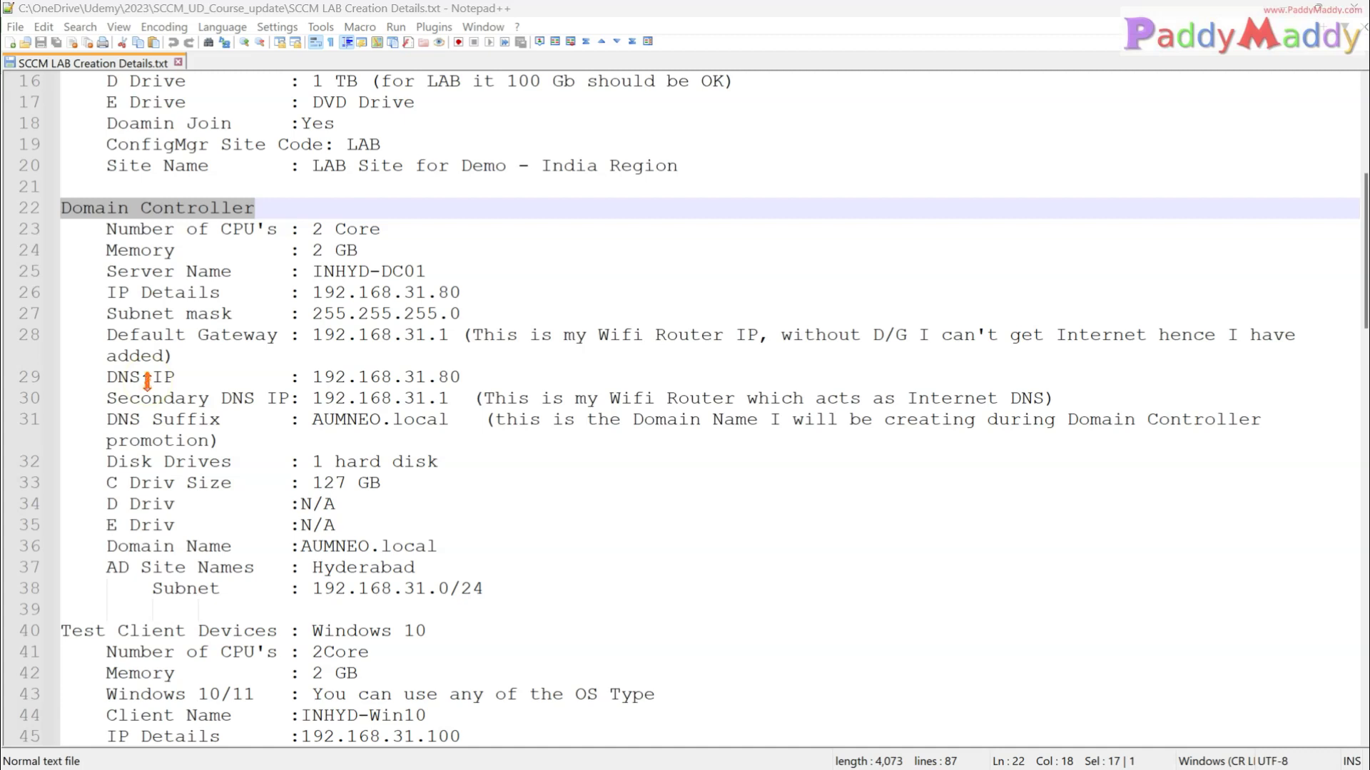
# Highlight the lab notes' server name INHYD-DC01, IP 192.168.31.80, DNS IPs, gateway and suffix AUMNEO.local.
pyautogui.click(207, 318)
pyautogui.moveTo(60, 207); pyautogui.dragTo(508, 599)
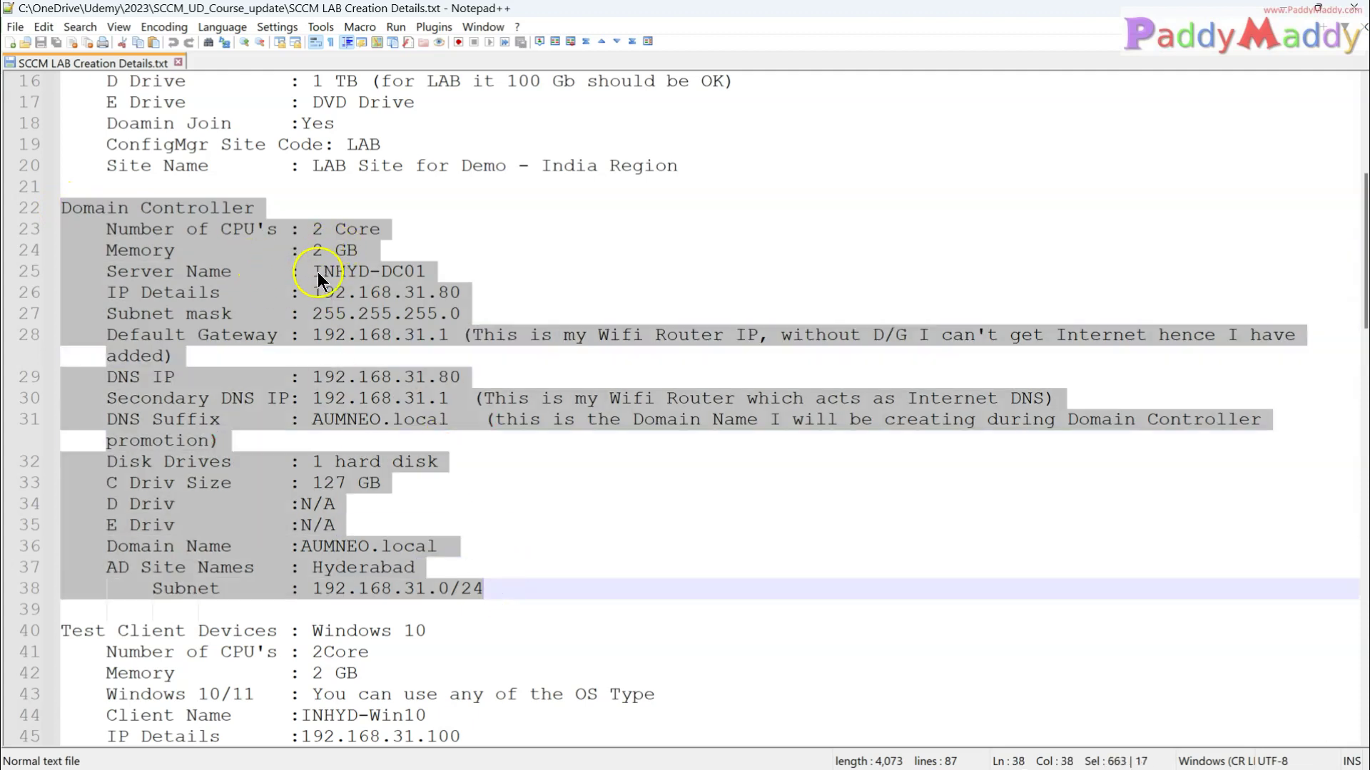
pyautogui.click(318, 274)
pyautogui.moveTo(314, 274); pyautogui.dragTo(440, 276)
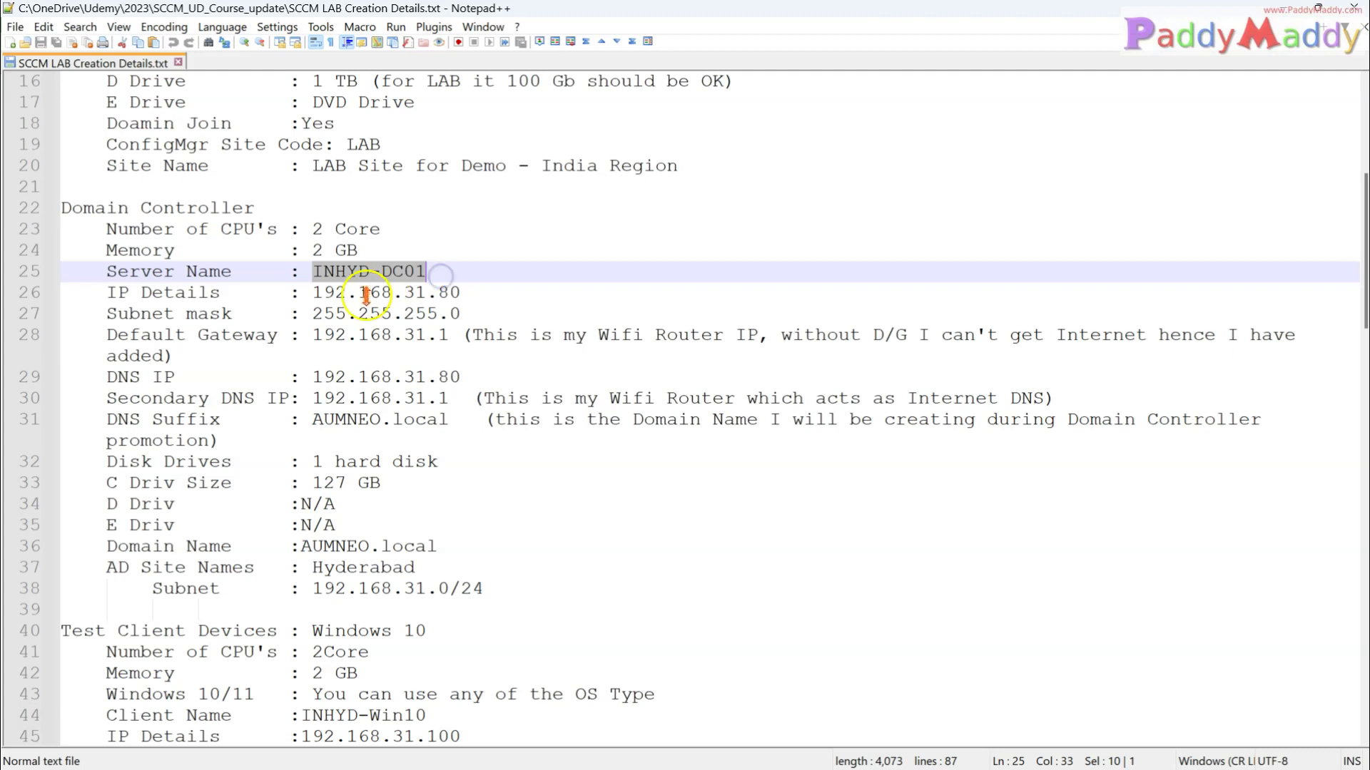
pyautogui.moveTo(313, 292); pyautogui.dragTo(467, 292)
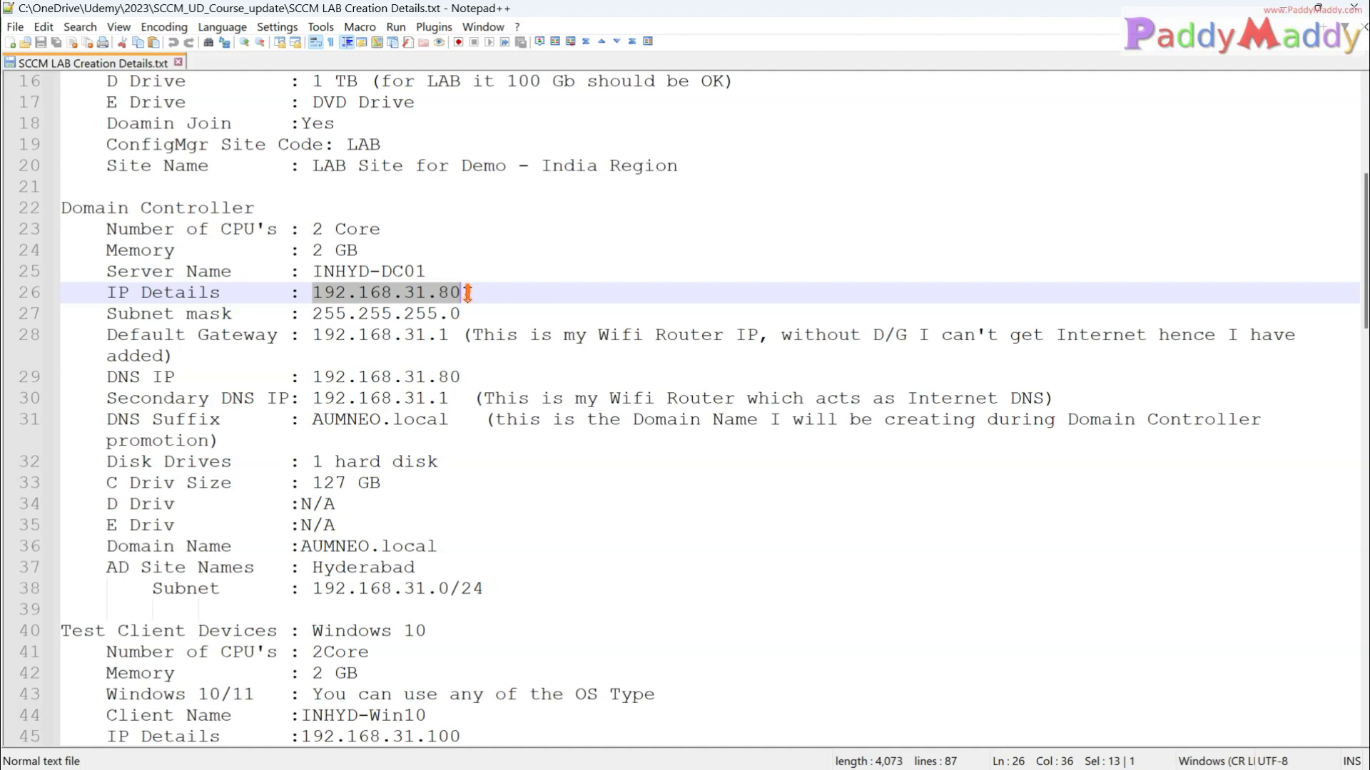
pyautogui.click(486, 377)
pyautogui.moveTo(313, 294); pyautogui.dragTo(467, 301)
pyautogui.moveTo(325, 377); pyautogui.dragTo(484, 372)
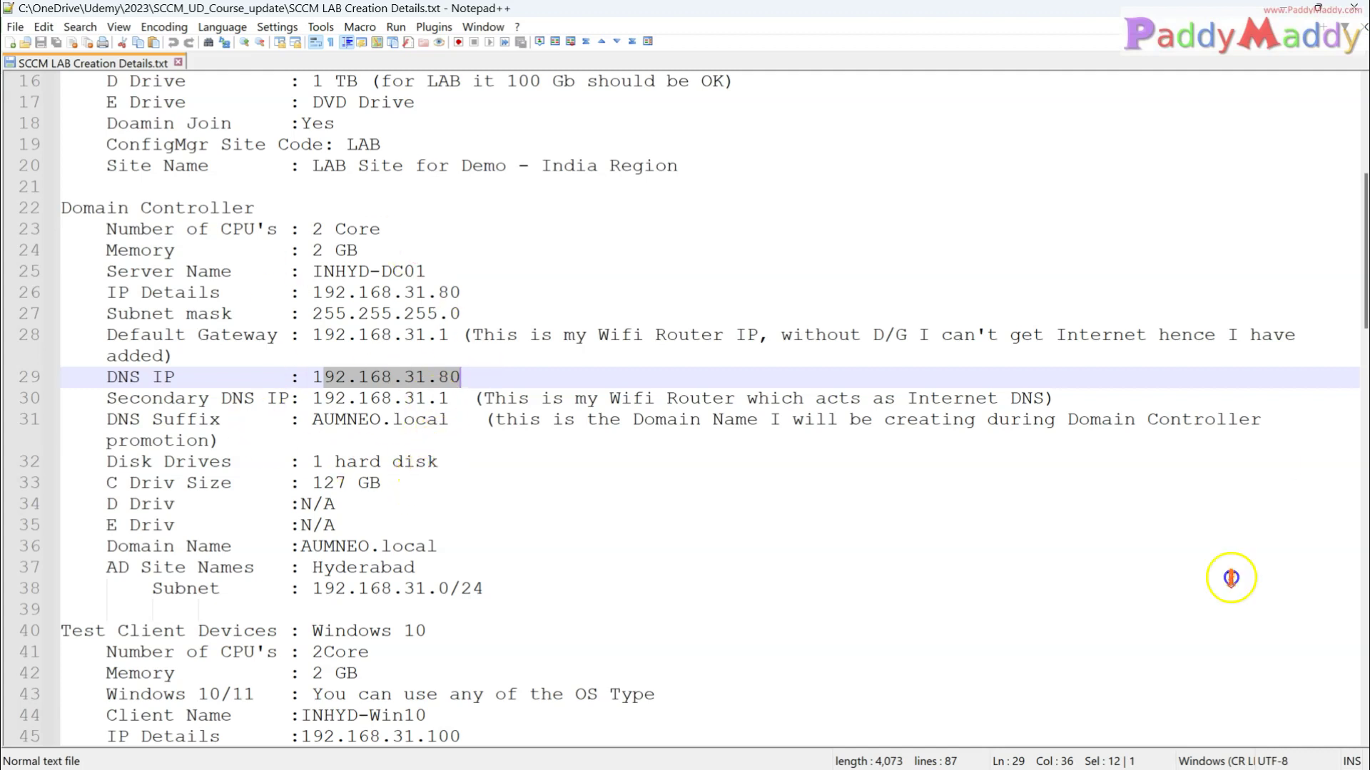
pyautogui.click(441, 460)
pyautogui.moveTo(460, 377)
pyautogui.mouseDown()
pyautogui.moveTo(311, 377)
pyautogui.moveTo(457, 398)
pyautogui.mouseUp()
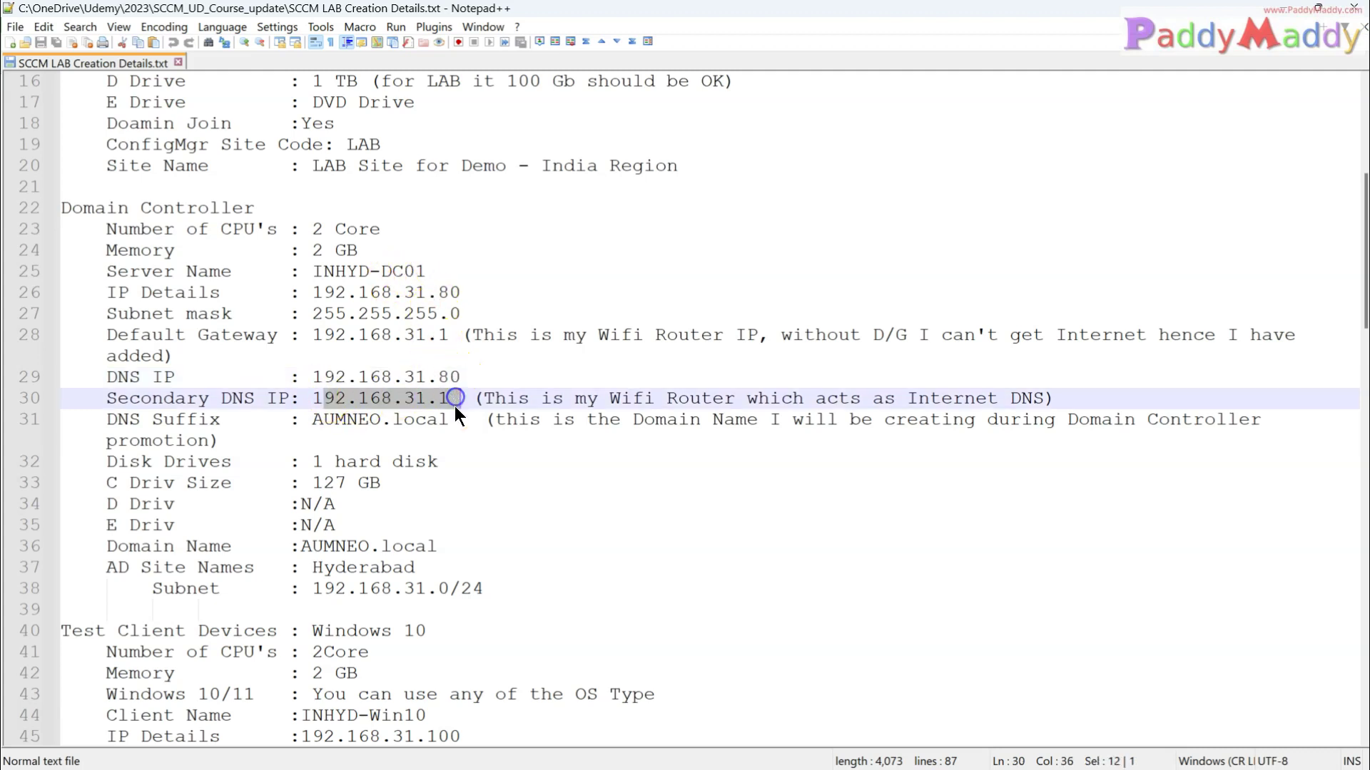
pyautogui.click(453, 482)
pyautogui.moveTo(462, 335); pyautogui.dragTo(822, 347)
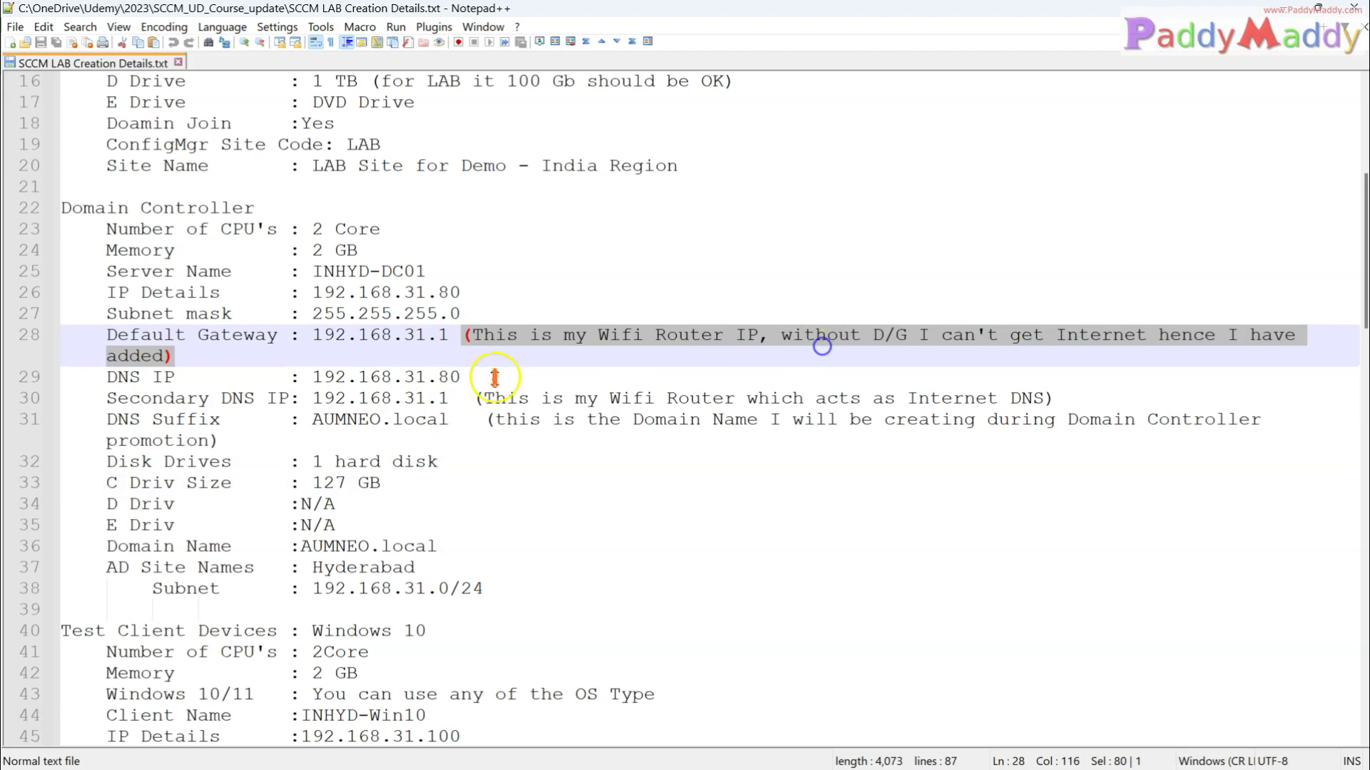
pyautogui.moveTo(450, 398); pyautogui.dragTo(326, 392)
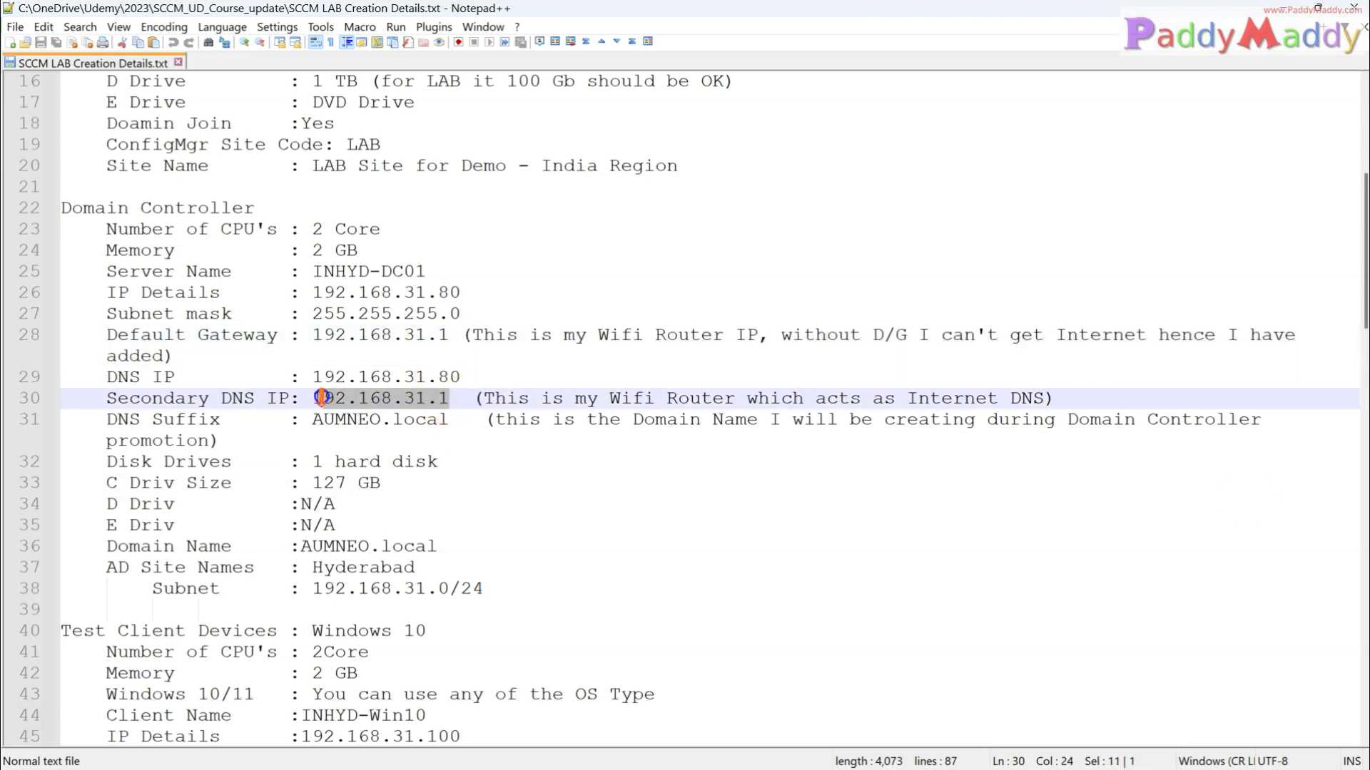
pyautogui.moveTo(312, 420)
pyautogui.mouseDown()
pyautogui.moveTo(448, 420)
pyautogui.moveTo(314, 420)
pyautogui.mouseUp()
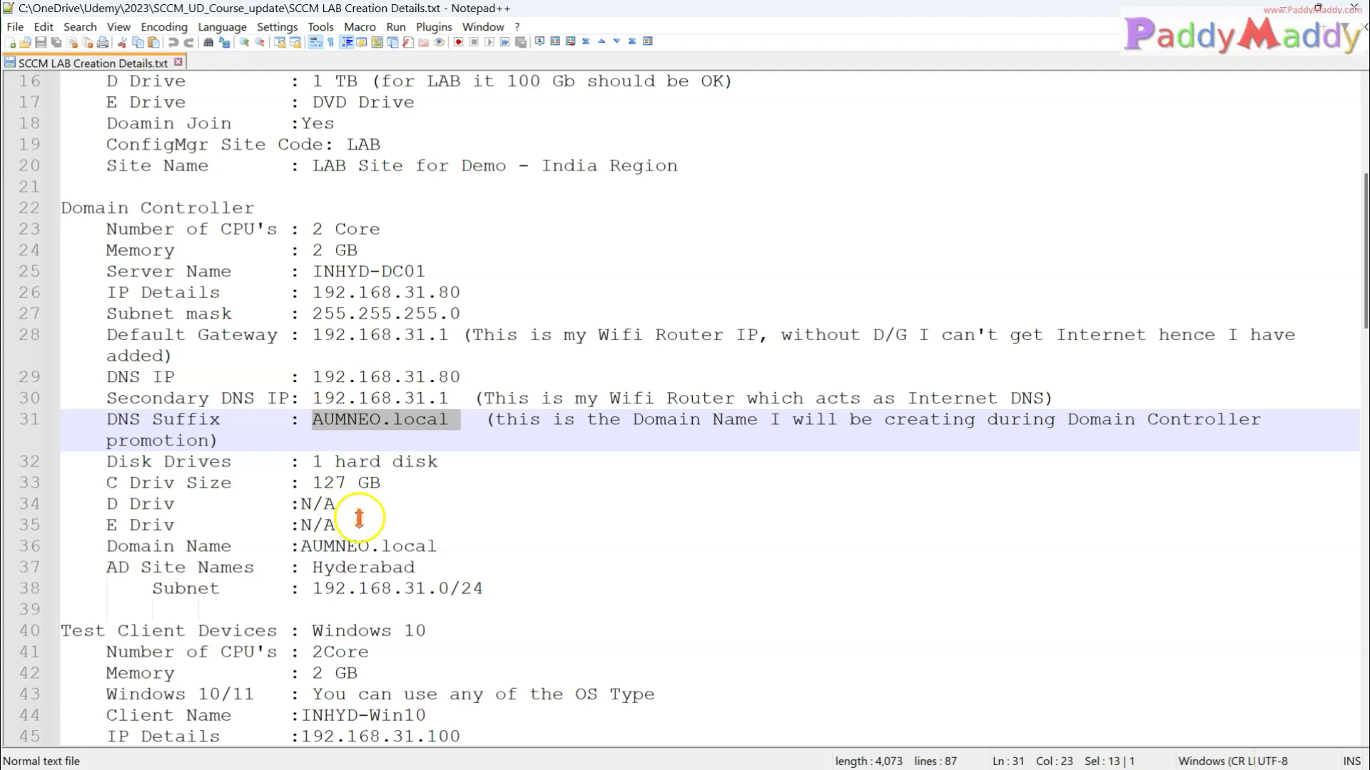
# Highlight the Domain Controller details, AD Site Names entry and subnet 192.168.31.0/24 in the notes.
pyautogui.click(373, 460)
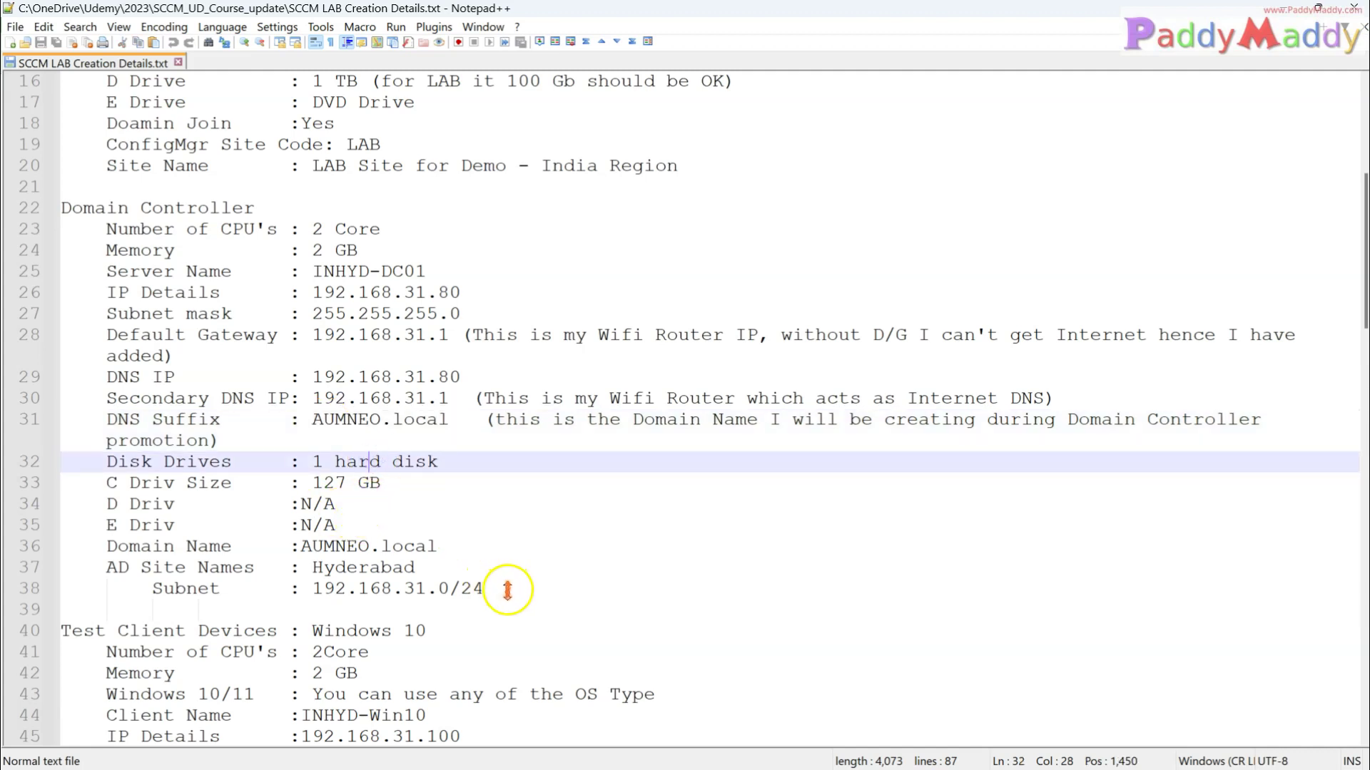
pyautogui.moveTo(62, 208); pyautogui.dragTo(460, 457)
pyautogui.moveTo(106, 567); pyautogui.dragTo(415, 571)
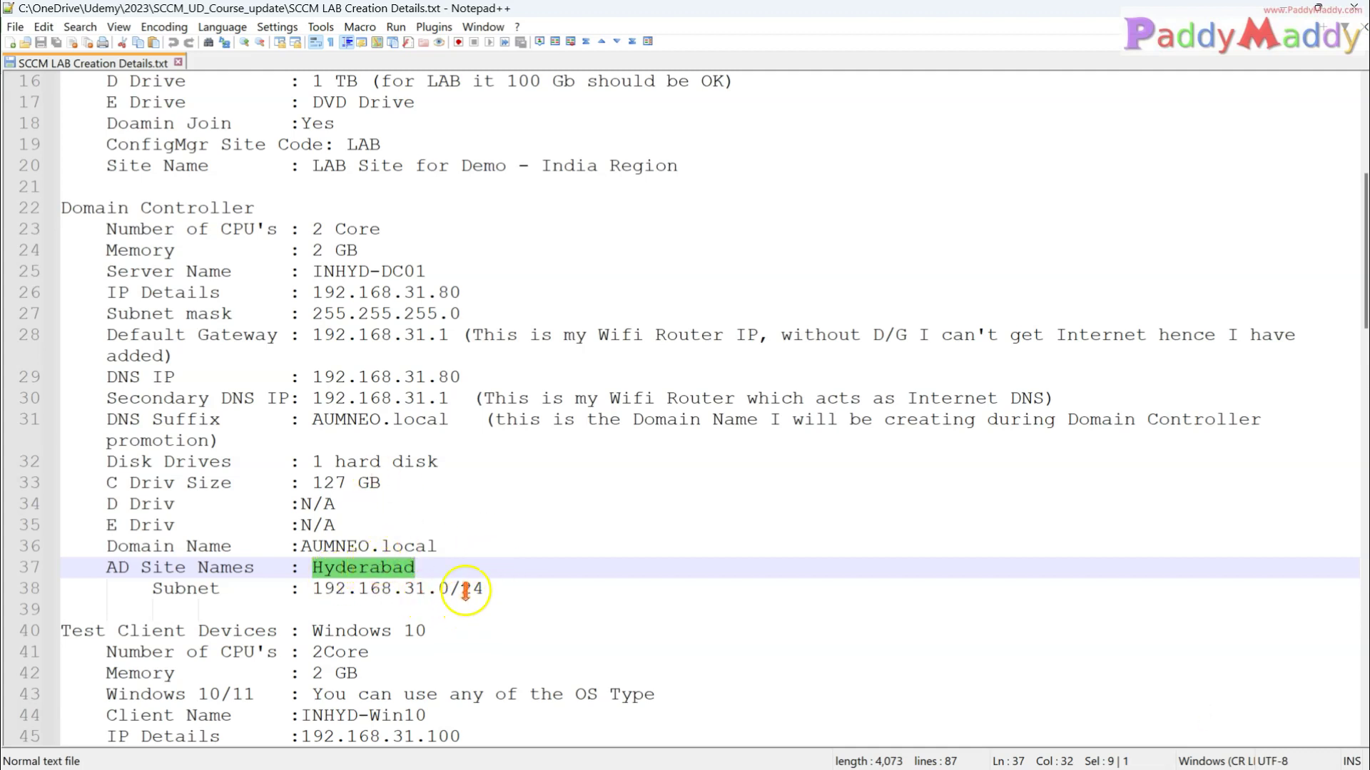
pyautogui.moveTo(314, 293); pyautogui.dragTo(461, 295)
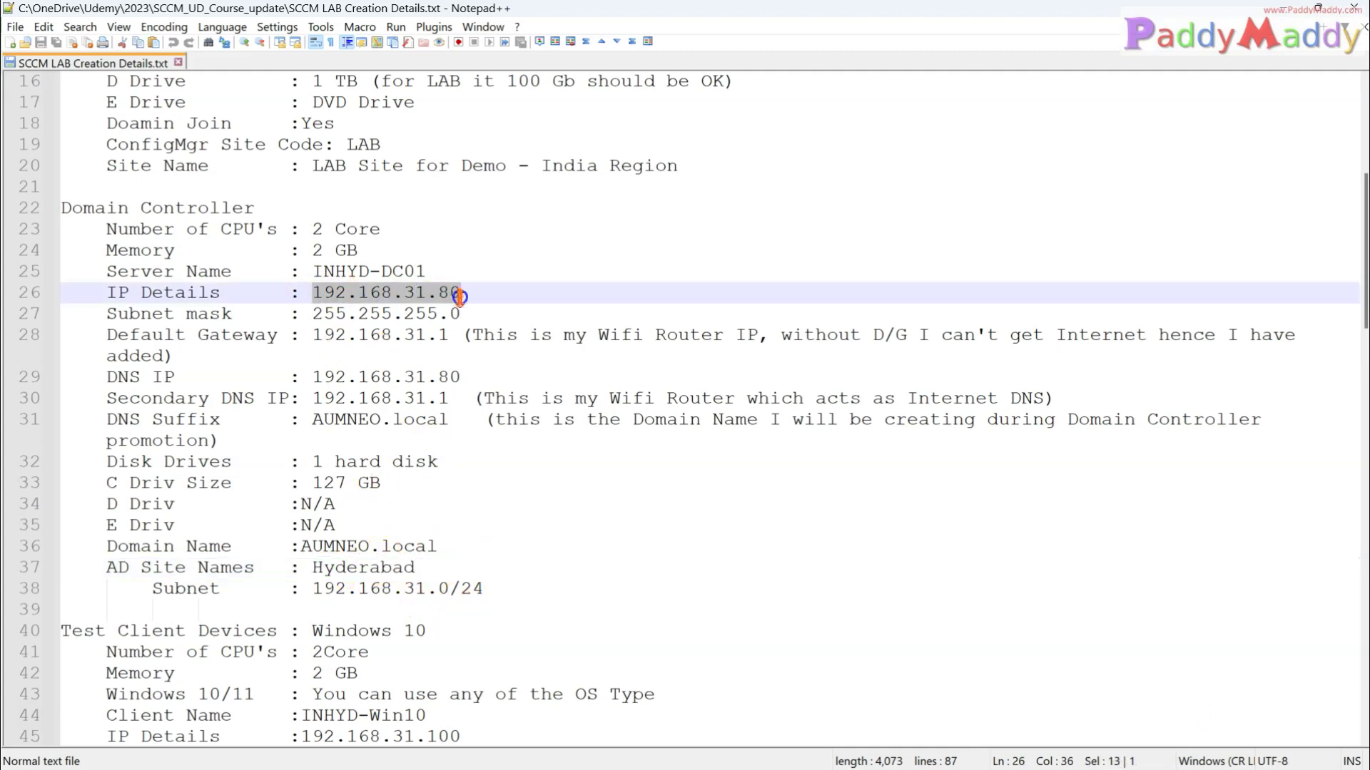
pyautogui.moveTo(484, 589); pyautogui.dragTo(311, 587)
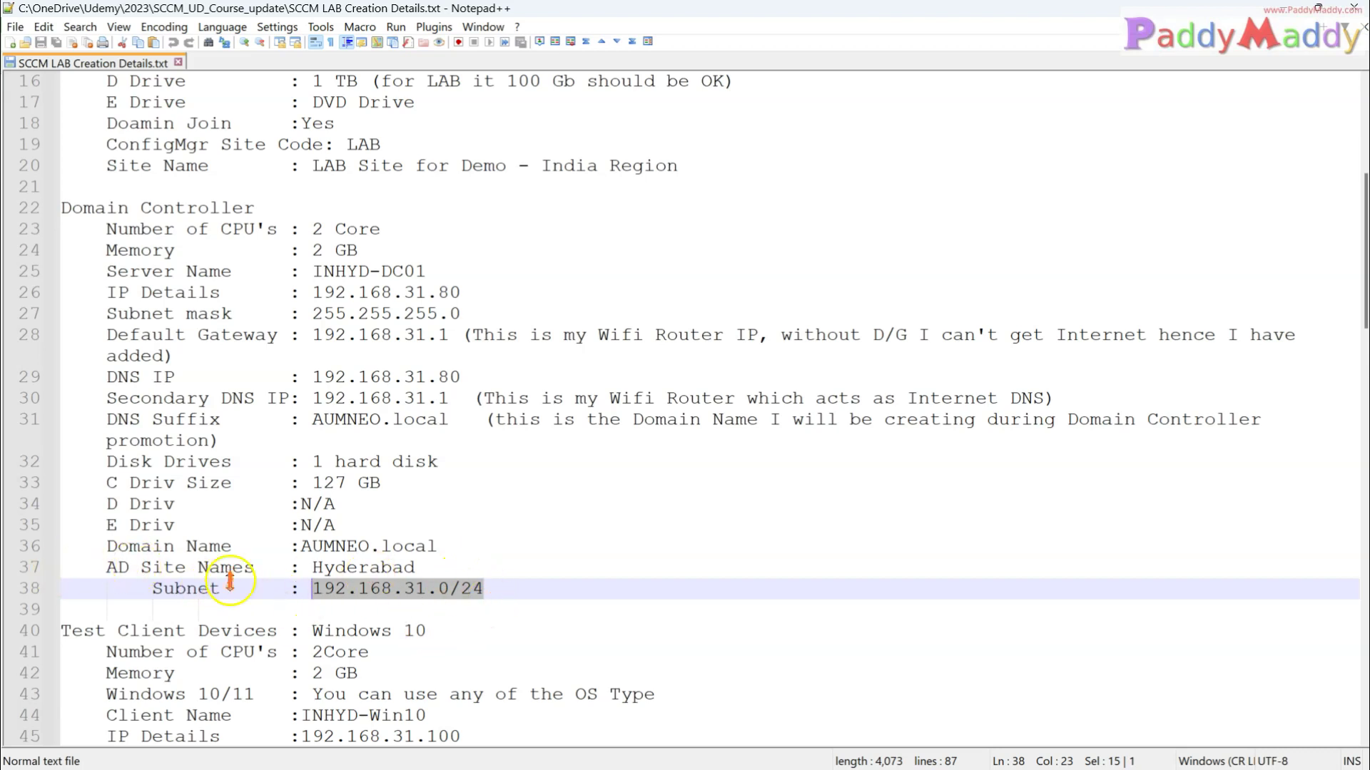
pyautogui.click(90, 568)
pyautogui.moveTo(90, 569); pyautogui.dragTo(65, 209)
pyautogui.click(512, 596)
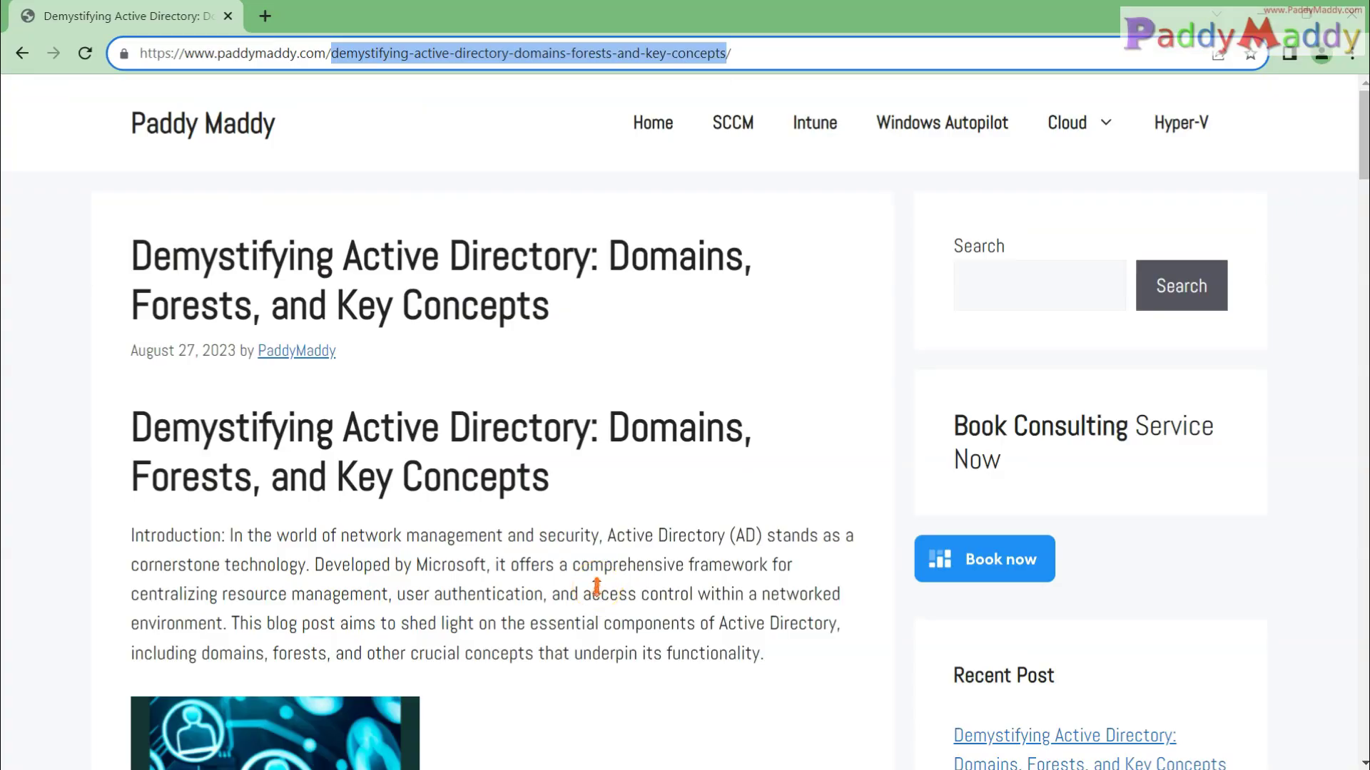
# Expand the Active Directory blog post's table of contents and read its sections, then minimize Chrome.
pyautogui.moveTo(117, 260); pyautogui.dragTo(550, 305)
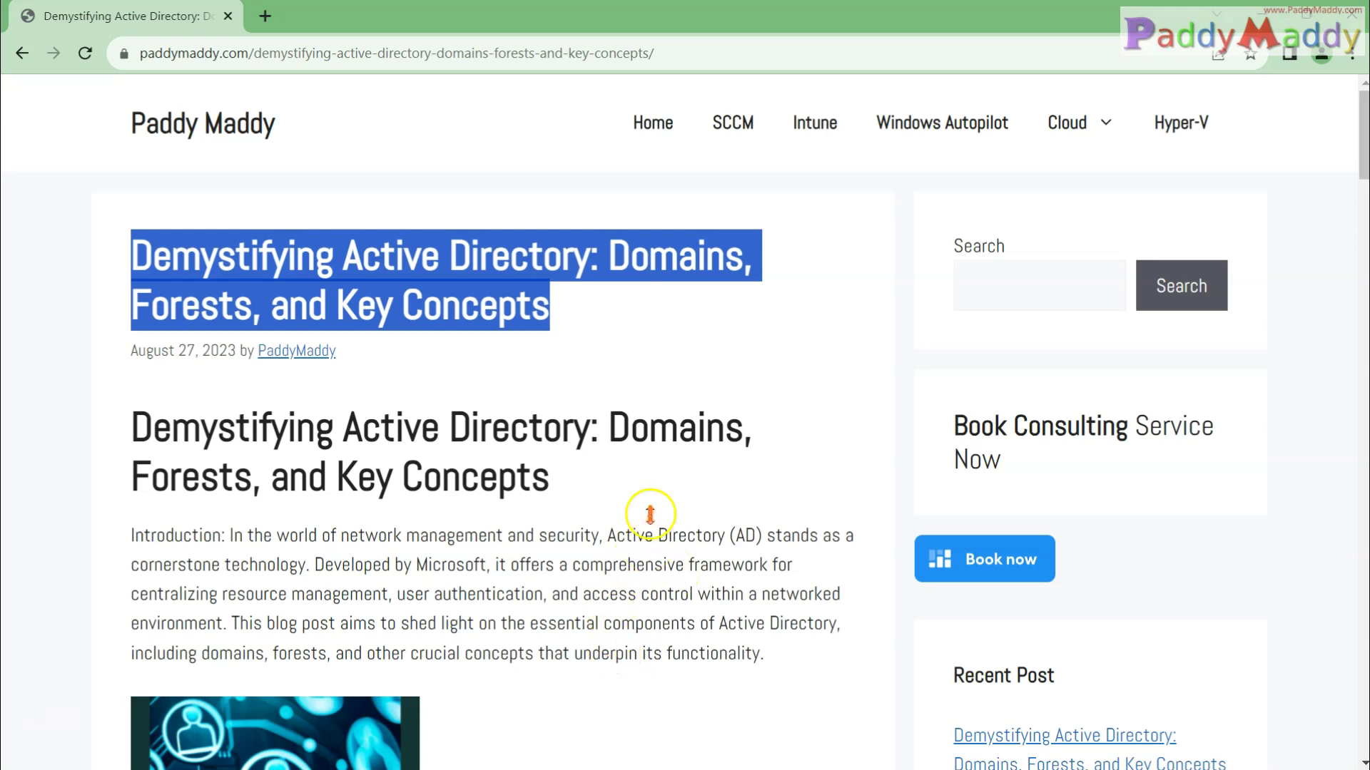
pyautogui.scroll(-7, 584, 573)
pyautogui.scroll(-8, 627, 581)
pyautogui.scroll(8, 744, 513)
pyautogui.click(780, 432)
pyautogui.scroll(-5, 544, 489)
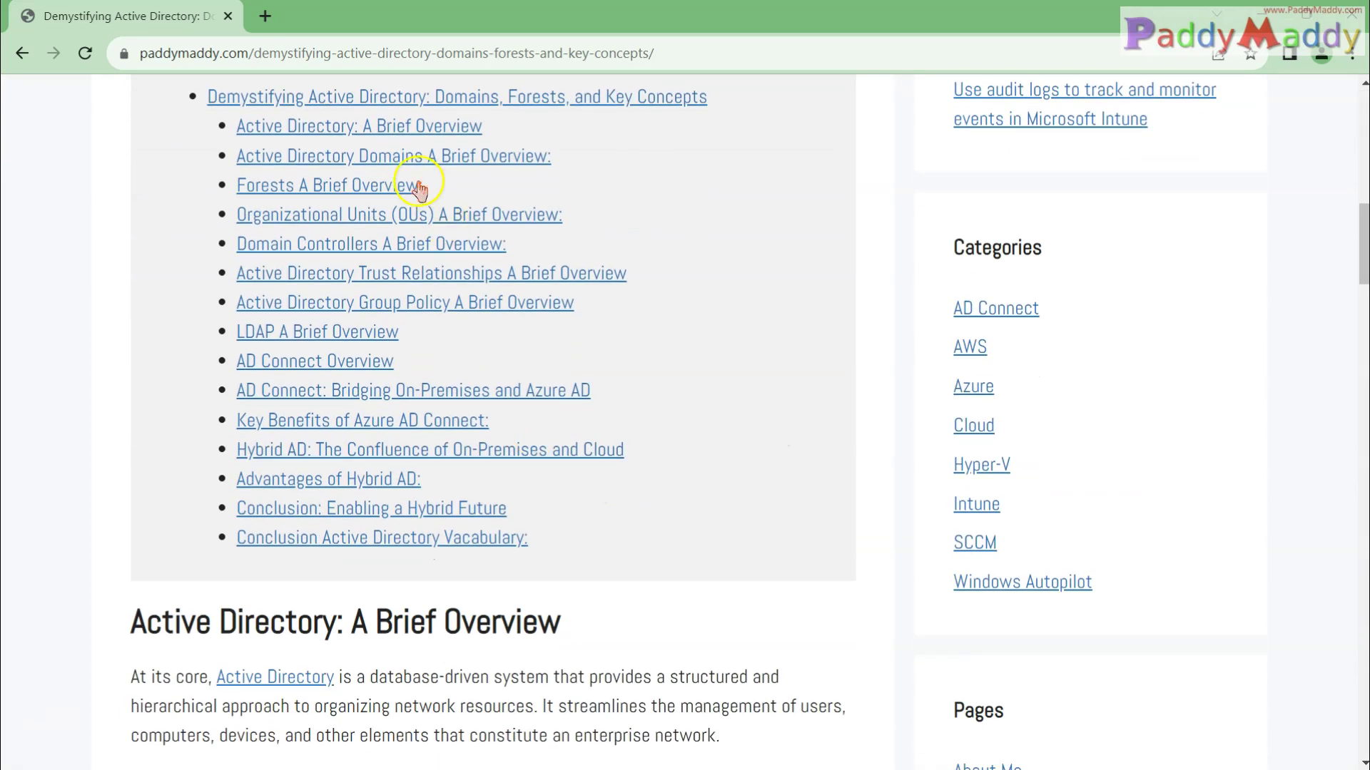
pyautogui.scroll(-1, 441, 558)
pyautogui.scroll(3, 441, 558)
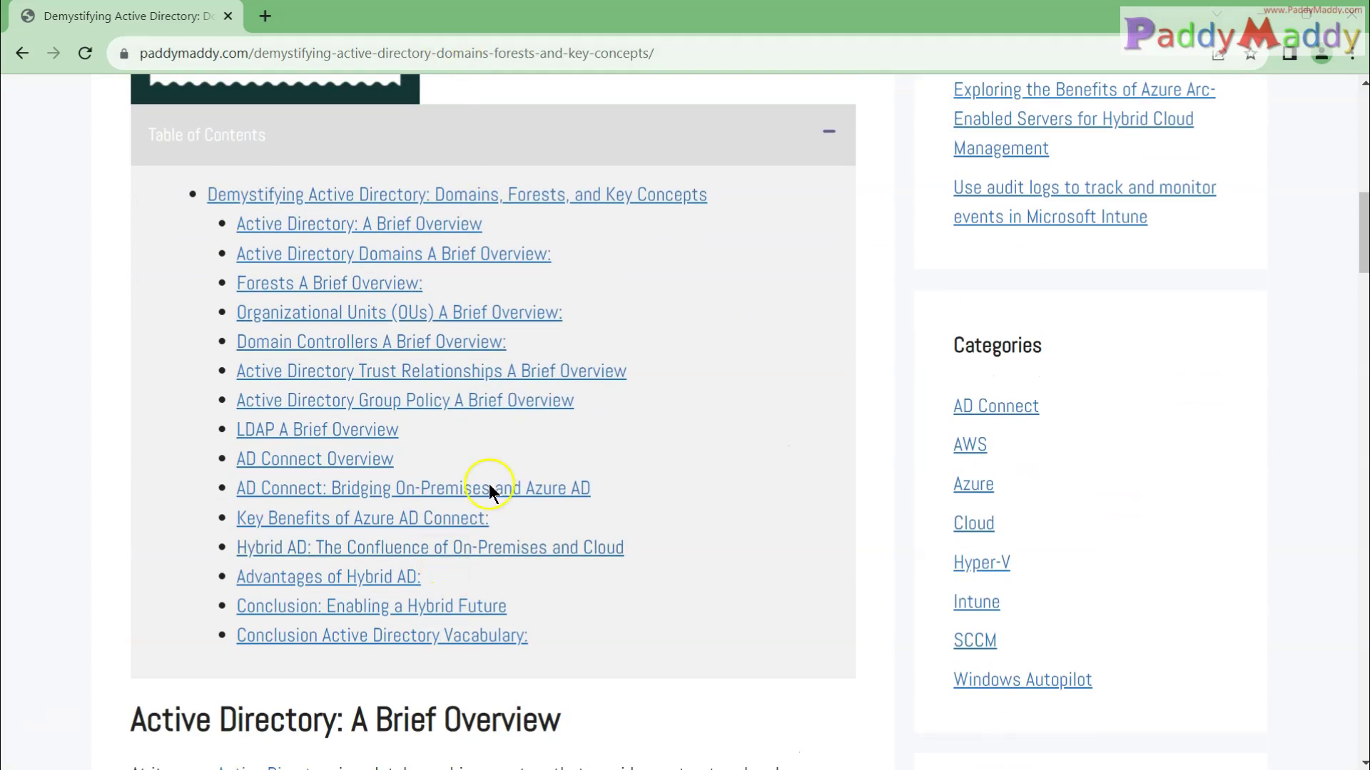
pyautogui.scroll(-2, 398, 414)
pyautogui.scroll(-15, 397, 414)
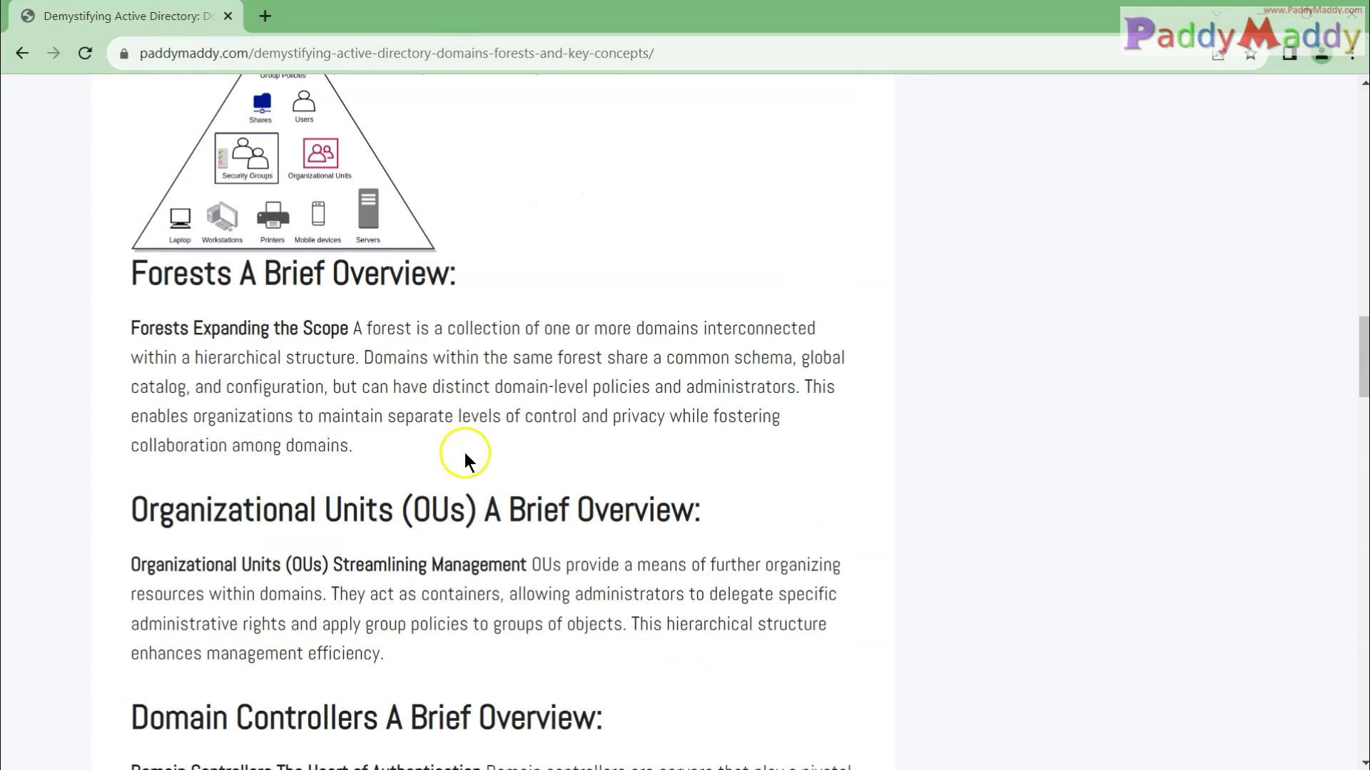
pyautogui.scroll(-12, 472, 449)
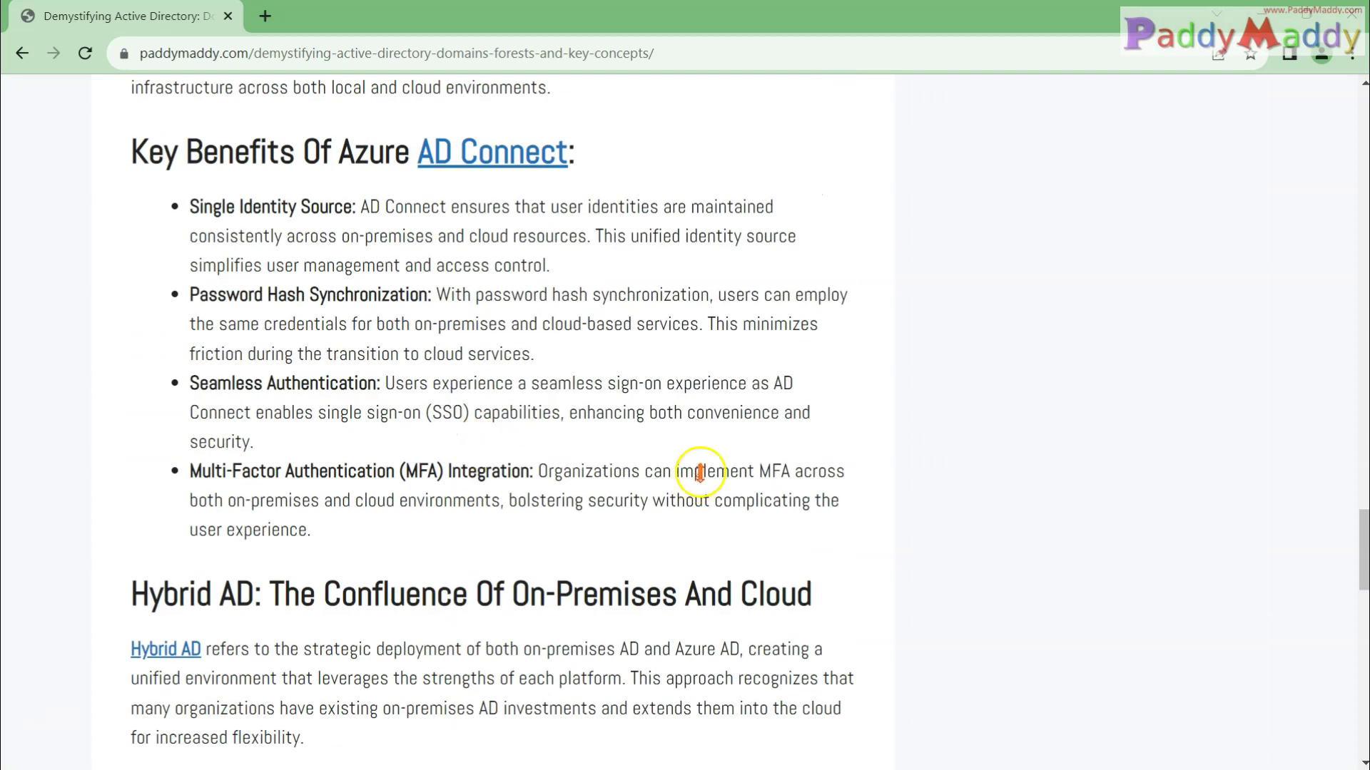
pyautogui.click(1256, 11)
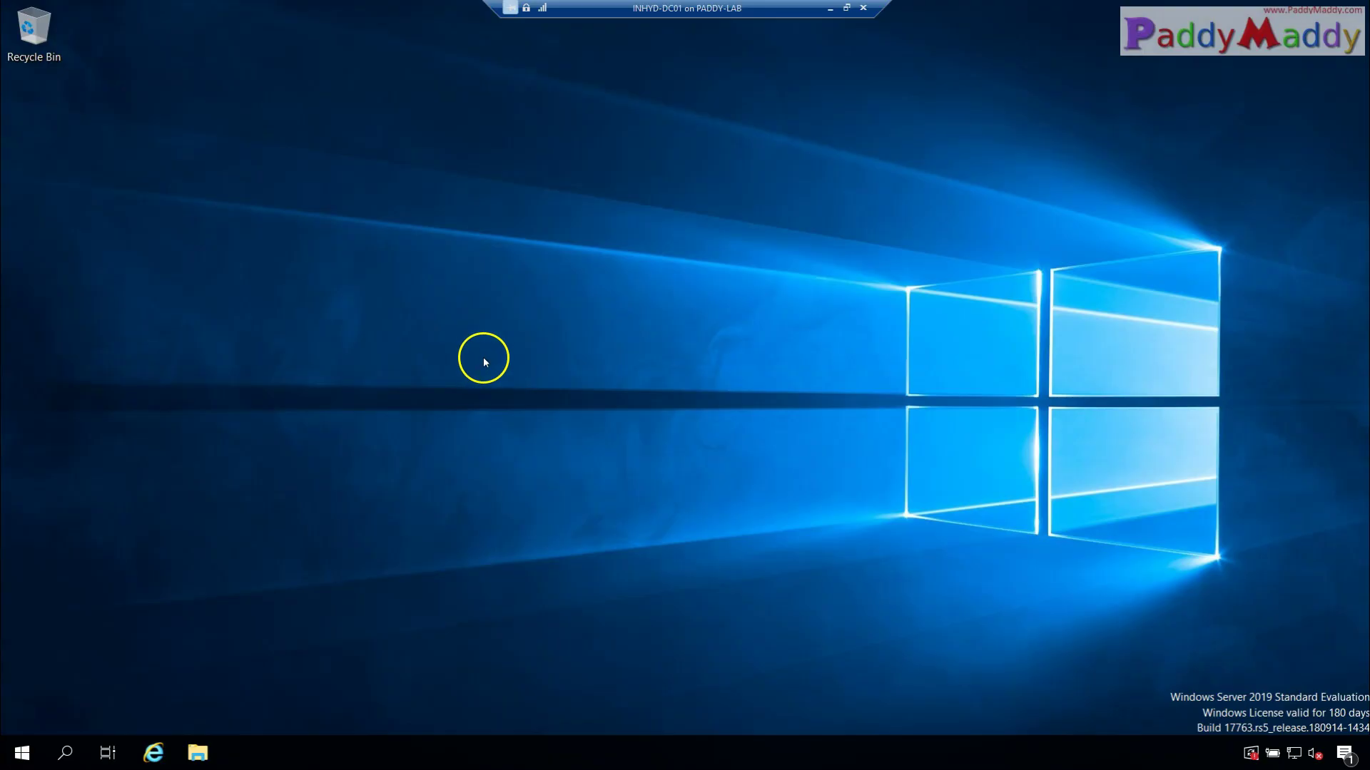
# Open a Command Prompt and check the Windows Server version with winver.
pyautogui.press('super+r')
pyautogui.write('CMD')
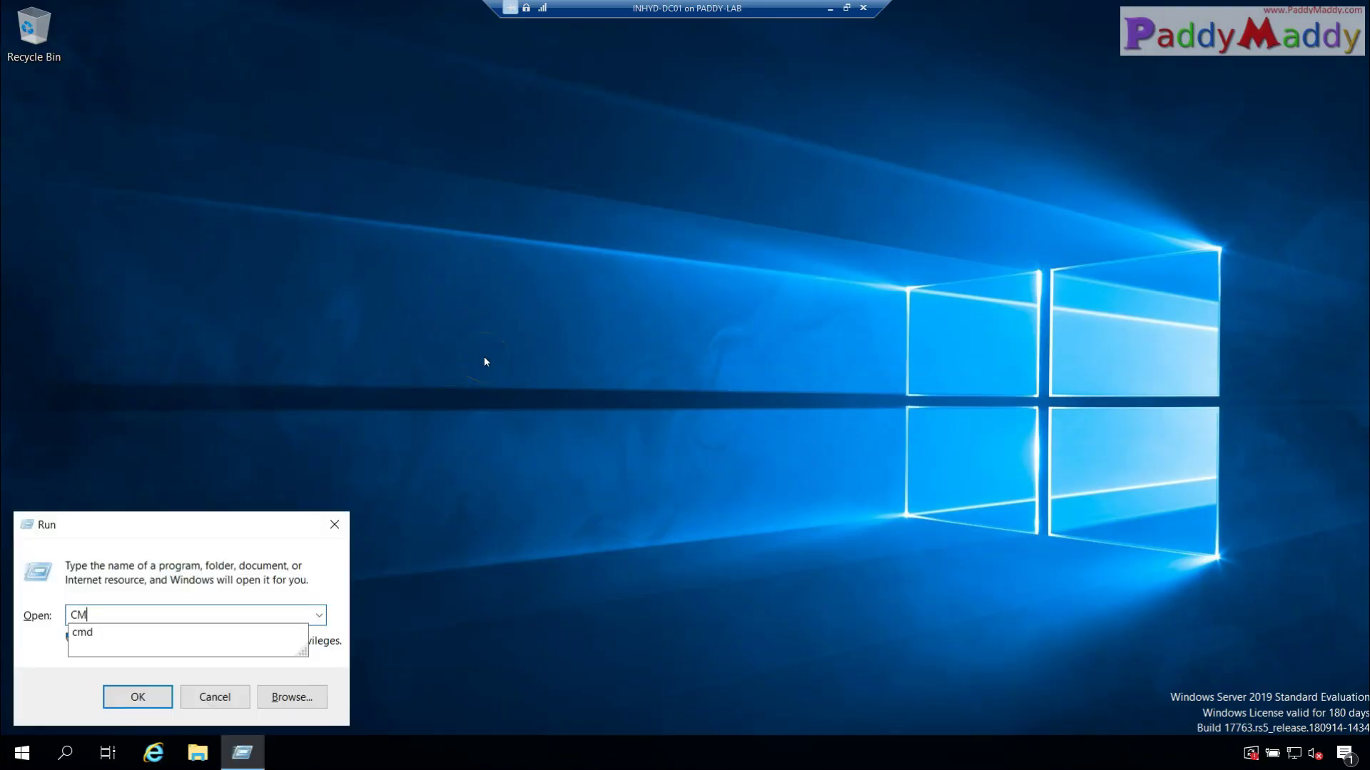
pyautogui.press('Return')
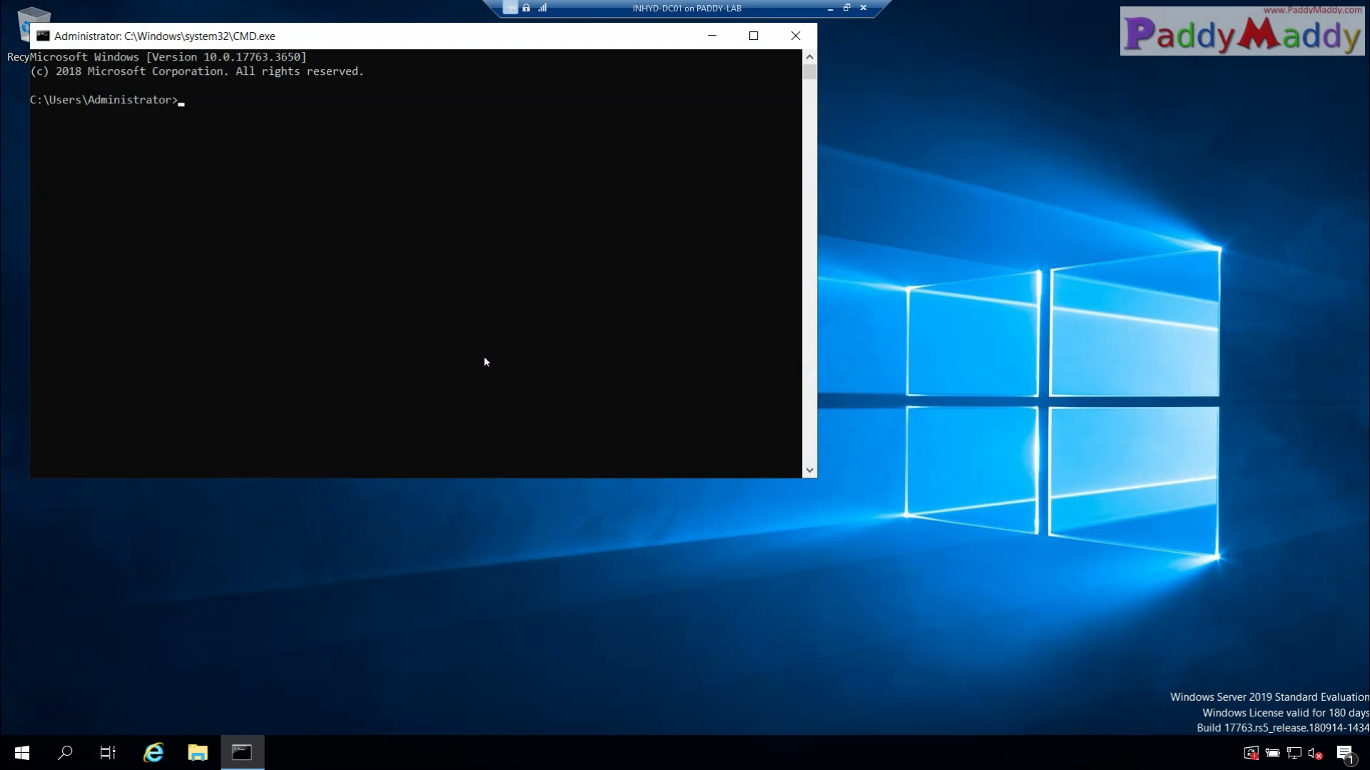
pyautogui.write('winver')
pyautogui.press('Return')
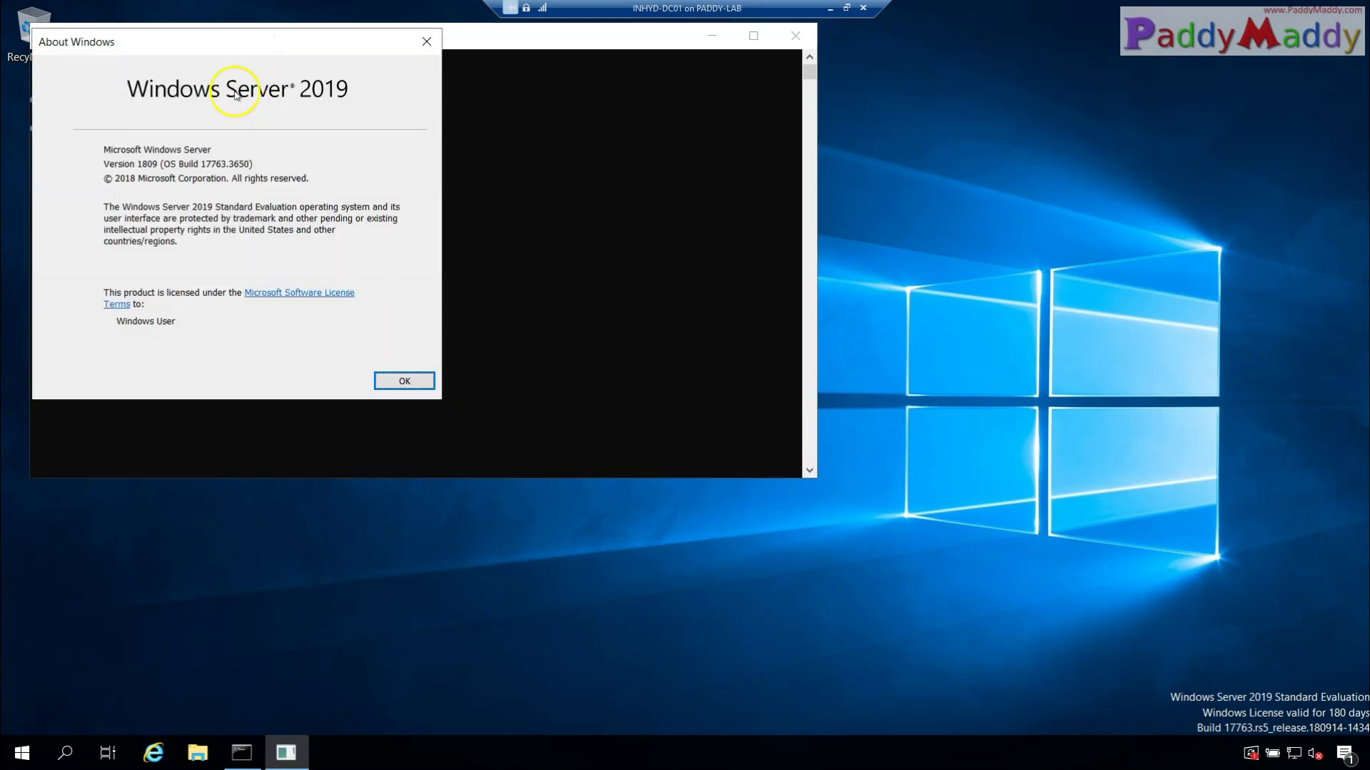
pyautogui.moveTo(221, 40); pyautogui.dragTo(660, 99)
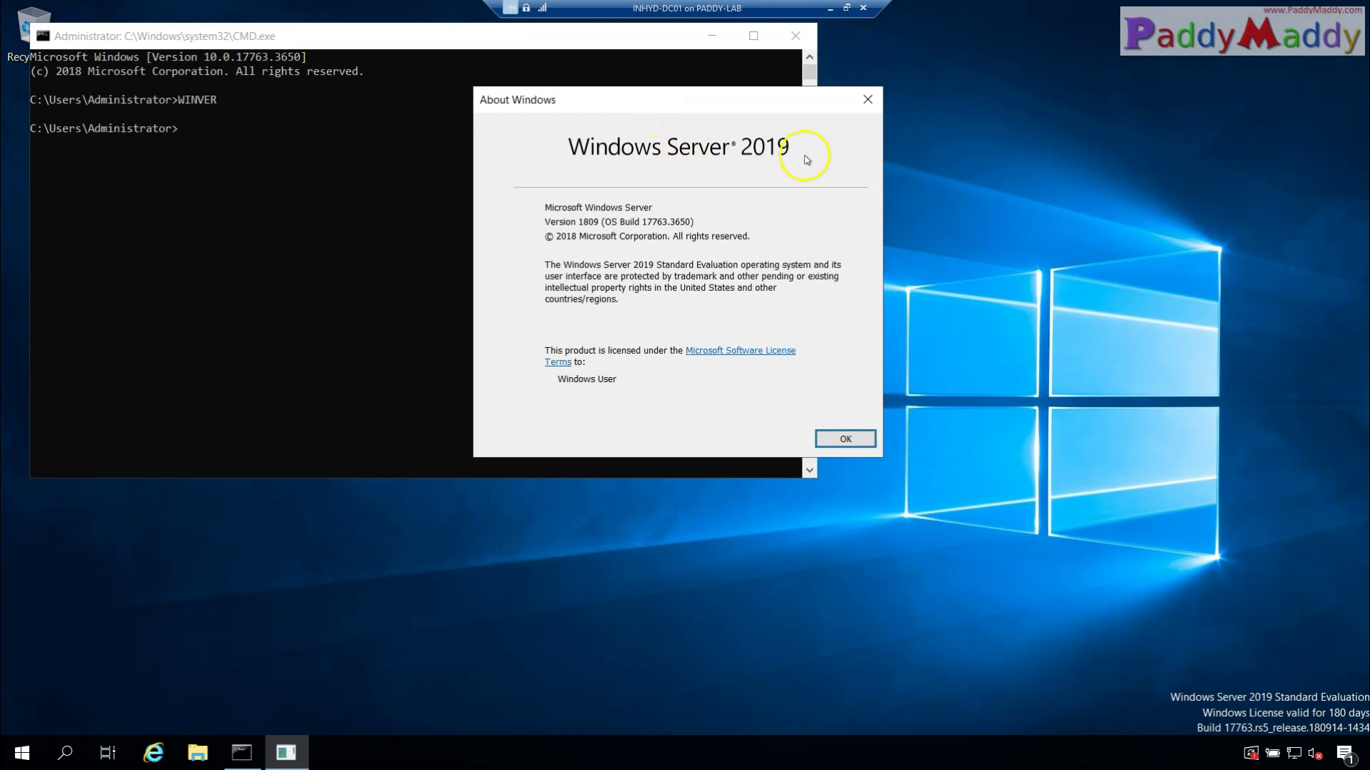
pyautogui.press('Return')
pyautogui.click(324, 224)
# Run HOSTNAME and IPCONFIG/ALL, highlighting DHCP Enabled: No and the Ethernet adapter section.
pyautogui.write('HOSTNAM')
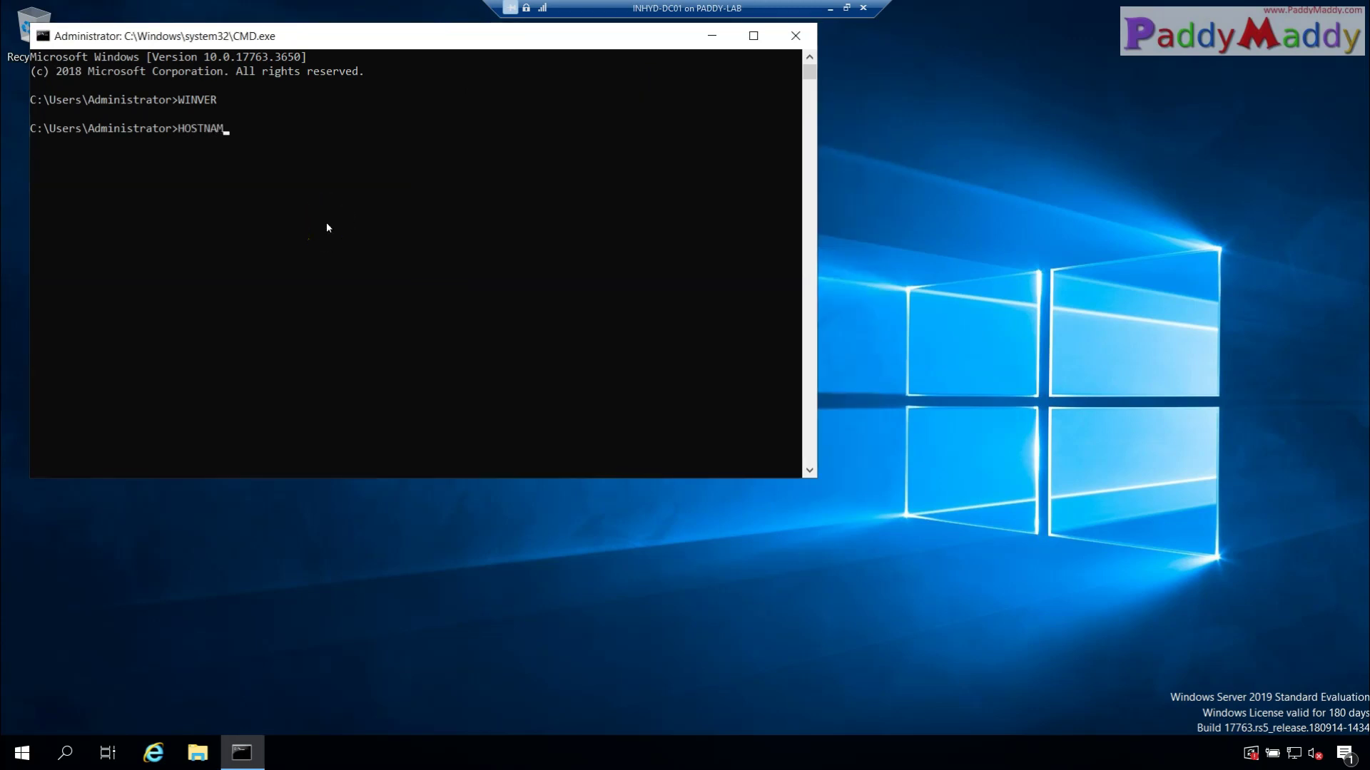
pyautogui.write('E')
pyautogui.press('Return')
pyautogui.write('IPCONFIG/AL')
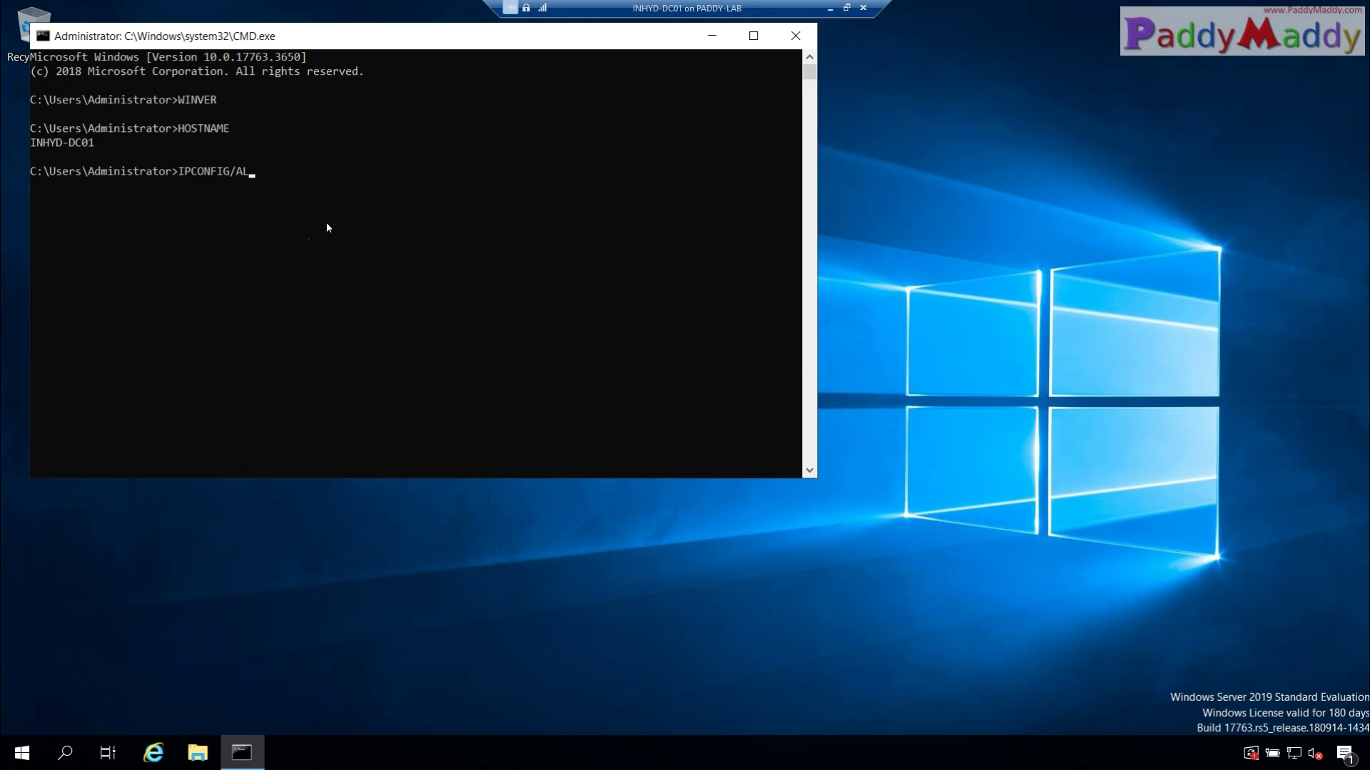
pyautogui.write('L')
pyautogui.press('Return')
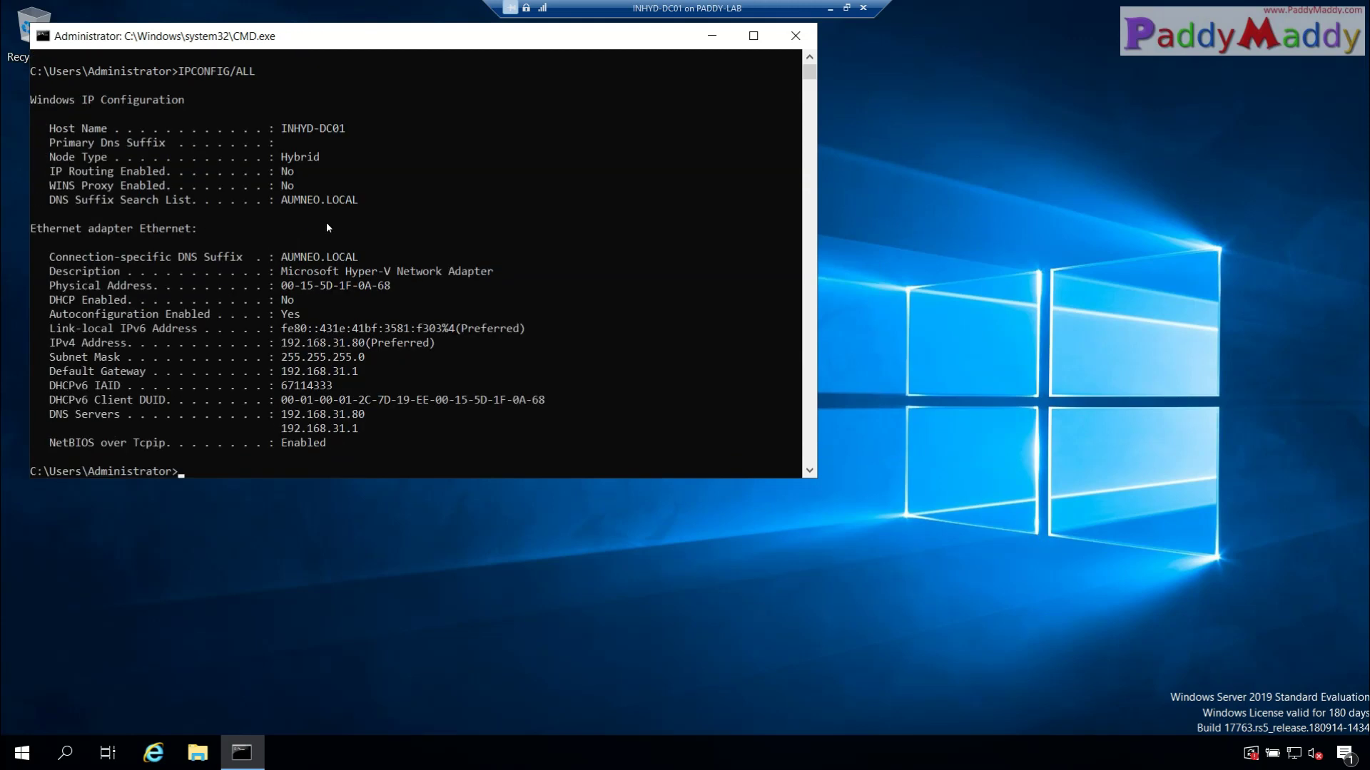
pyautogui.moveTo(44, 300); pyautogui.dragTo(321, 300)
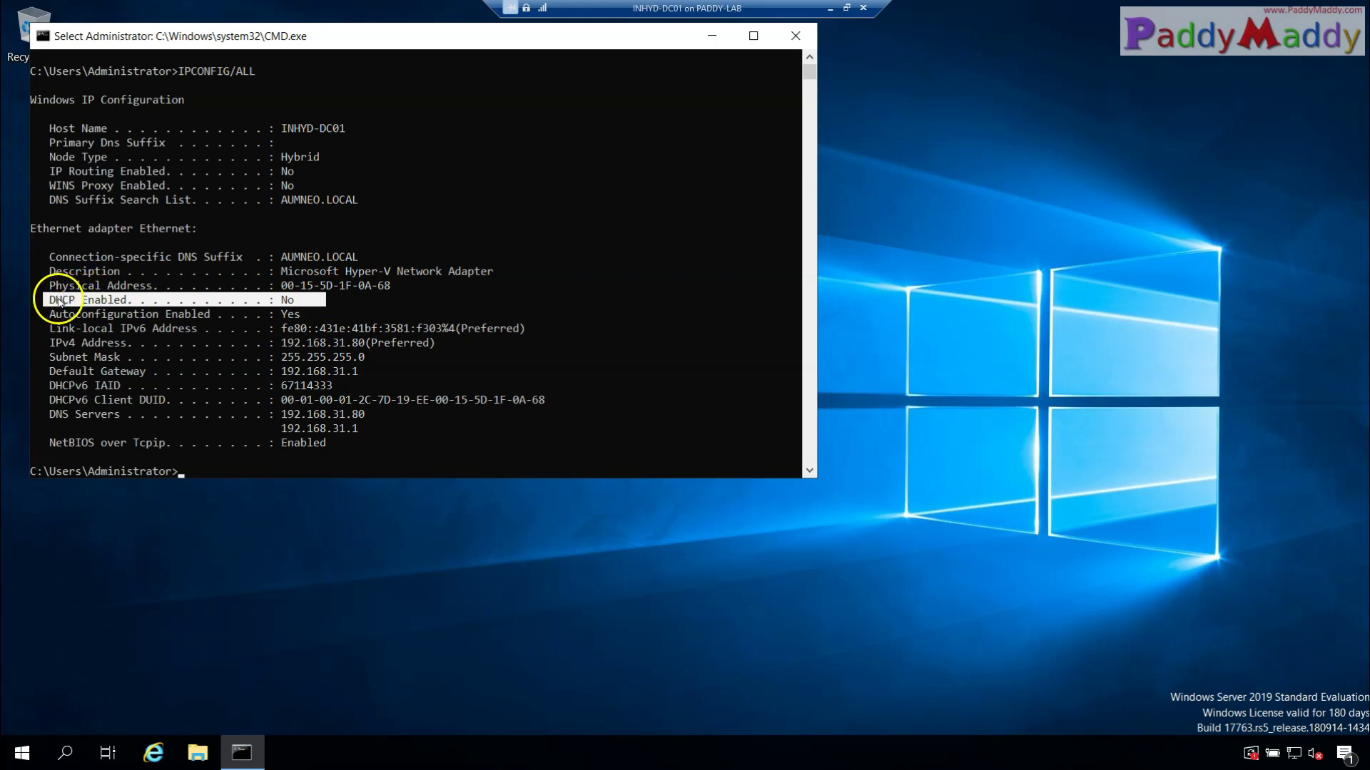
pyautogui.moveTo(45, 300); pyautogui.dragTo(129, 301)
pyautogui.moveTo(280, 300); pyautogui.dragTo(293, 300)
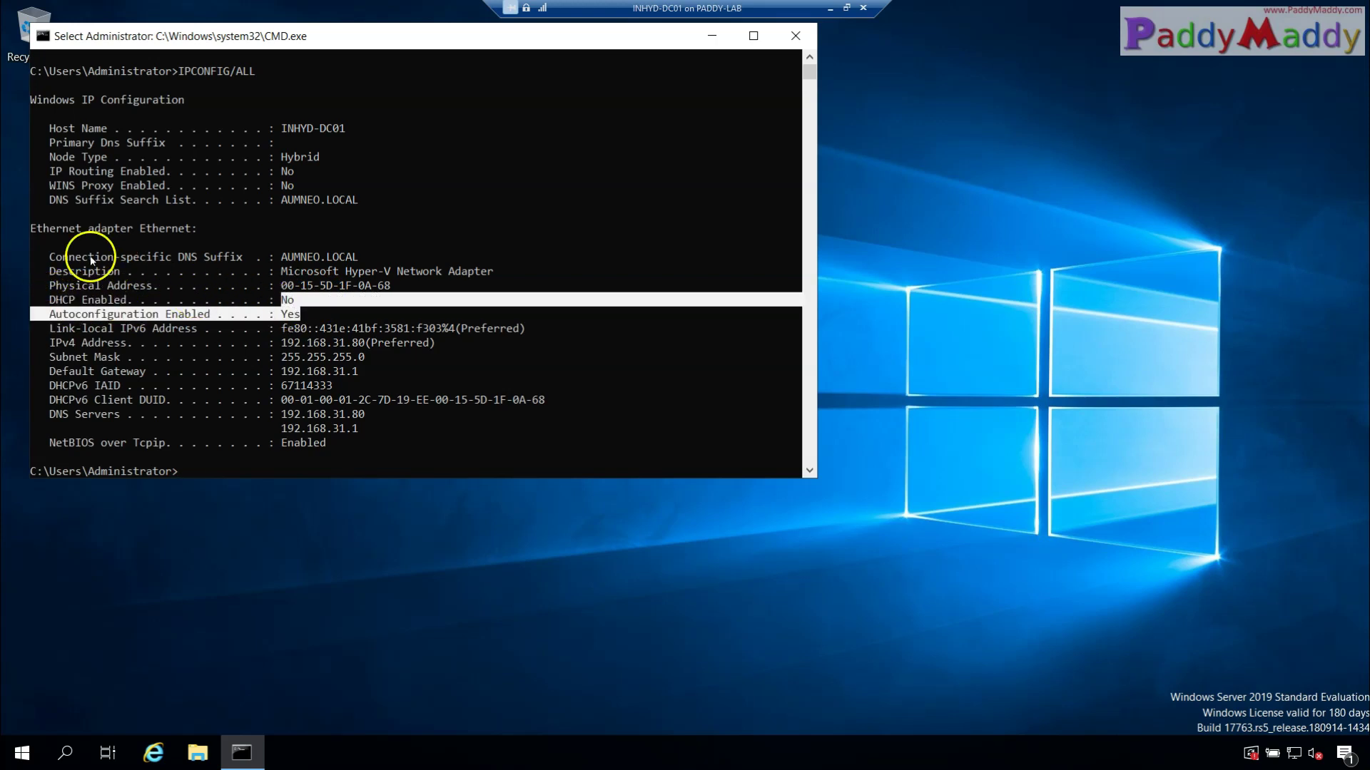
pyautogui.moveTo(50, 242); pyautogui.dragTo(609, 442)
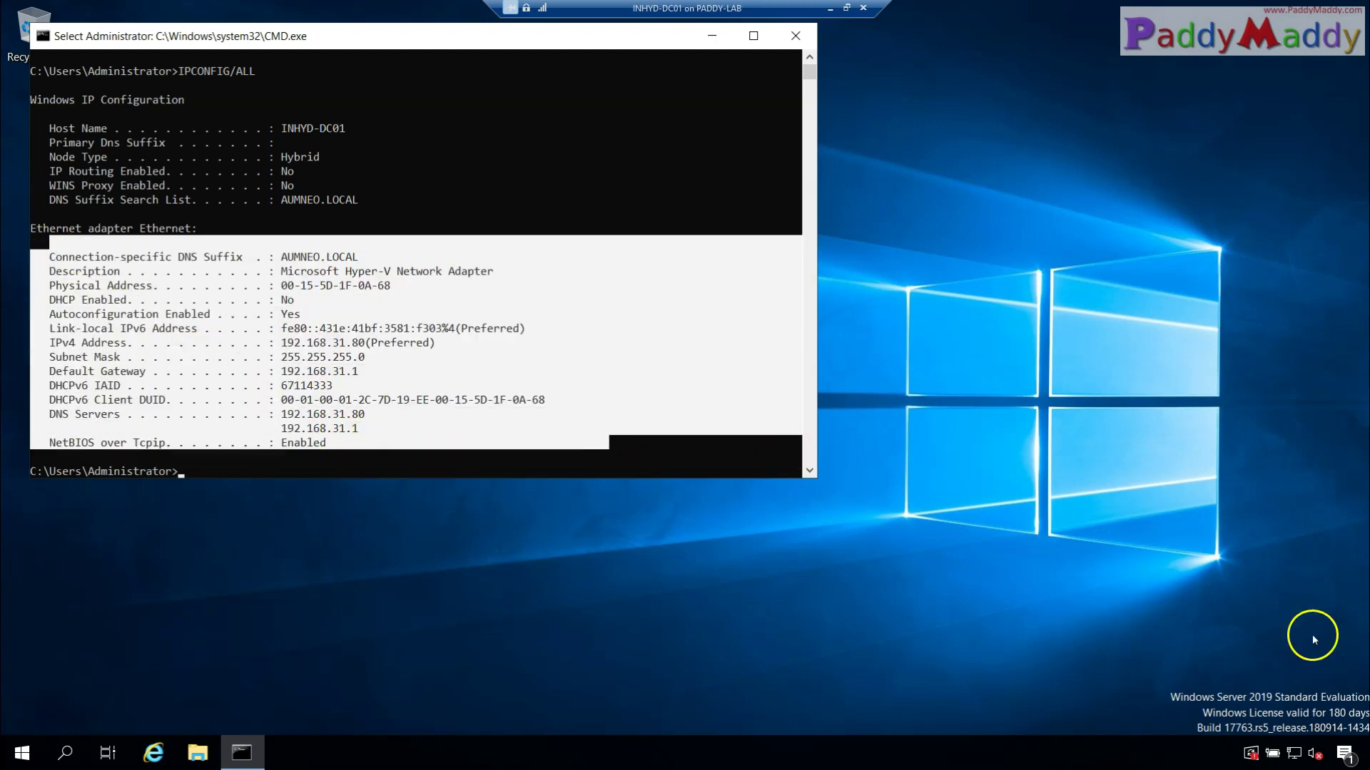
pyautogui.rightClick(1293, 752)
pyautogui.click(1298, 739)
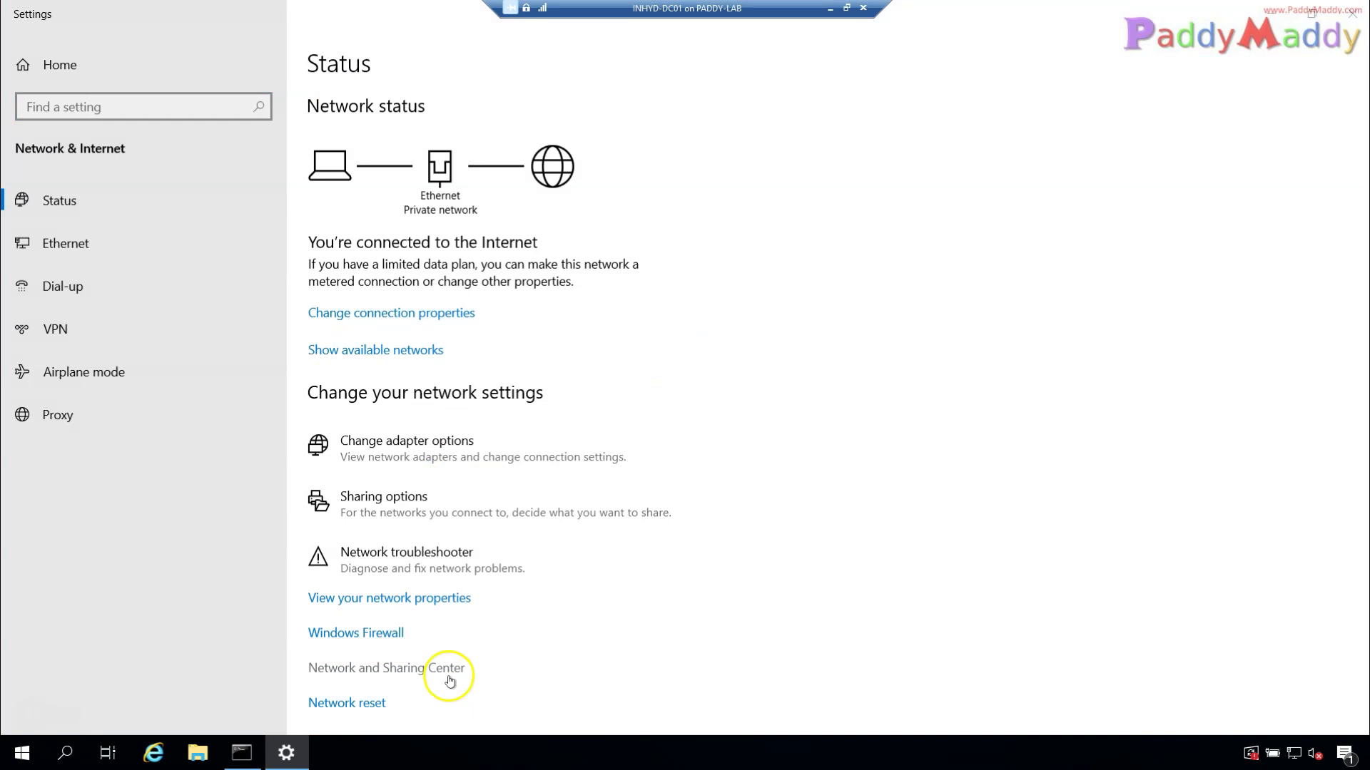
pyautogui.click(449, 678)
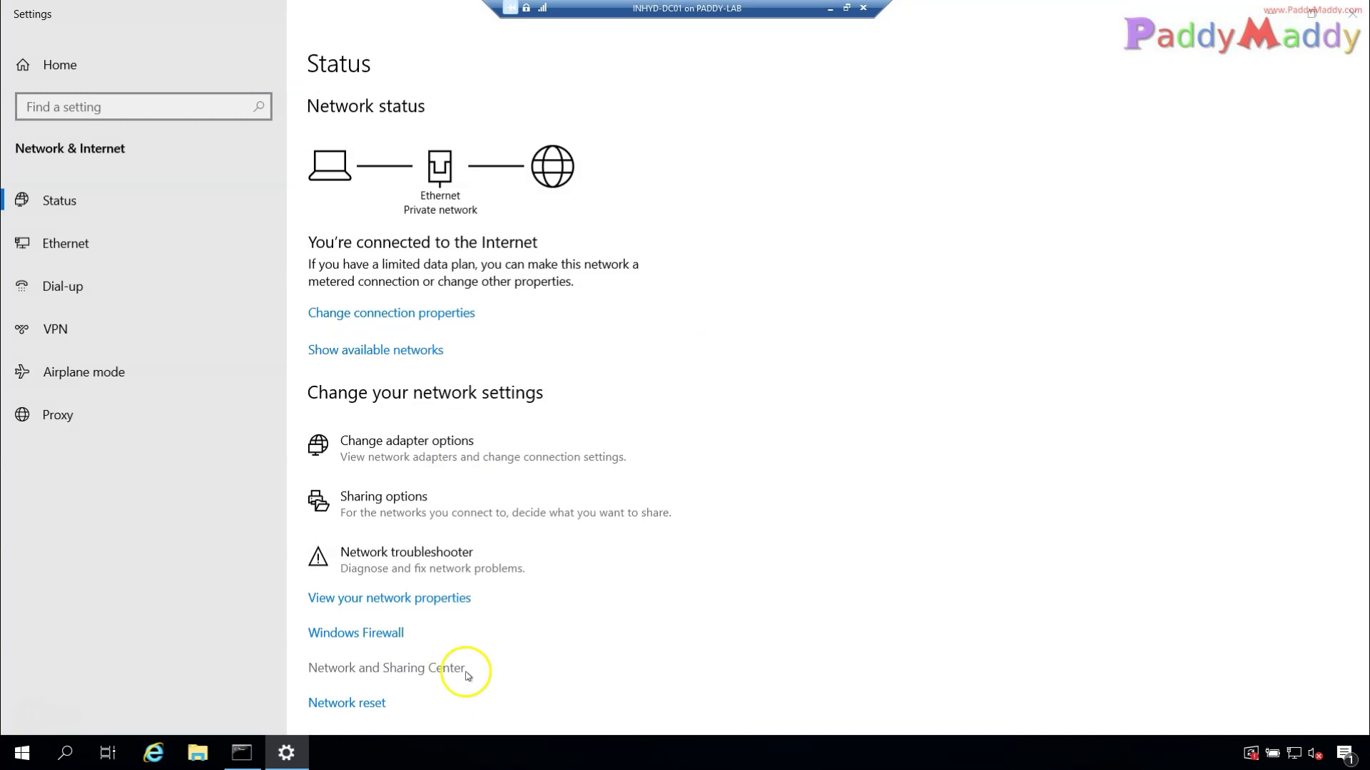
pyautogui.click(772, 258)
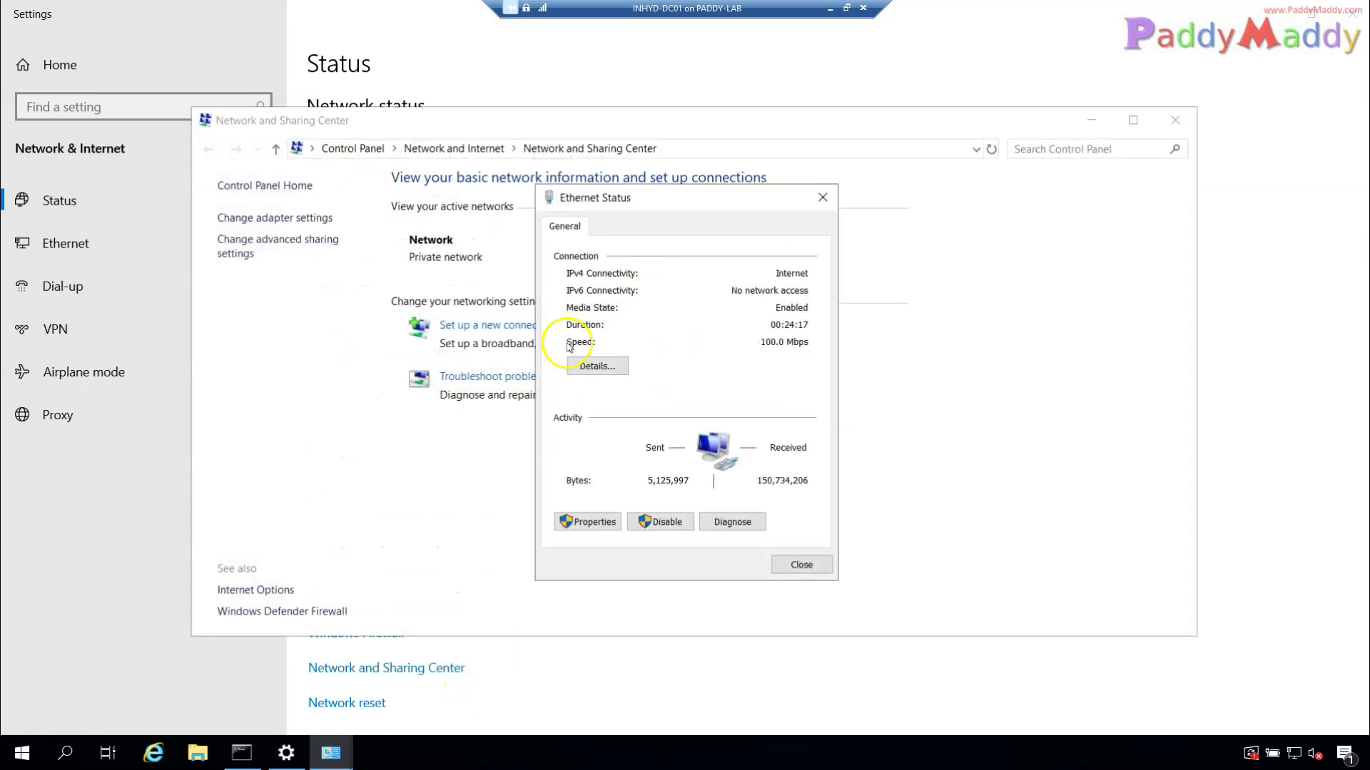
pyautogui.click(597, 526)
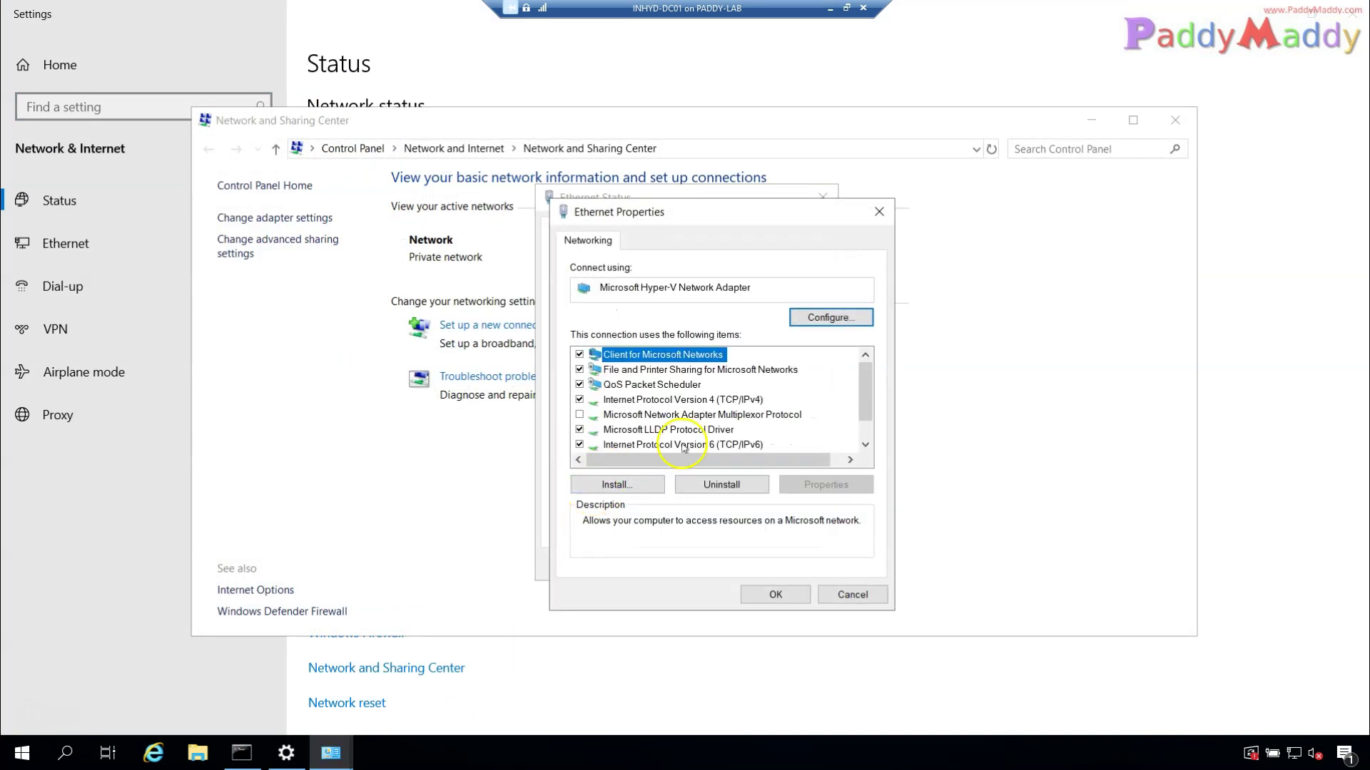
pyautogui.doubleClick(742, 401)
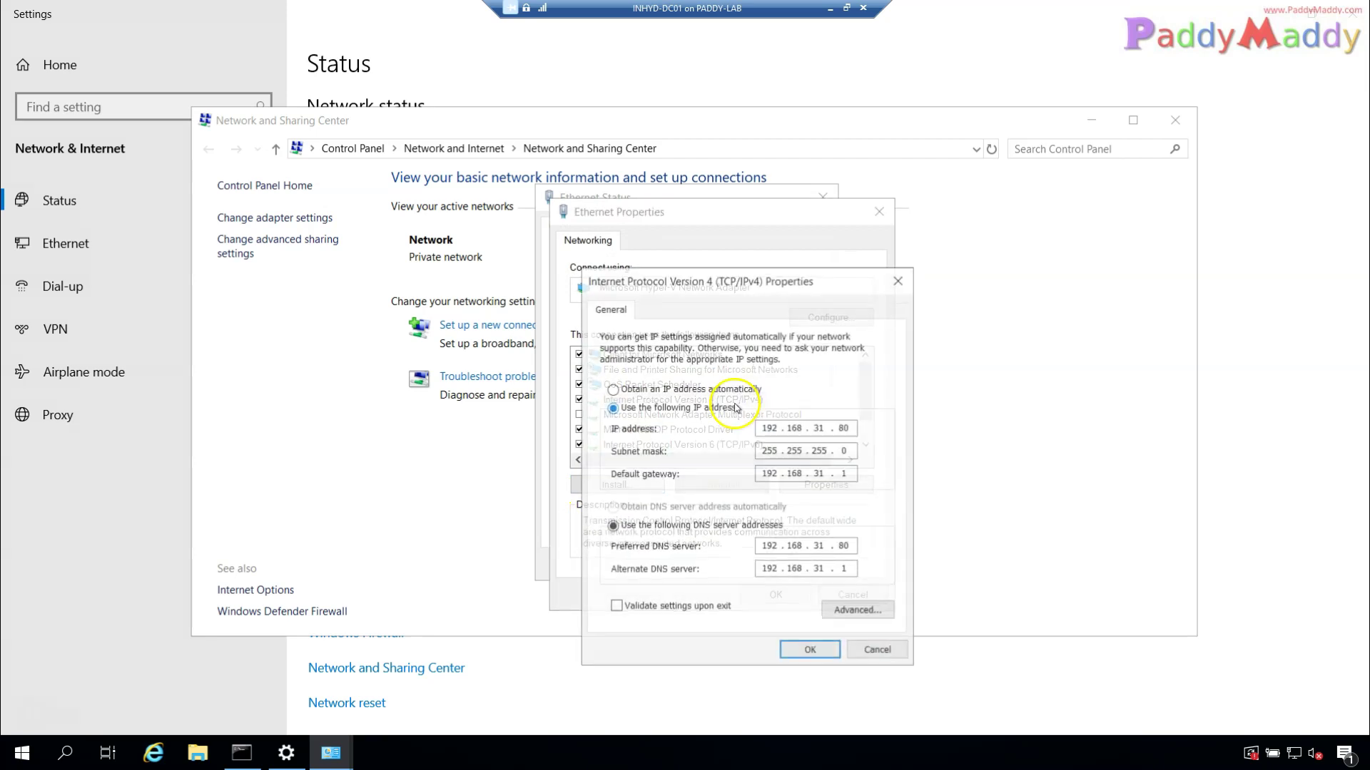
pyautogui.click(865, 613)
pyautogui.click(660, 332)
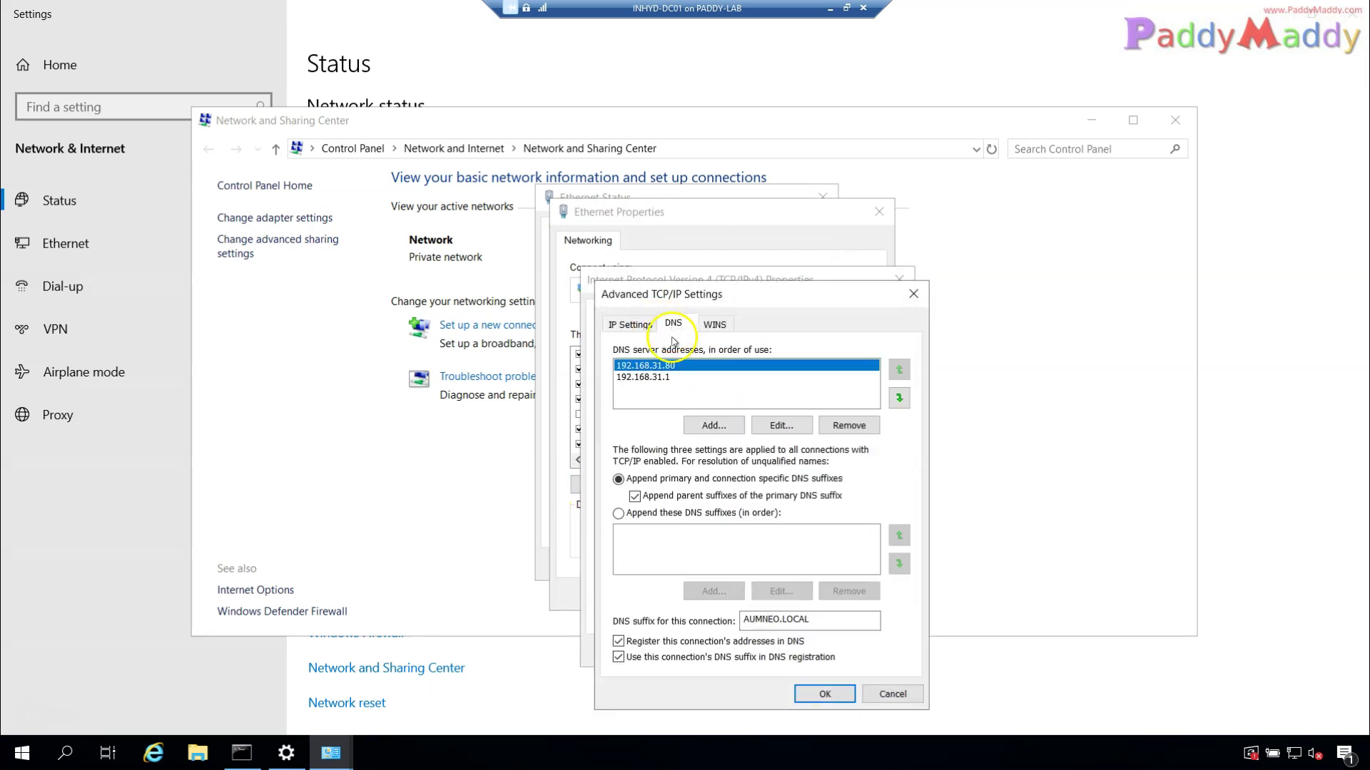
pyautogui.doubleClick(820, 621)
pyautogui.click(824, 694)
pyautogui.press('Return')
pyautogui.press('Return')
pyautogui.press('Escape')
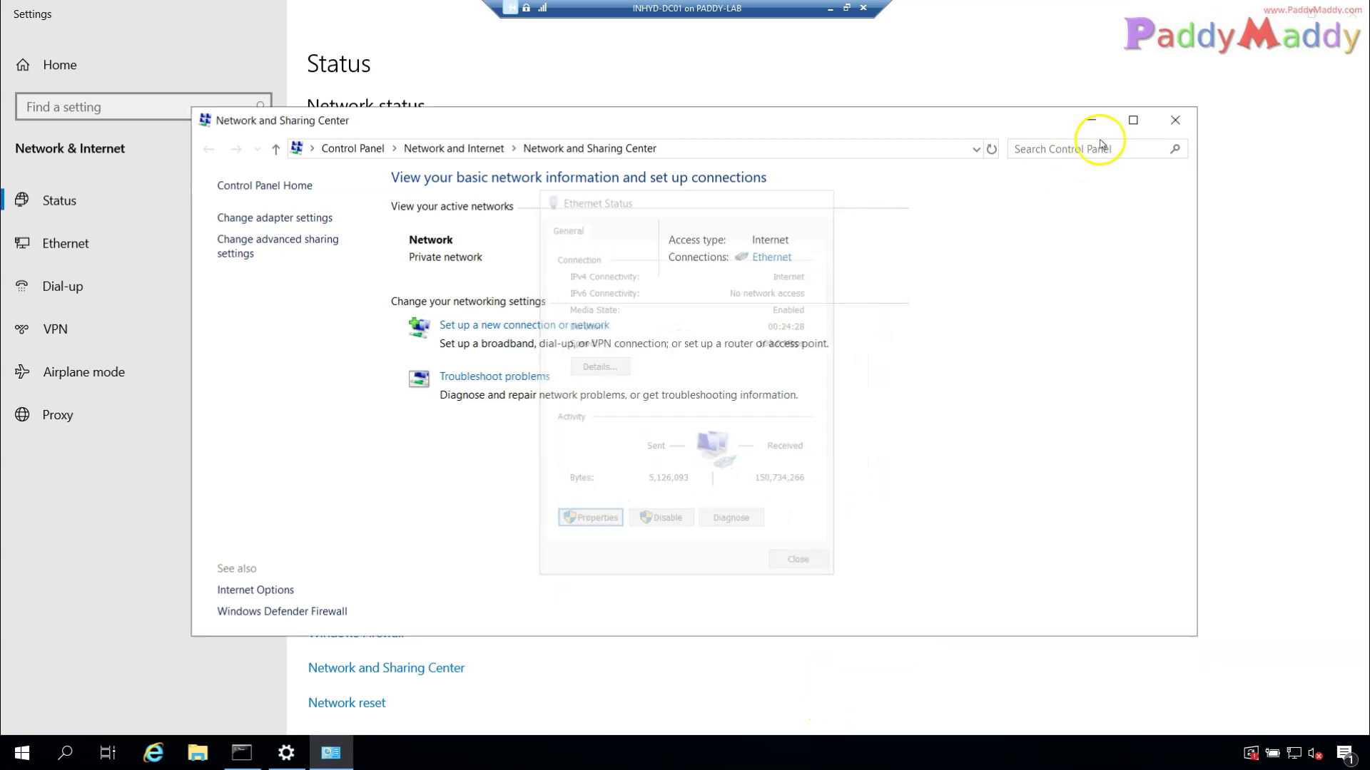
pyautogui.click(1091, 119)
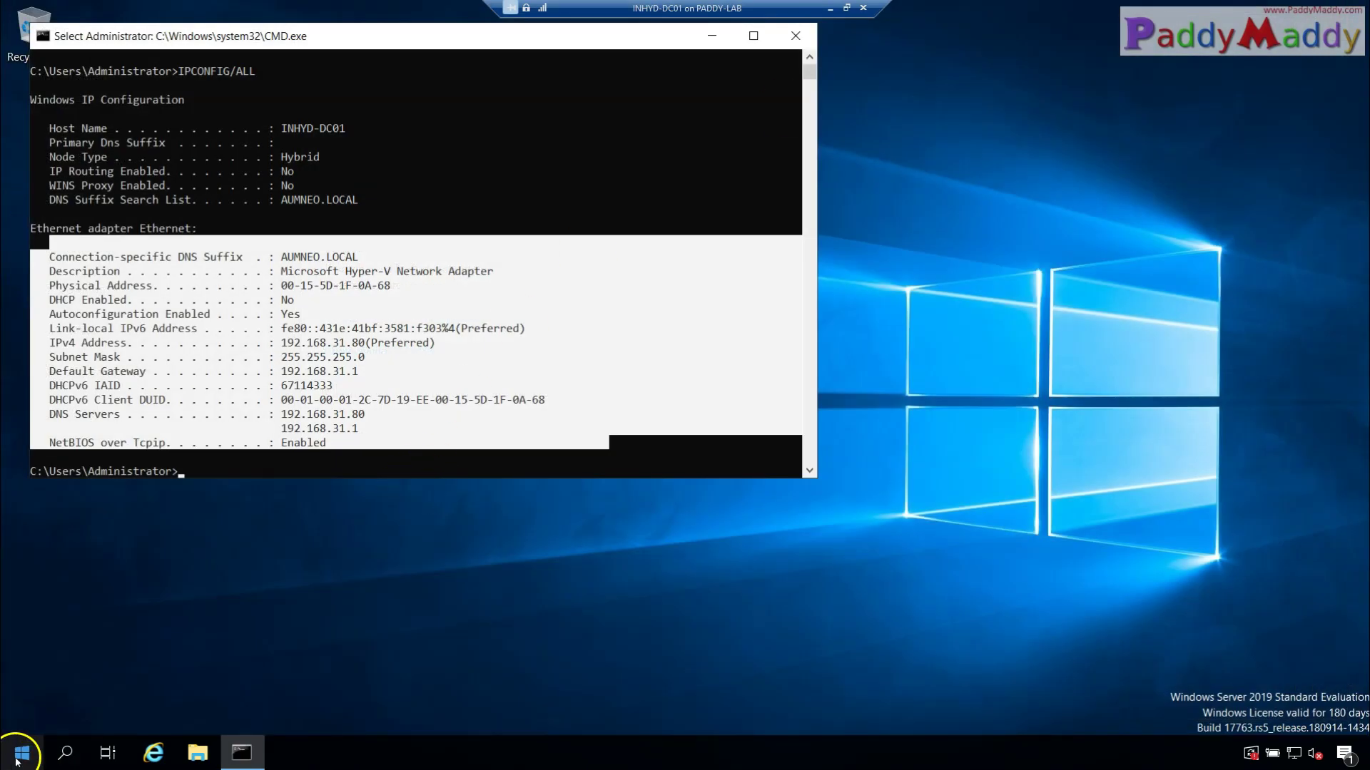
# Launch Server Manager from the Start menu.
pyautogui.click(16, 760)
pyautogui.click(82, 112)
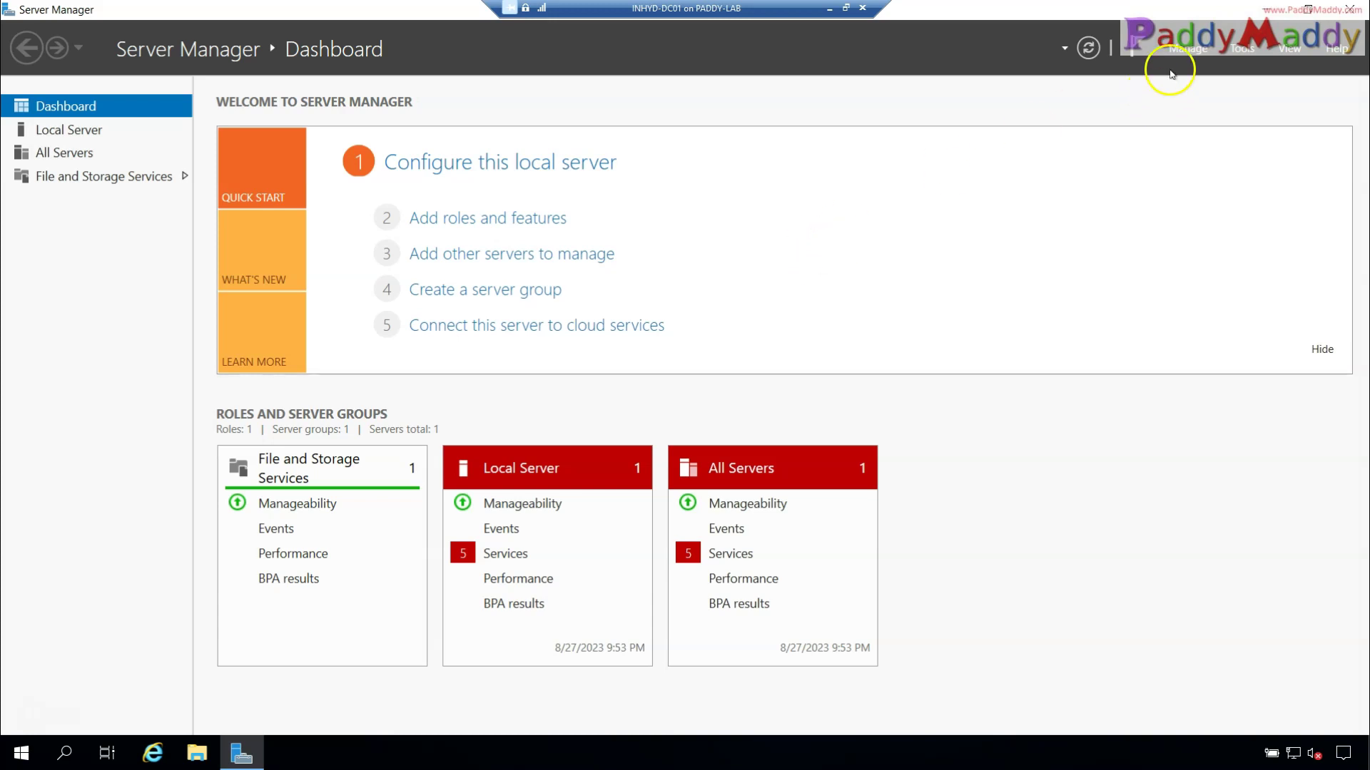
# Add the Active Directory Domain Services role with management tools to INHYD-DC01, reaching the AD DS page.
pyautogui.click(1203, 51)
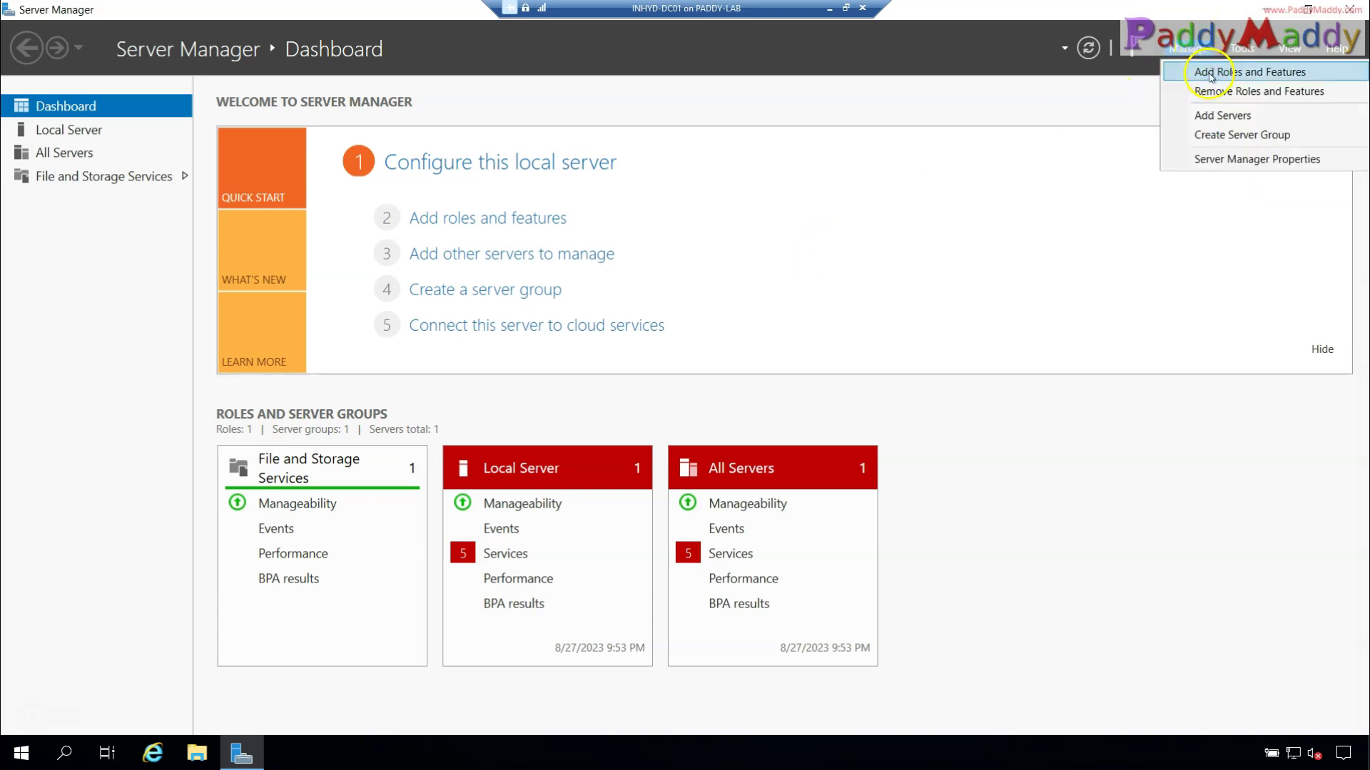
pyautogui.click(1254, 76)
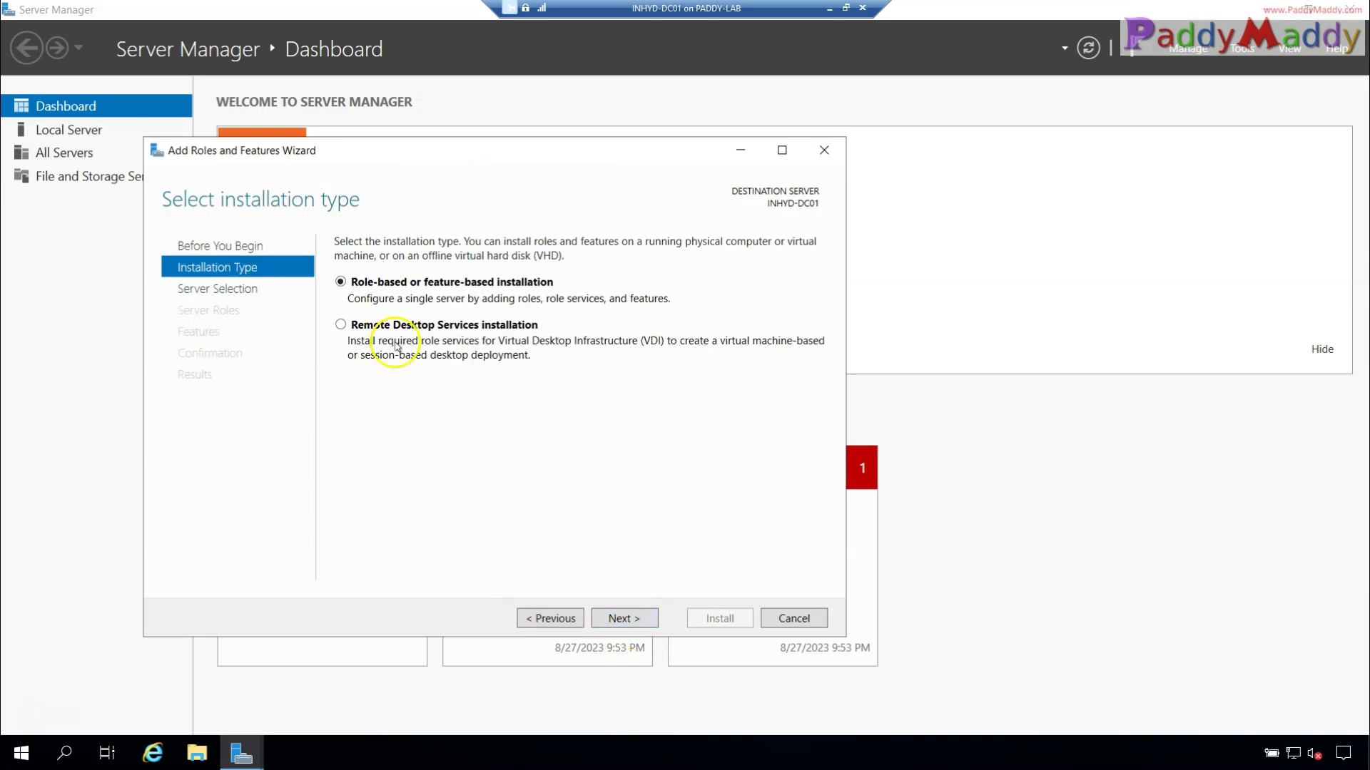
pyautogui.click(622, 618)
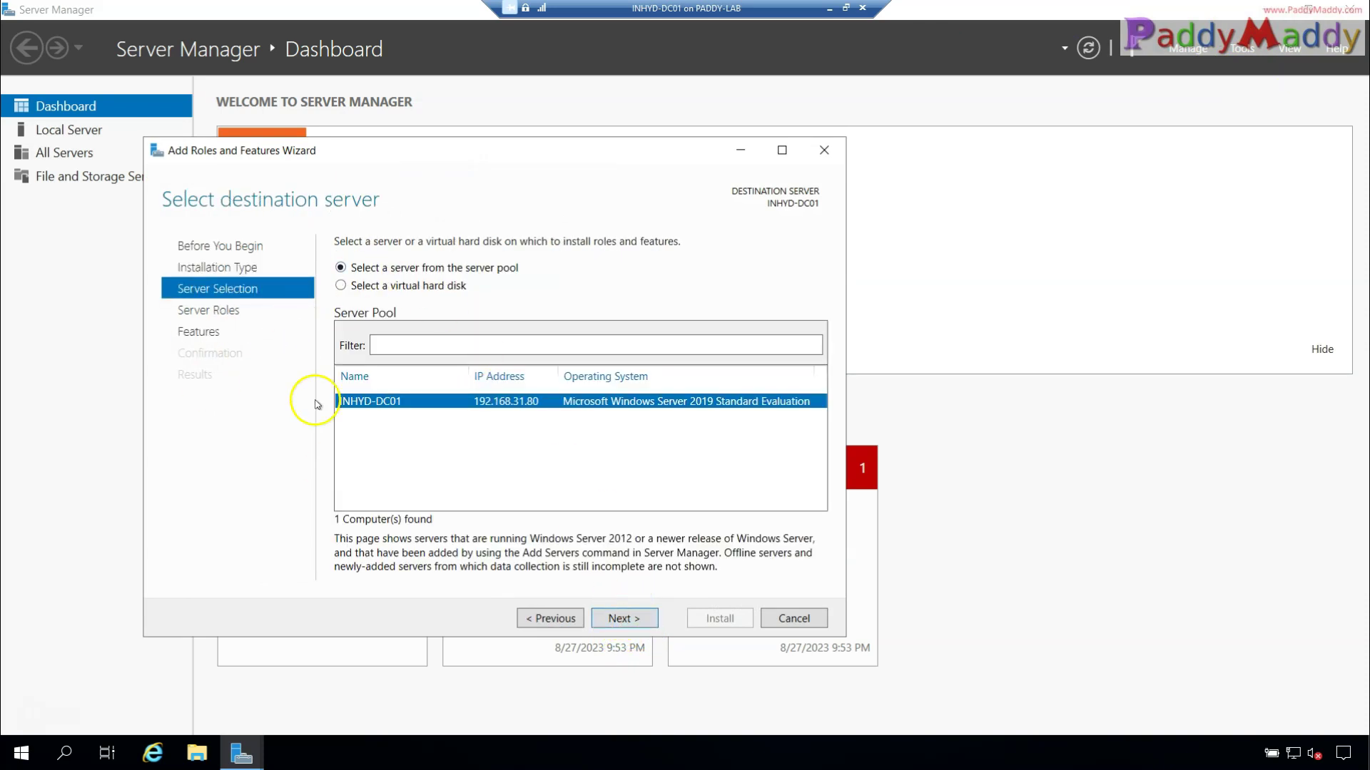
pyautogui.click(626, 618)
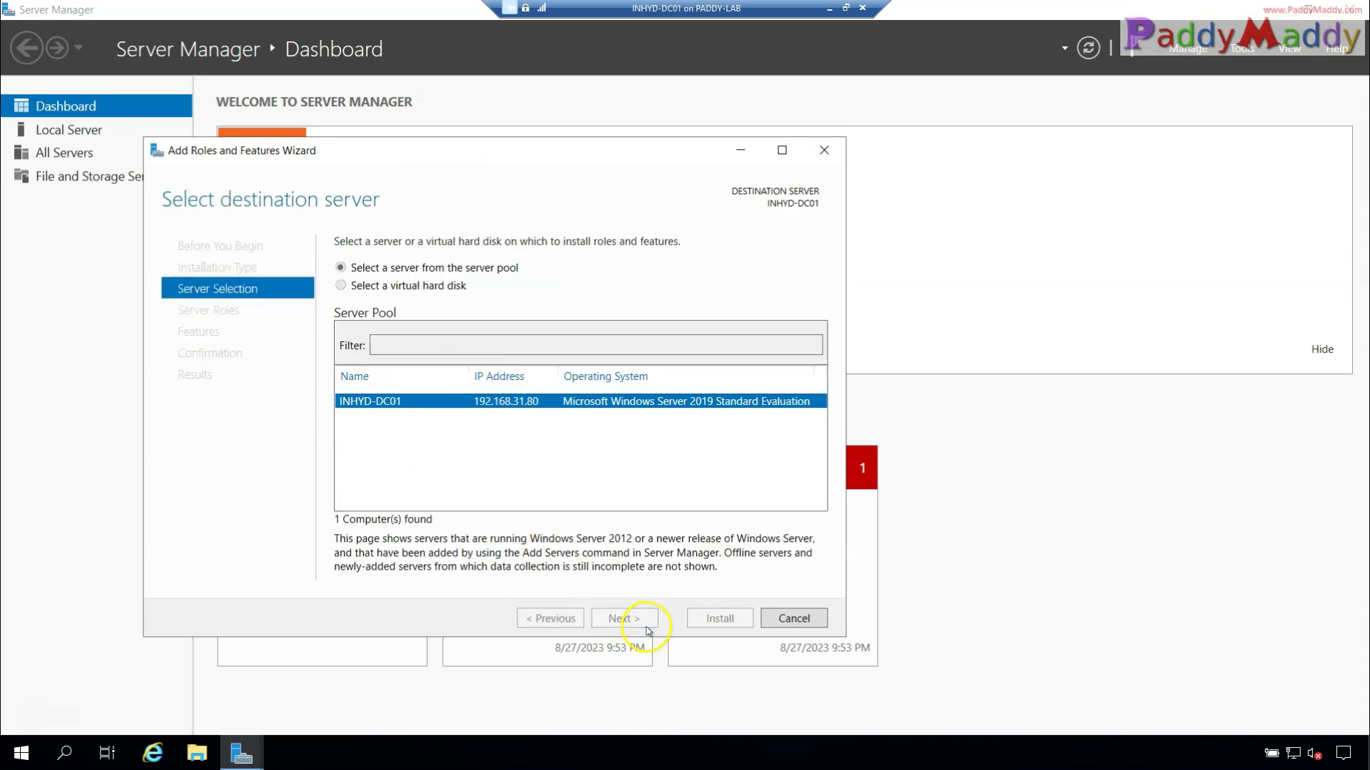
pyautogui.click(372, 314)
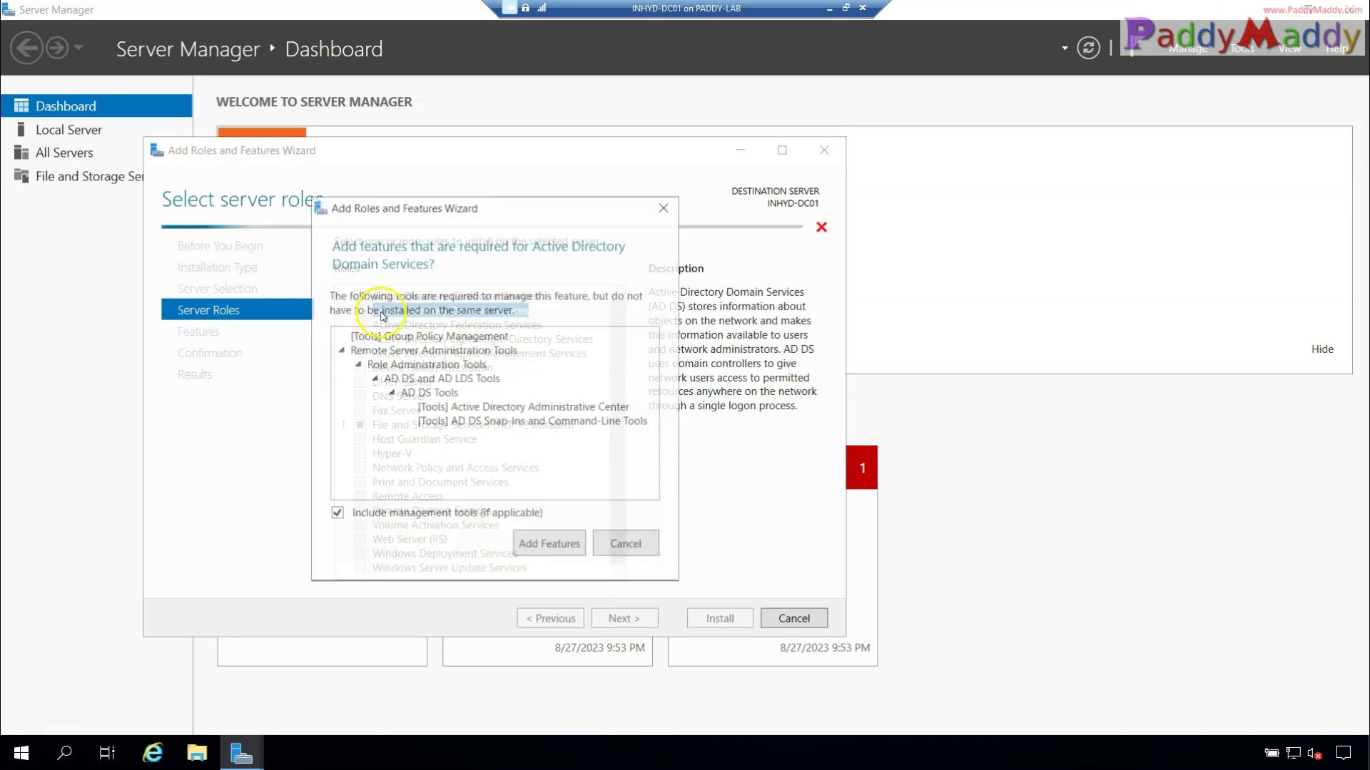
pyautogui.click(551, 627)
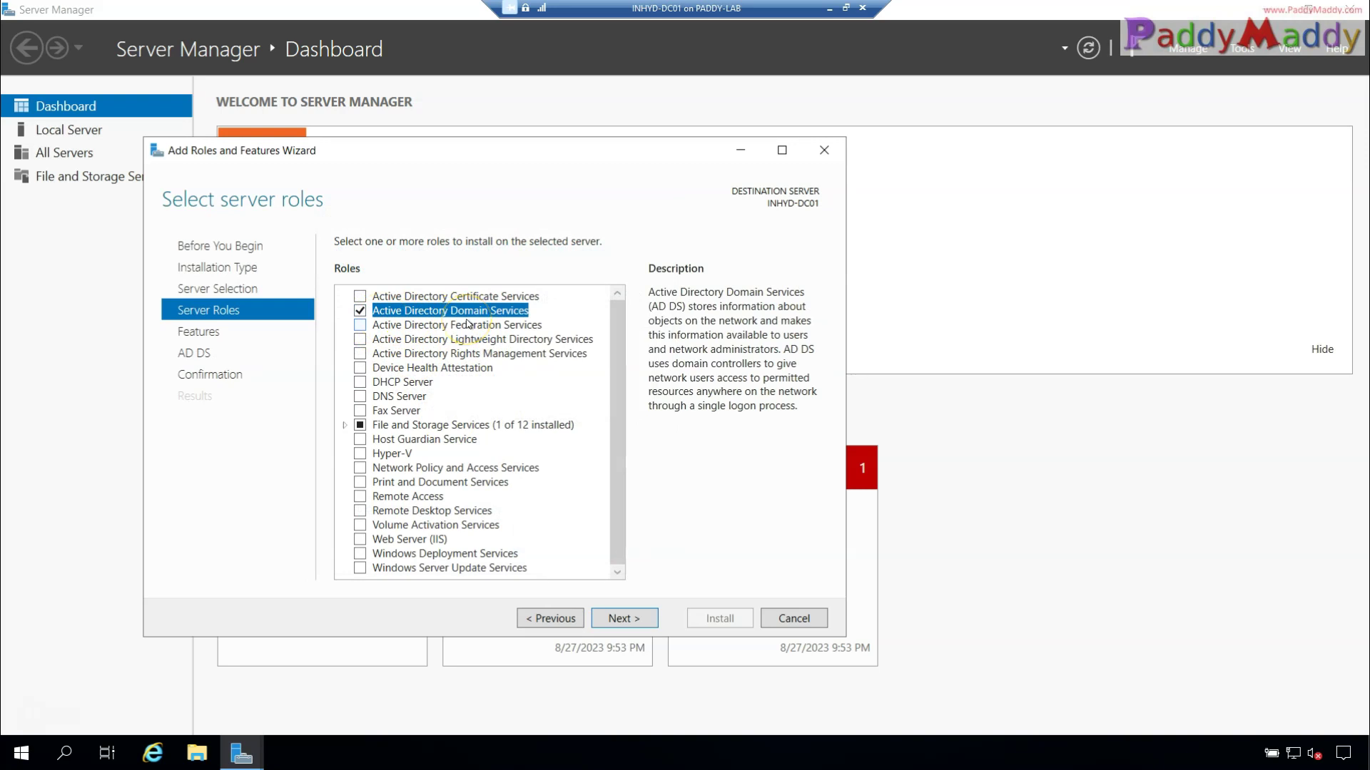
pyautogui.click(625, 619)
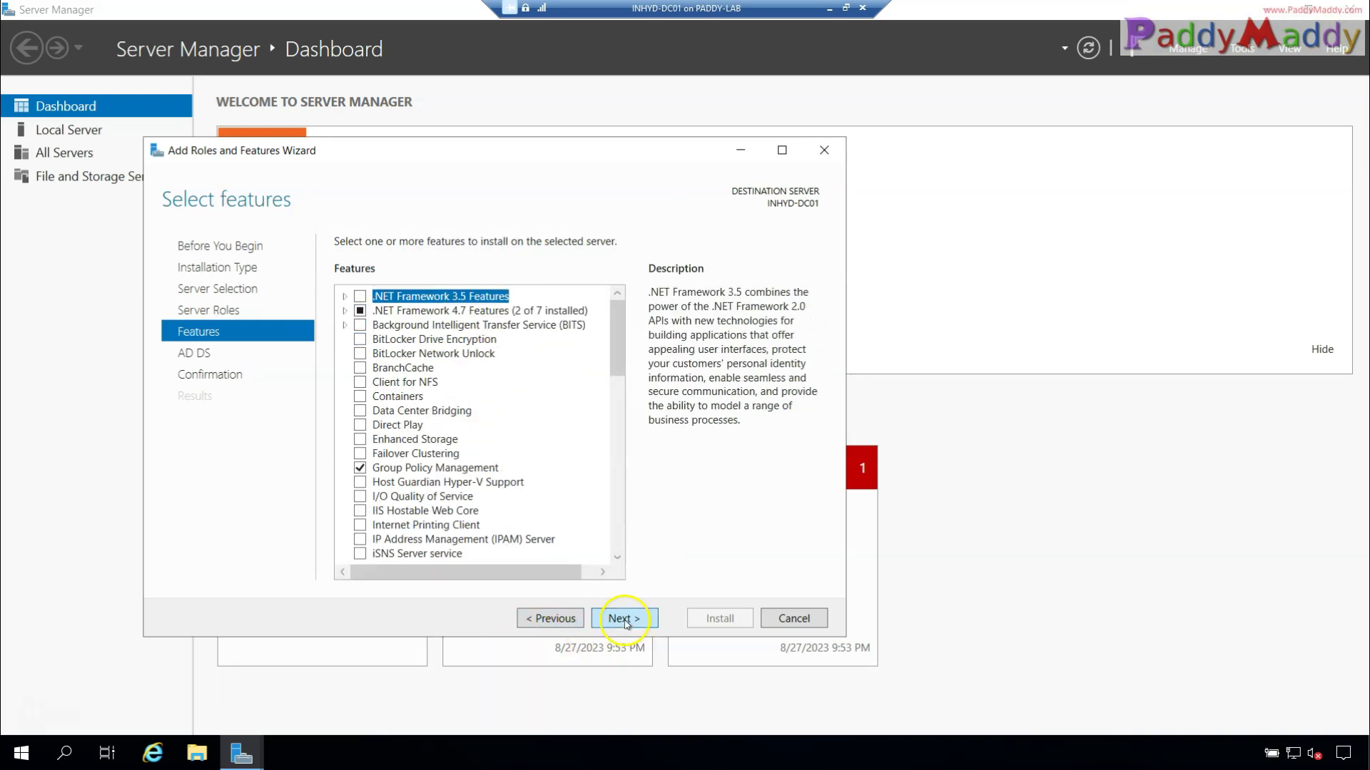
pyautogui.click(627, 620)
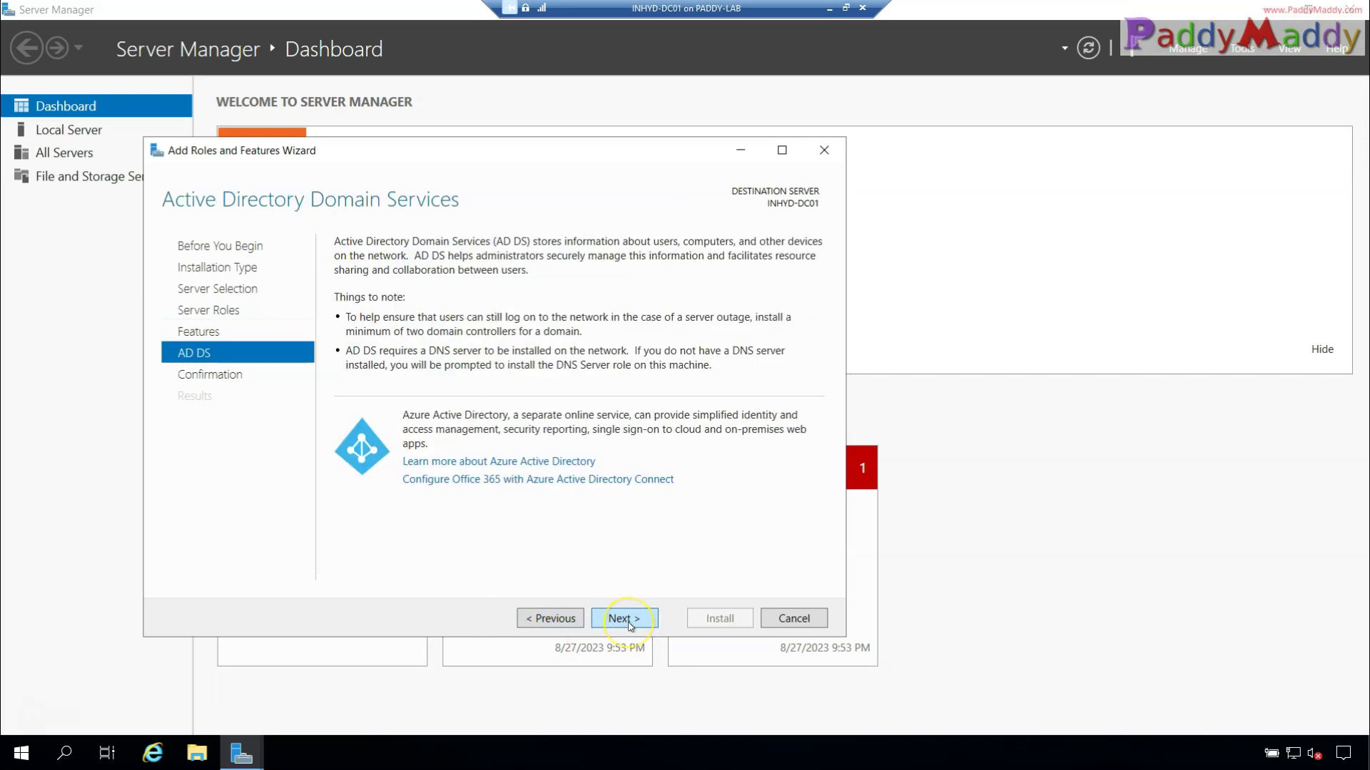
# Install AD DS and its management tools, then close the wizard once installation succeeds.
pyautogui.click(625, 618)
pyautogui.click(717, 618)
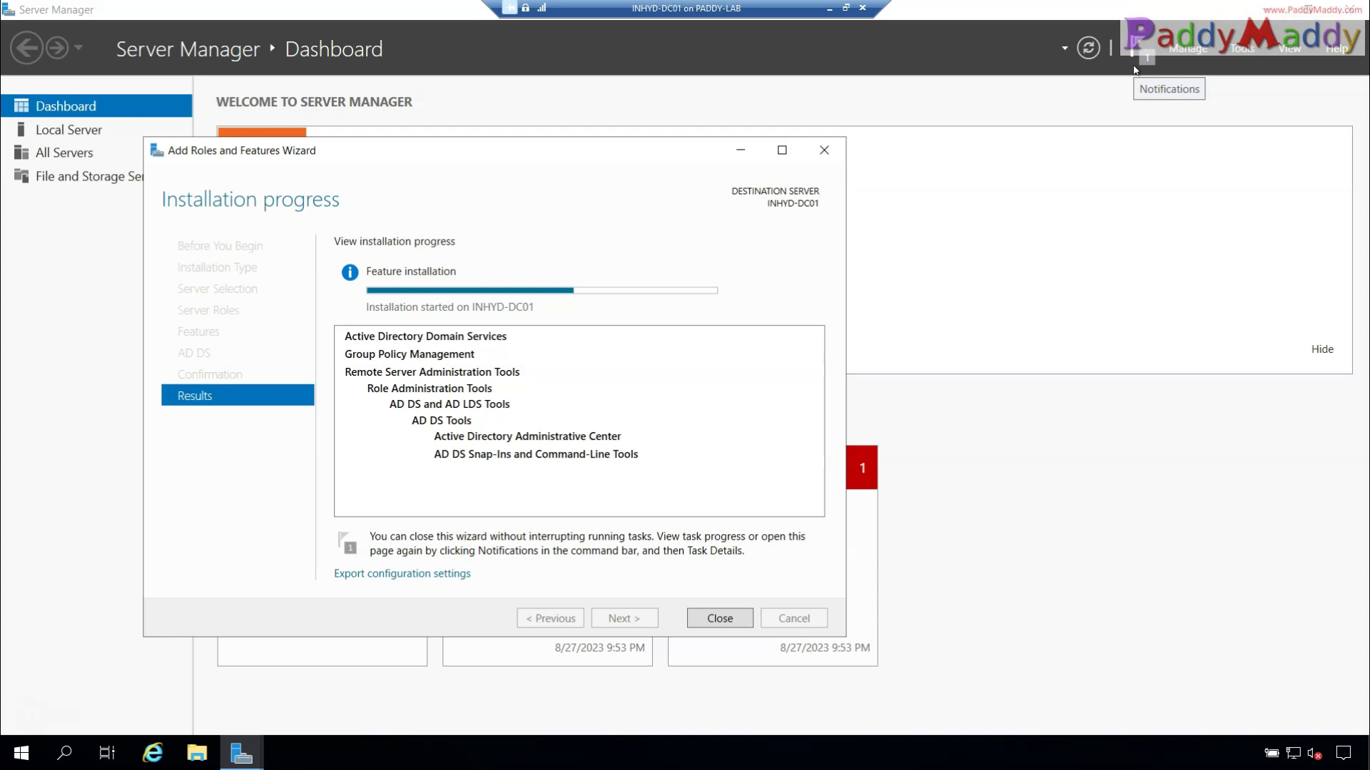
pyautogui.click(192, 136)
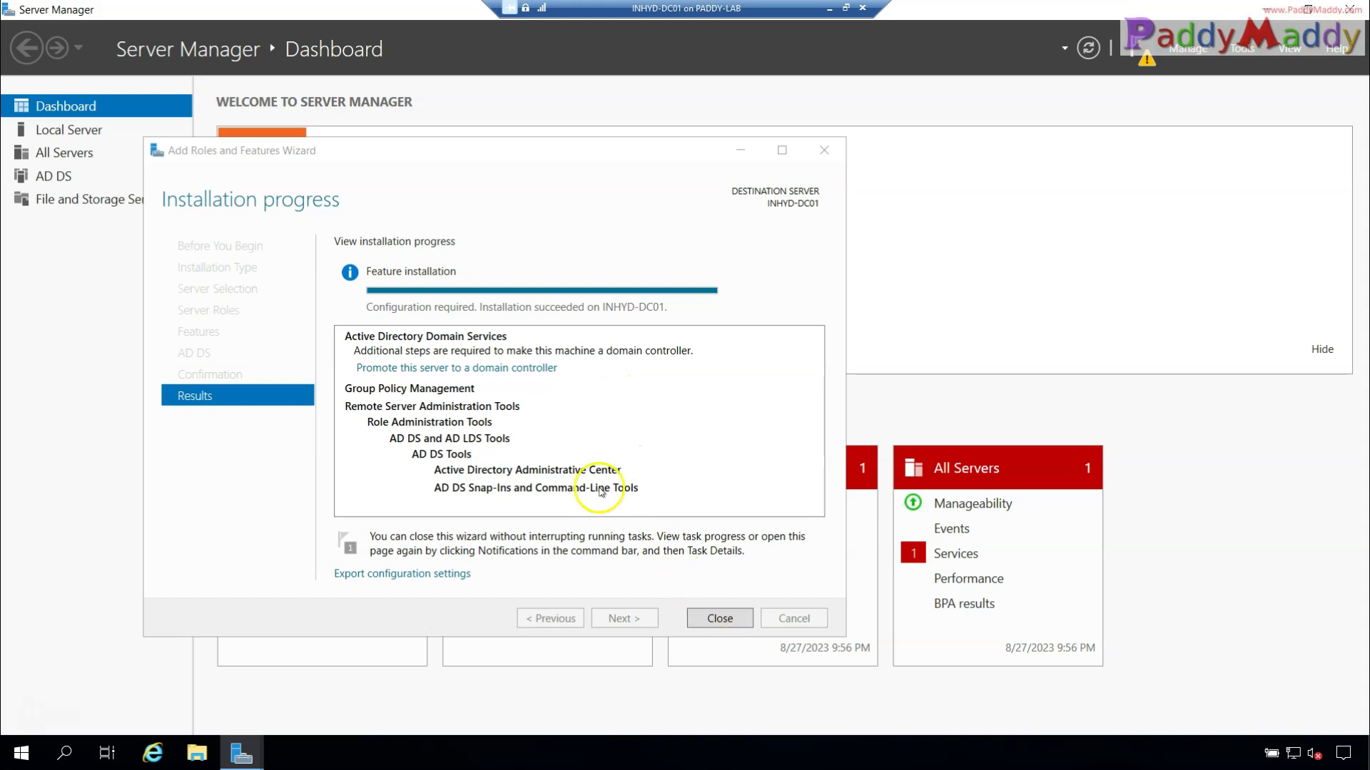
pyautogui.click(352, 370)
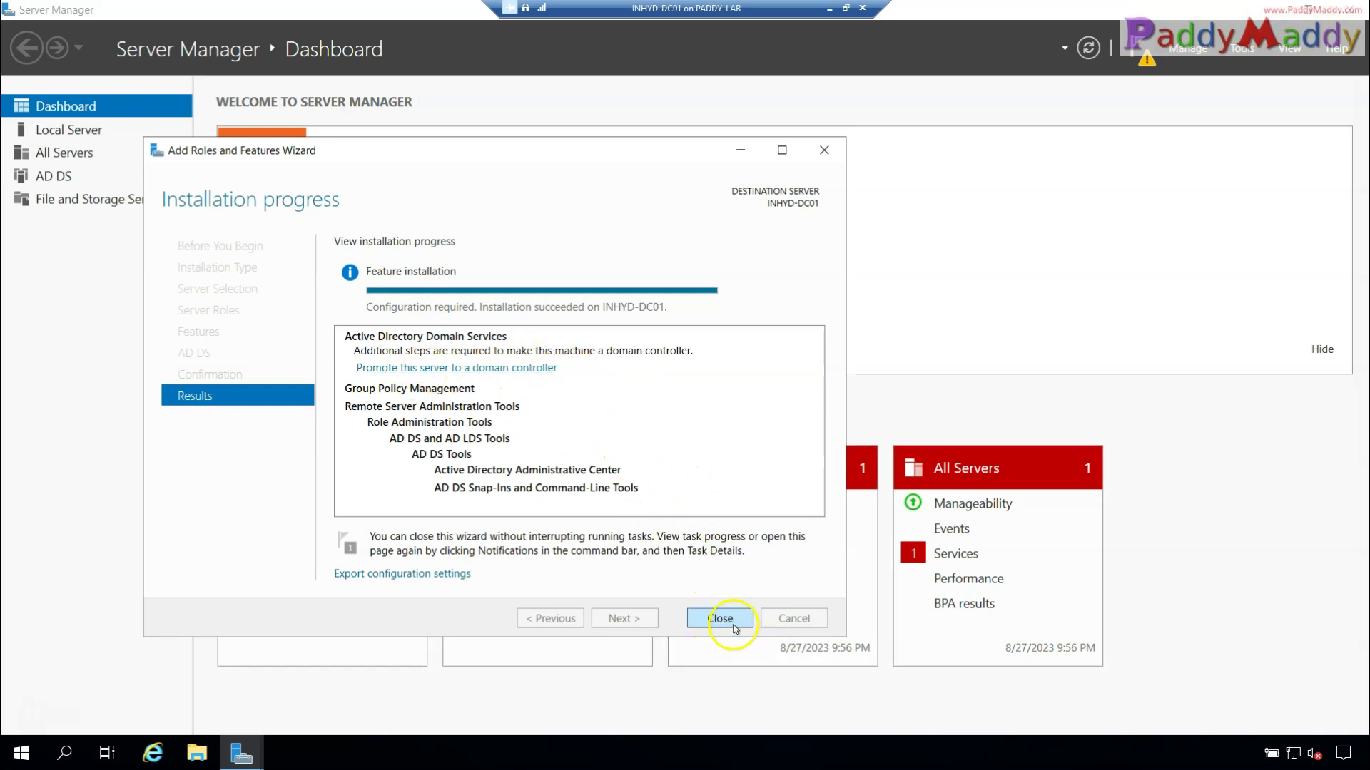
pyautogui.click(720, 619)
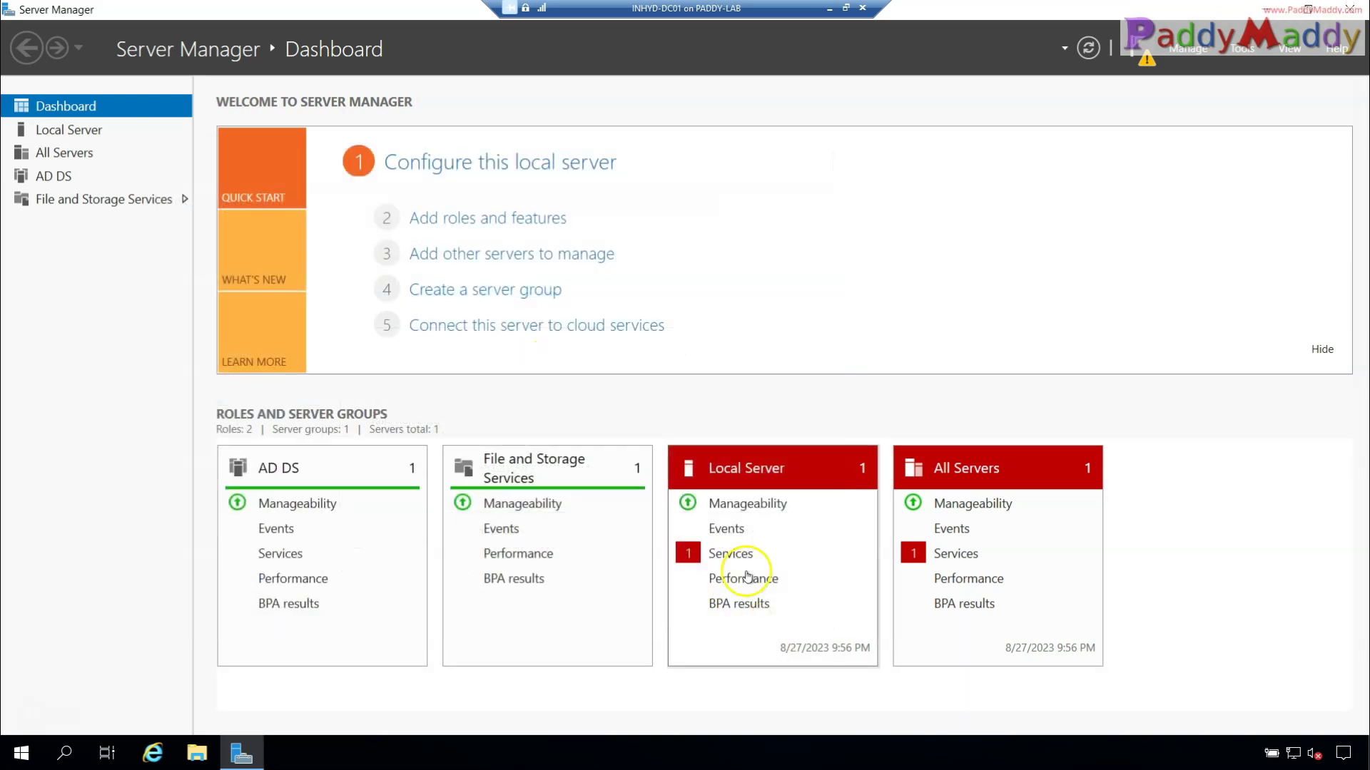
# Start 'Promote this server to a domain controller' and try the new-forest and existing-domain deployment options.
pyautogui.click(1147, 52)
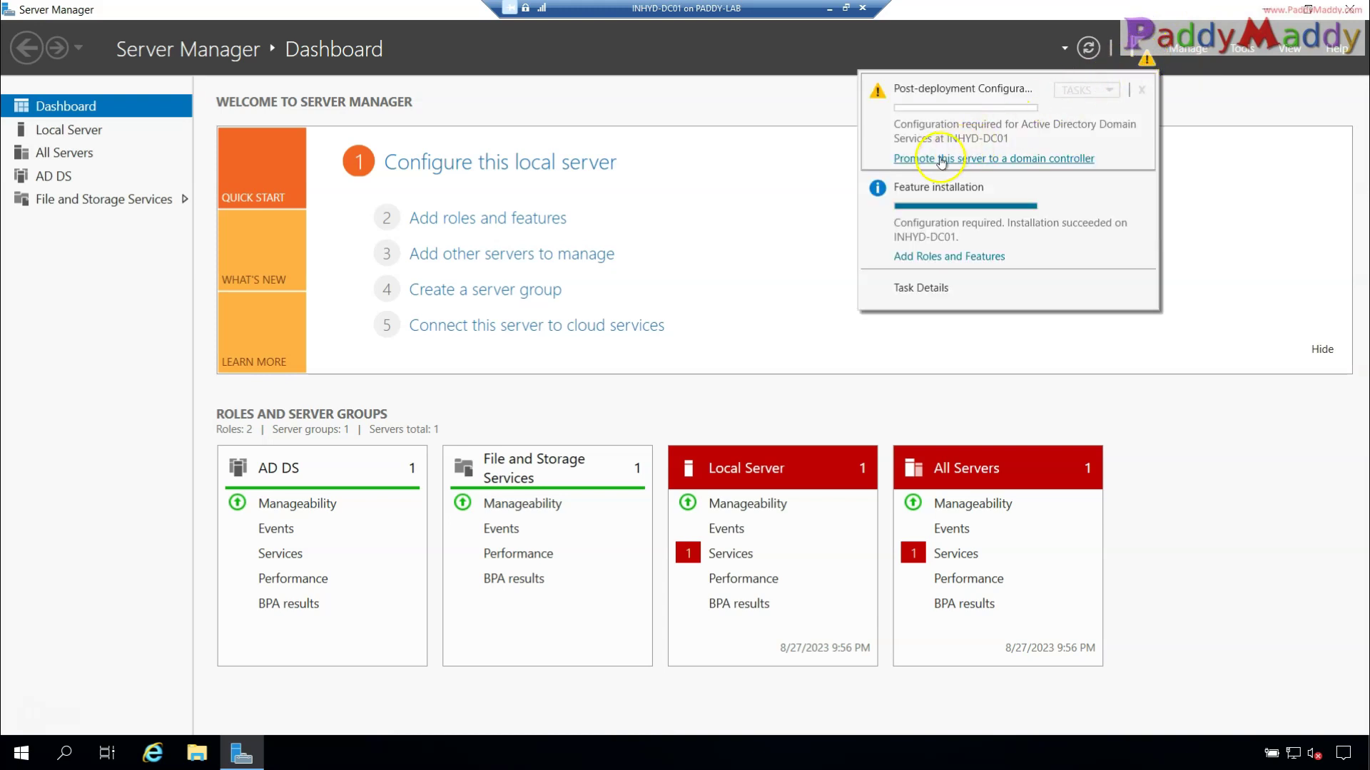
pyautogui.click(940, 160)
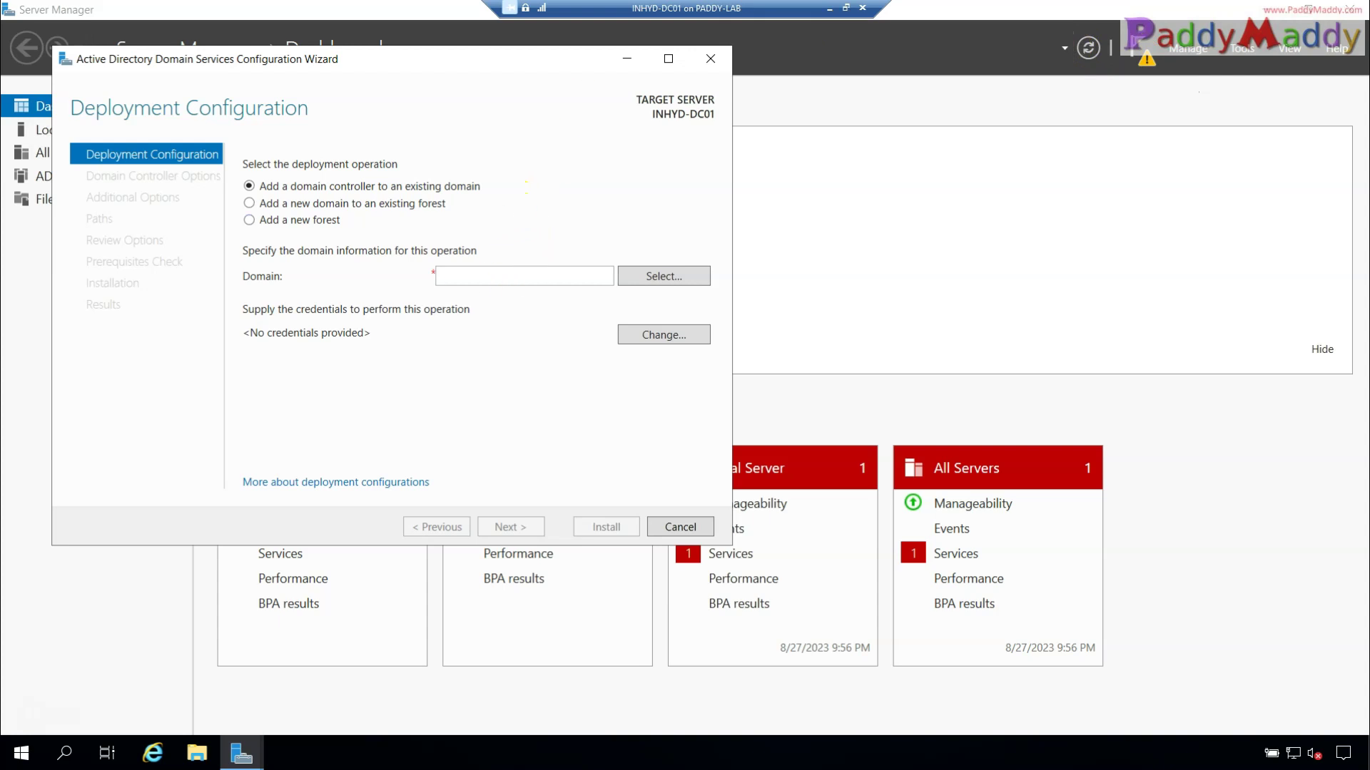
pyautogui.moveTo(397, 62); pyautogui.dragTo(604, 127)
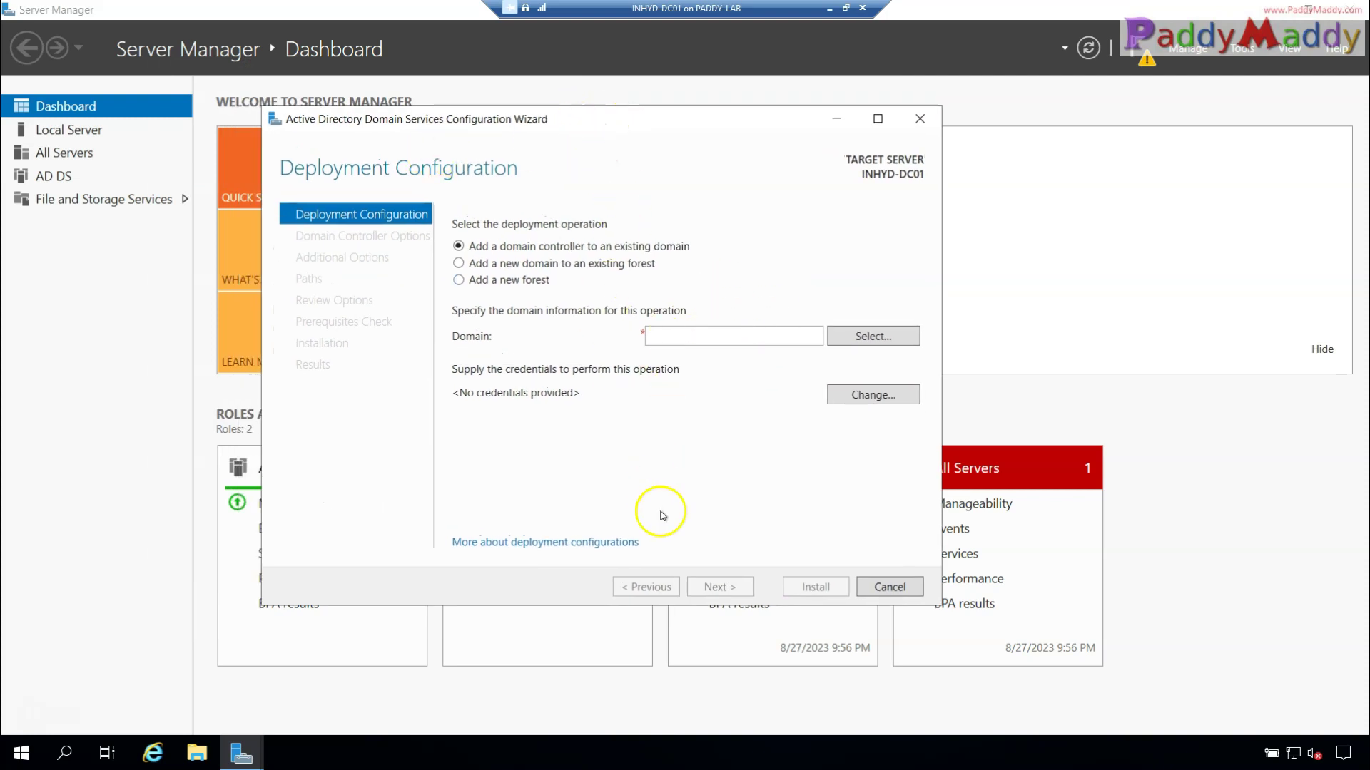
pyautogui.click(534, 283)
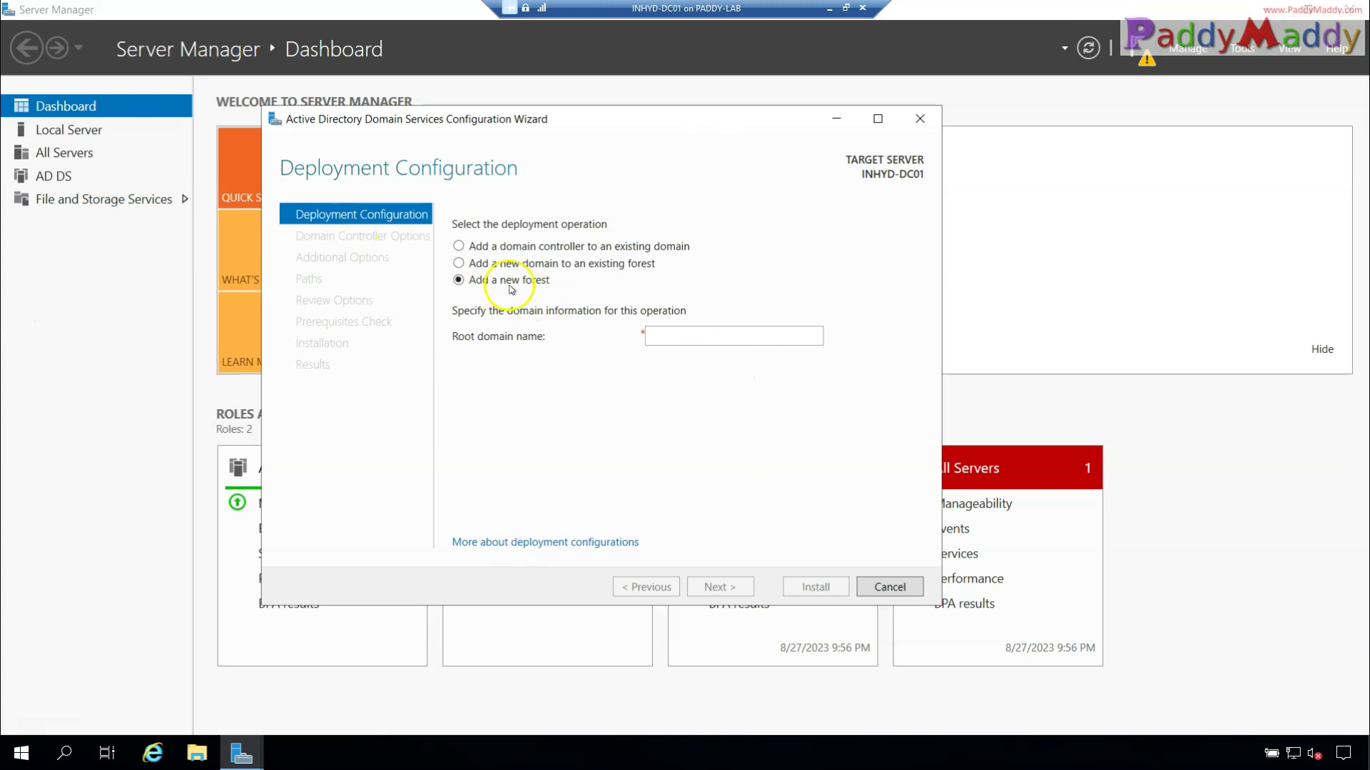
pyautogui.click(691, 336)
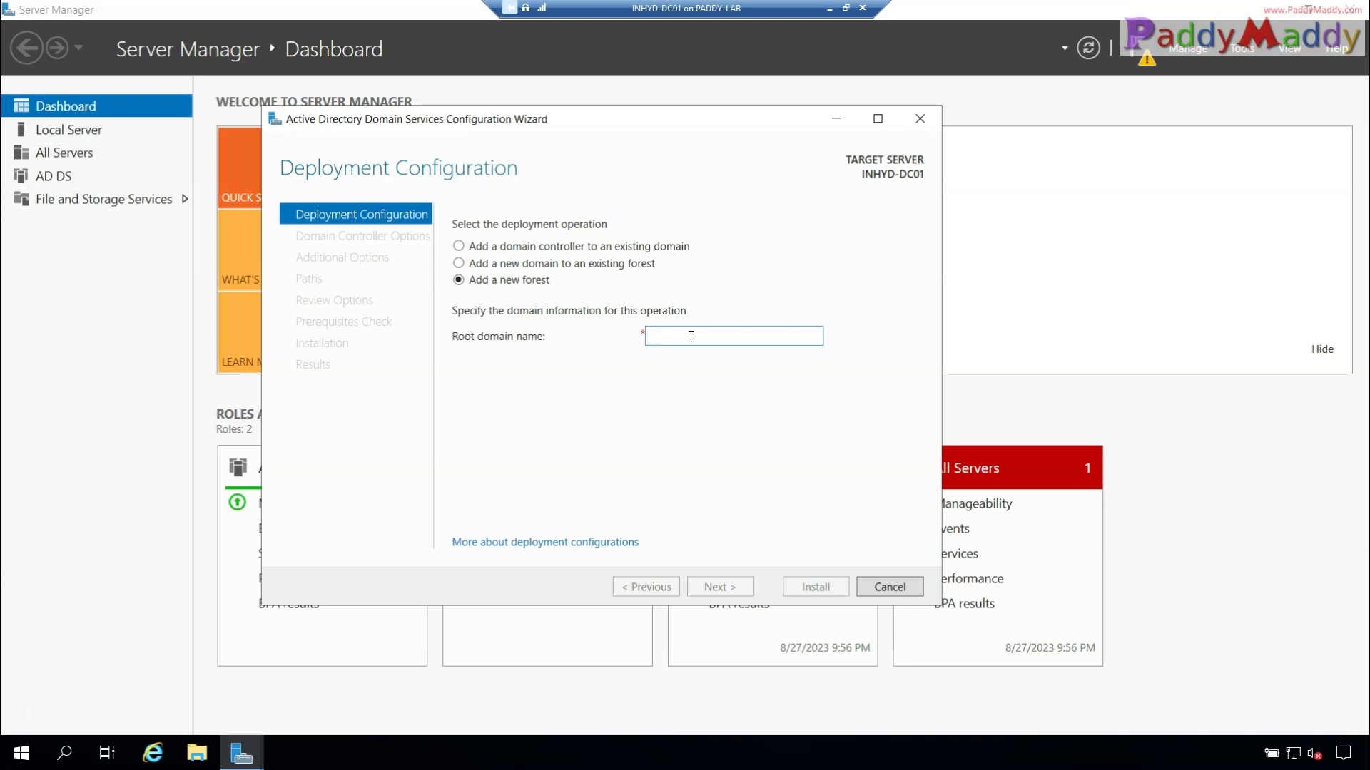
pyautogui.click(548, 247)
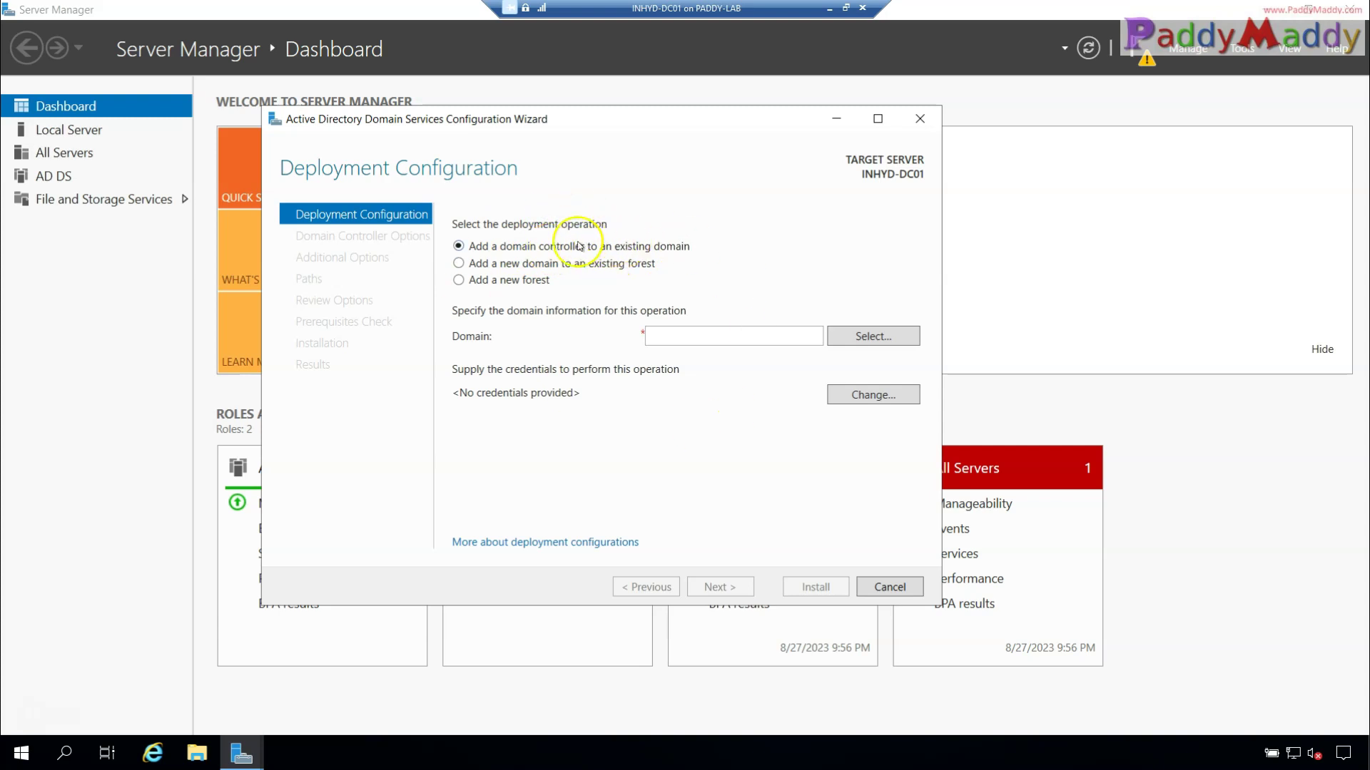
# Try the new-domain deployment option, switching domain type between Tree Domain and Child Domain.
pyautogui.click(535, 266)
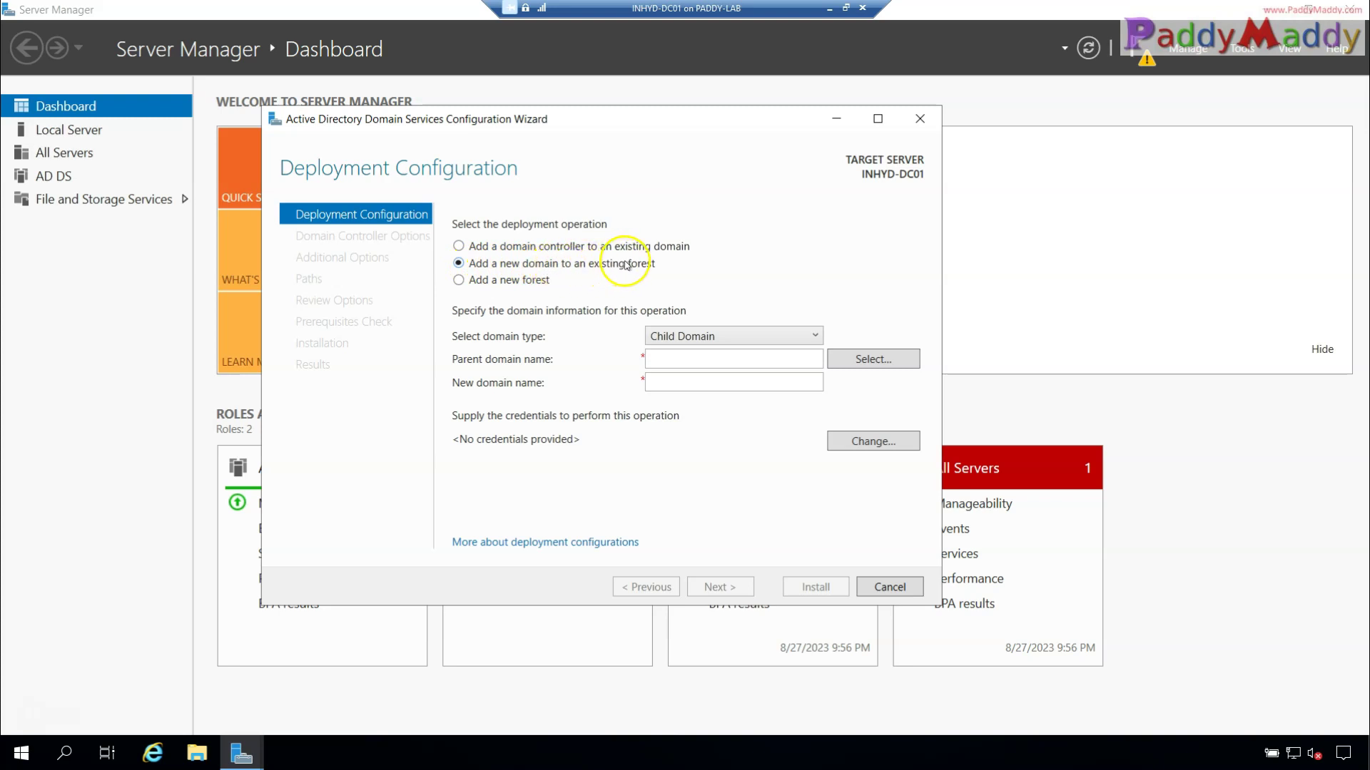
pyautogui.click(713, 337)
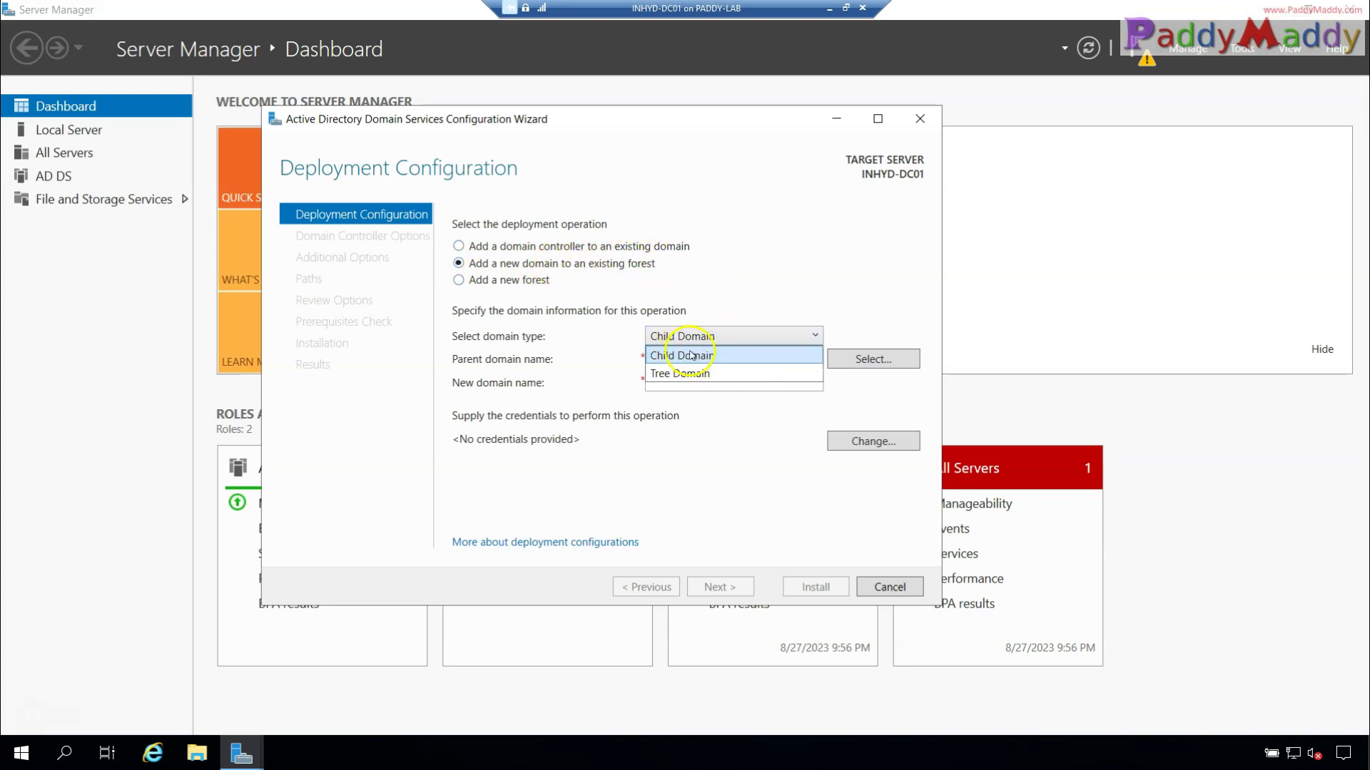
pyautogui.click(688, 373)
pyautogui.click(688, 335)
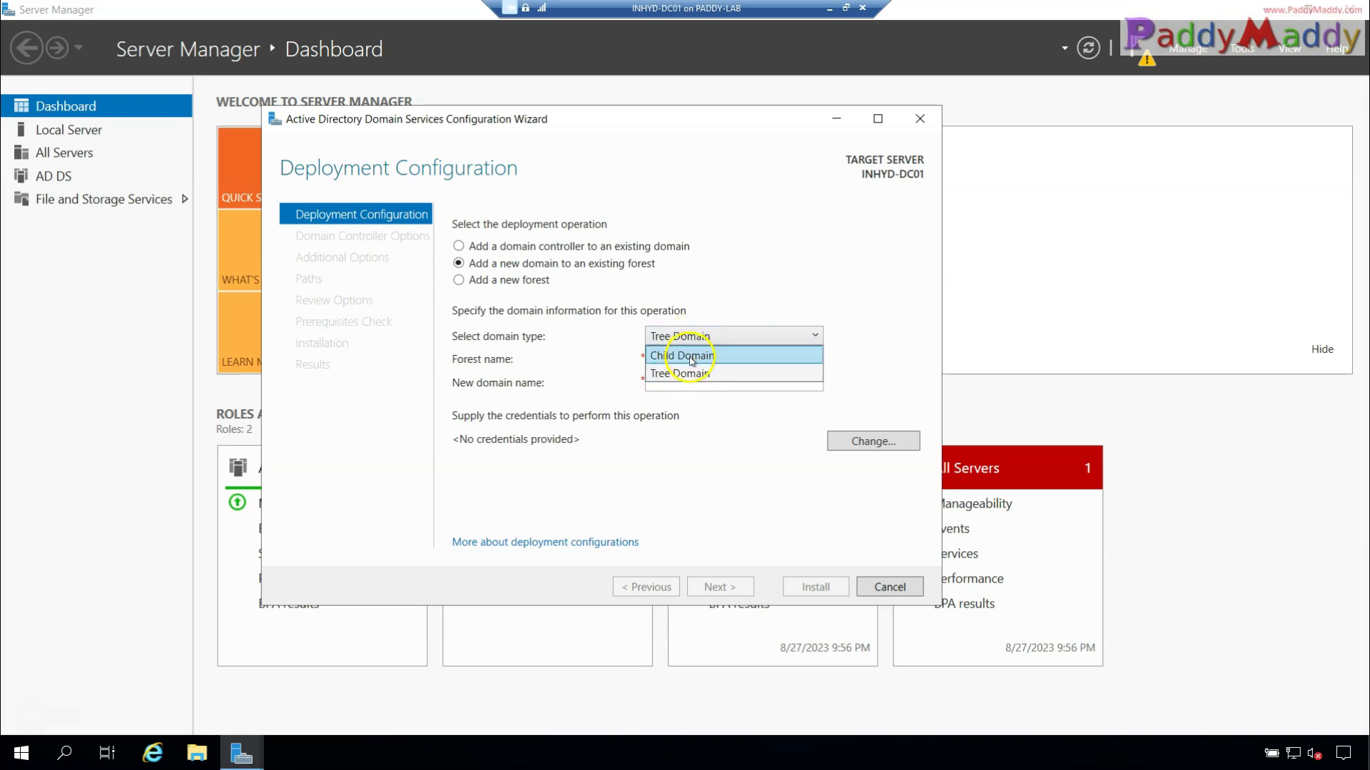
pyautogui.click(691, 356)
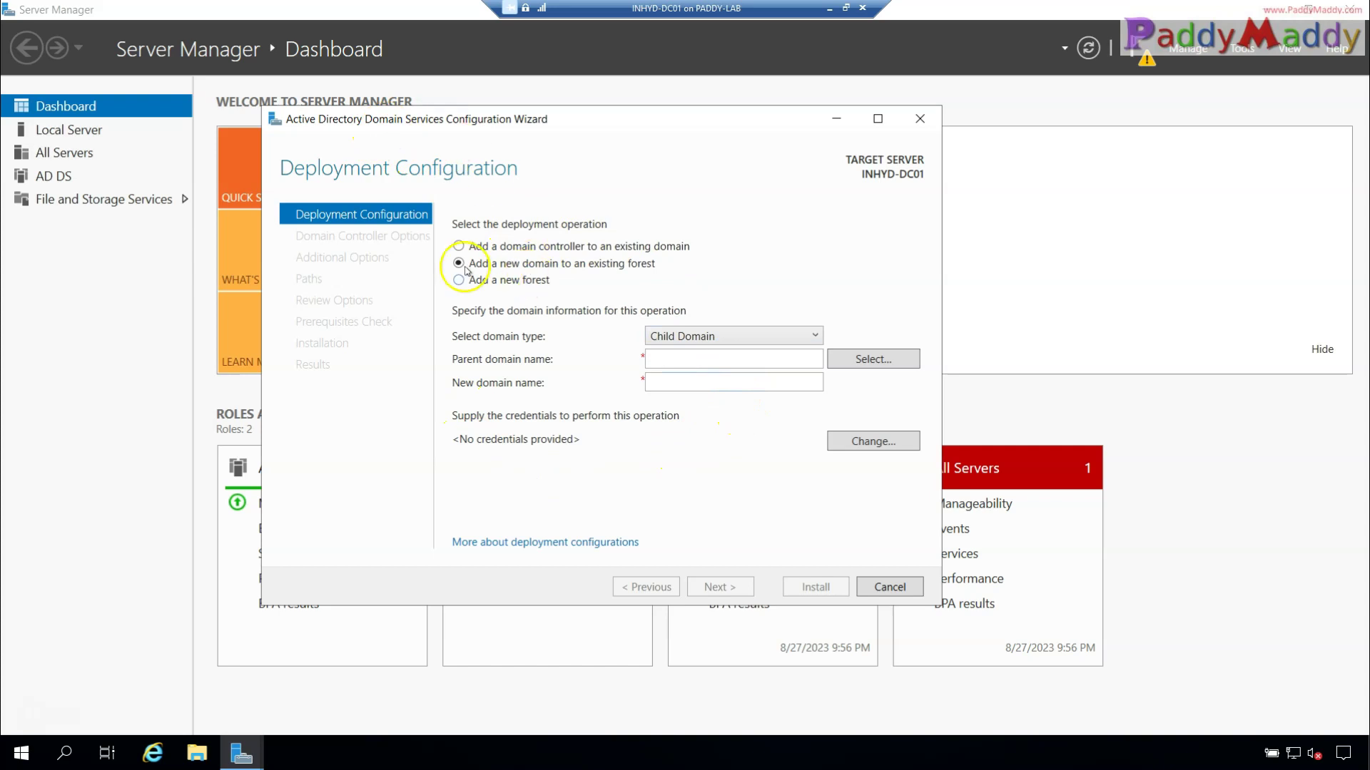
# Choose a new forest with root domain aumneo.local and advance to Domain Controller Options.
pyautogui.click(503, 280)
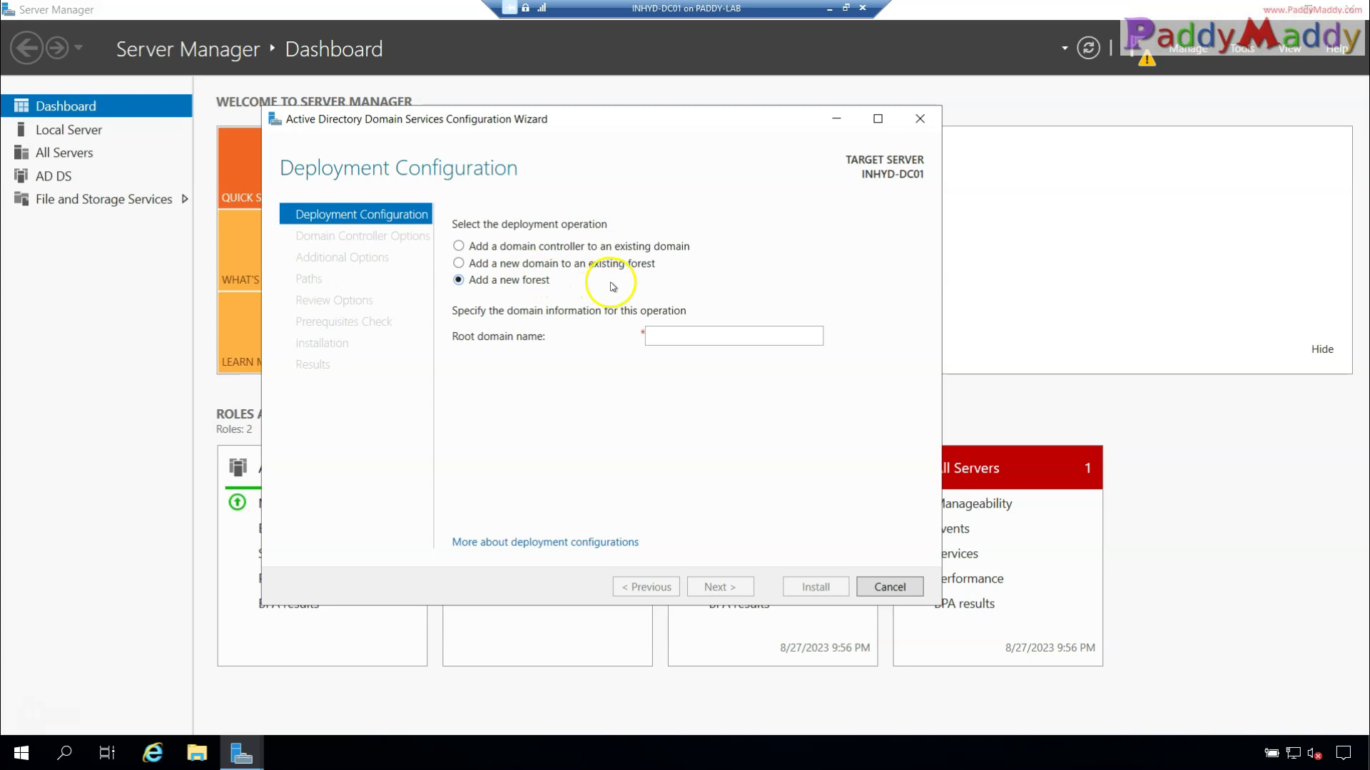
pyautogui.click(679, 337)
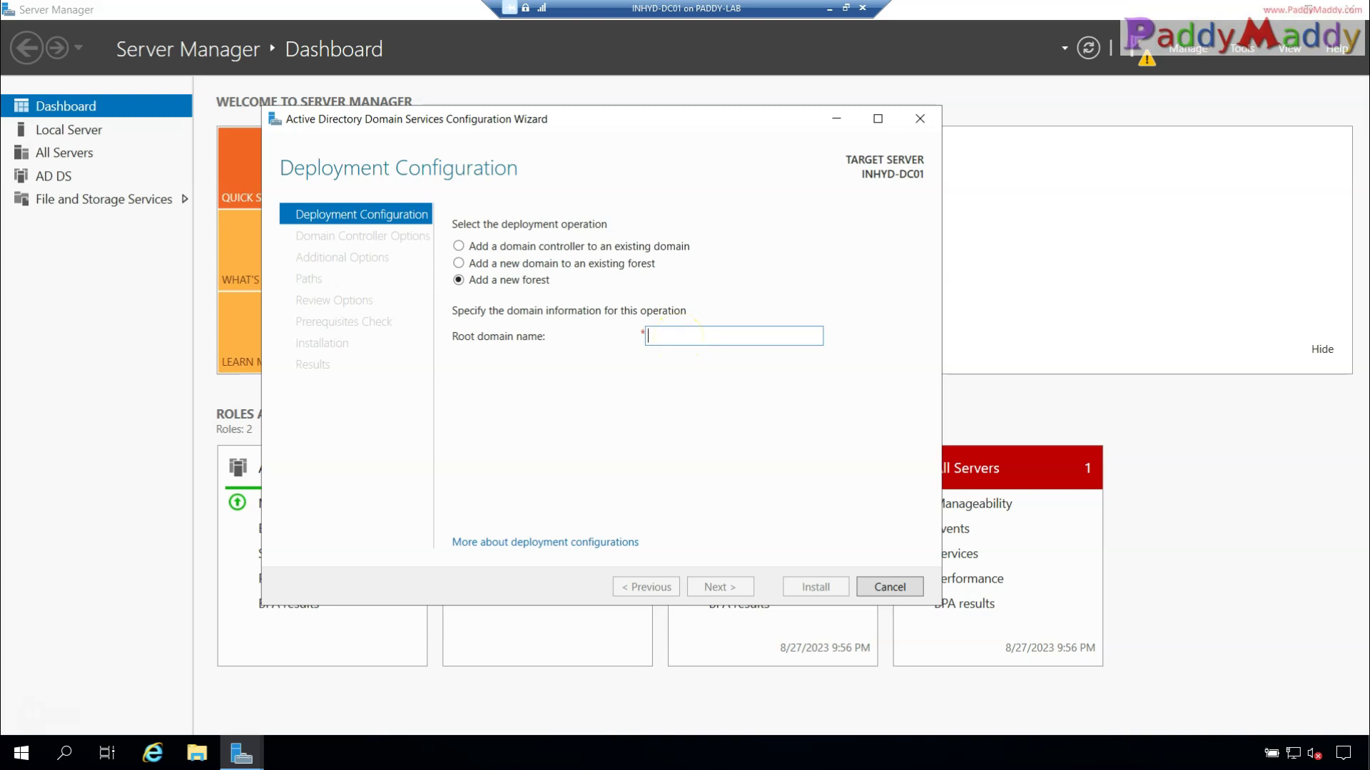
pyautogui.write('aumneo.local')
pyautogui.press('Return')
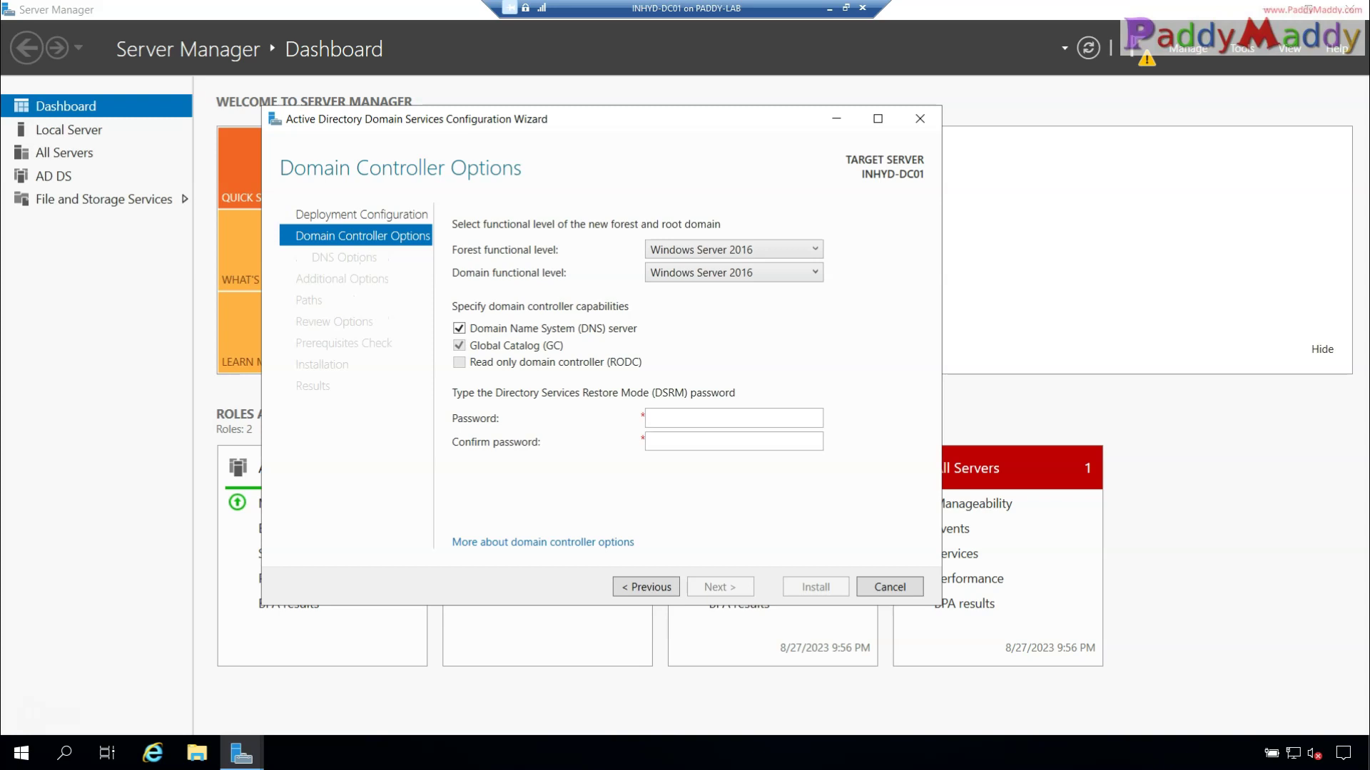
# Keep forest and domain functional levels at Windows Server 2016 and enter the DSRM password.
pyautogui.click(692, 253)
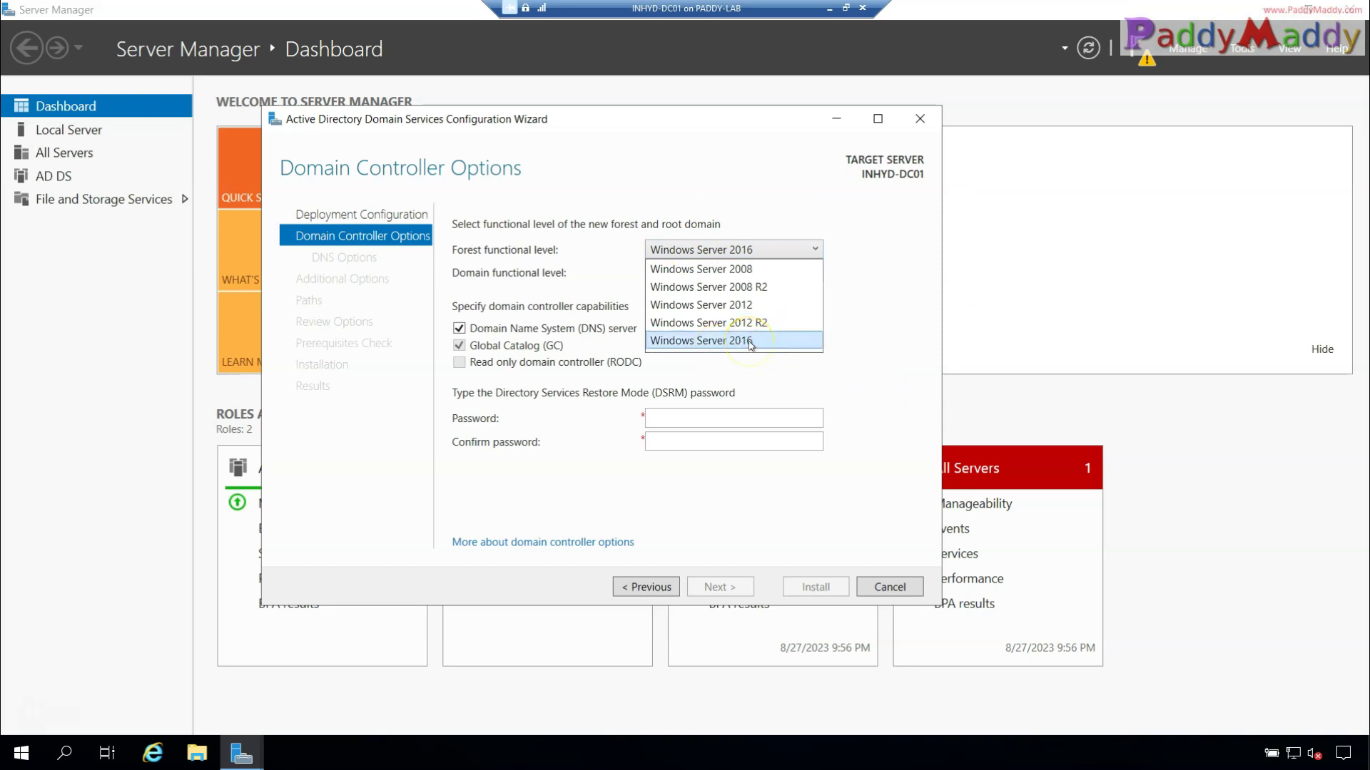
pyautogui.click(751, 341)
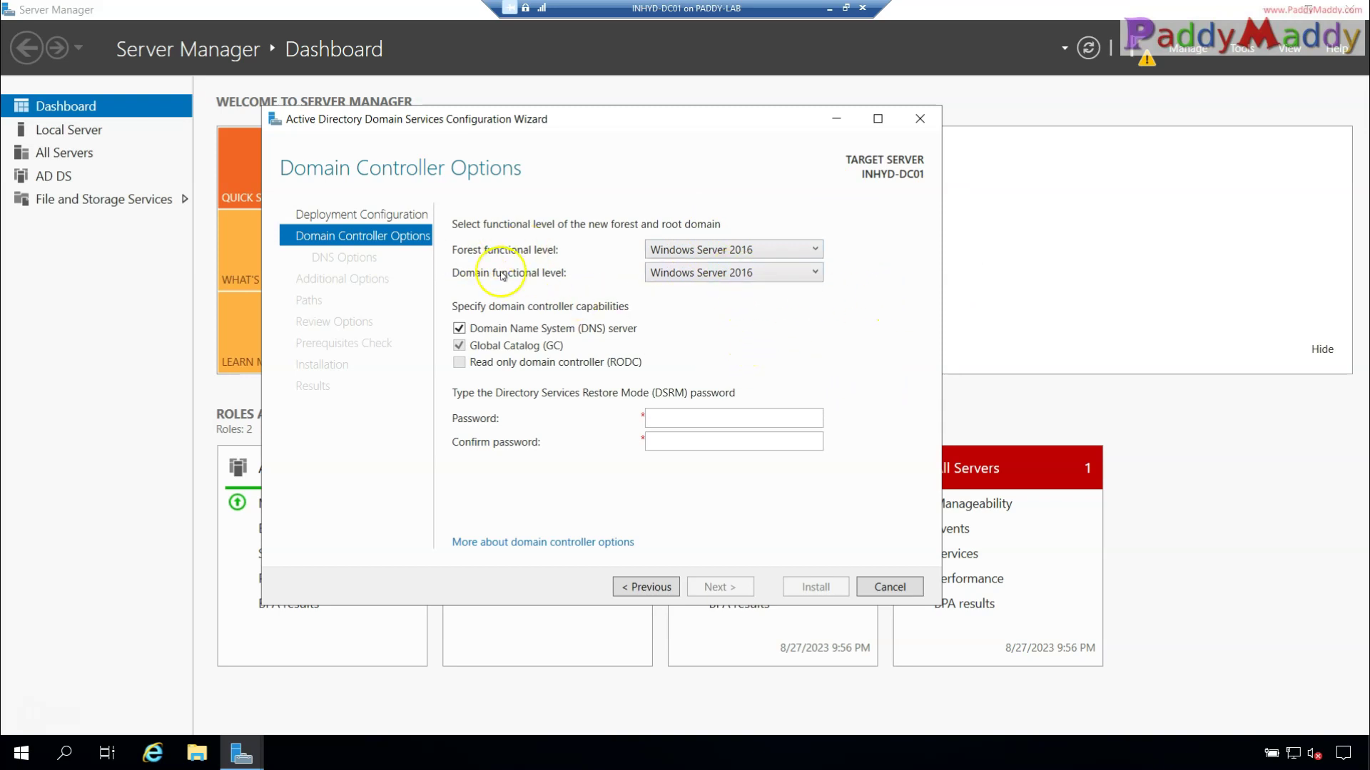
pyautogui.click(780, 272)
pyautogui.click(850, 344)
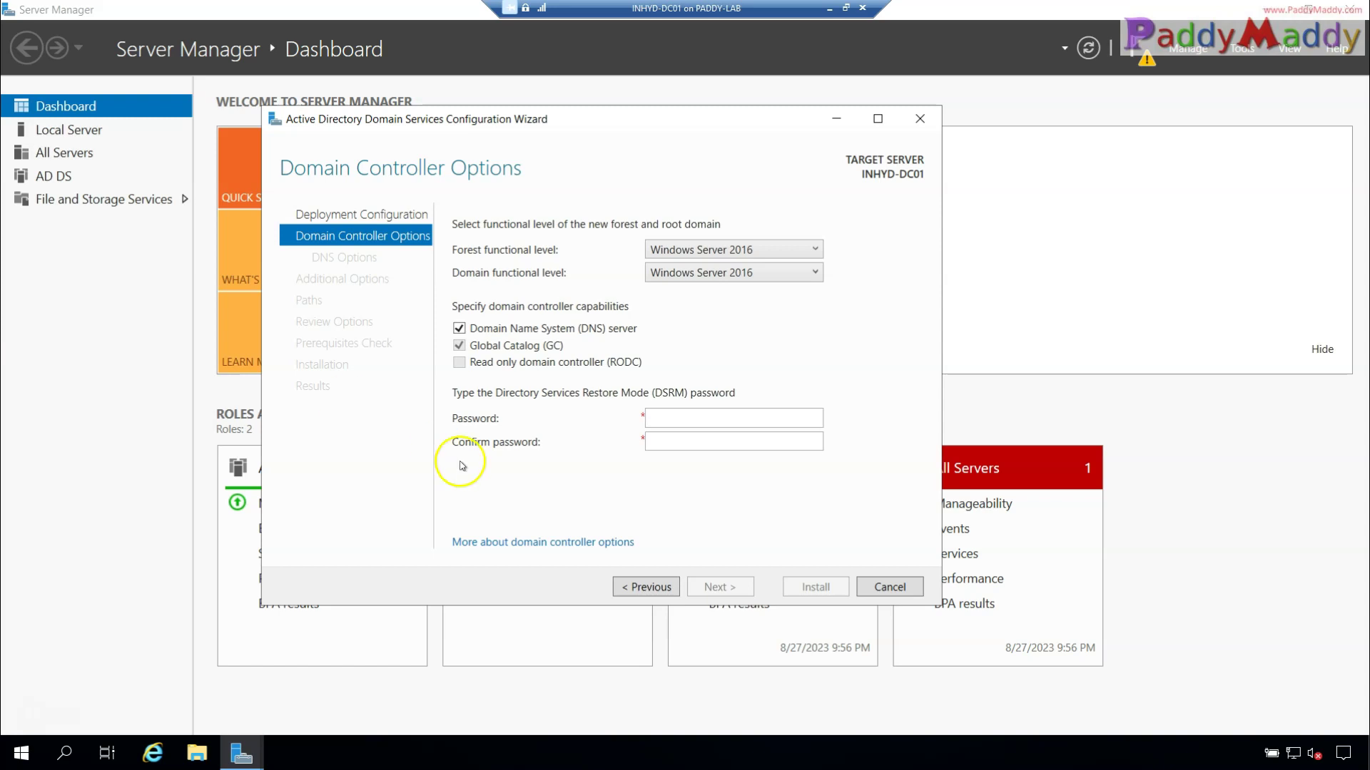
pyautogui.click(697, 418)
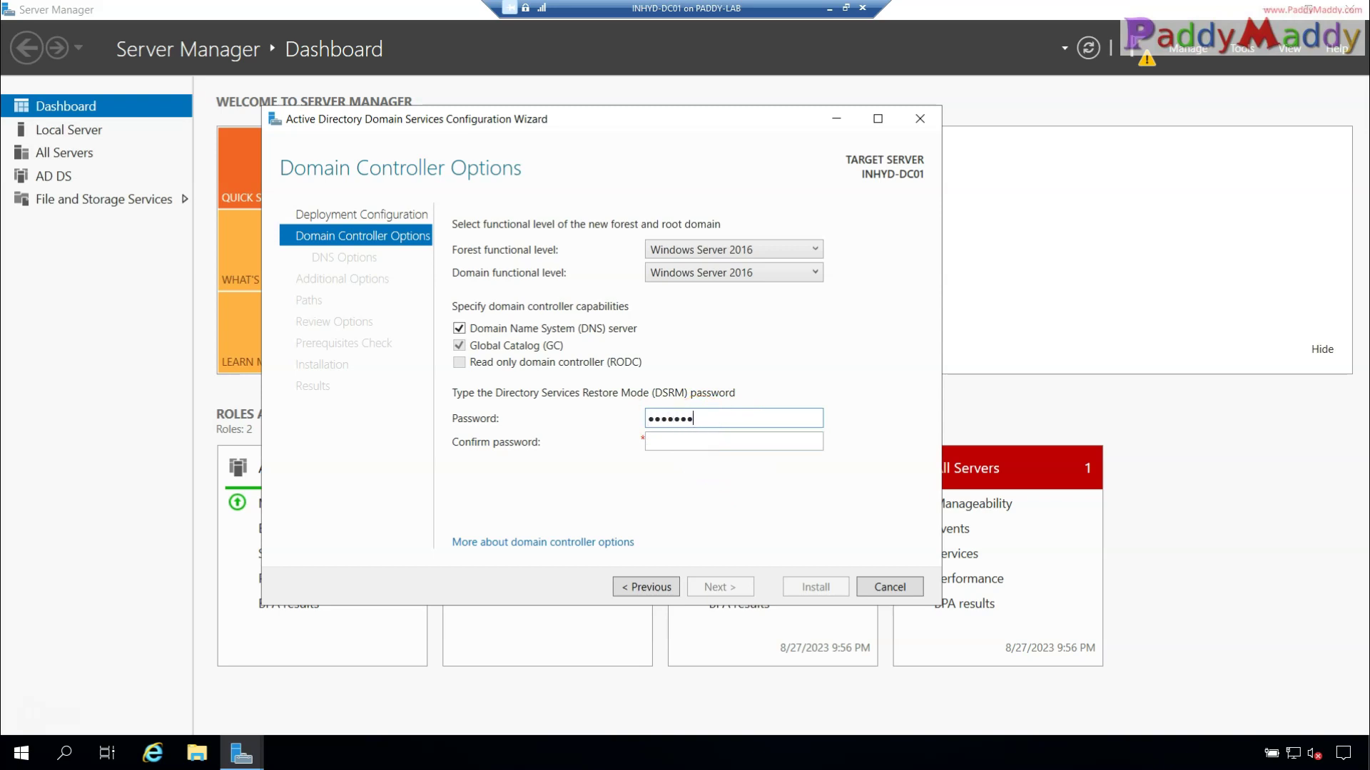
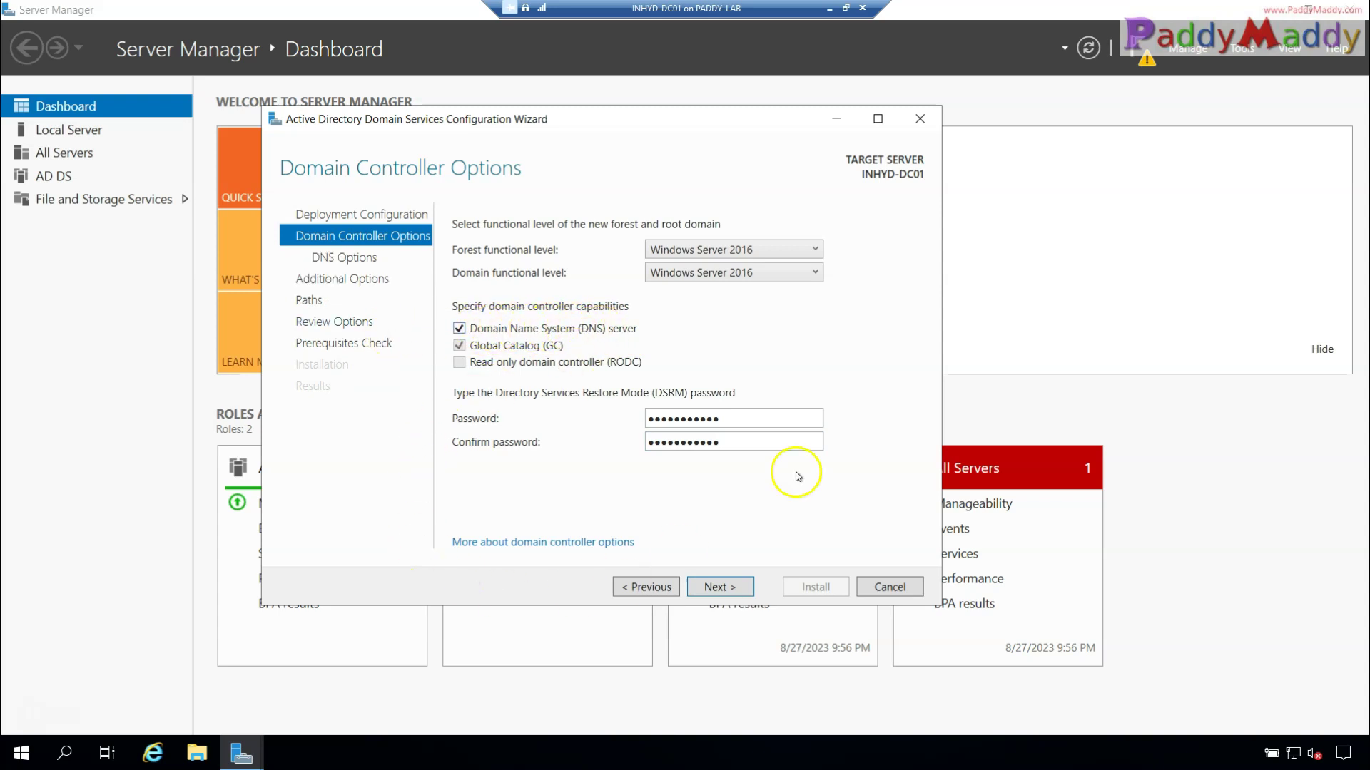
# Skip DNS delegation and continue to Additional Options with NetBIOS name AUMNEO.
pyautogui.click(728, 587)
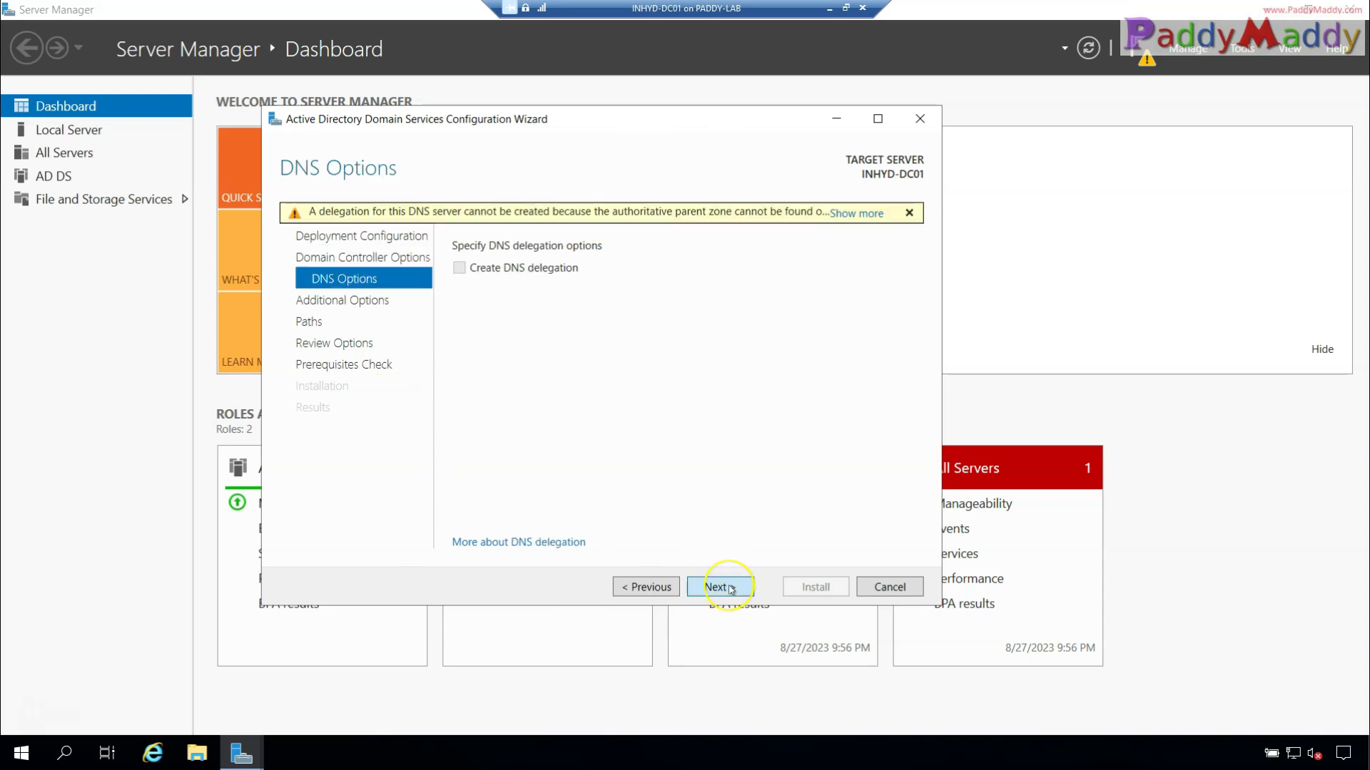
pyautogui.click(729, 587)
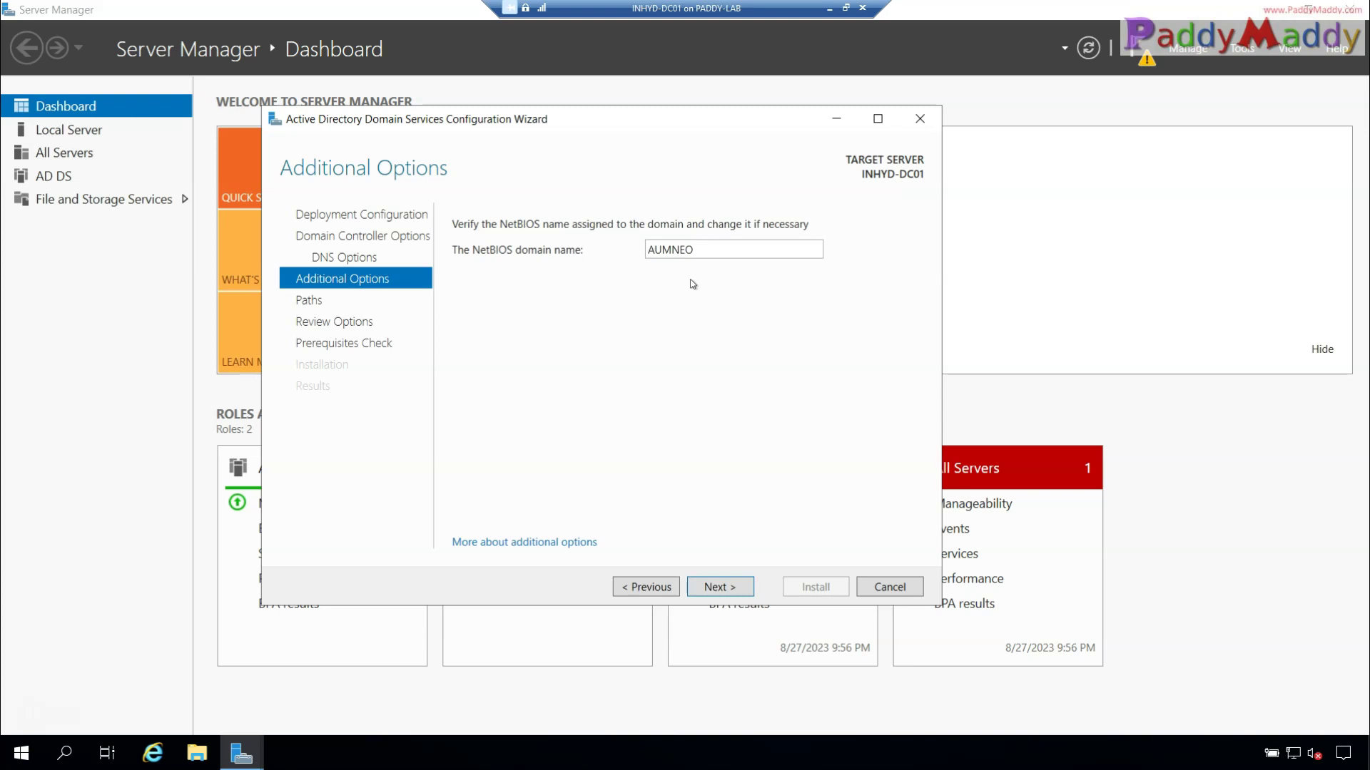
pyautogui.click(800, 306)
# Accept NetBIOS name AUMNEO, inspect the Database, Log files and SYSVOL paths, and continue to Review Options.
pyautogui.click(741, 590)
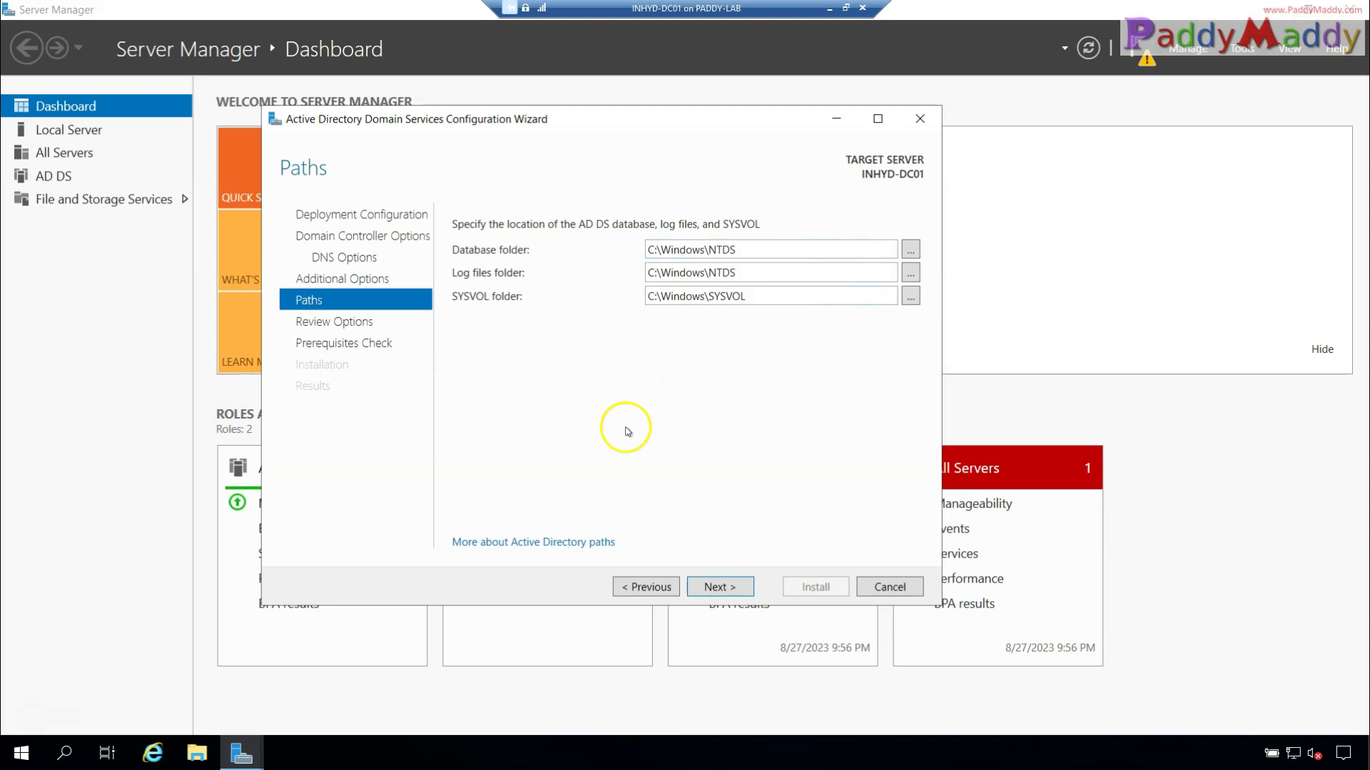
pyautogui.doubleClick(655, 255)
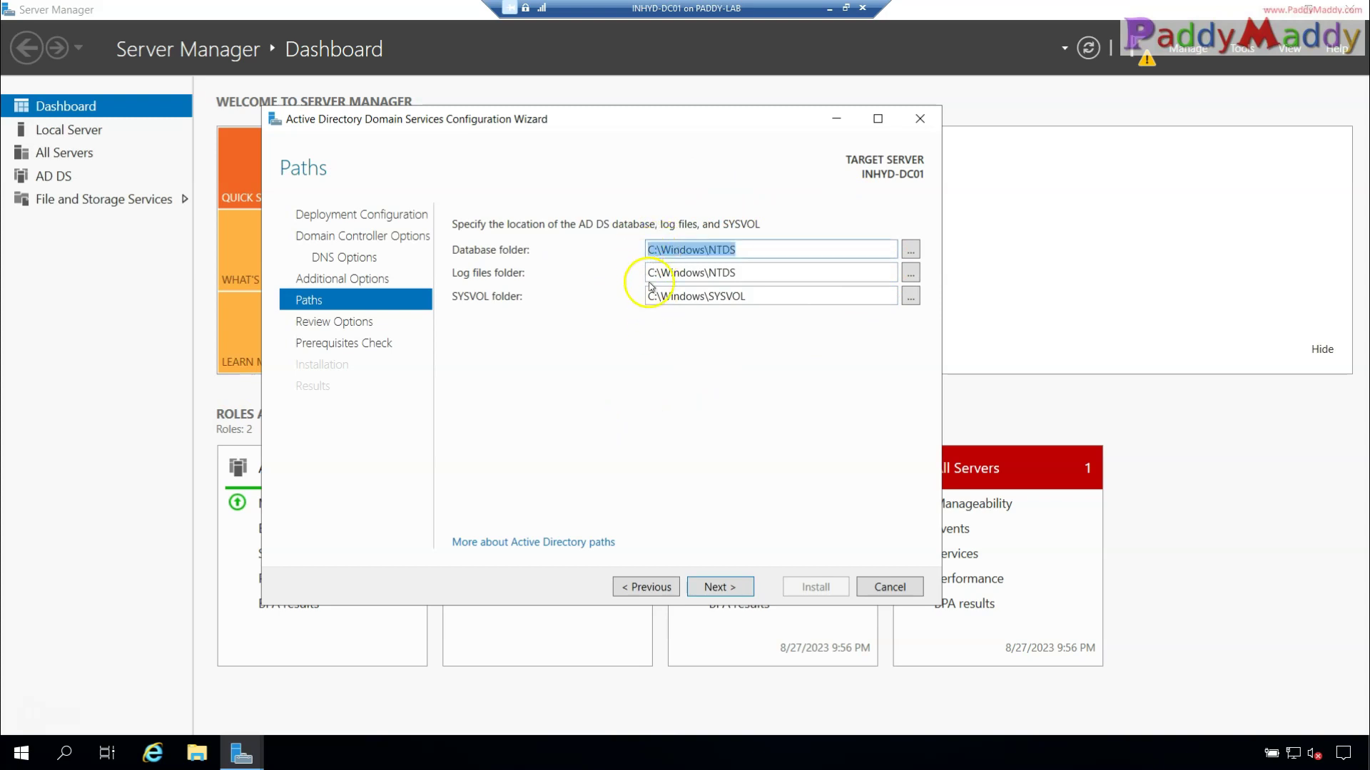
pyautogui.doubleClick(652, 272)
pyautogui.doubleClick(653, 297)
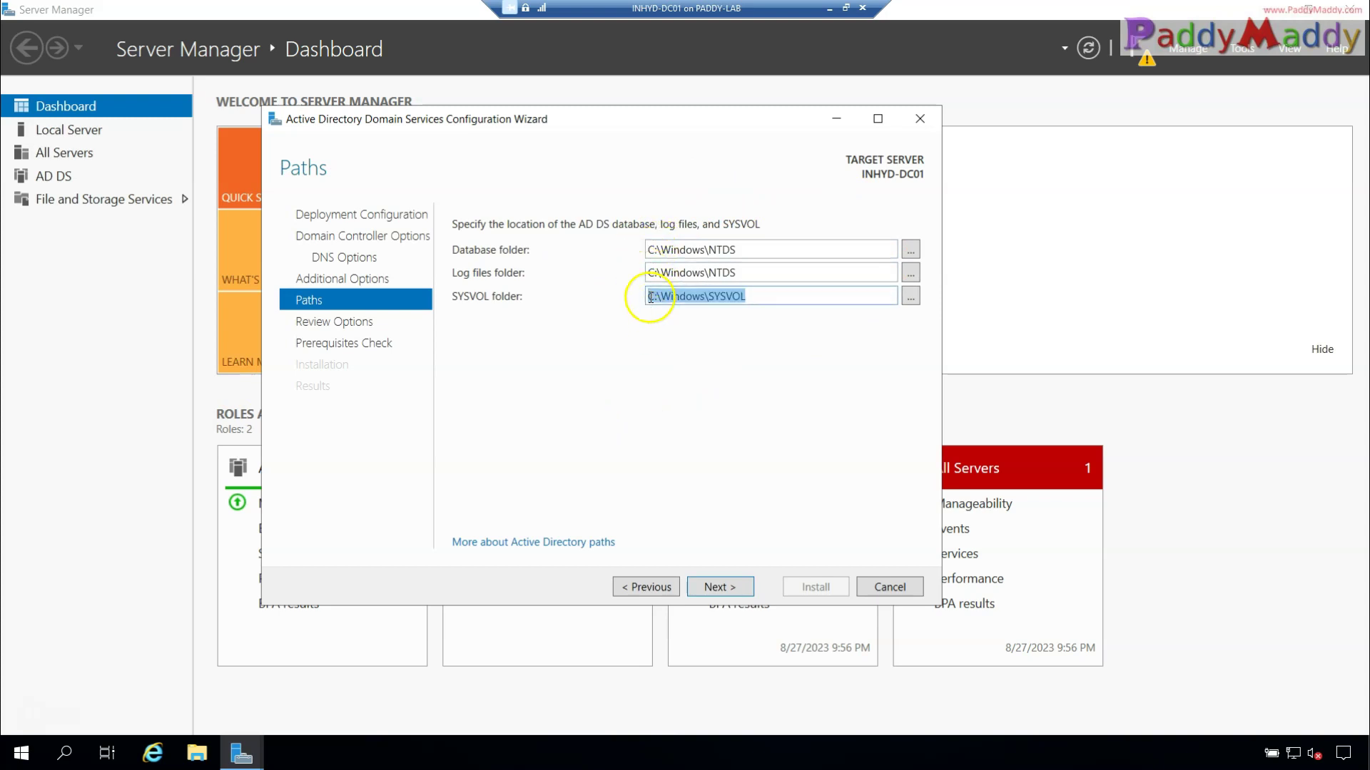
pyautogui.click(655, 300)
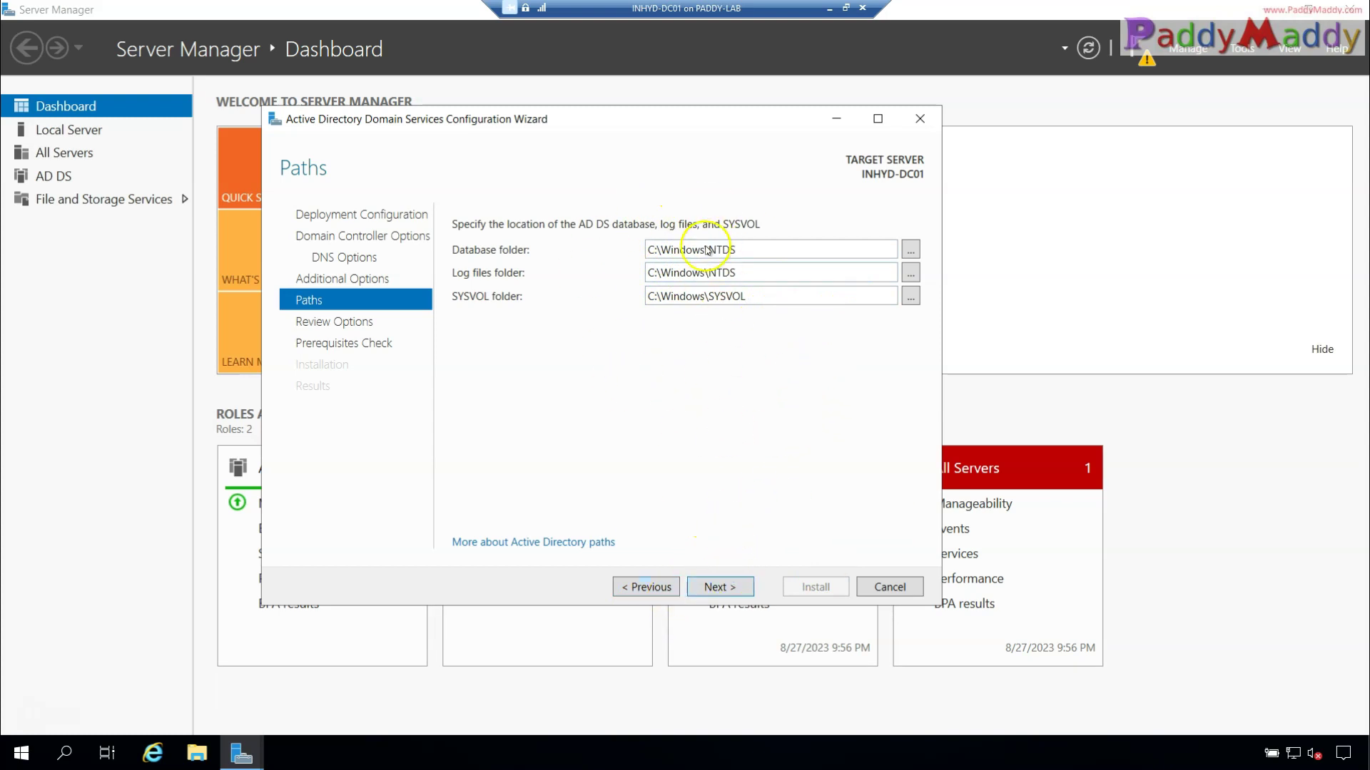
pyautogui.click(722, 588)
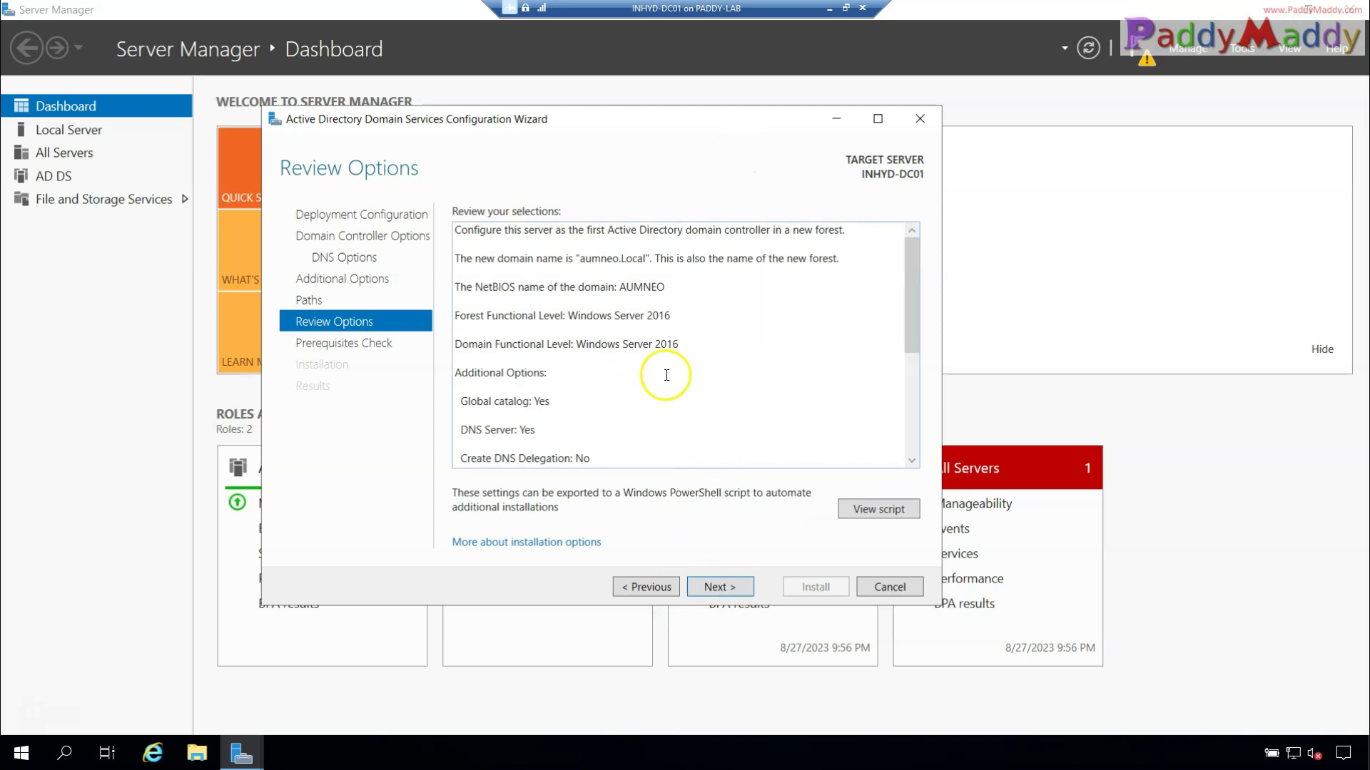
# Read through the Review Options summary of the aumneo.Local new-forest settings.
pyautogui.hotkey('ctrl', 'a')
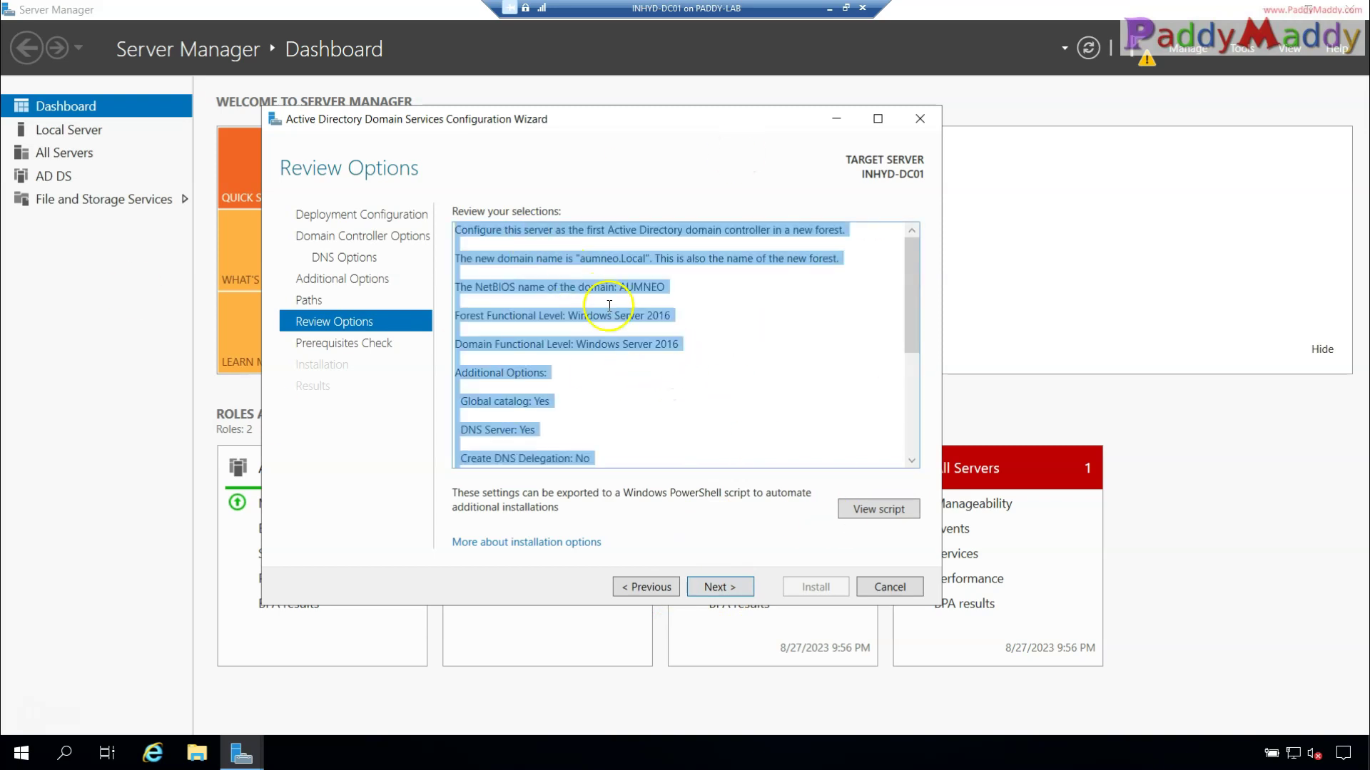
pyautogui.click(688, 373)
pyautogui.scroll(-2, 741, 394)
pyautogui.scroll(-3, 742, 395)
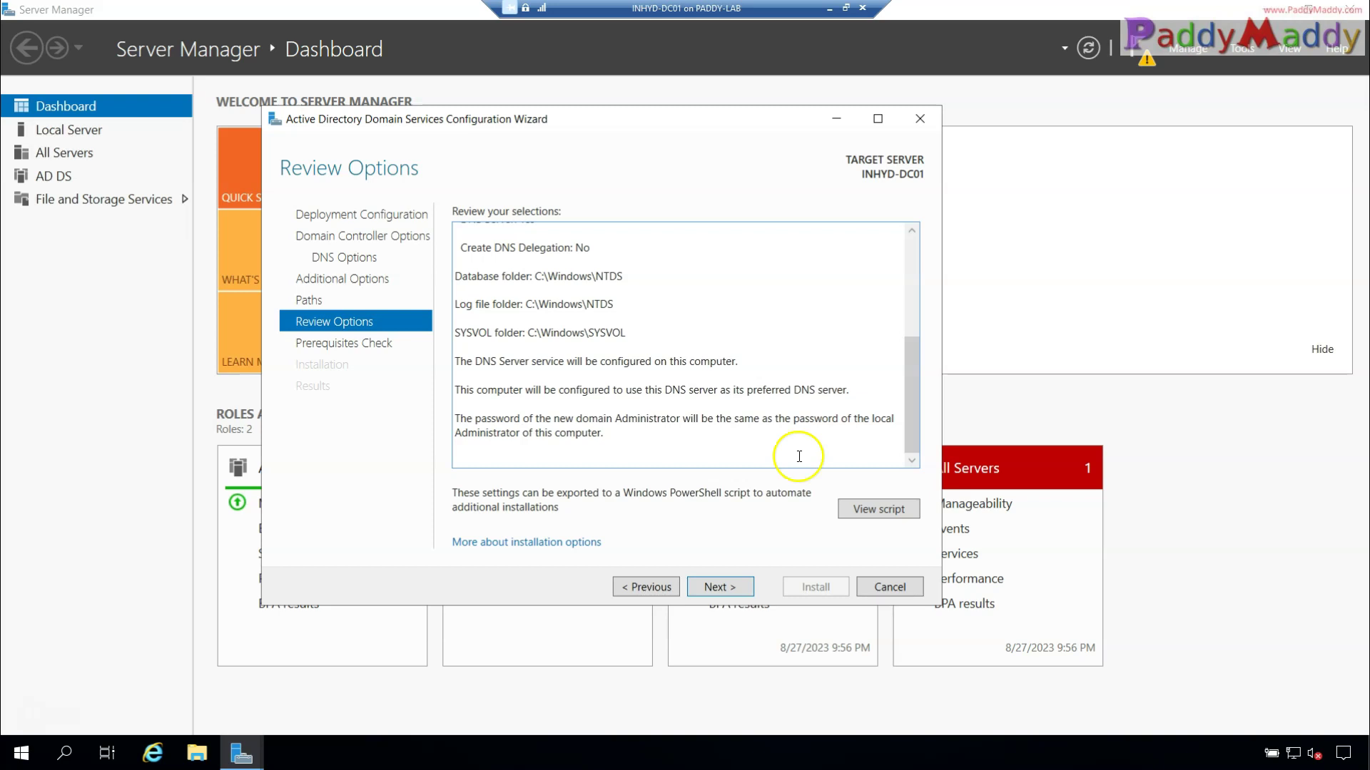
pyautogui.moveTo(906, 428)
pyautogui.mouseDown()
pyautogui.moveTo(890, 242)
pyautogui.moveTo(906, 438)
pyautogui.mouseUp()
# Inspect the generated PowerShell deployment script, then continue to the prerequisites check.
pyautogui.click(872, 511)
pyautogui.hotkey('ctrl', 'a')
pyautogui.hotkey('alt', 'F4')
pyautogui.moveTo(908, 401); pyautogui.dragTo(908, 446)
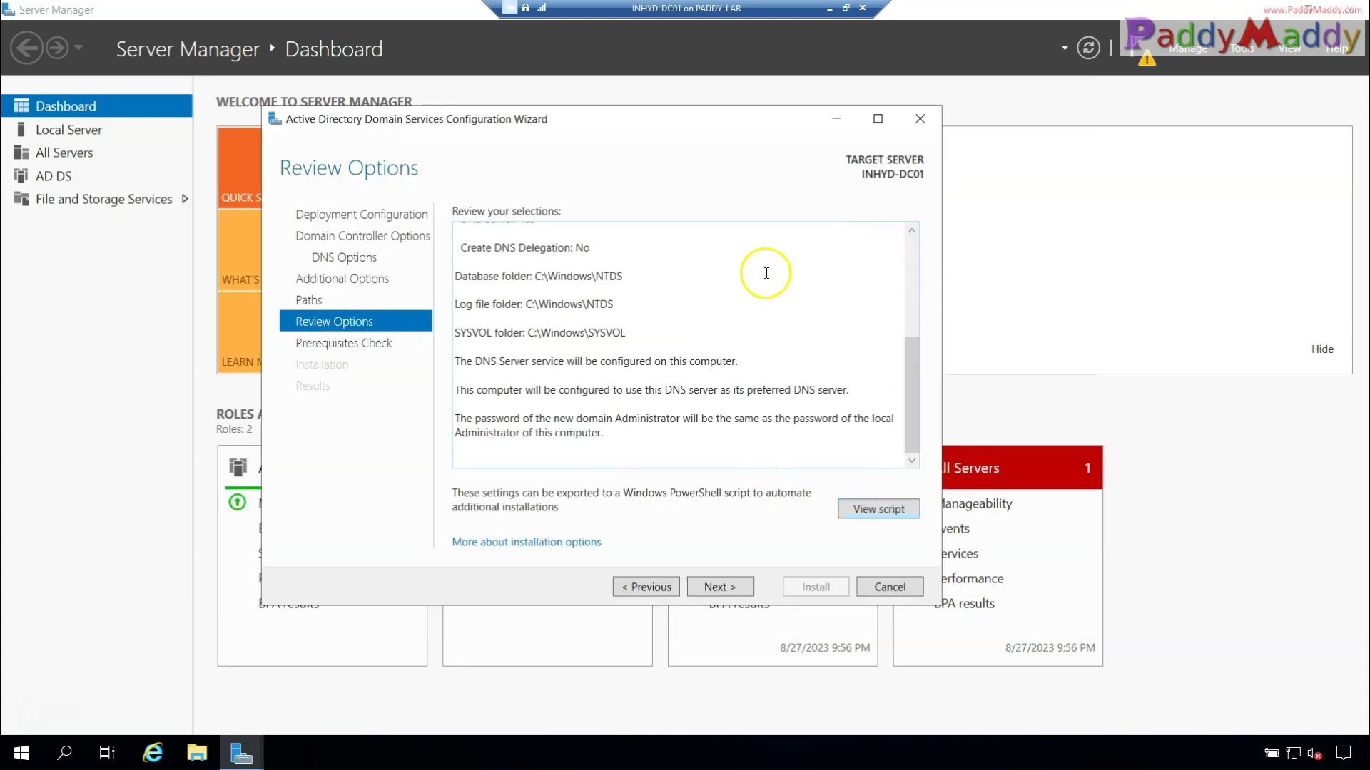
pyautogui.click(722, 588)
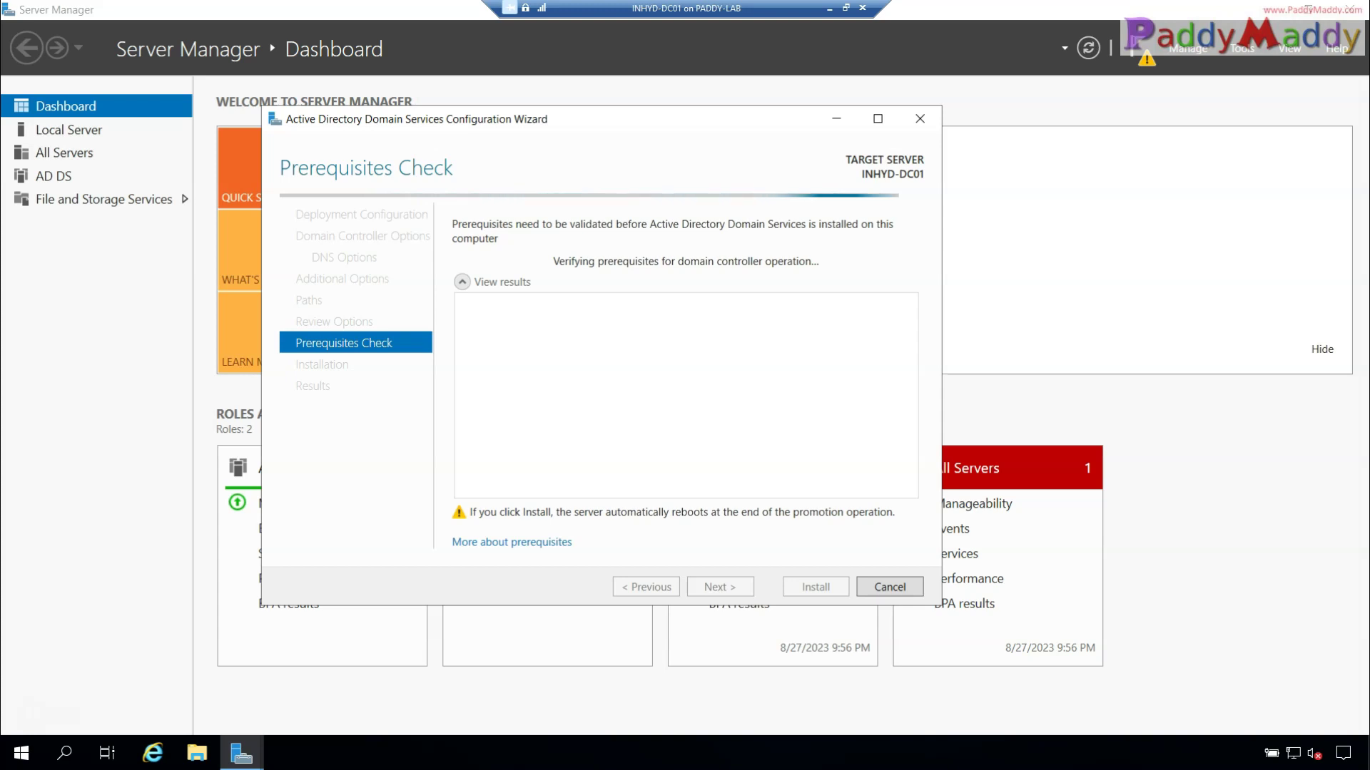
# Install AD DS, let the server restart, and sign back in as the AUMNEO domain Administrator.
pyautogui.click(816, 587)
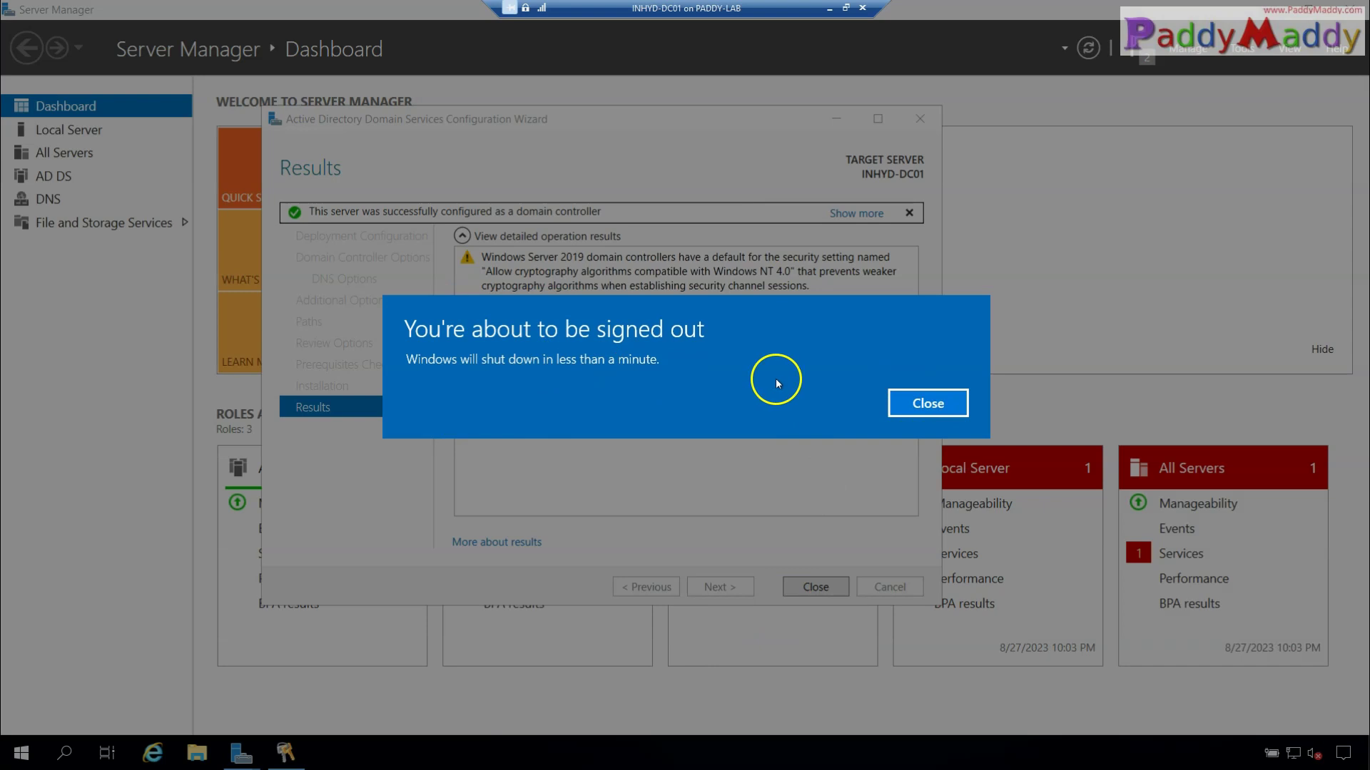
pyautogui.click(927, 400)
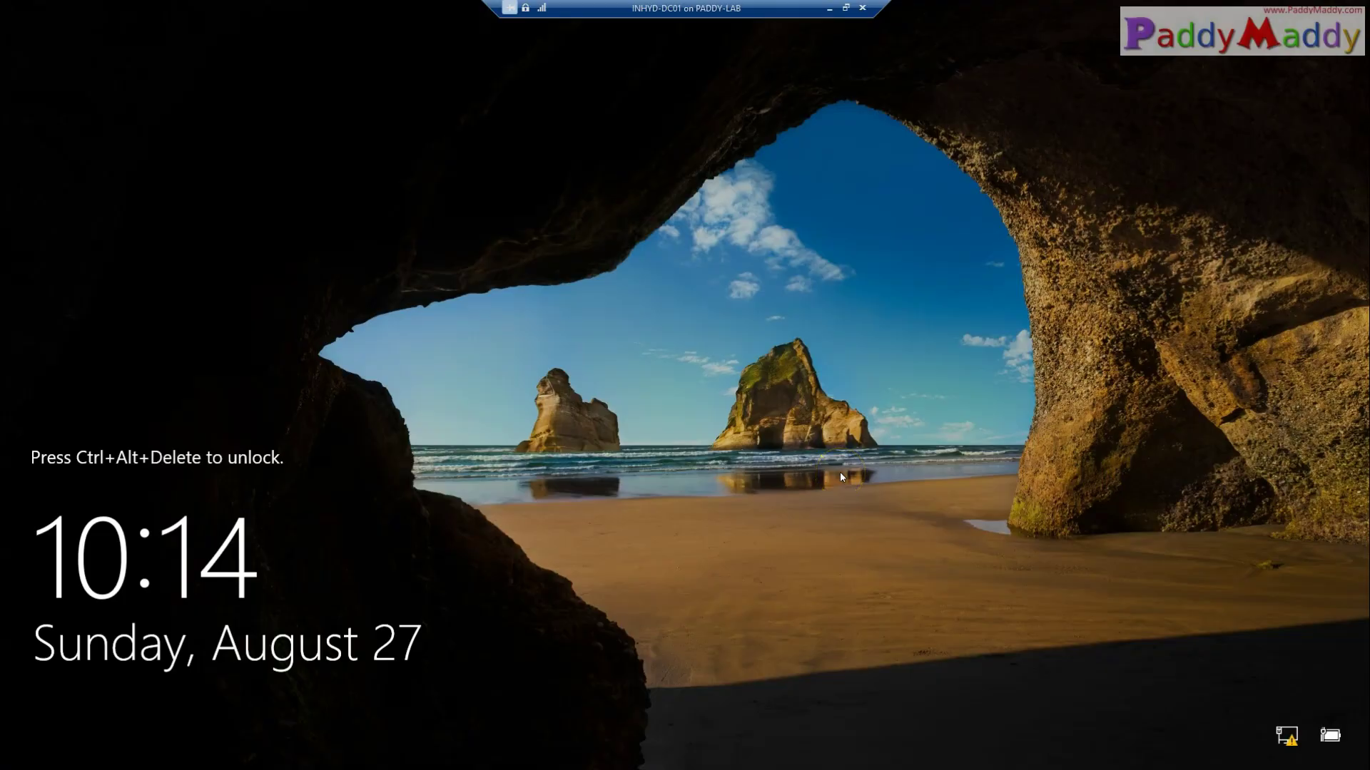
pyautogui.hotkey('ctrl', 'alt', 'End')
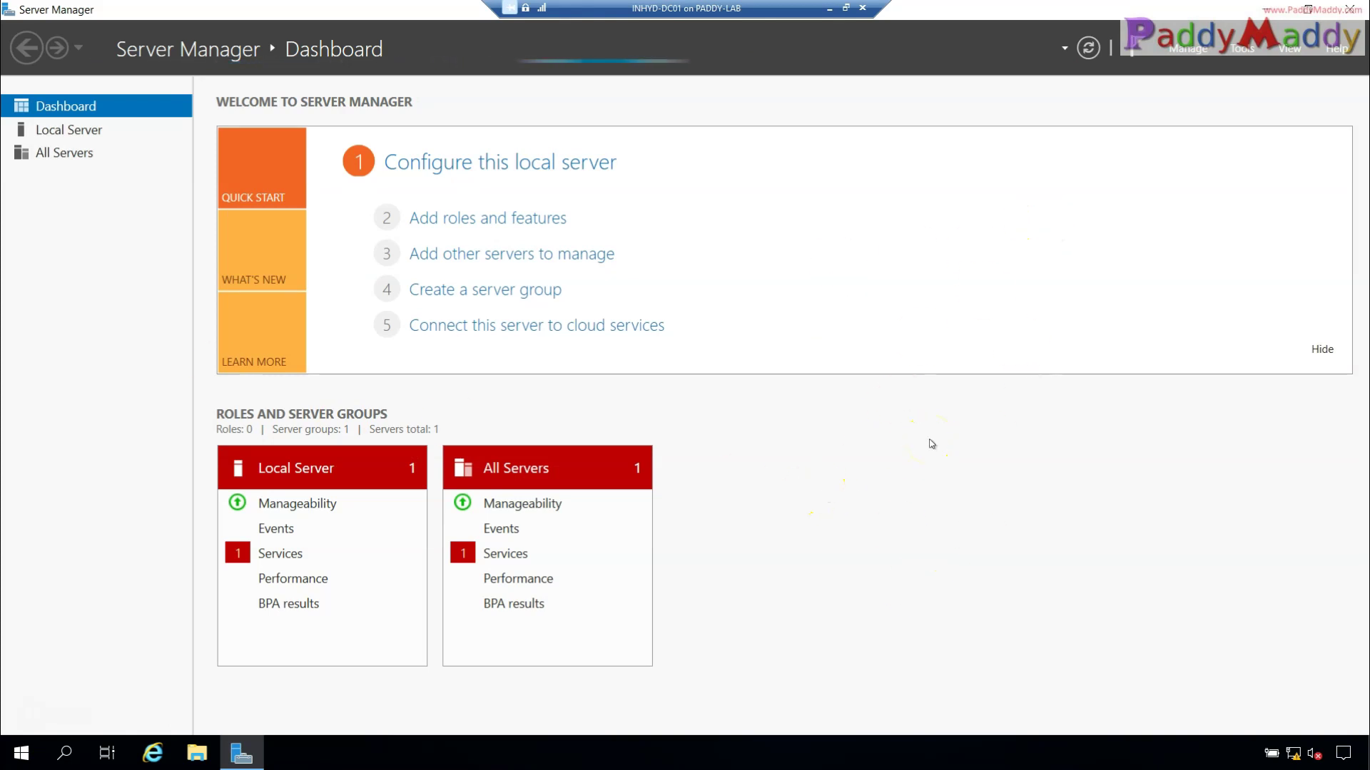
# Open Active Directory Administrative Center maximized on aumneo (local) and enable the Recycle Bin.
pyautogui.press('super')
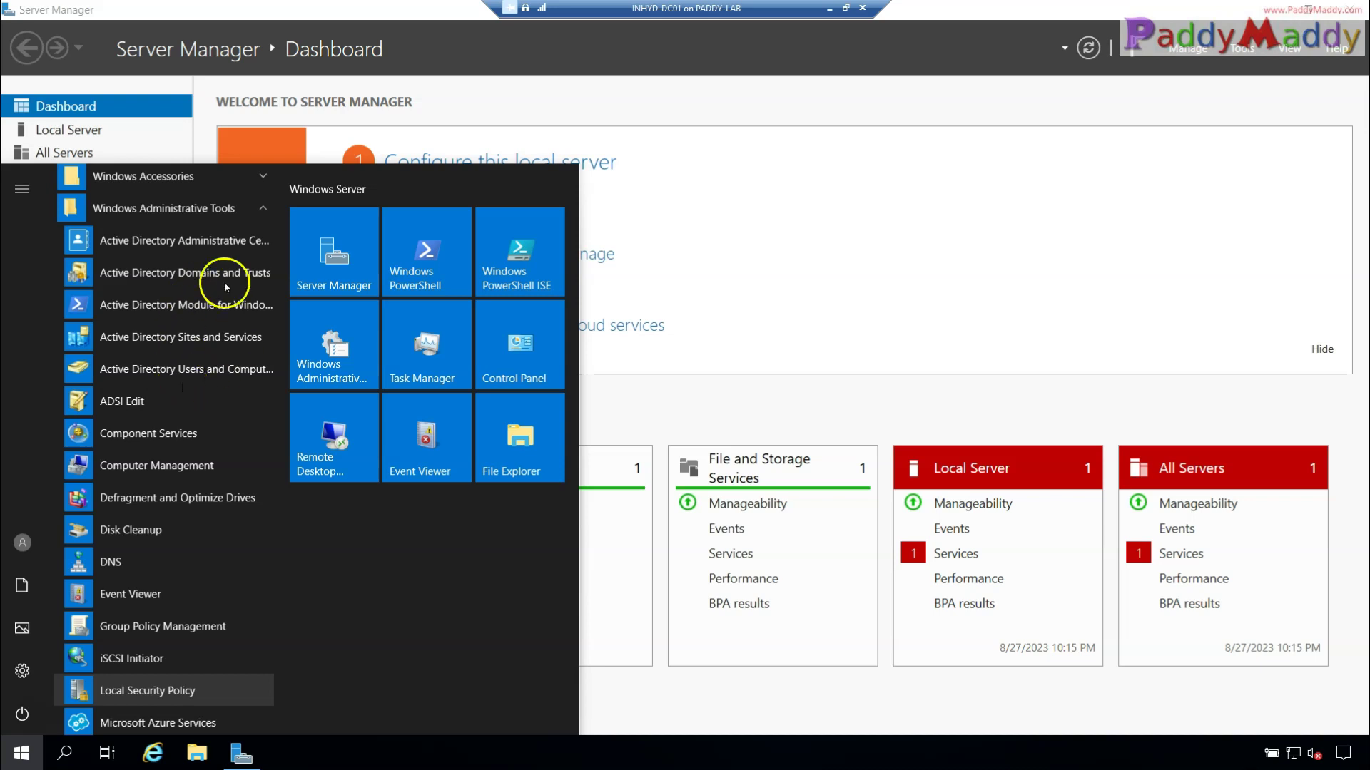
pyautogui.click(183, 246)
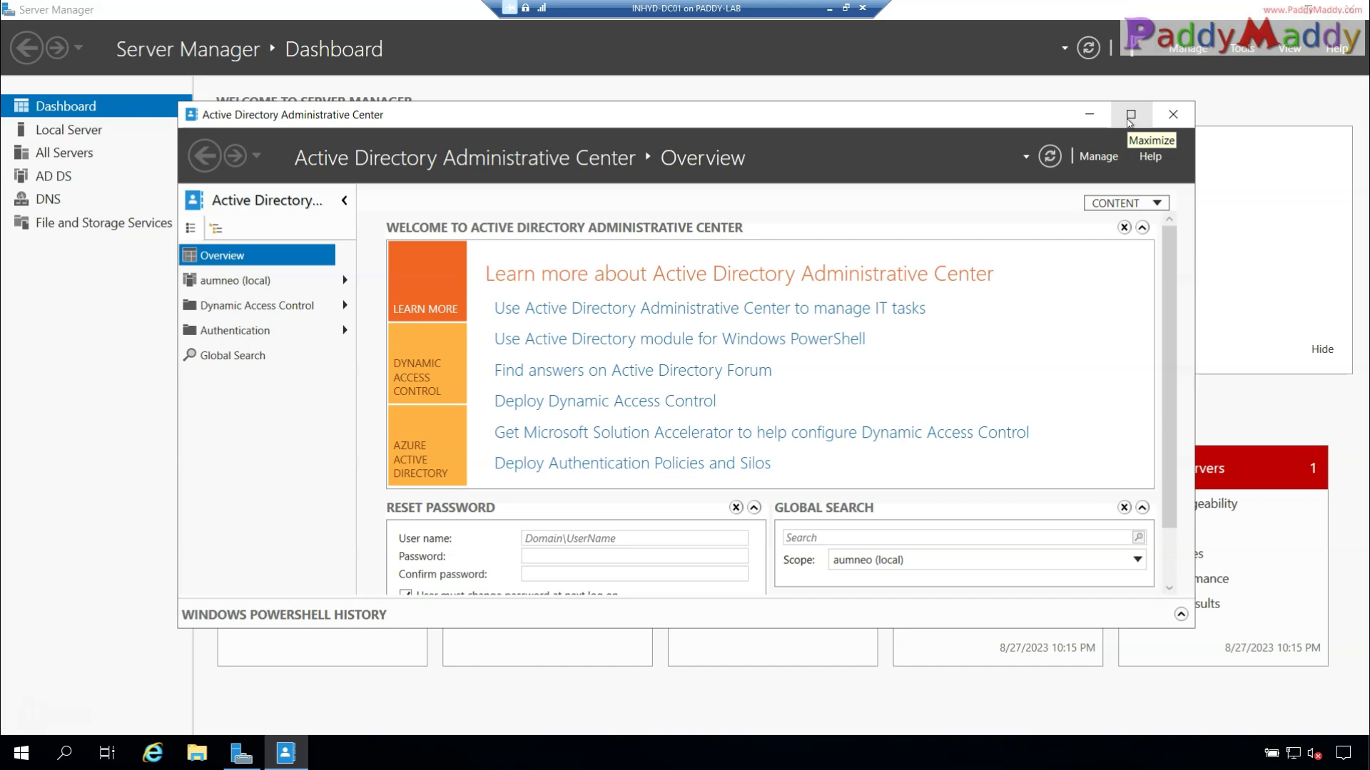
pyautogui.click(225, 282)
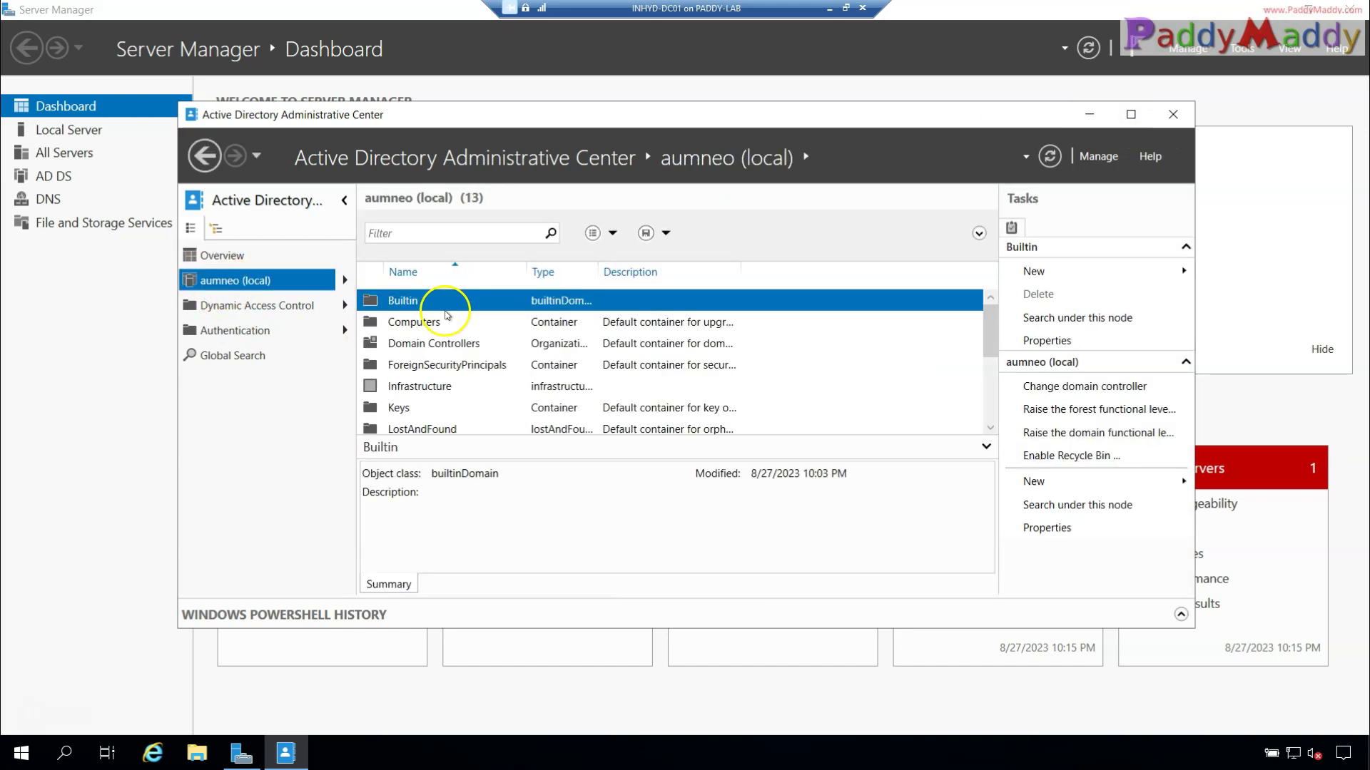
pyautogui.click(1131, 114)
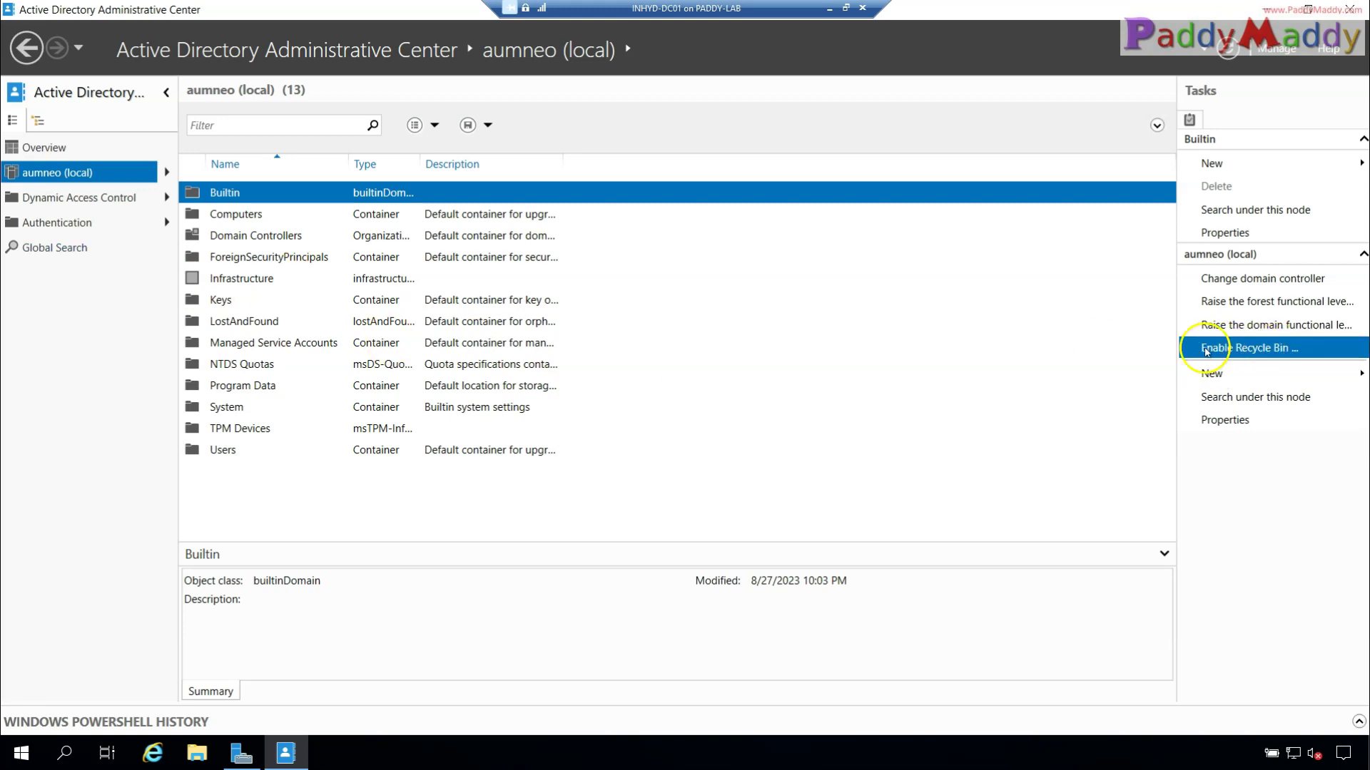
pyautogui.click(1288, 356)
pyautogui.click(21, 760)
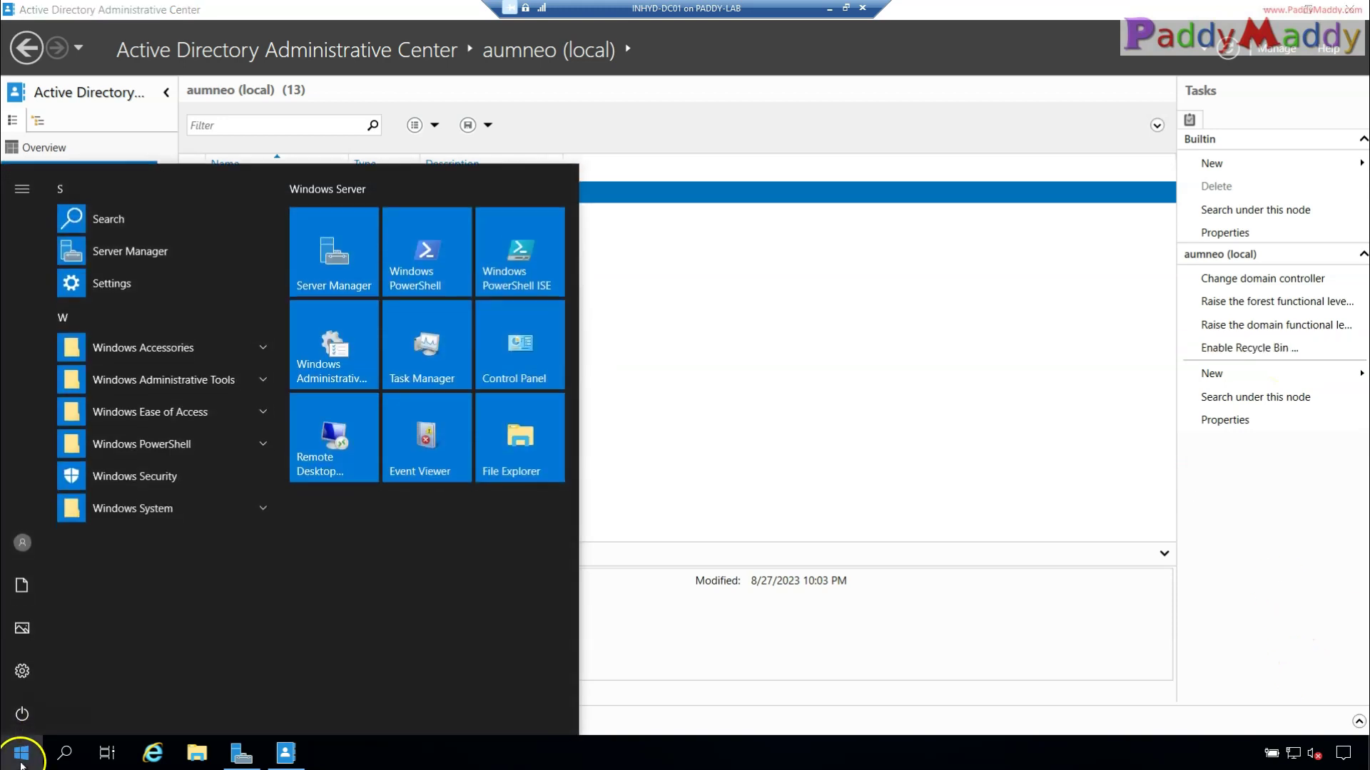
# Open Group Policy Management full-screen and list aumneo.Local's Group Policy Objects and Domain Controllers policy.
pyautogui.click(176, 380)
pyautogui.scroll(-5, 174, 378)
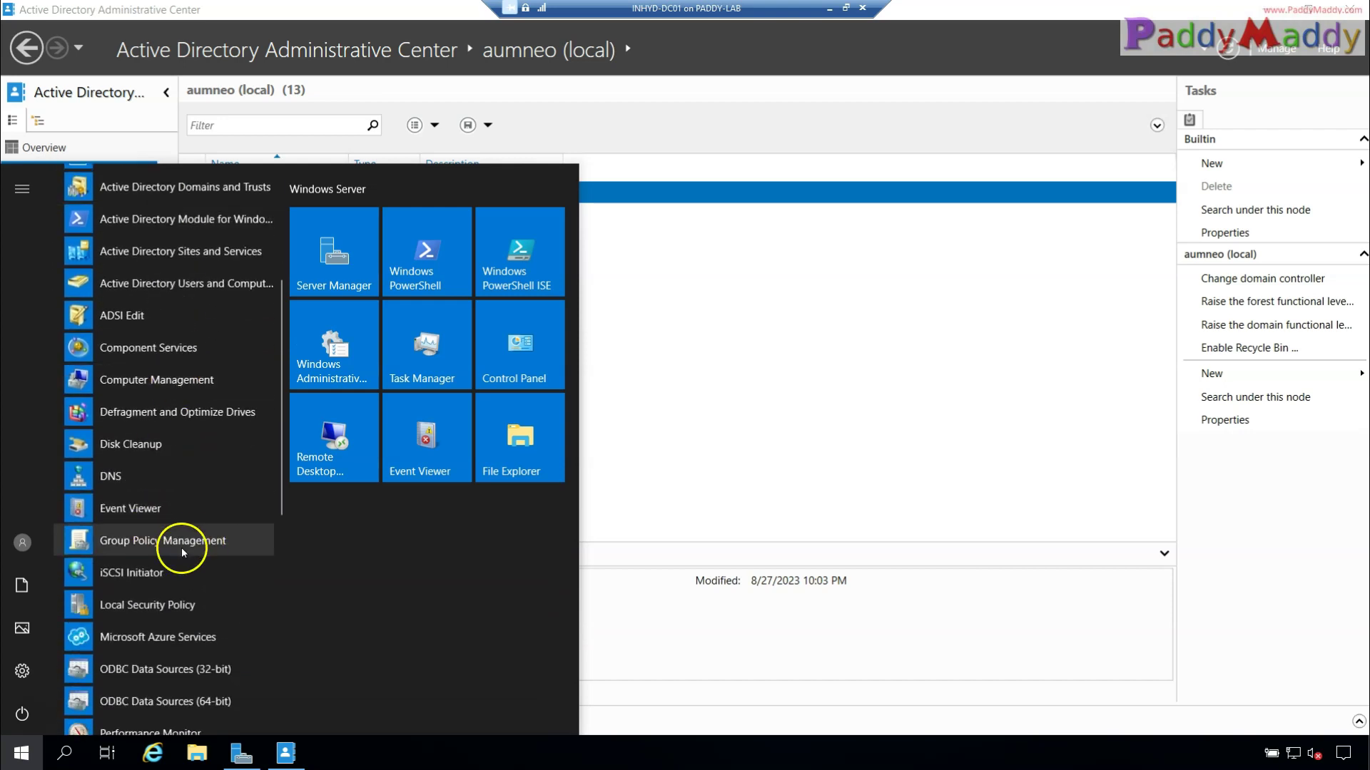
pyautogui.click(192, 541)
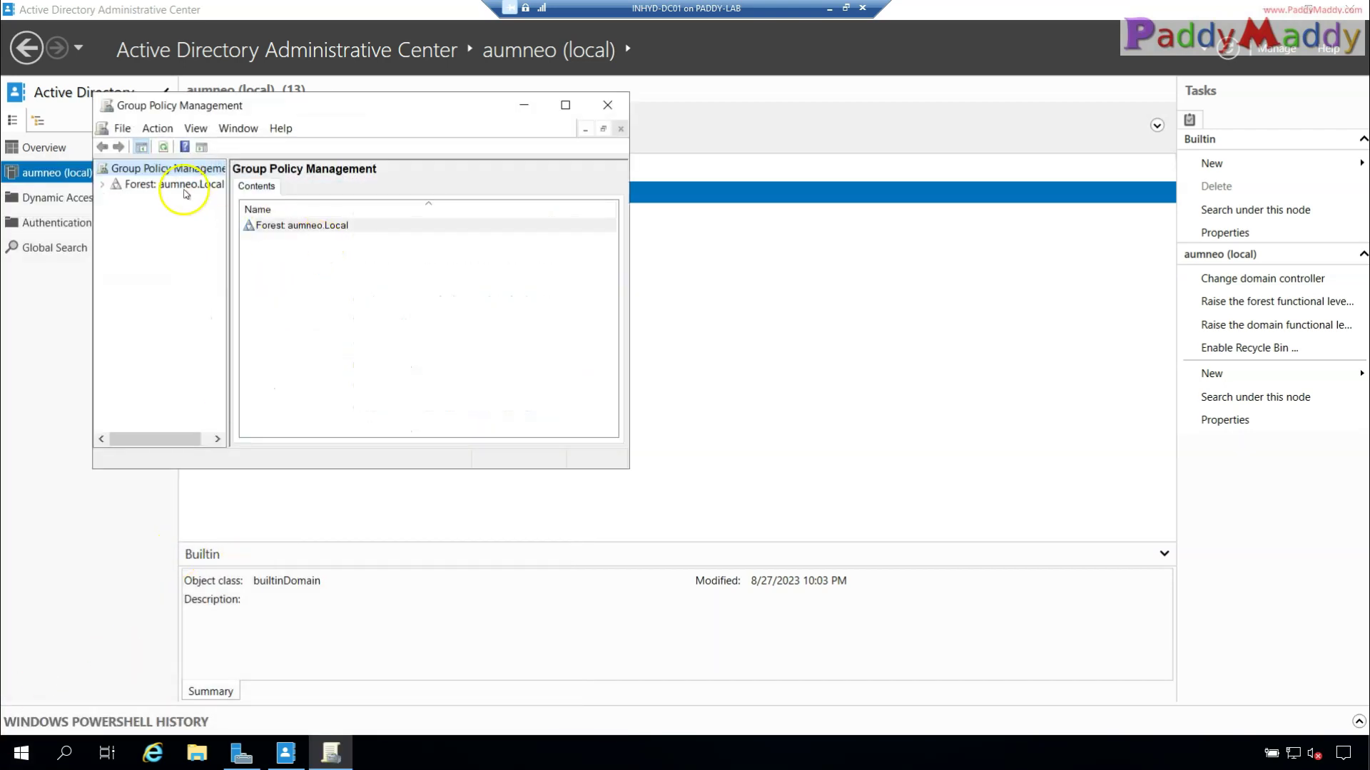
pyautogui.doubleClick(178, 184)
pyautogui.click(565, 105)
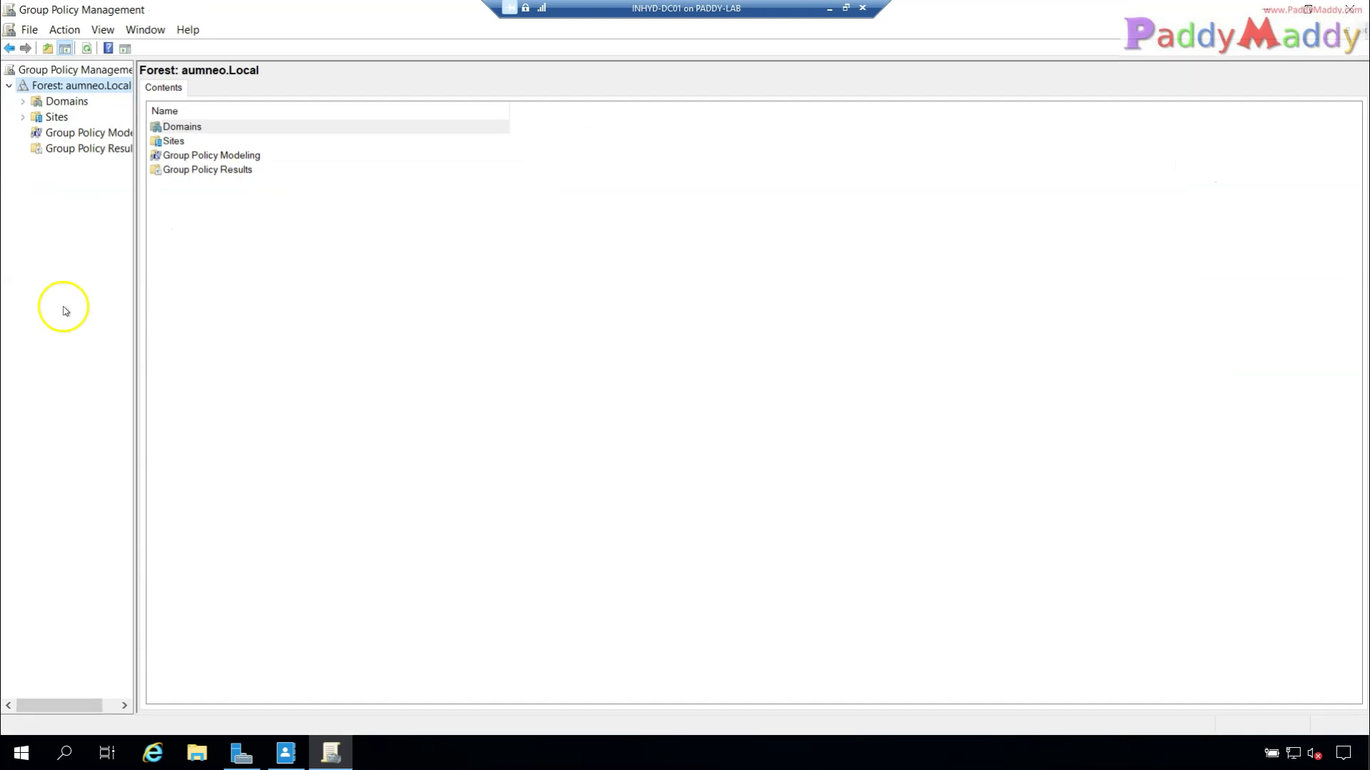
pyautogui.doubleClick(66, 101)
pyautogui.click(36, 117)
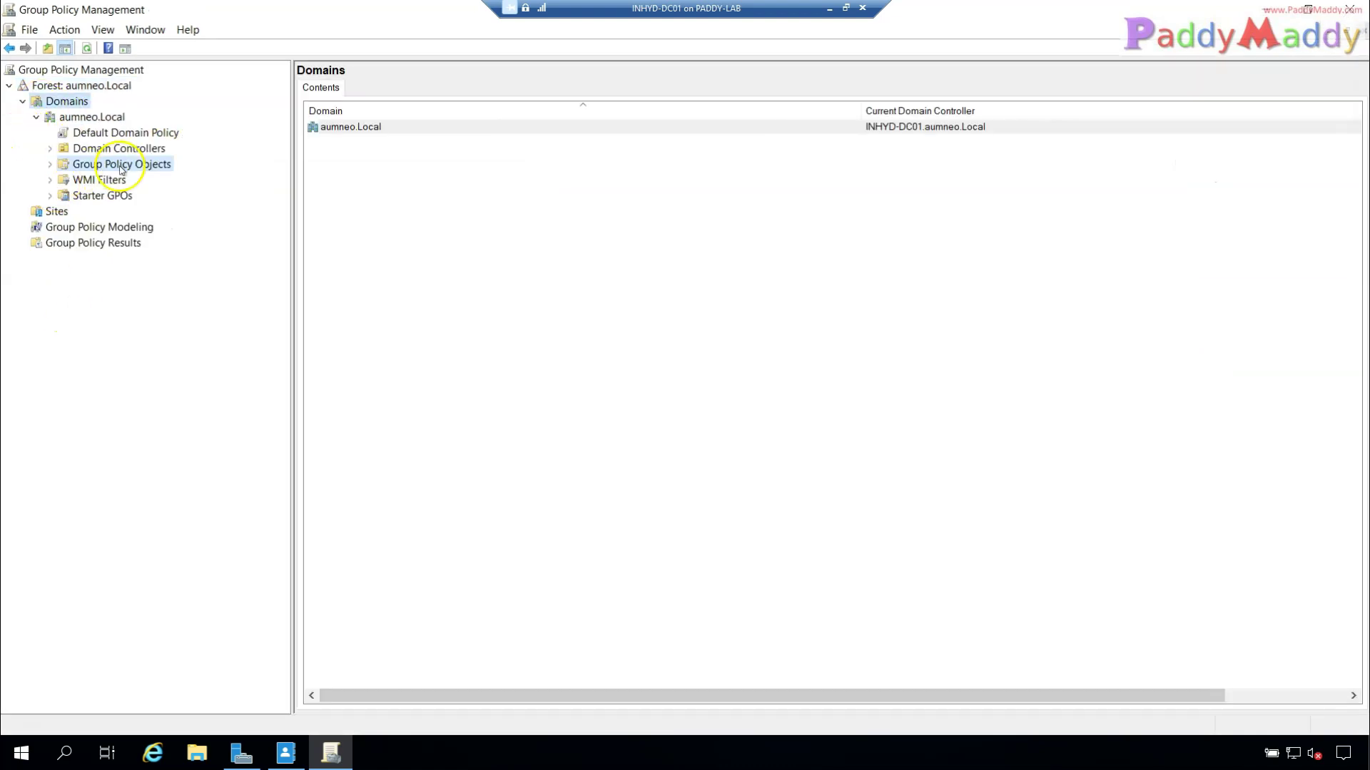
pyautogui.doubleClick(120, 165)
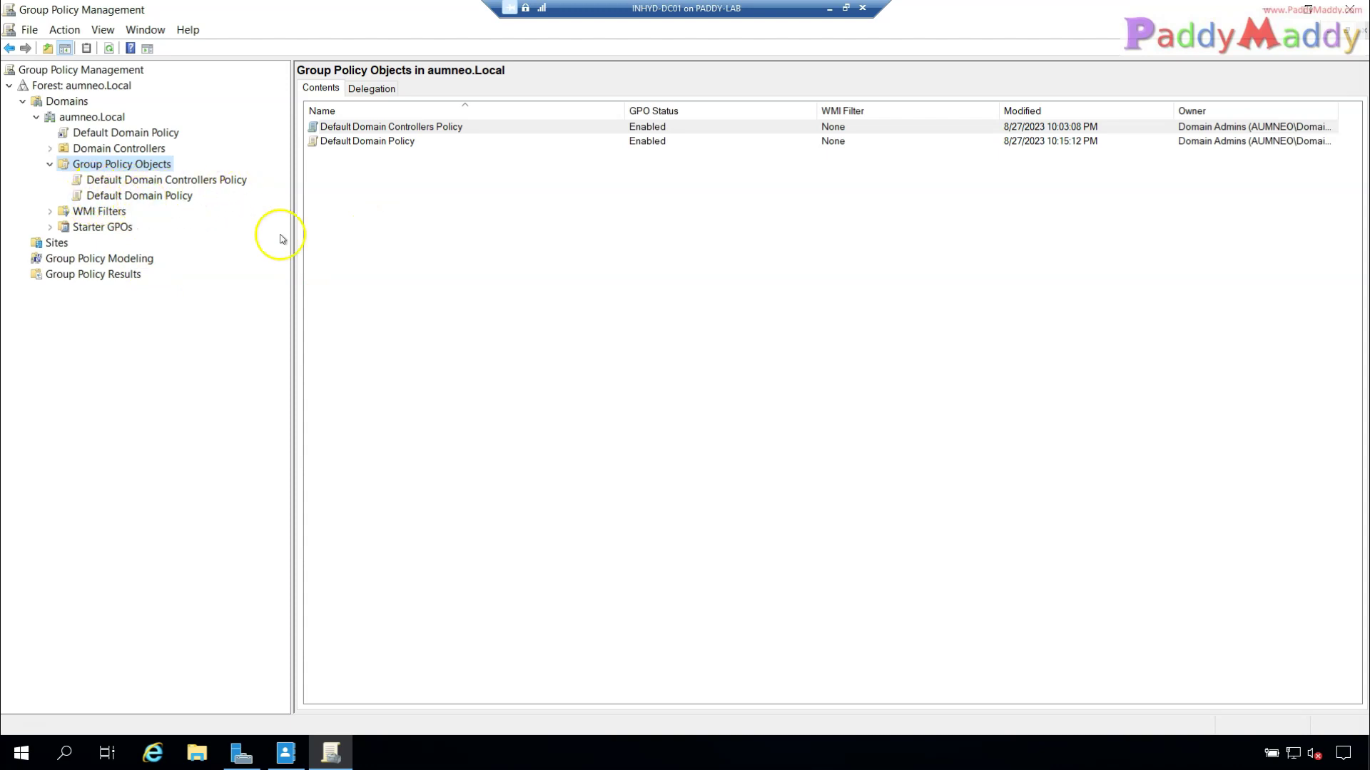
pyautogui.click(50, 148)
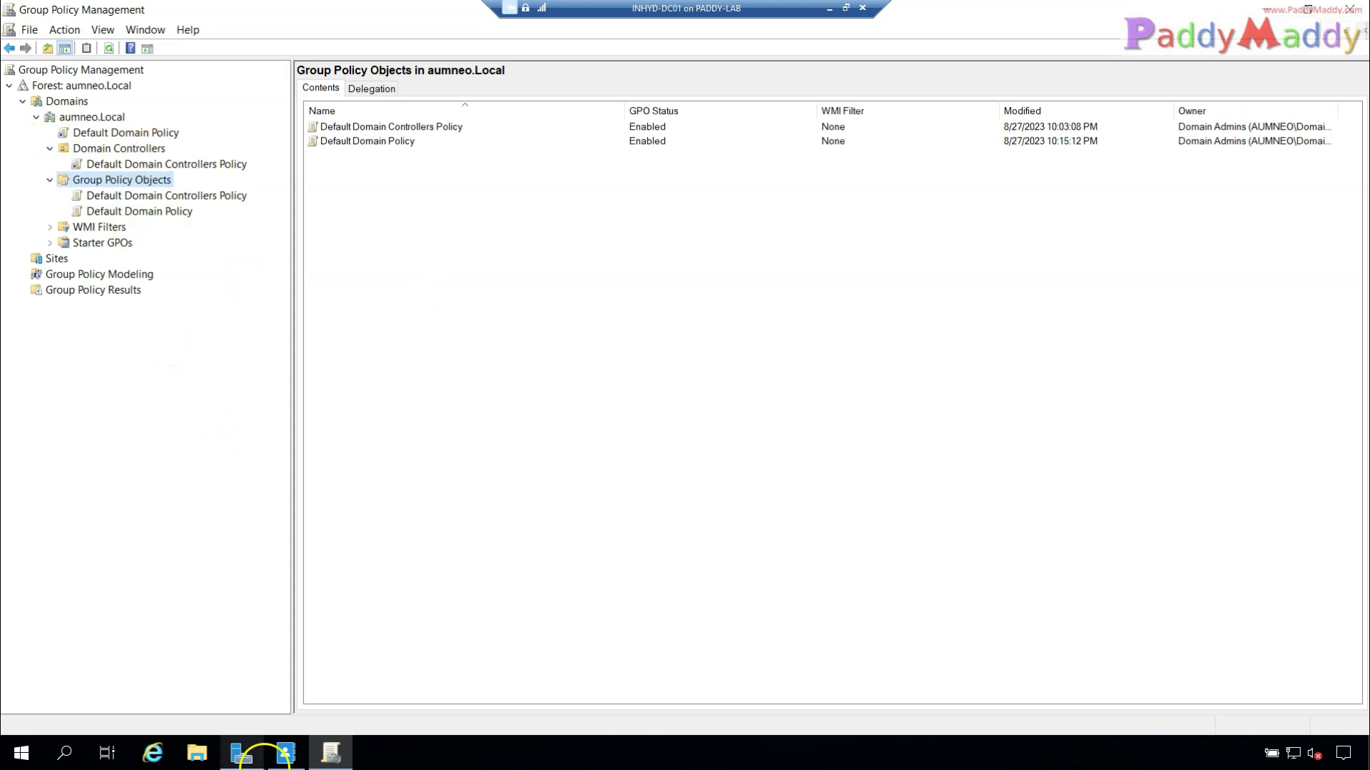
pyautogui.click(24, 754)
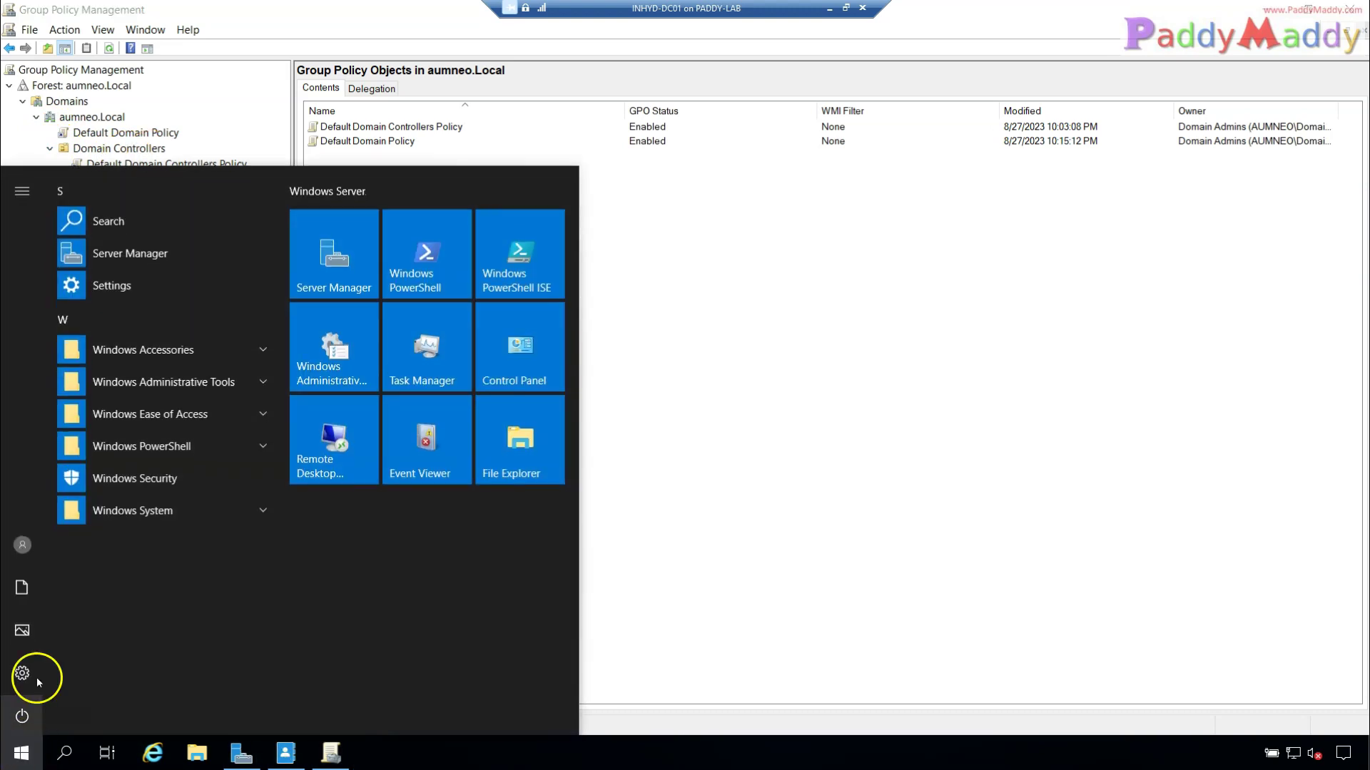
# Open Active Directory Users and Computers maximized, expand aumneo.Local, and show its New object types.
pyautogui.click(168, 380)
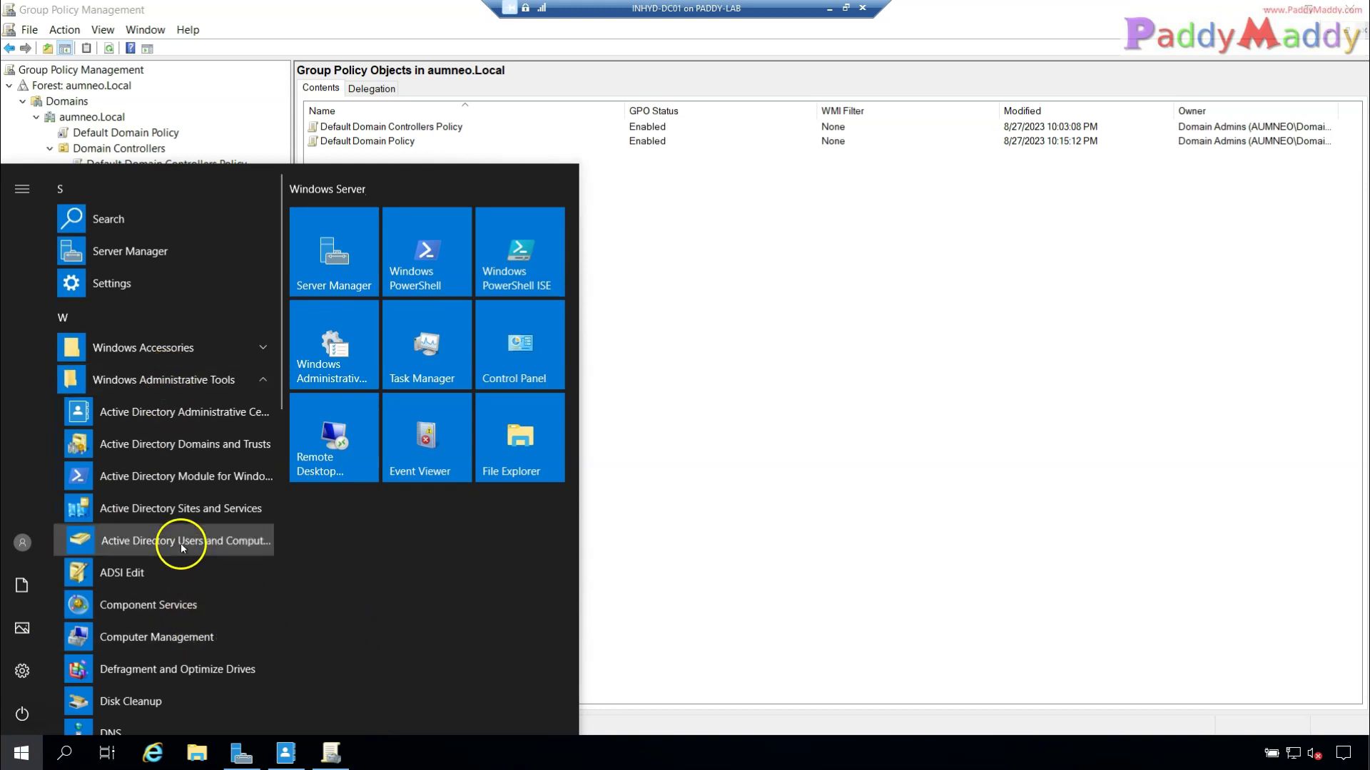
pyautogui.click(184, 545)
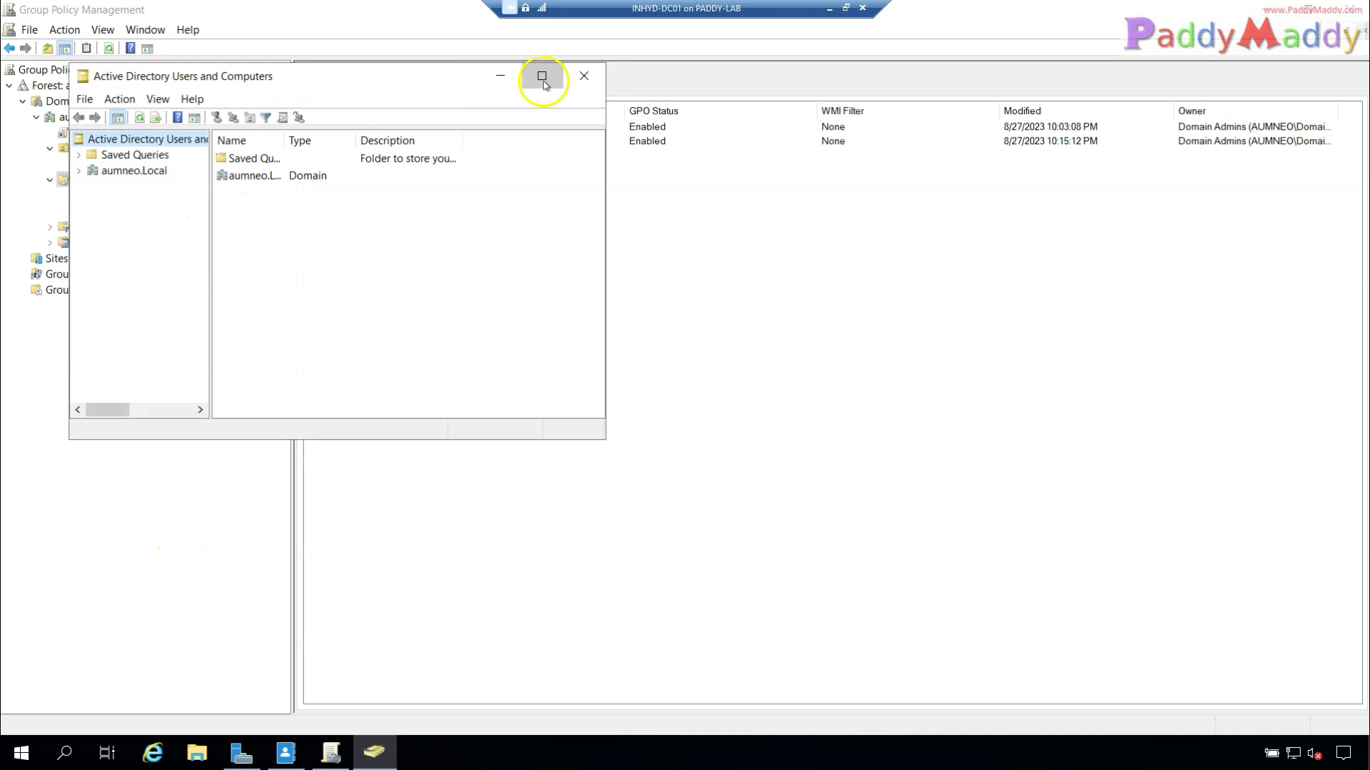
pyautogui.click(542, 75)
pyautogui.click(25, 101)
pyautogui.doubleClick(25, 103)
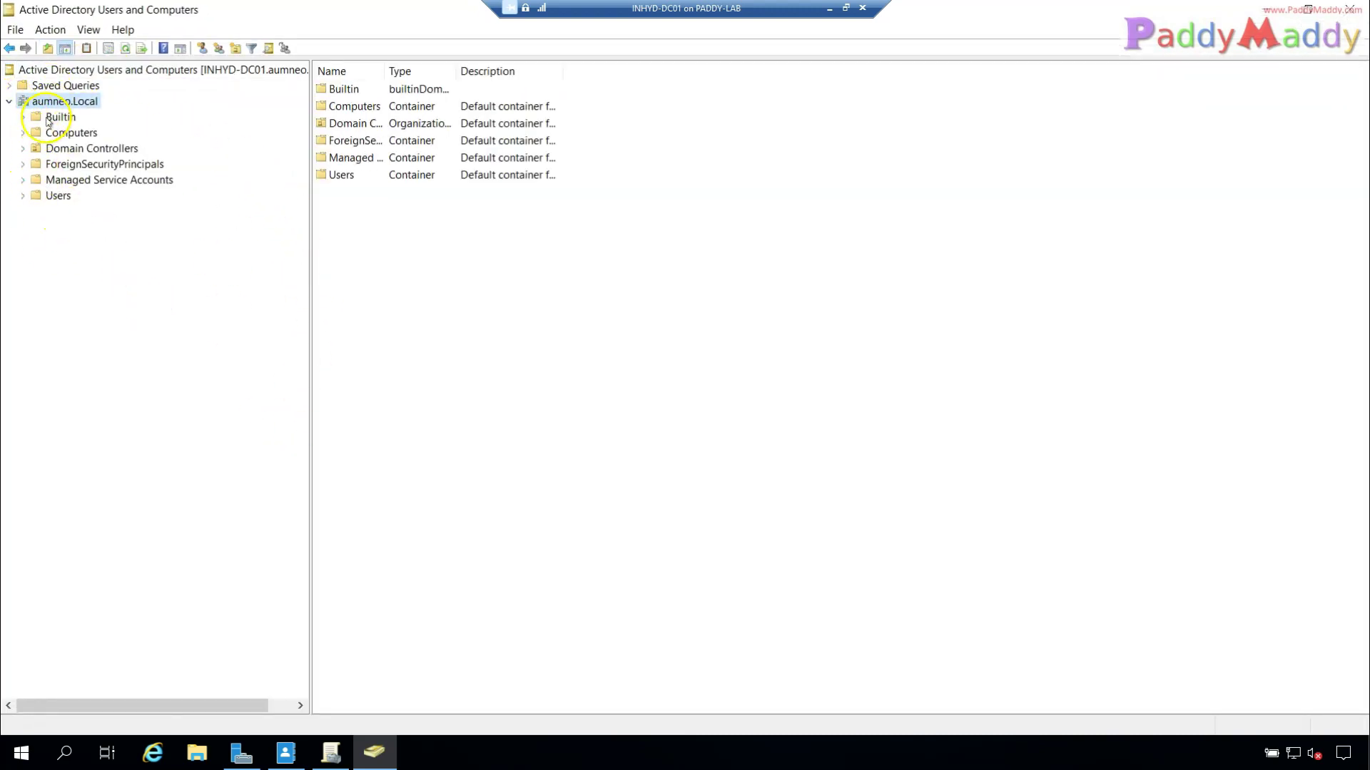
pyautogui.rightClick(70, 104)
pyautogui.moveTo(141, 217)
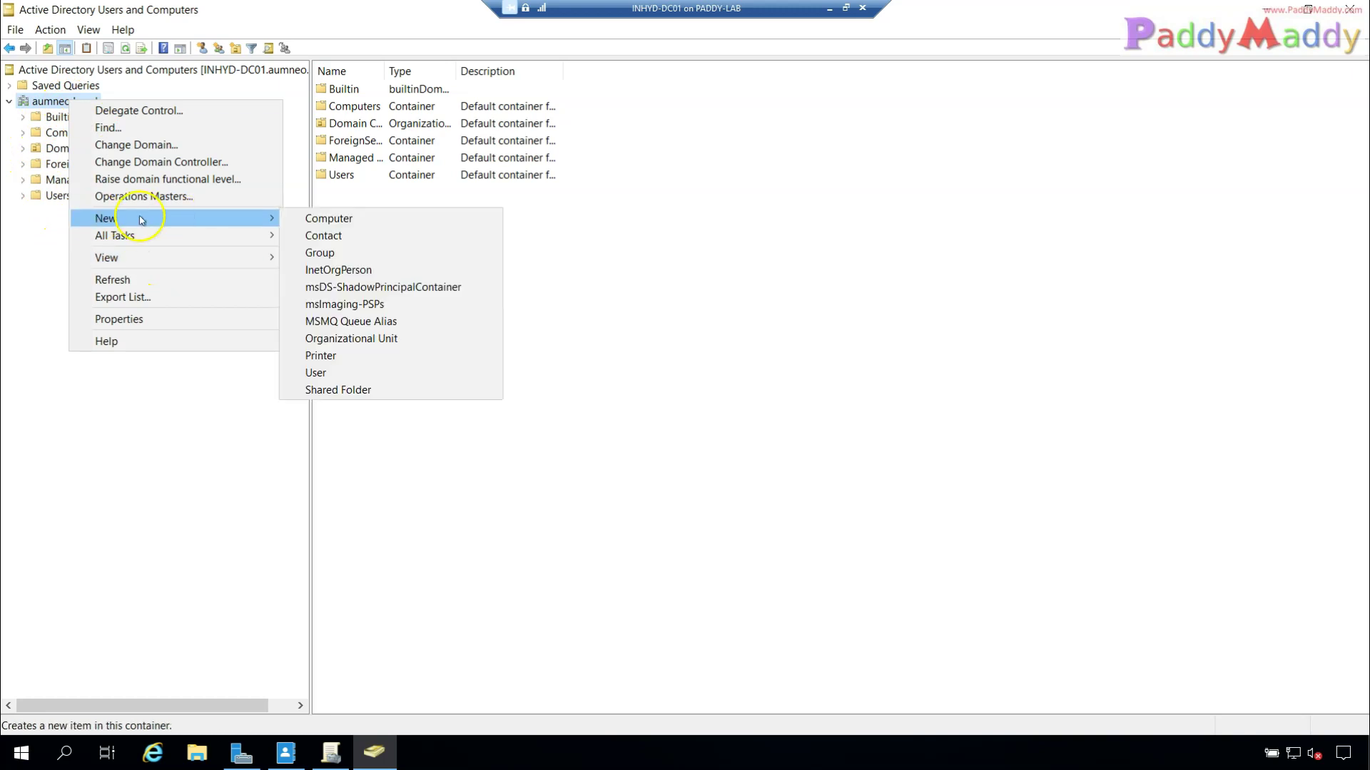
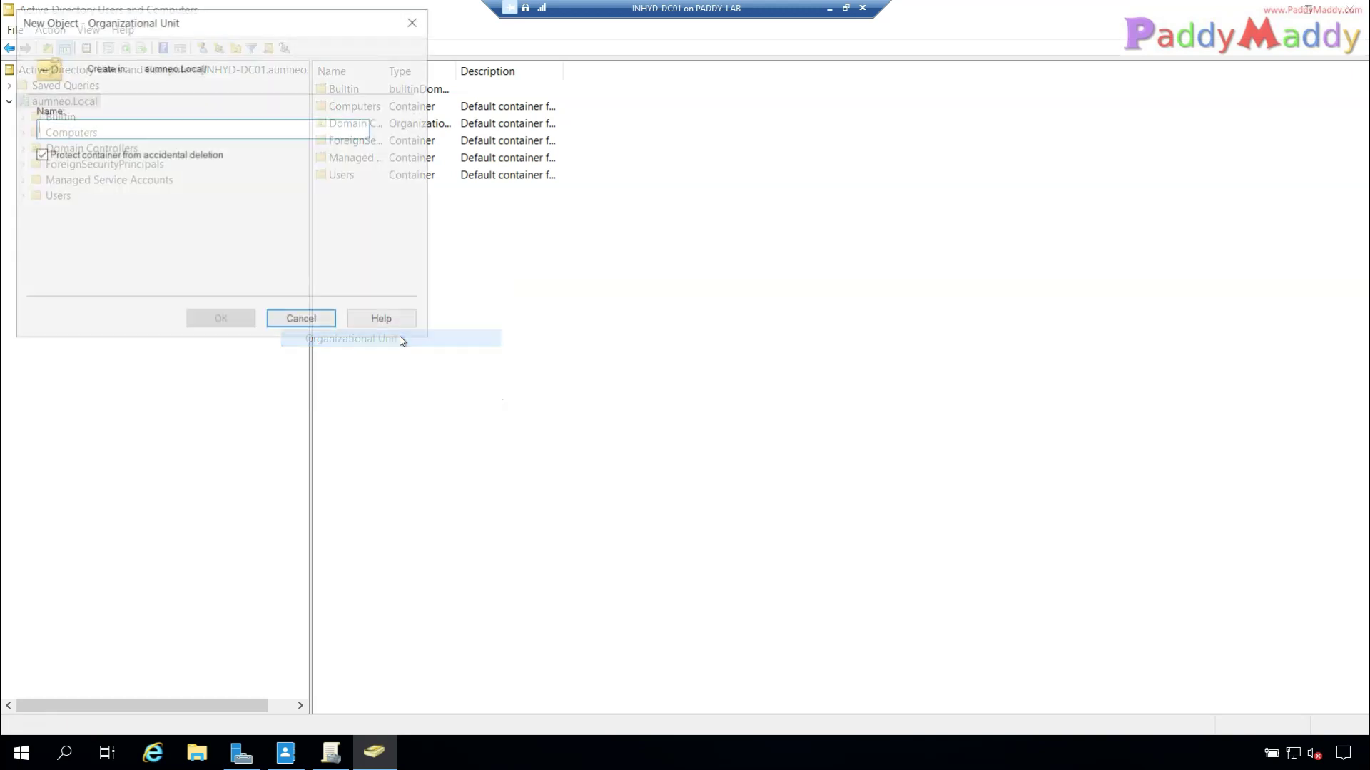
# Create the India OU under aumneo.Local, with Hyderabad and Bangalore OUs inside it.
pyautogui.write('iNDI')
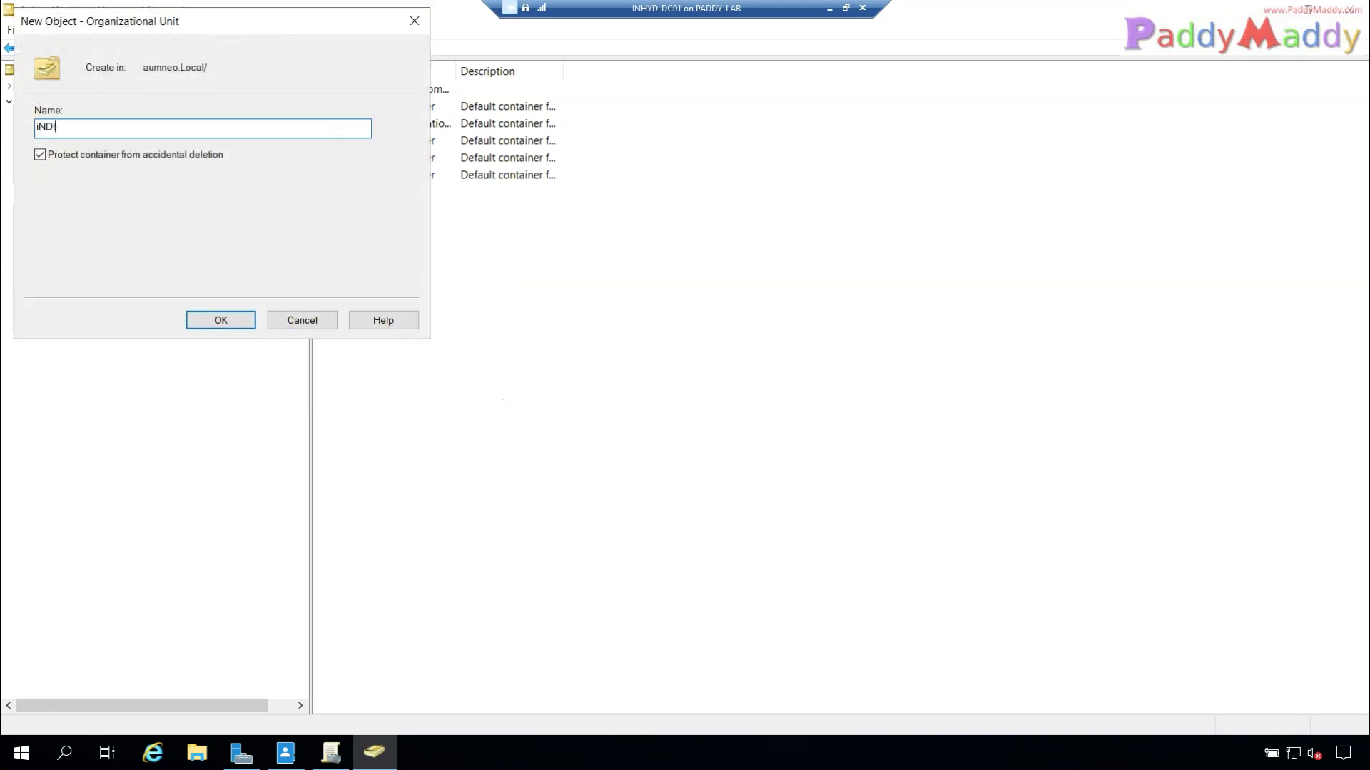
pyautogui.press('BackSpace')
pyautogui.press('BackSpace')
pyautogui.write('I')
pyautogui.press('Return')
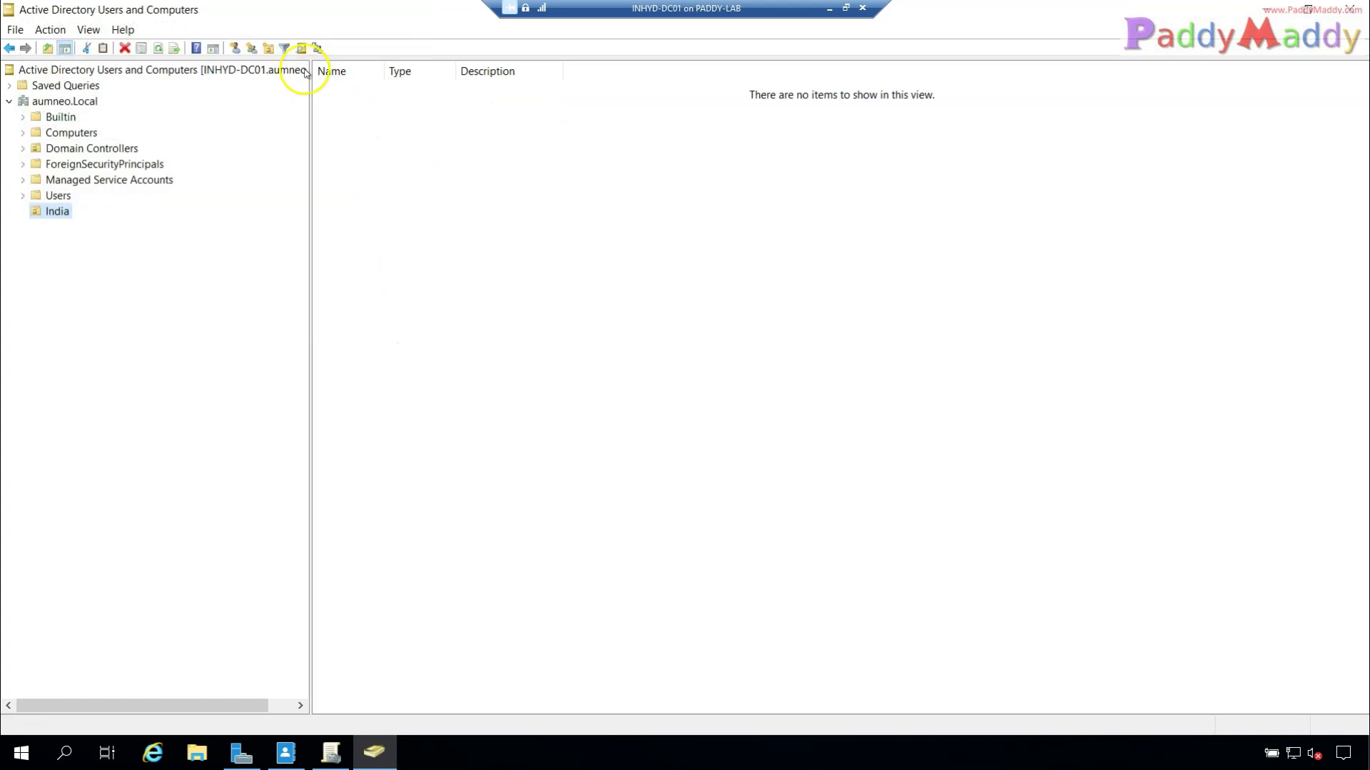
pyautogui.click(269, 48)
pyautogui.write('Hyderabad')
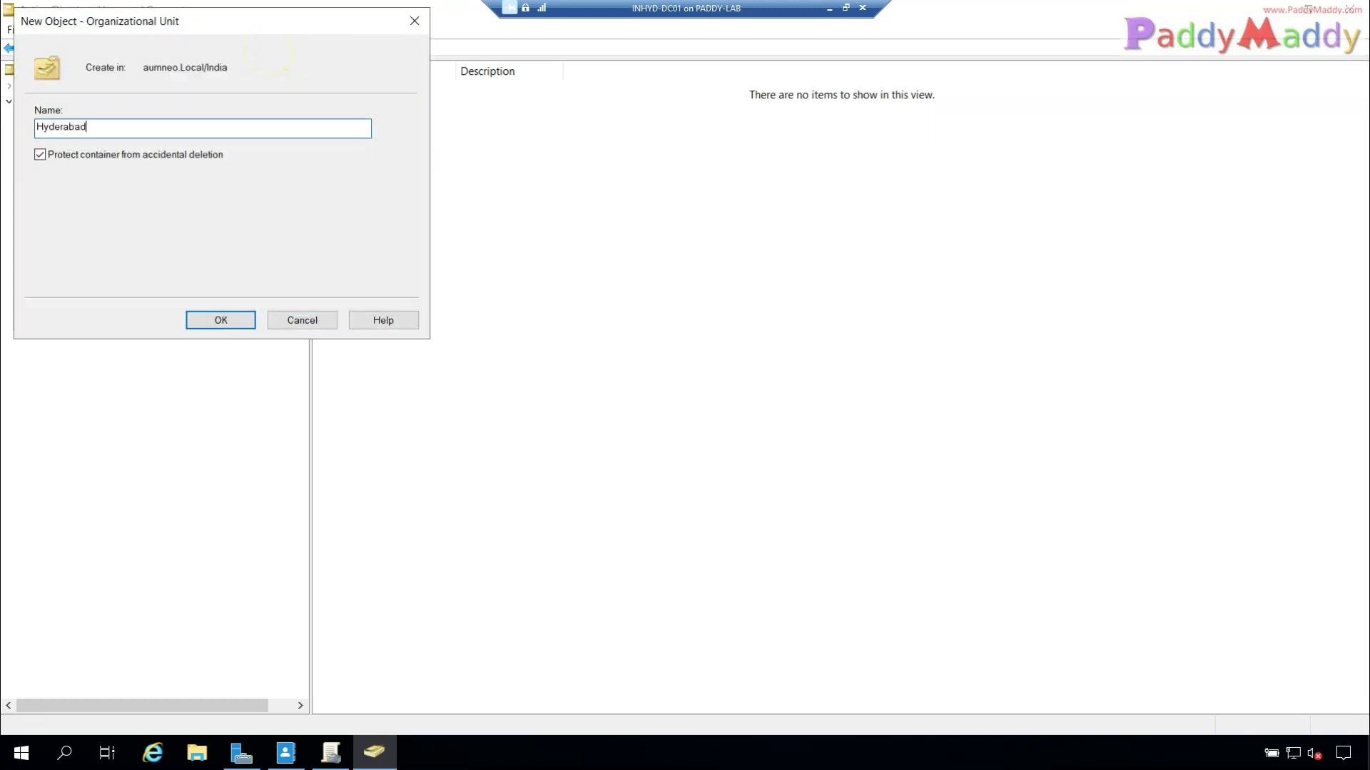
pyautogui.press('Return')
pyautogui.click(57, 211)
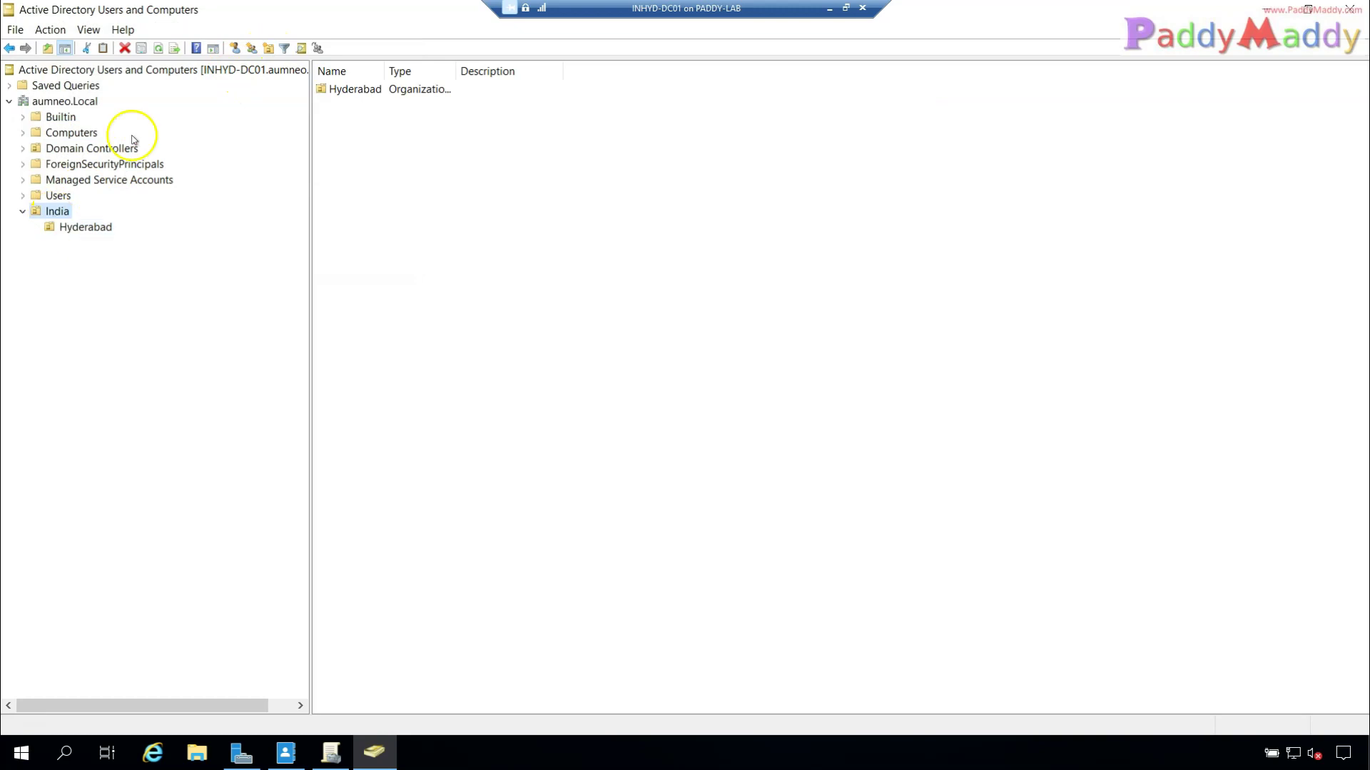
pyautogui.click(268, 48)
pyautogui.write('Bangalore')
pyautogui.press('Return')
# Add Servers, Users and Groups OUs inside Hyderabad, then view the empty Users OU.
pyautogui.click(90, 227)
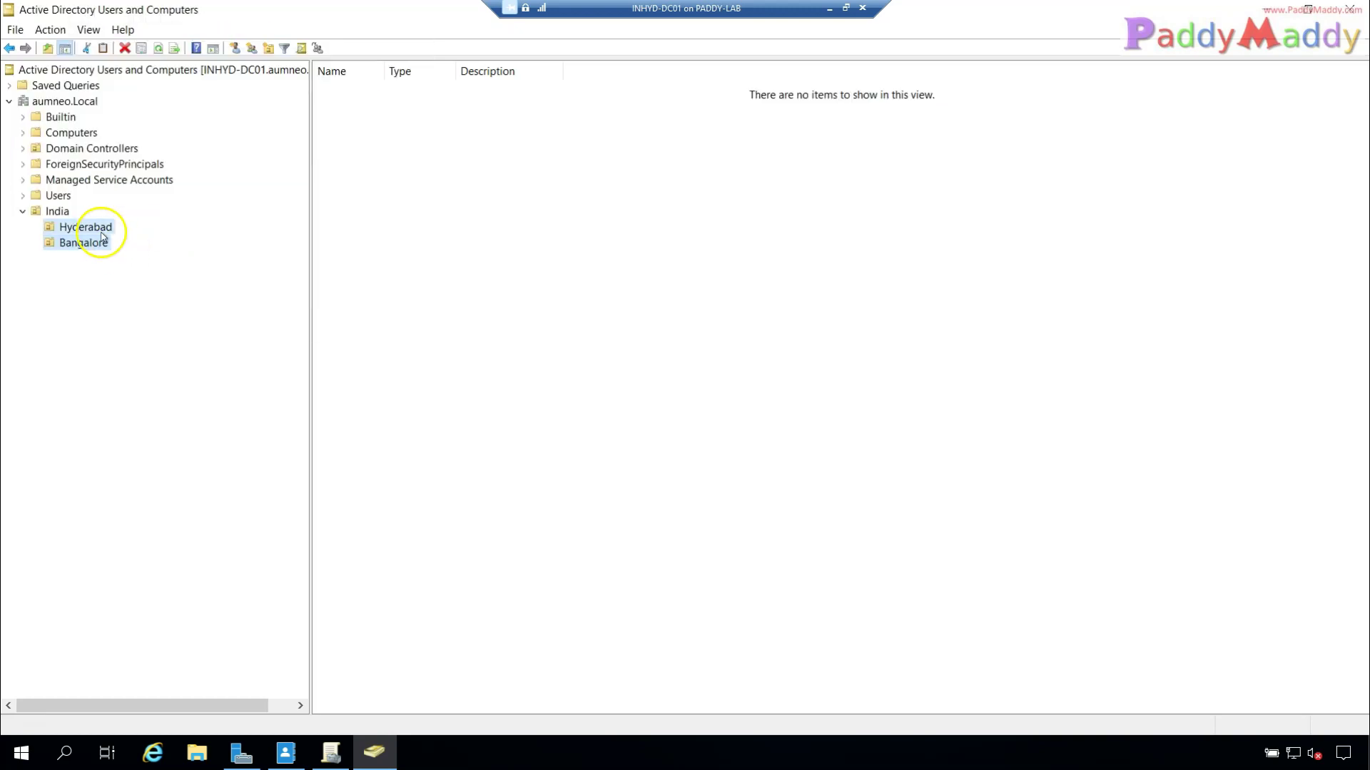
pyautogui.click(268, 48)
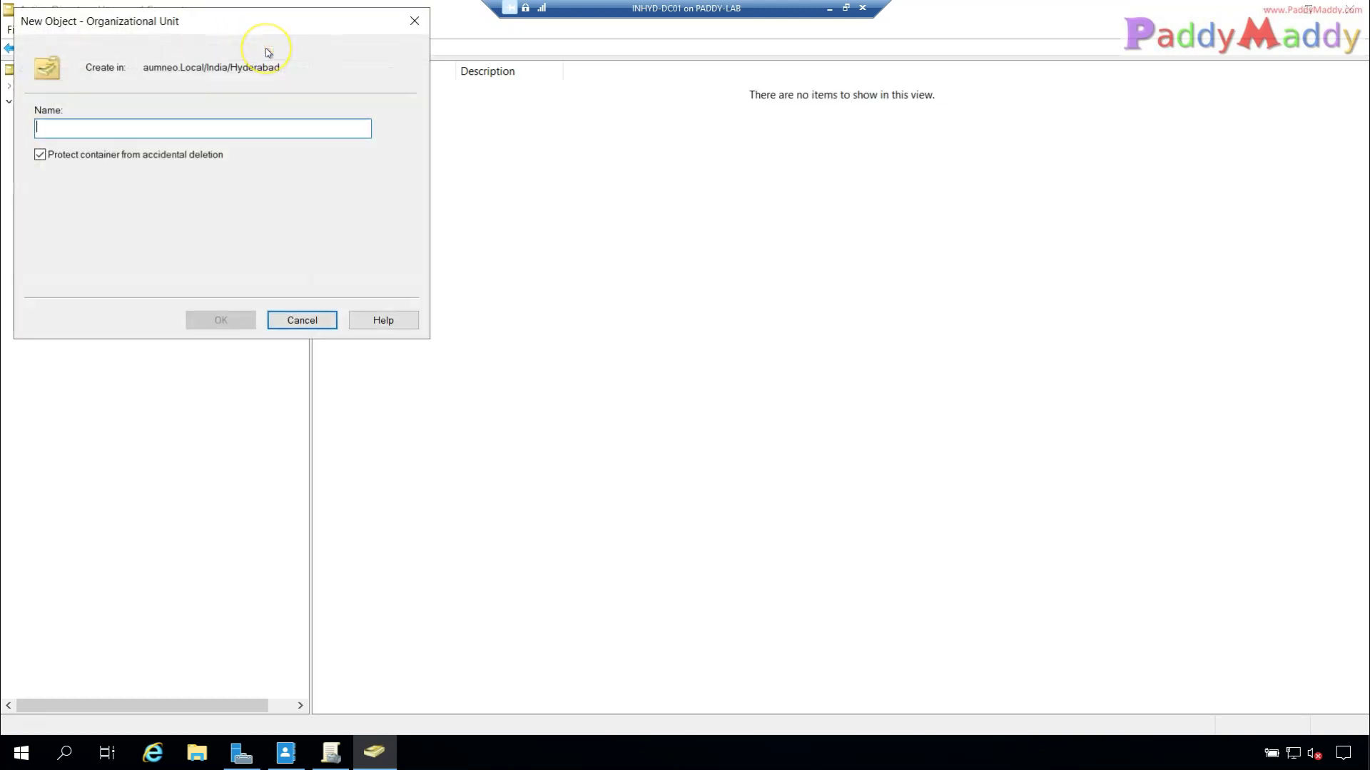
pyautogui.write('Servers')
pyautogui.press('Return')
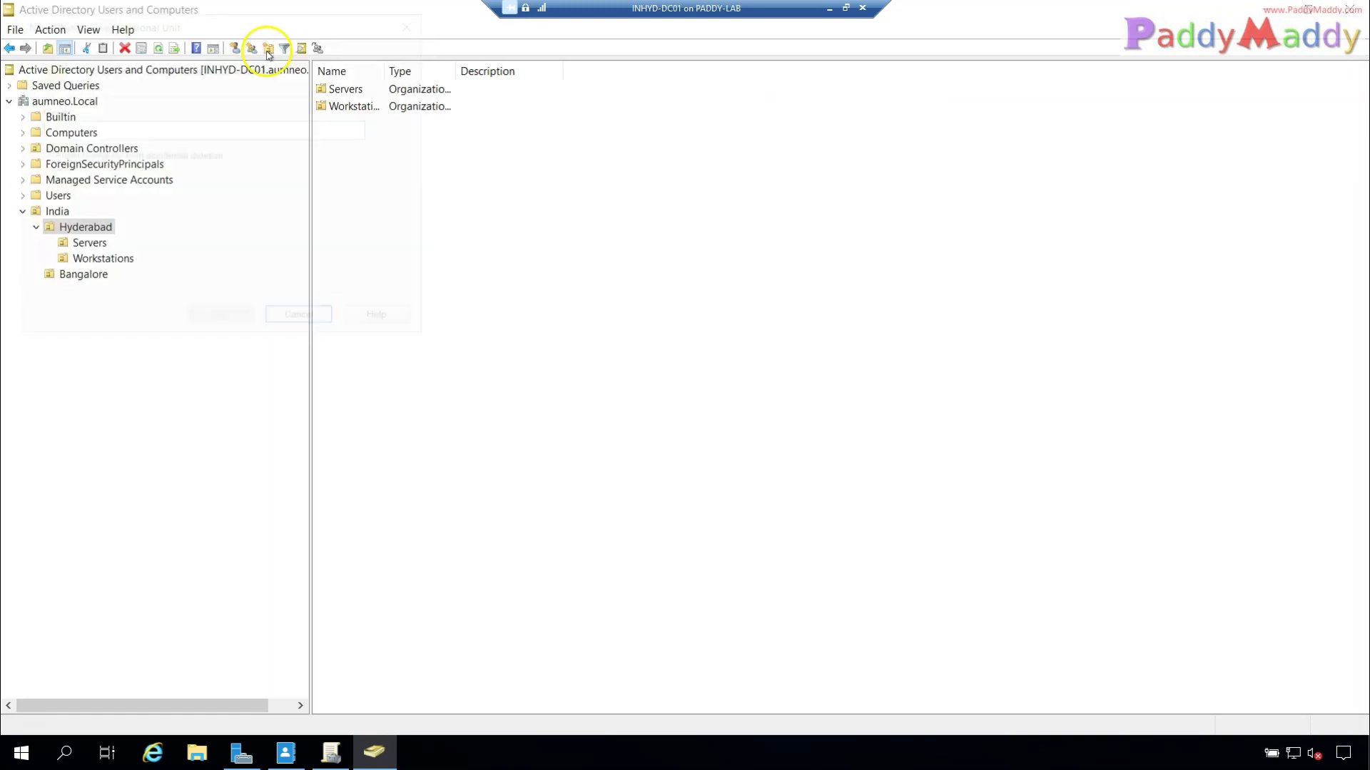
pyautogui.click(267, 48)
pyautogui.write('Users')
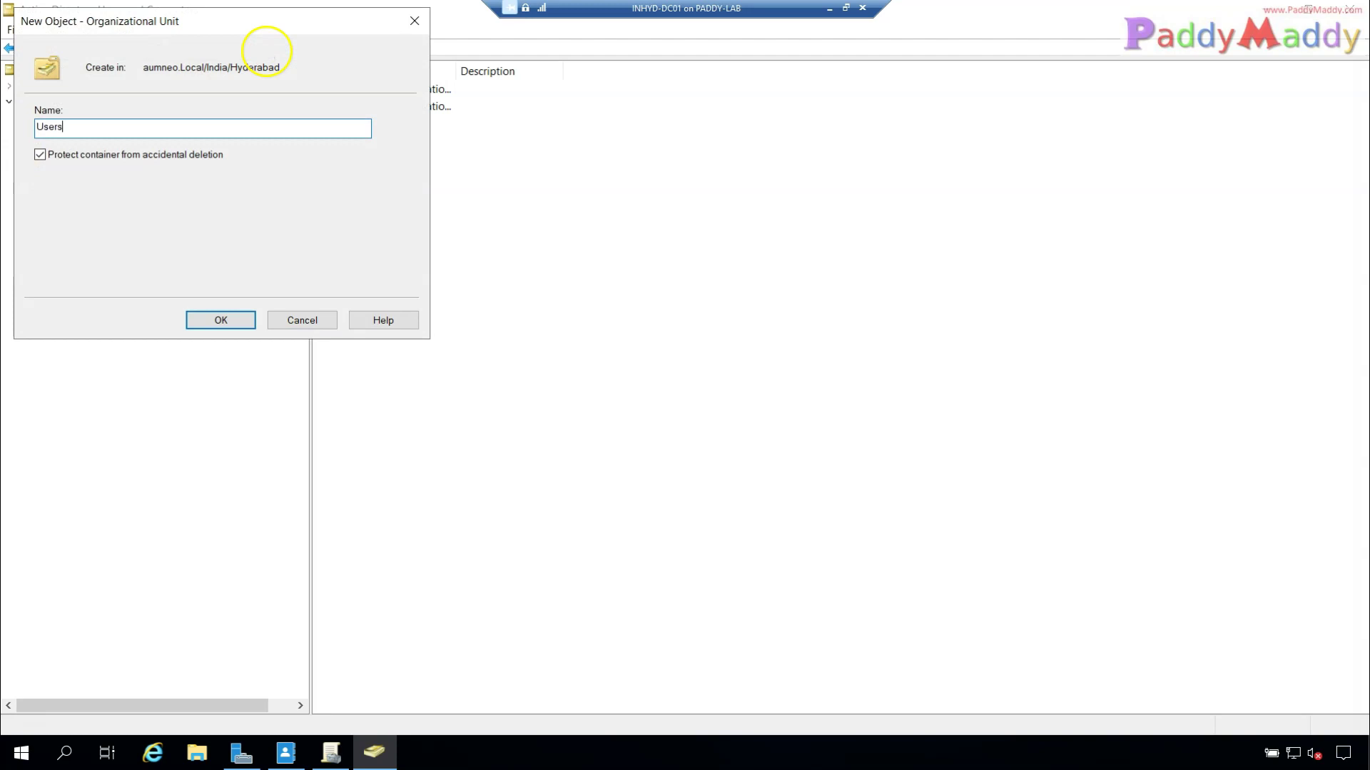
pyautogui.press('Return')
pyautogui.click(267, 49)
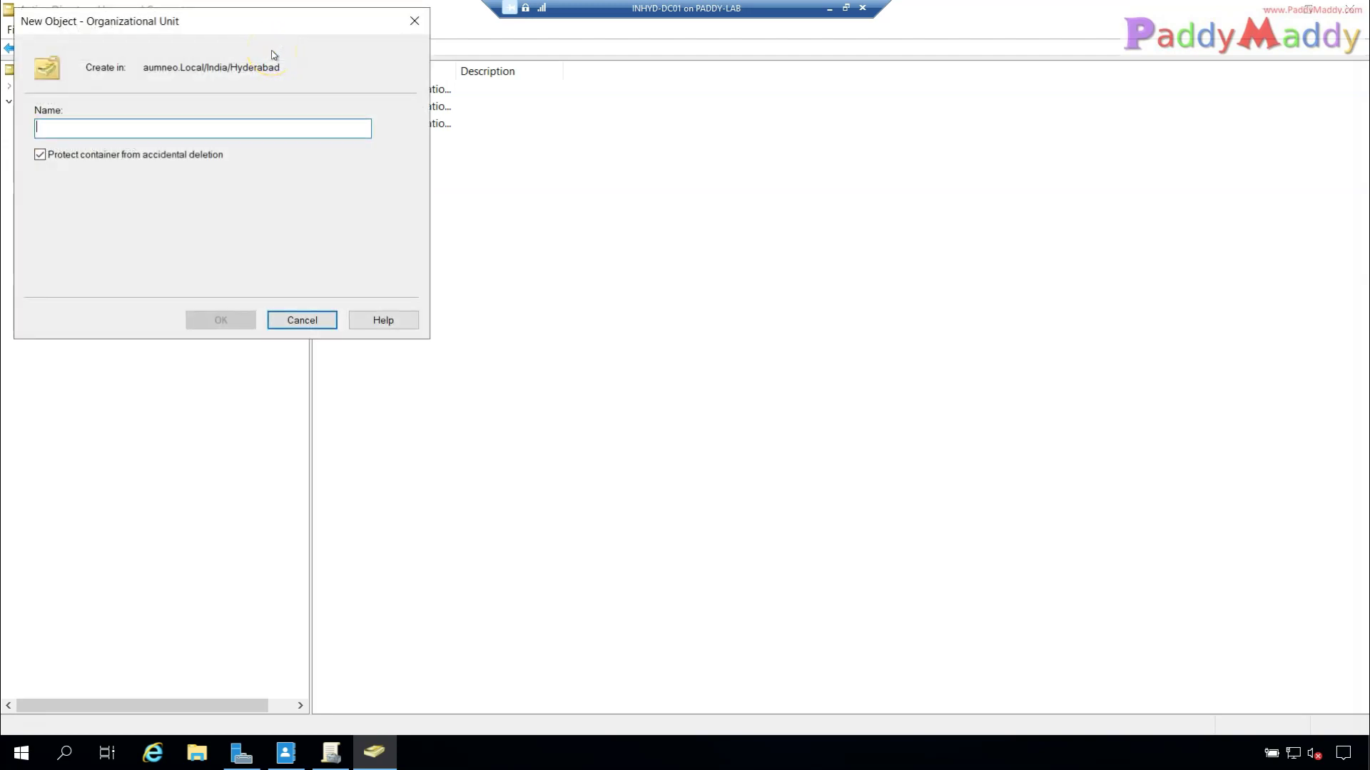
pyautogui.write('Groups')
pyautogui.press('Return')
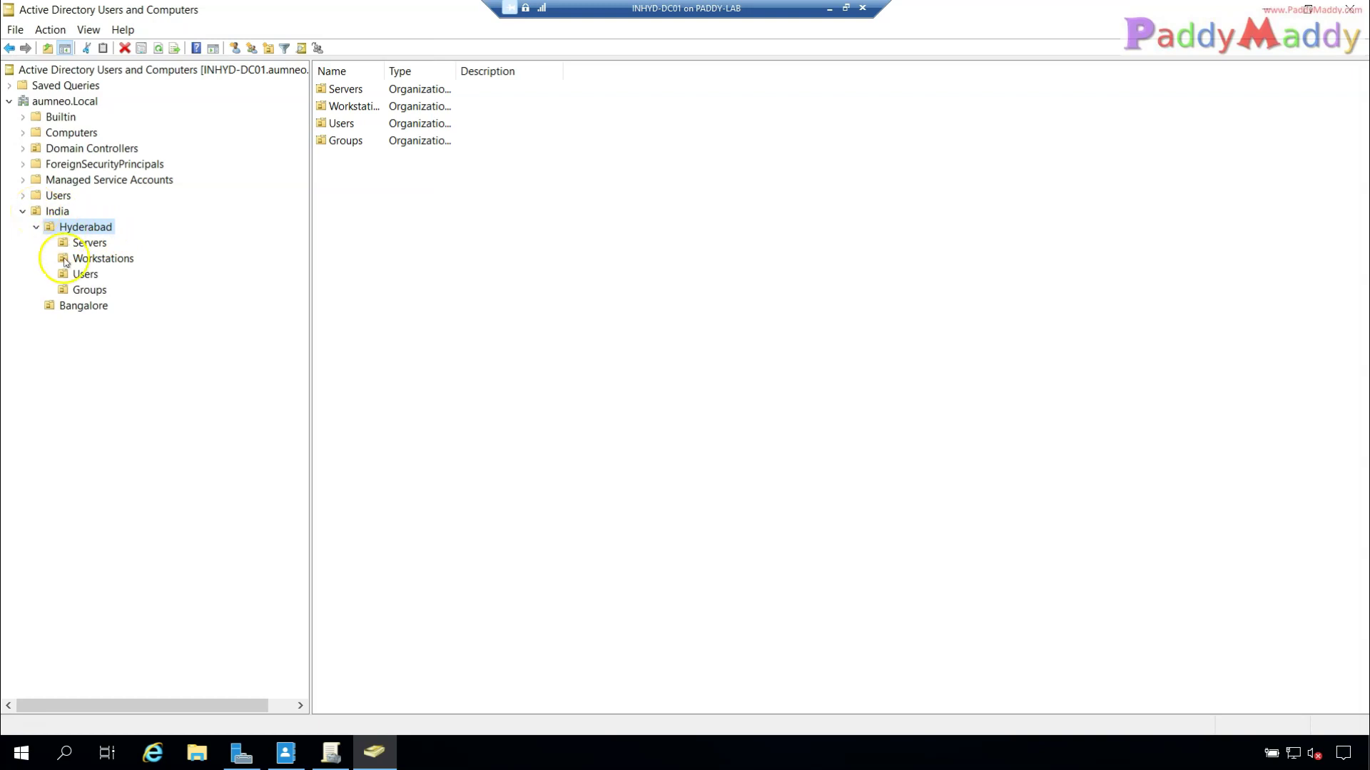
pyautogui.click(79, 291)
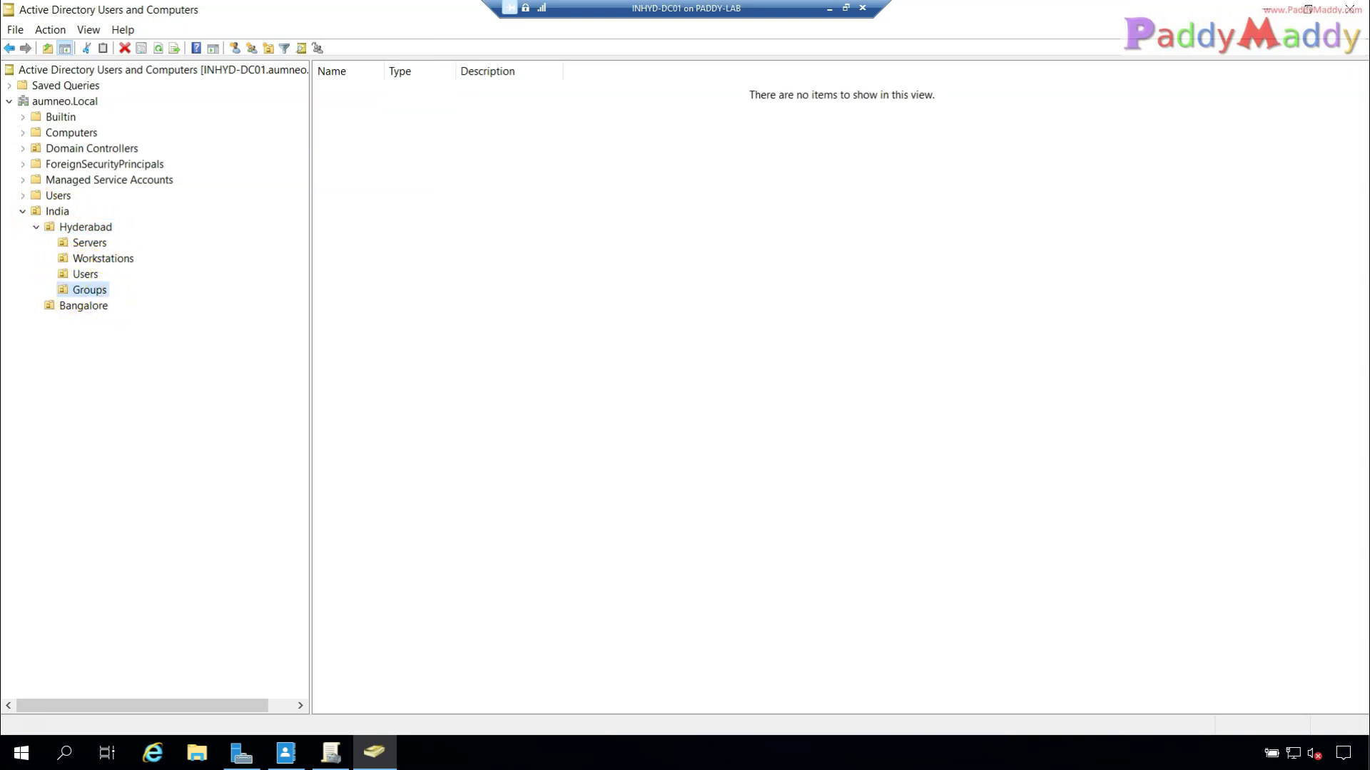
# Cancel the new group accidentally started in Hyderabad's Users OU.
pyautogui.rightClick(78, 278)
pyautogui.click(371, 142)
pyautogui.click(250, 48)
pyautogui.write('testuser')
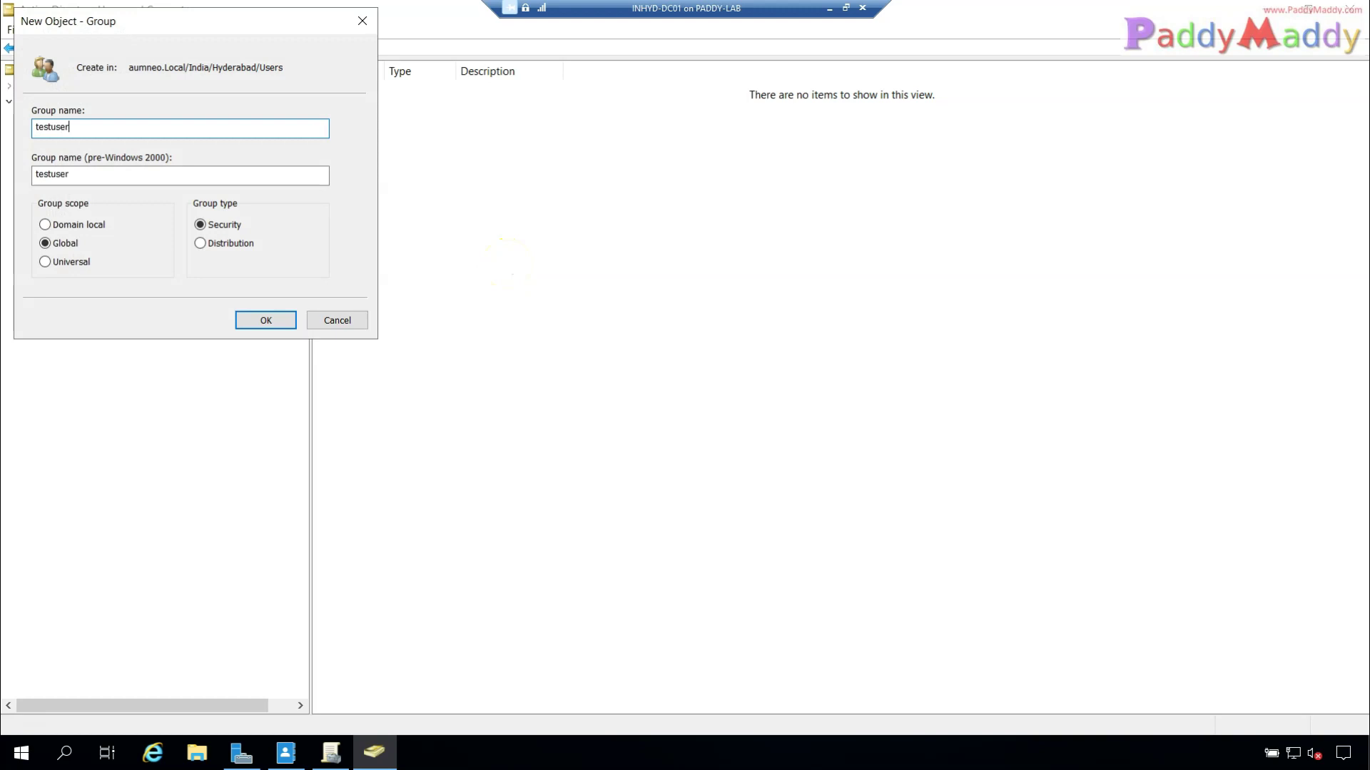
pyautogui.press('BackSpace')
pyautogui.press('BackSpace')
pyautogui.press('BackSpace')
pyautogui.press('BackSpace')
pyautogui.press('BackSpace')
pyautogui.press('BackSpace')
pyautogui.press('BackSpace')
pyautogui.press('BackSpace')
pyautogui.click(336, 320)
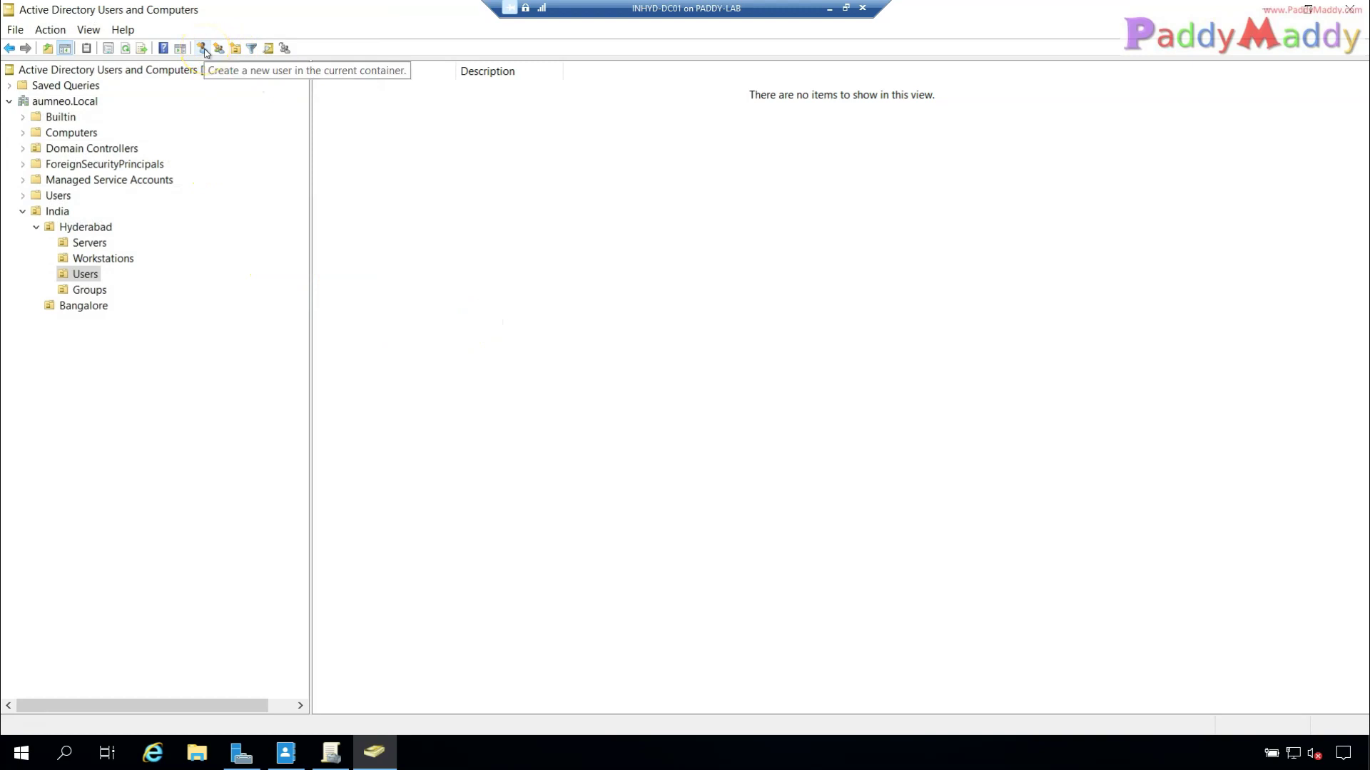
# Create the account Test user with a password in Hyderabad's Users OU.
pyautogui.rightClick(80, 264)
pyautogui.rightClick(74, 277)
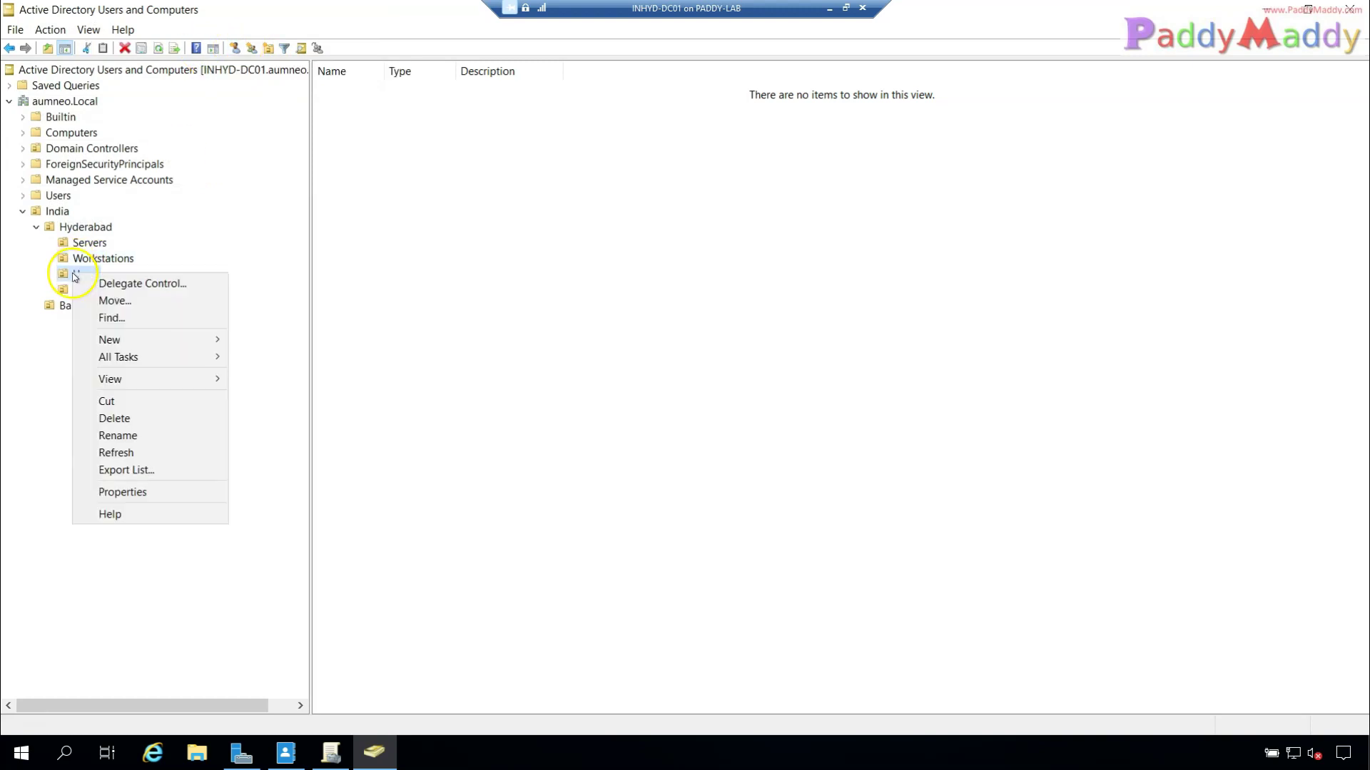
pyautogui.moveTo(184, 339)
pyautogui.click(291, 500)
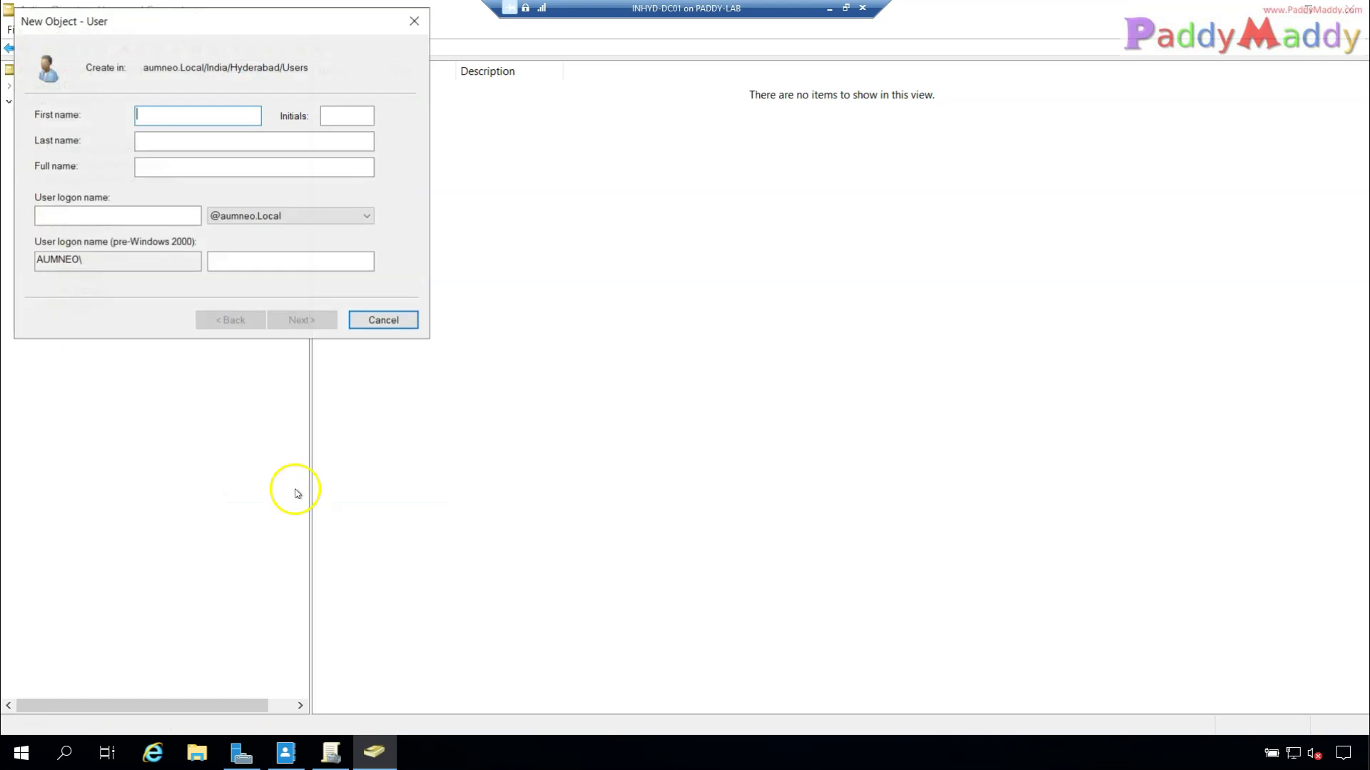
pyautogui.write('Test us')
pyautogui.write('e')
pyautogui.write('•••')
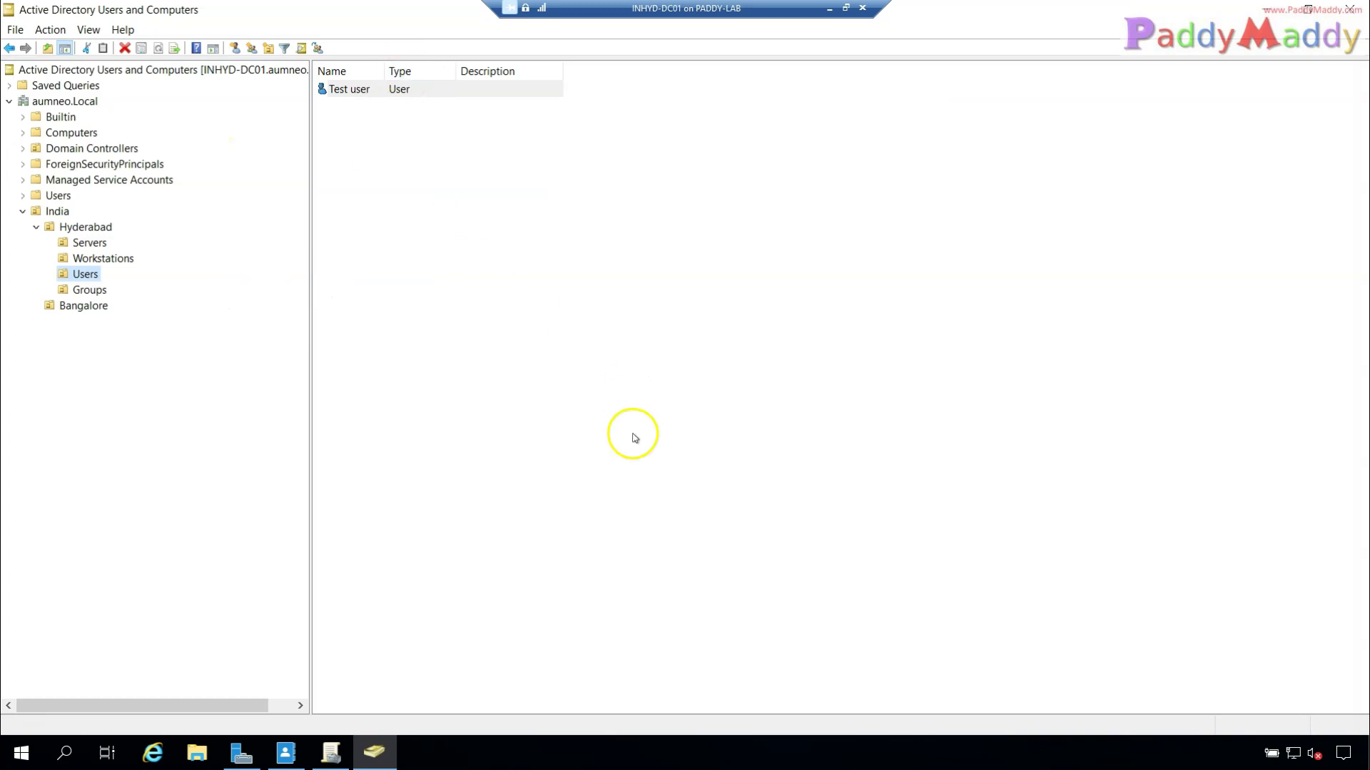
pyautogui.click(543, 413)
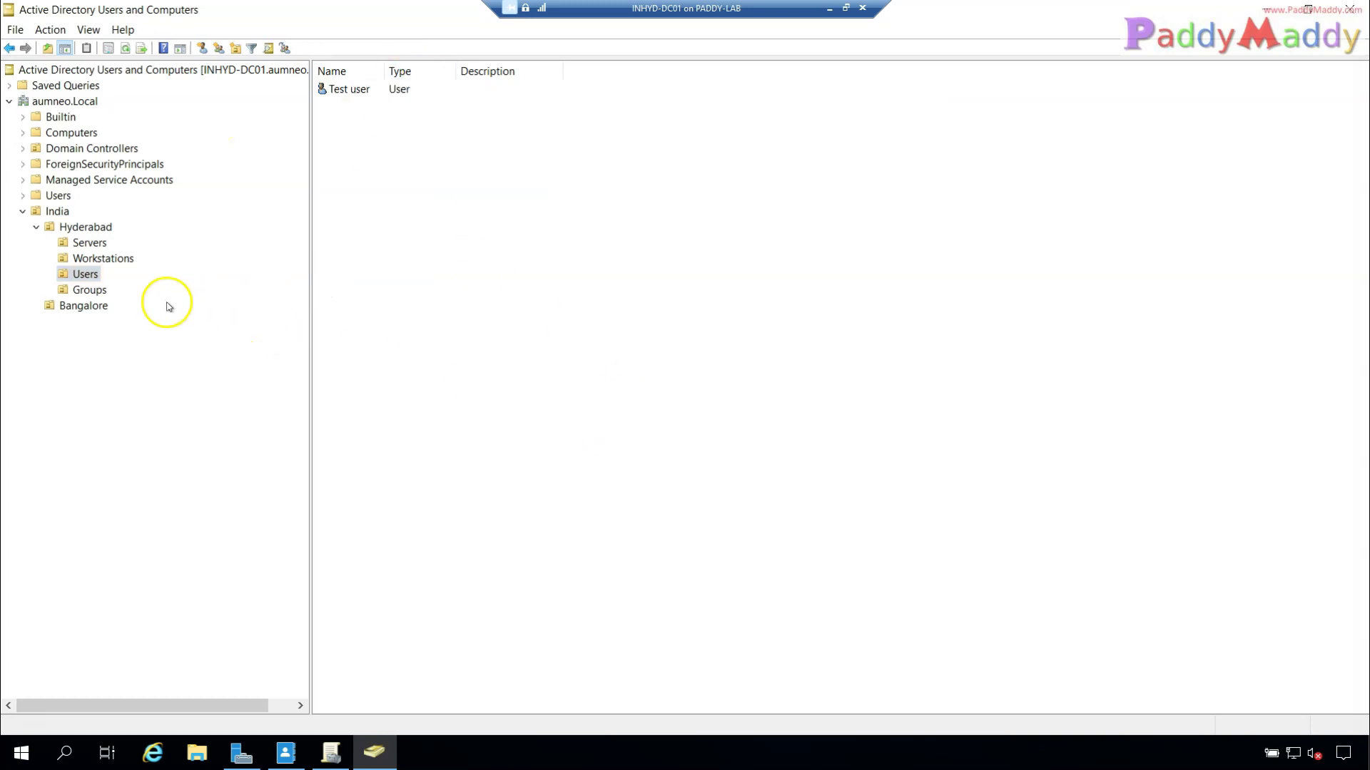
pyautogui.click(89, 290)
pyautogui.click(222, 48)
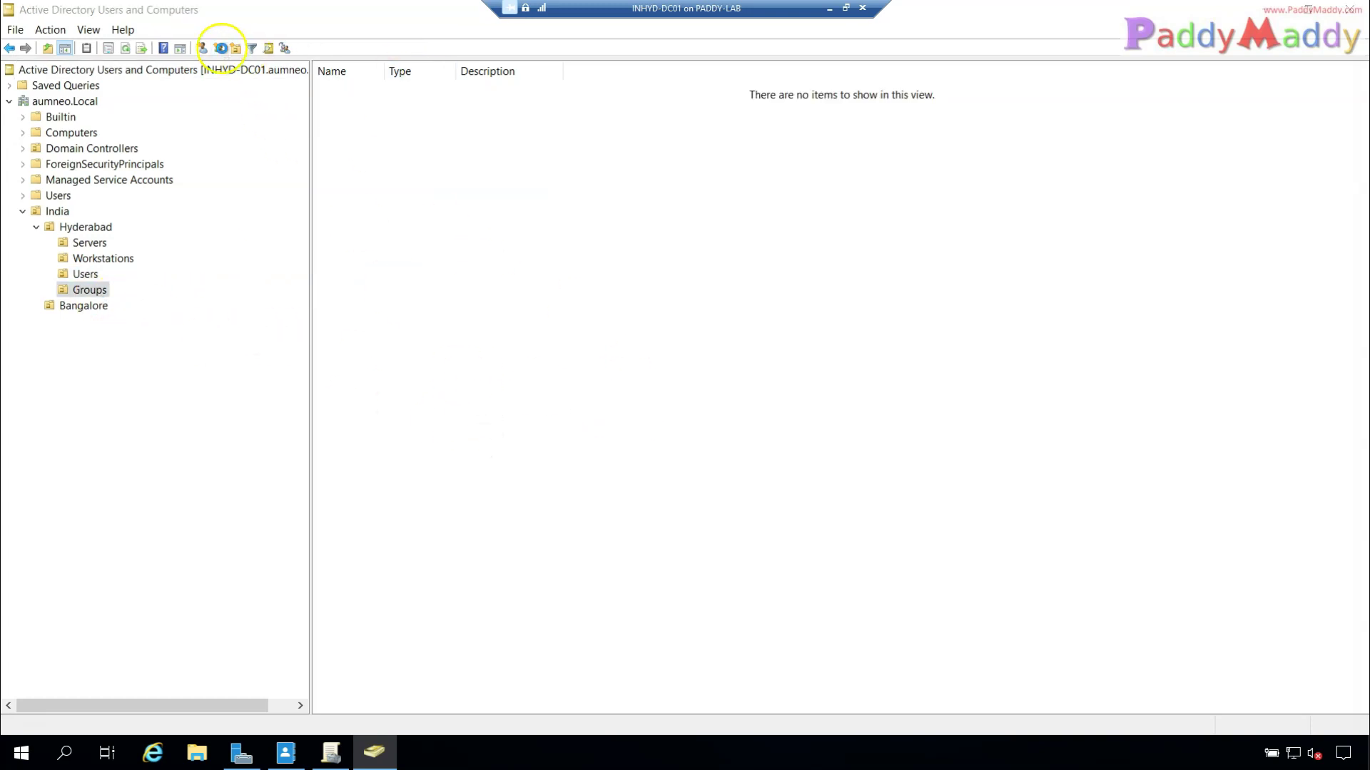
# Name the new group All-SCCM-Servers, create it, and widen the Name column.
pyautogui.write('aLL-sccm-sERVERS')
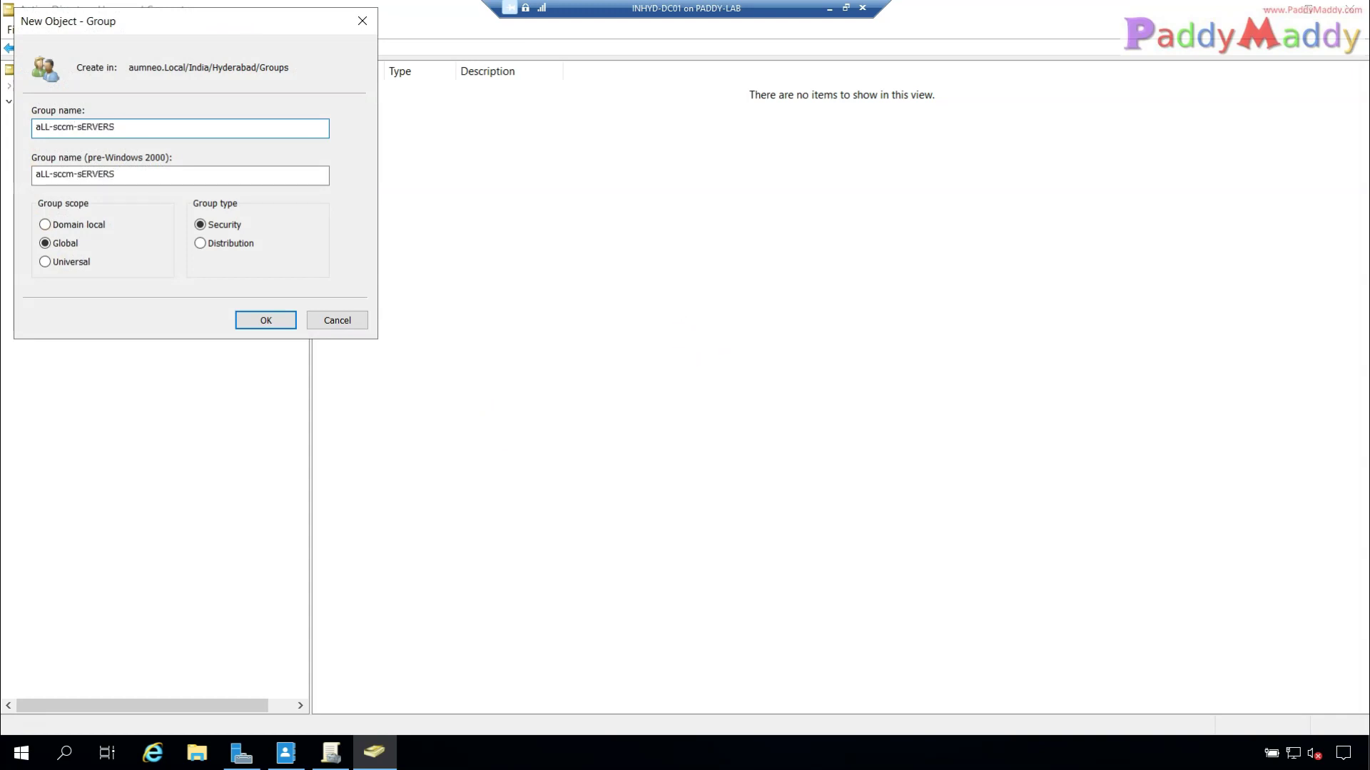
pyautogui.hotkey('ctrl', 'a')
pyautogui.press('BackSpace')
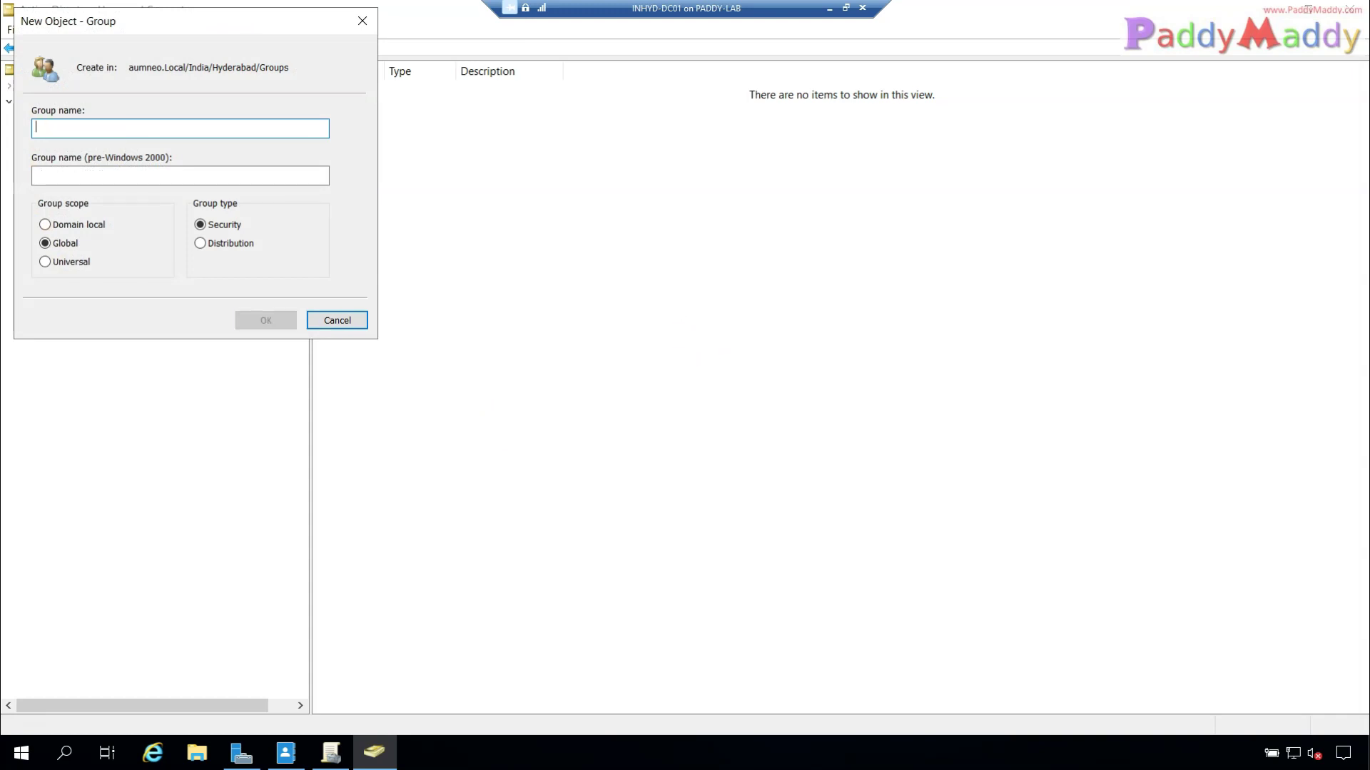
pyautogui.write('All')
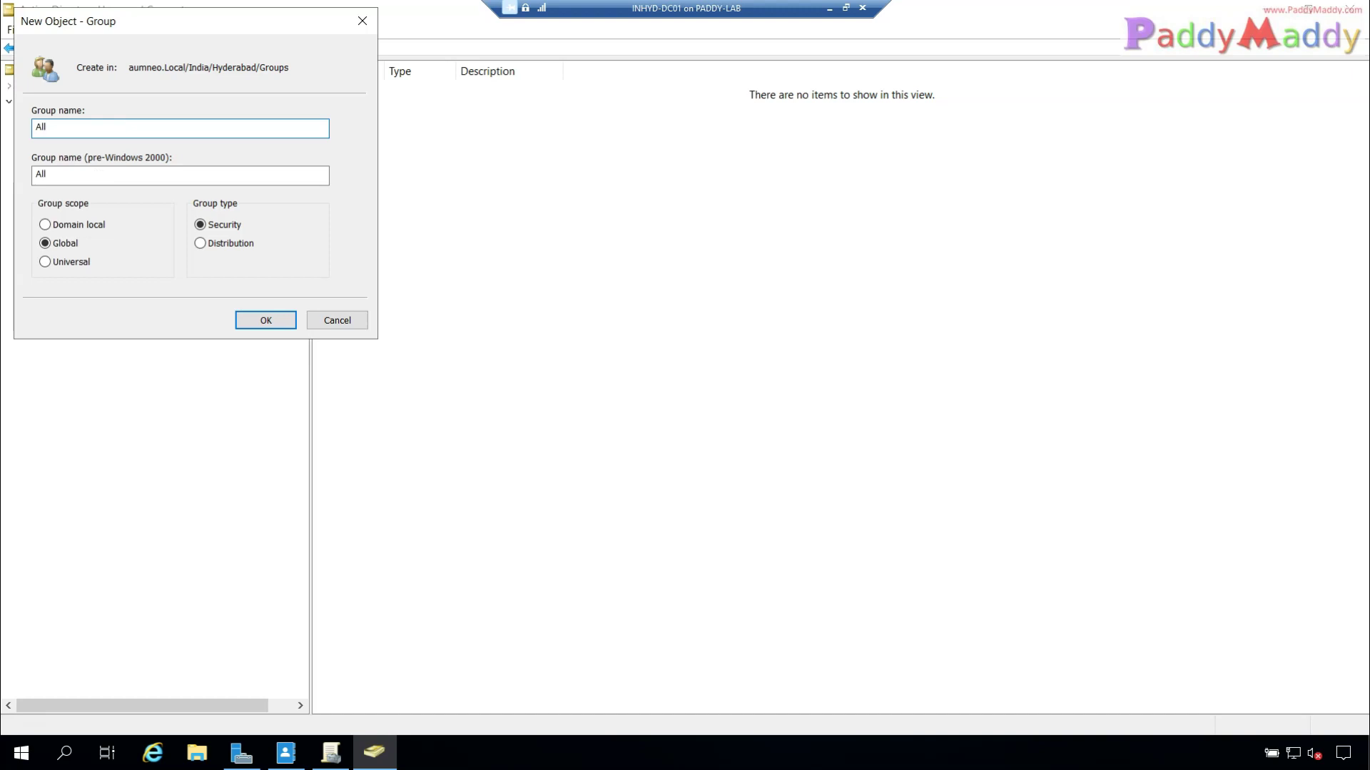
pyautogui.write('-SCCM-Servers')
pyautogui.click(265, 320)
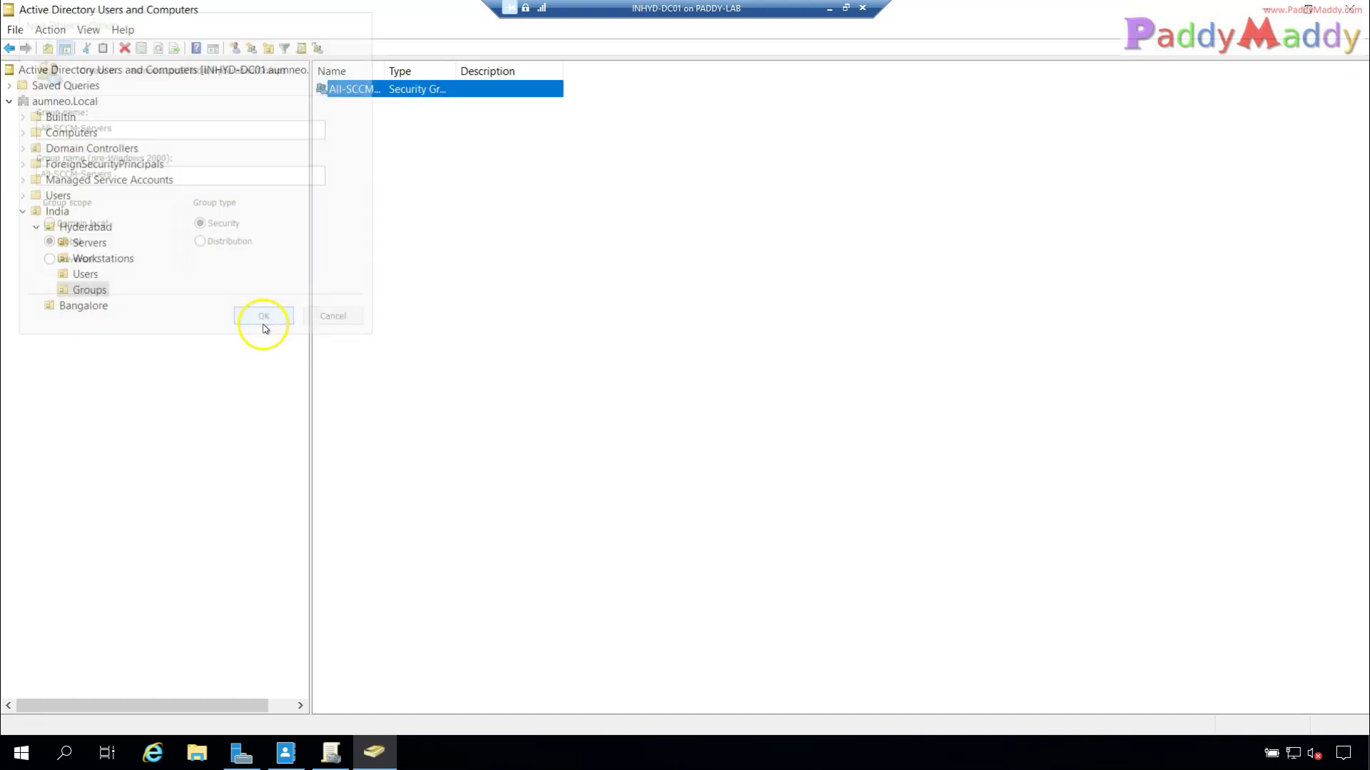
pyautogui.moveTo(386, 72); pyautogui.dragTo(454, 75)
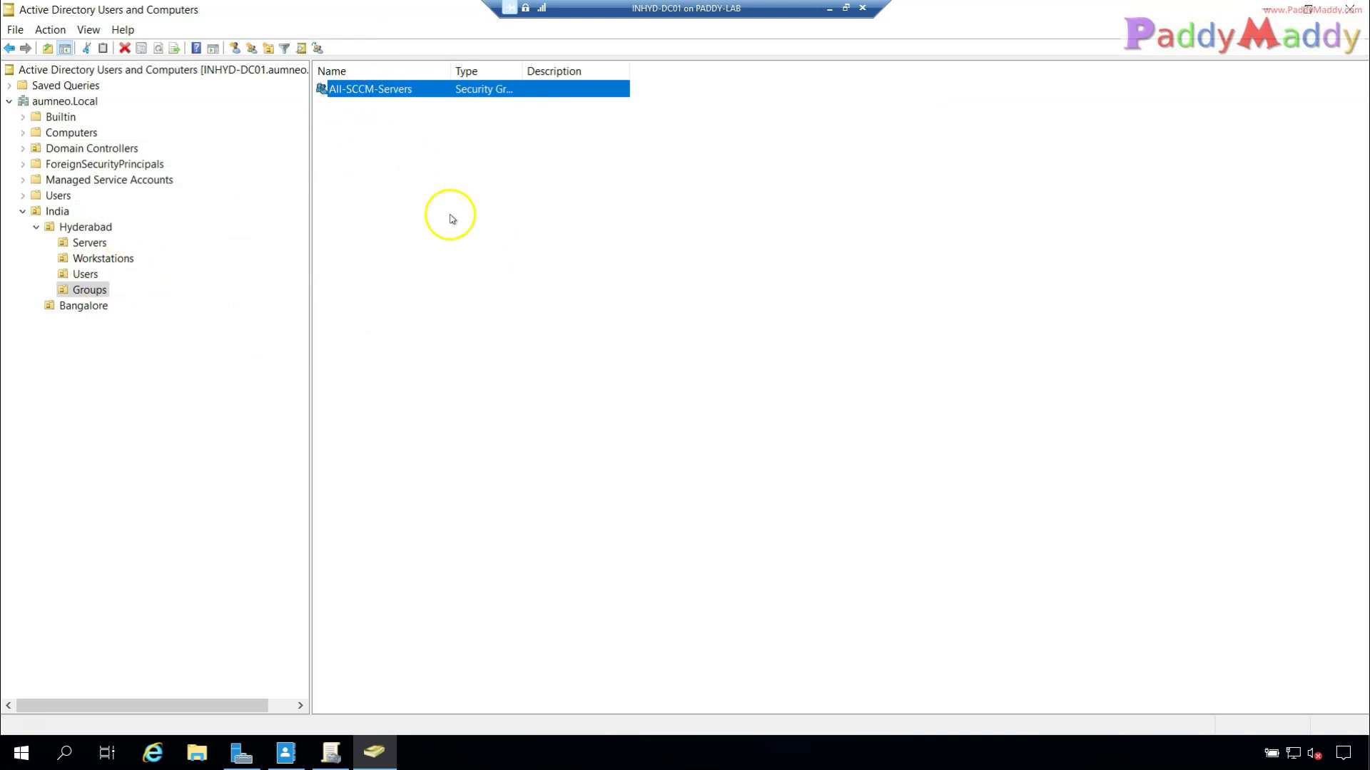
pyautogui.click(81, 261)
pyautogui.click(87, 242)
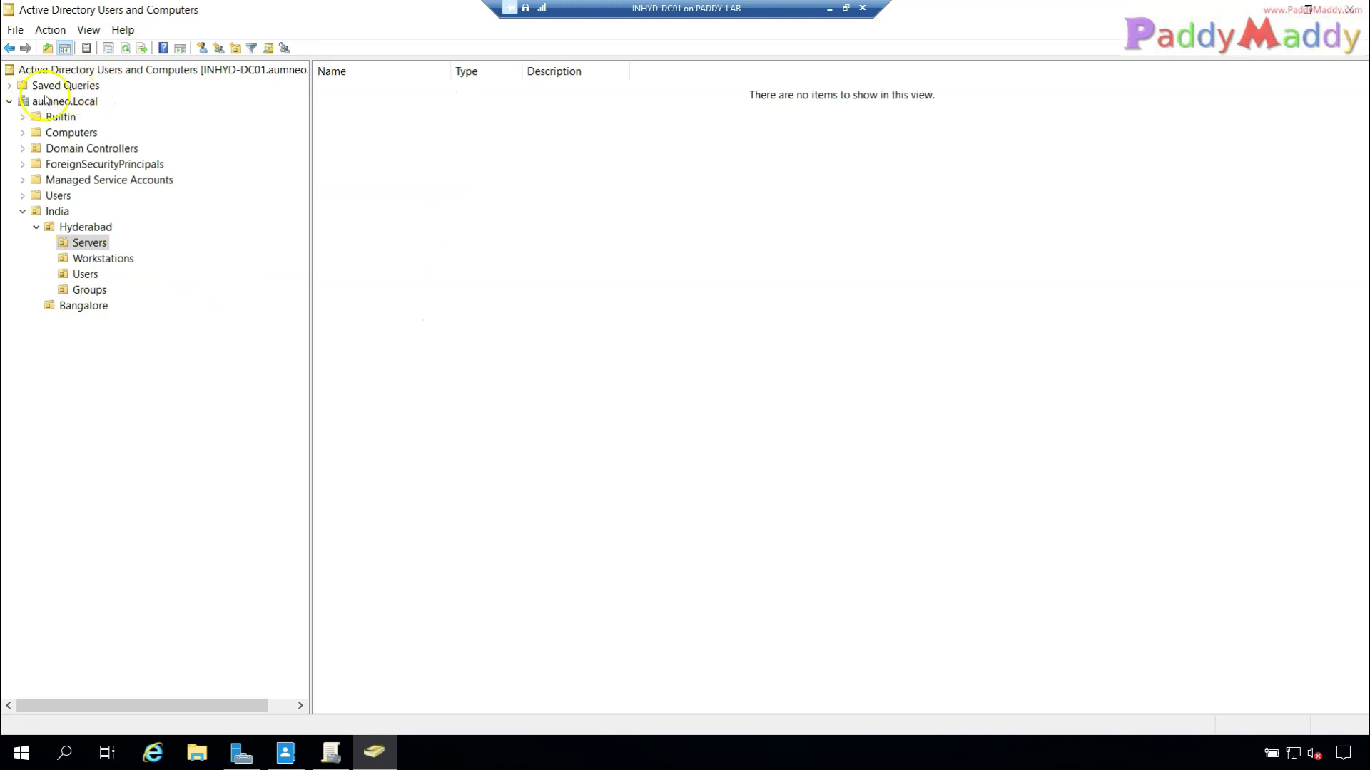
# Launch DNS Manager from Windows Administrative Tools in the Start menu.
pyautogui.hotkey('alt', 'Tab')
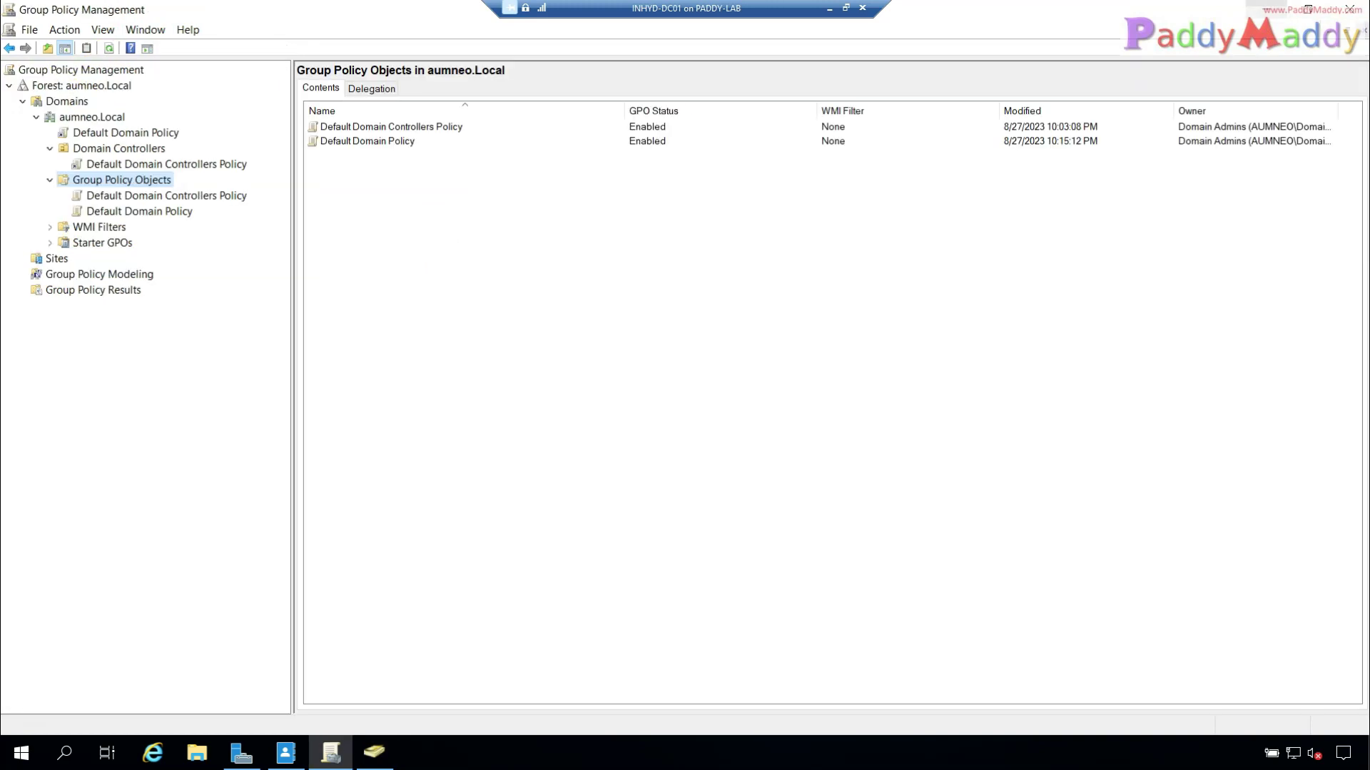
pyautogui.hotkey('alt', 'Tab')
pyautogui.click(21, 753)
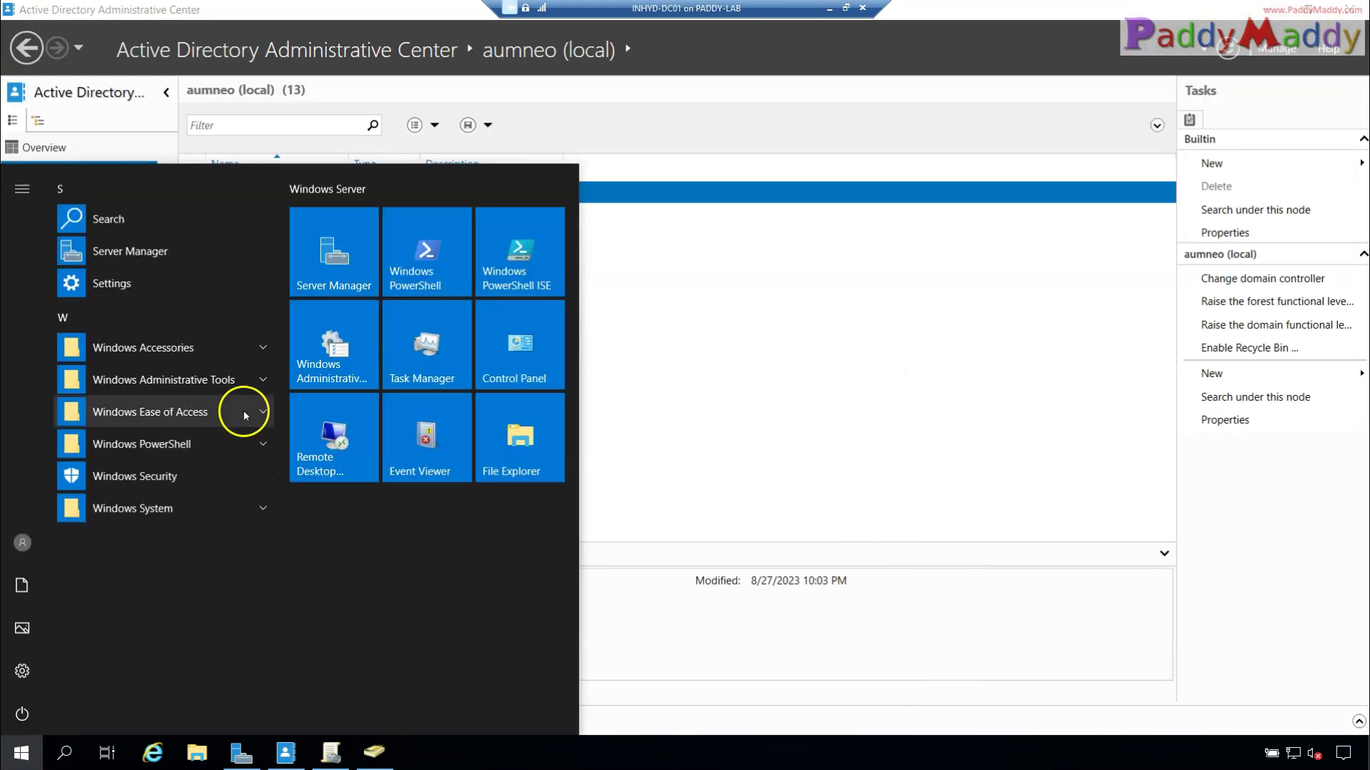
pyautogui.click(191, 385)
pyautogui.scroll(-4, 182, 392)
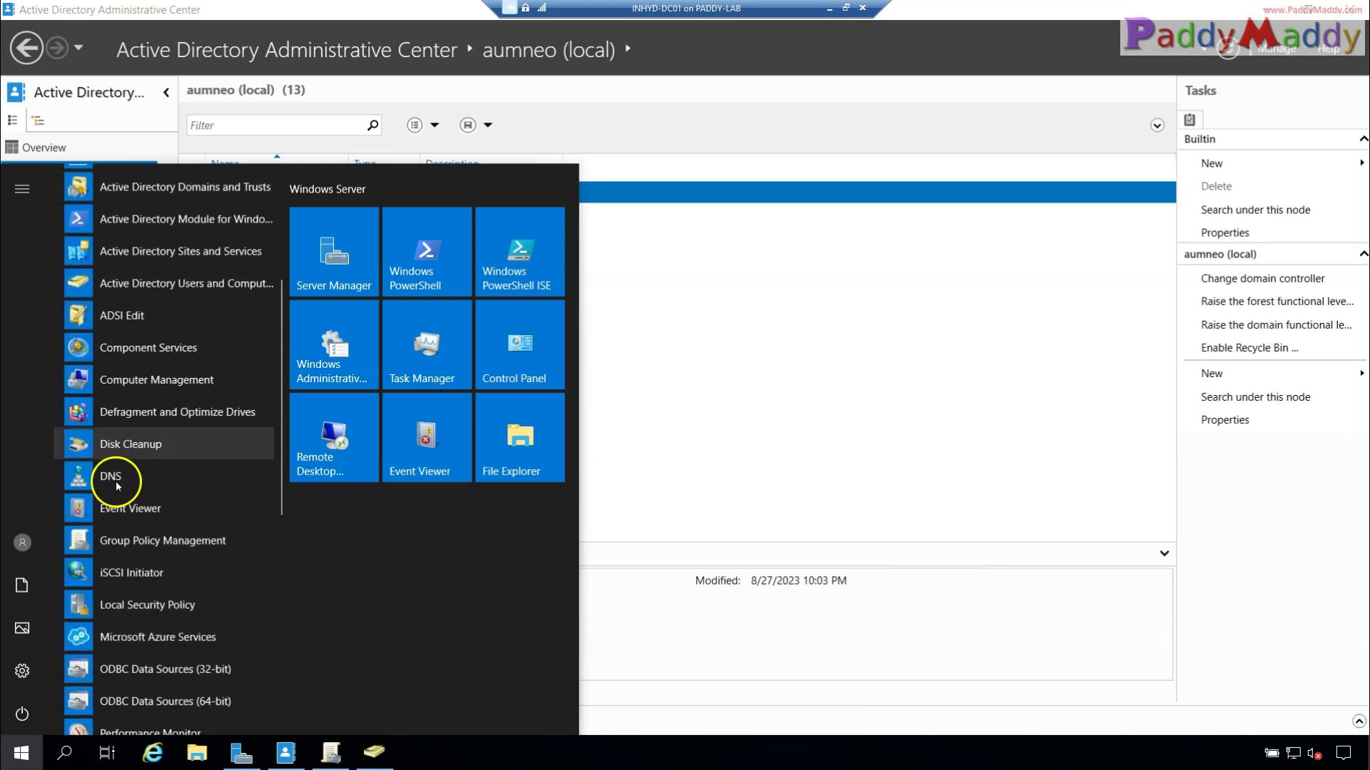
pyautogui.click(114, 478)
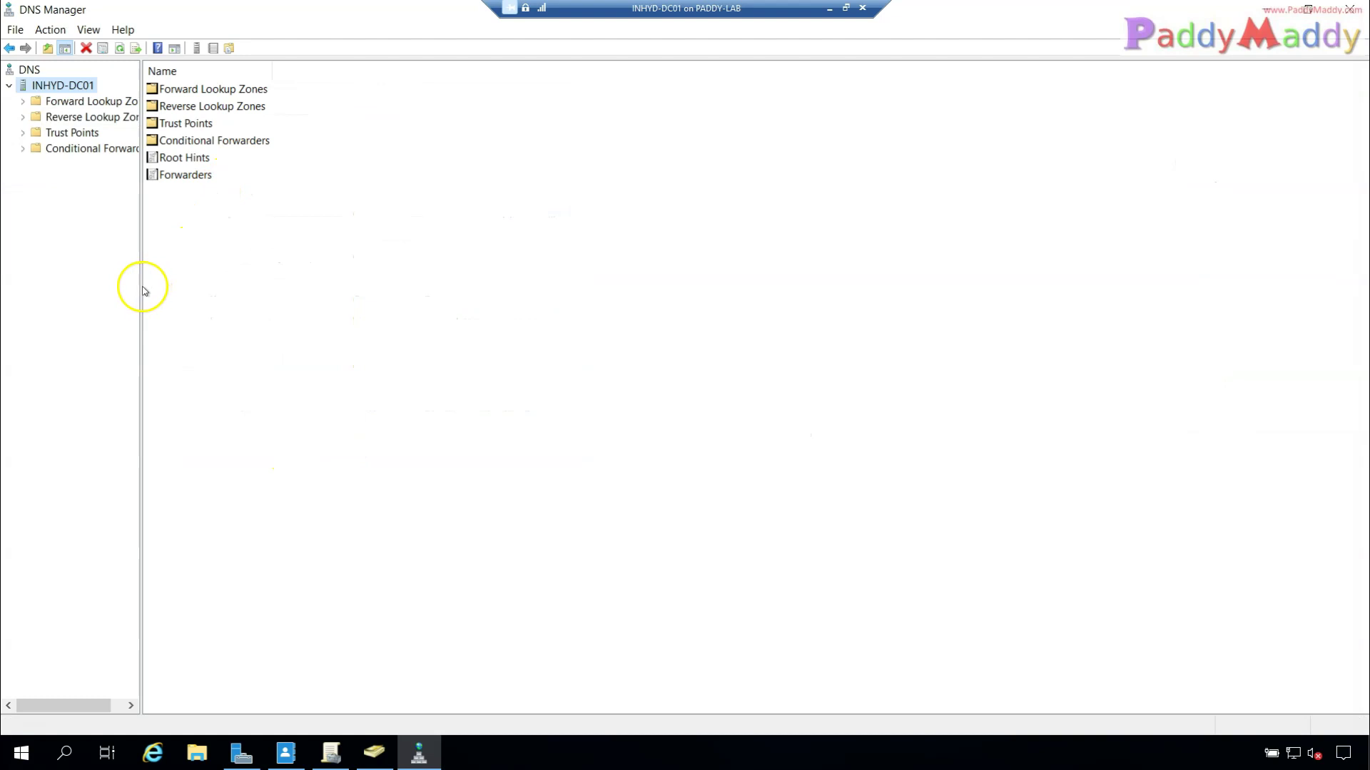
# Widen the tree and expand Forward Lookup Zones, aumneo.Local and _msdcs.aumneo.Local.
pyautogui.moveTo(141, 286); pyautogui.dragTo(379, 267)
pyautogui.doubleClick(110, 102)
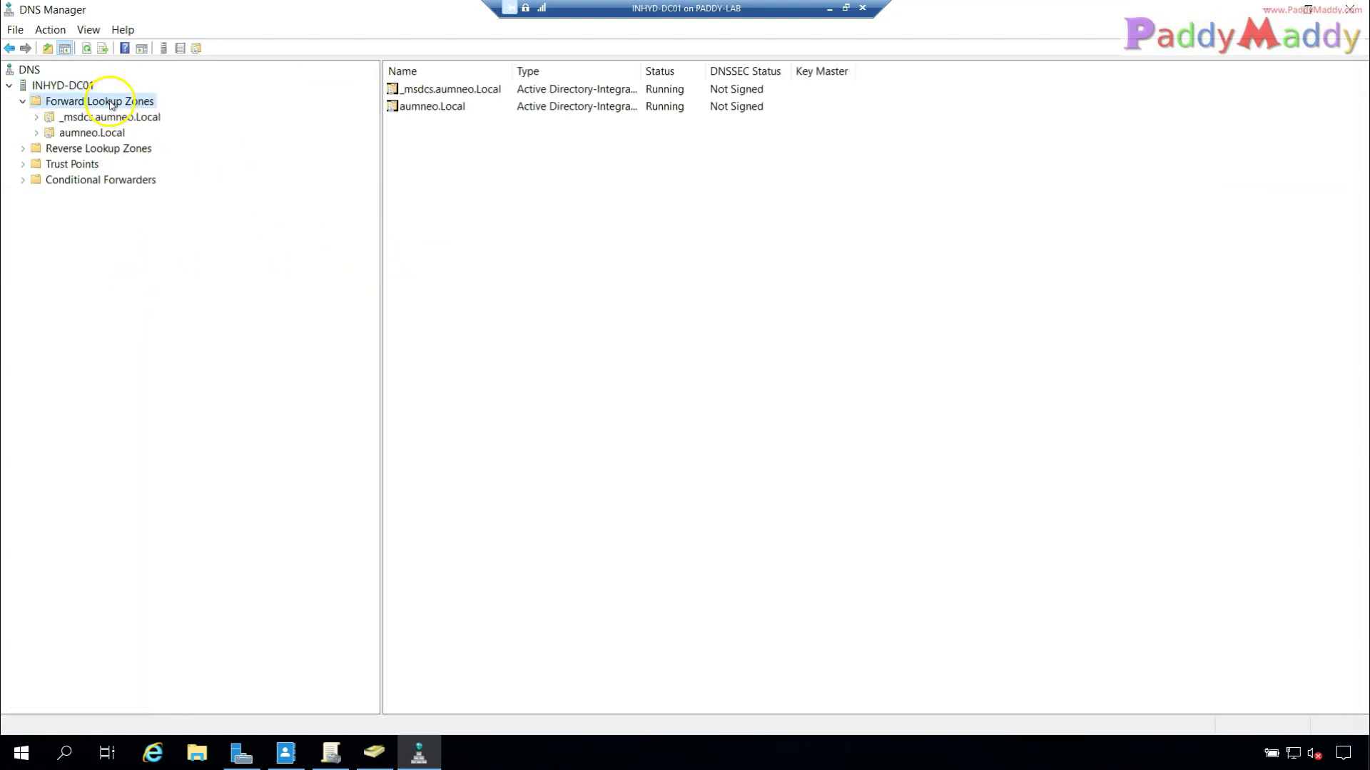
pyautogui.doubleClick(95, 134)
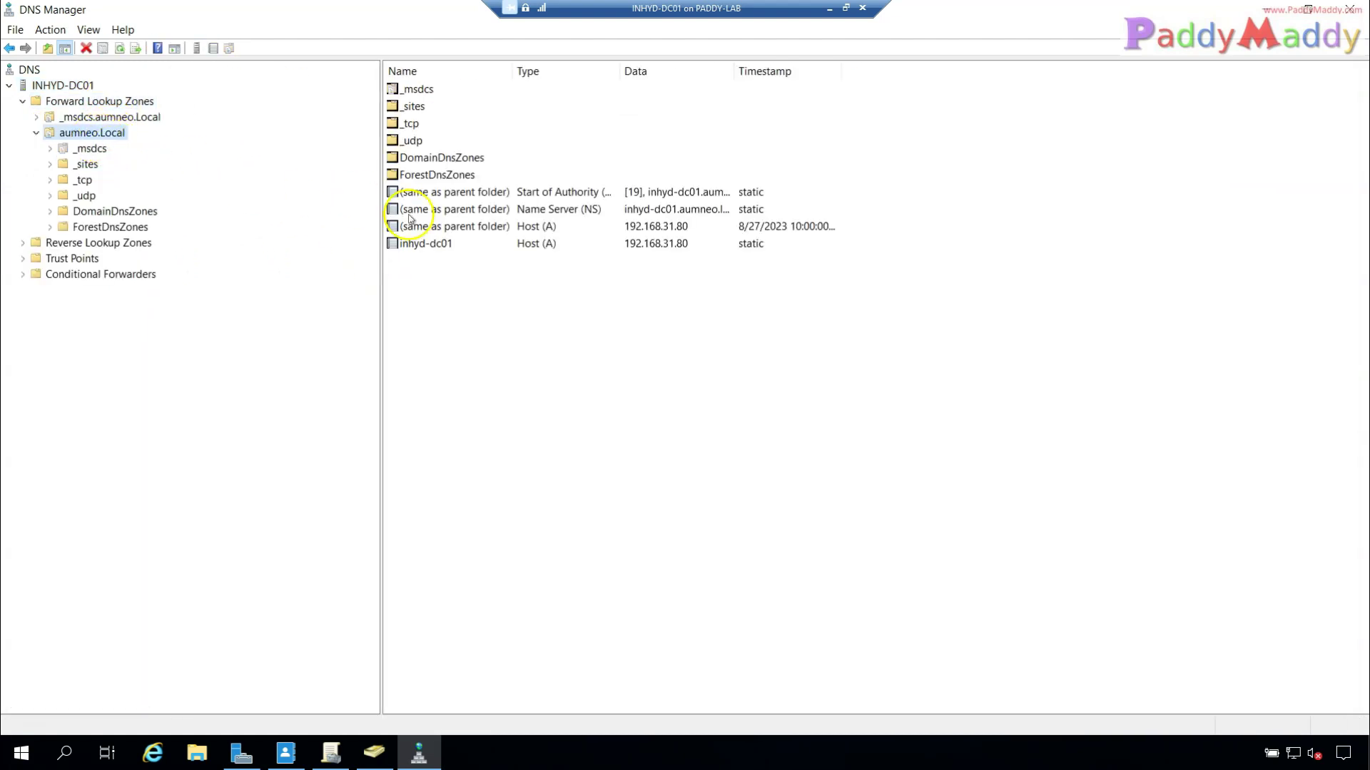
pyautogui.doubleClick(117, 117)
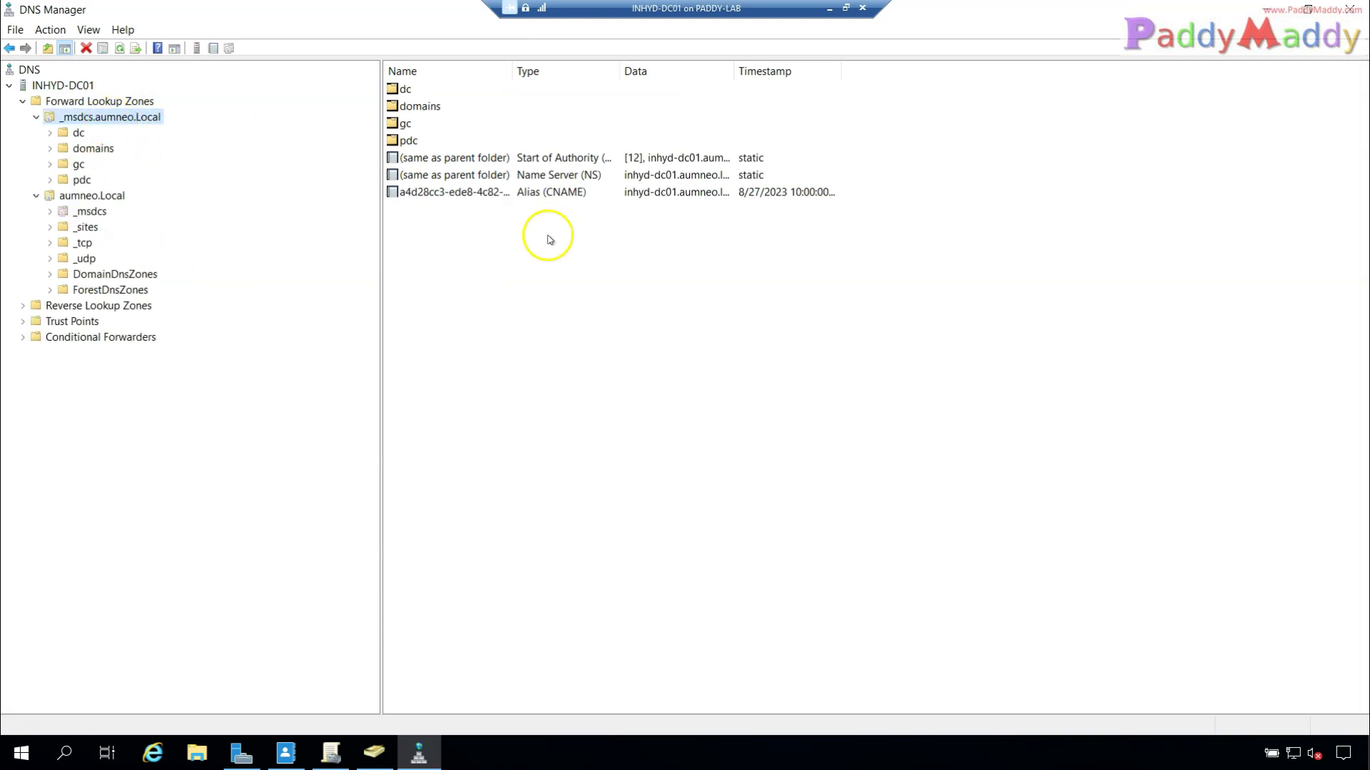
pyautogui.doubleClick(80, 180)
# Browse the gc, dc, domains, pdc and _sites records, then select Reverse Lookup Zones.
pyautogui.click(77, 164)
pyautogui.click(71, 132)
pyautogui.click(92, 149)
pyautogui.click(79, 164)
pyautogui.click(81, 180)
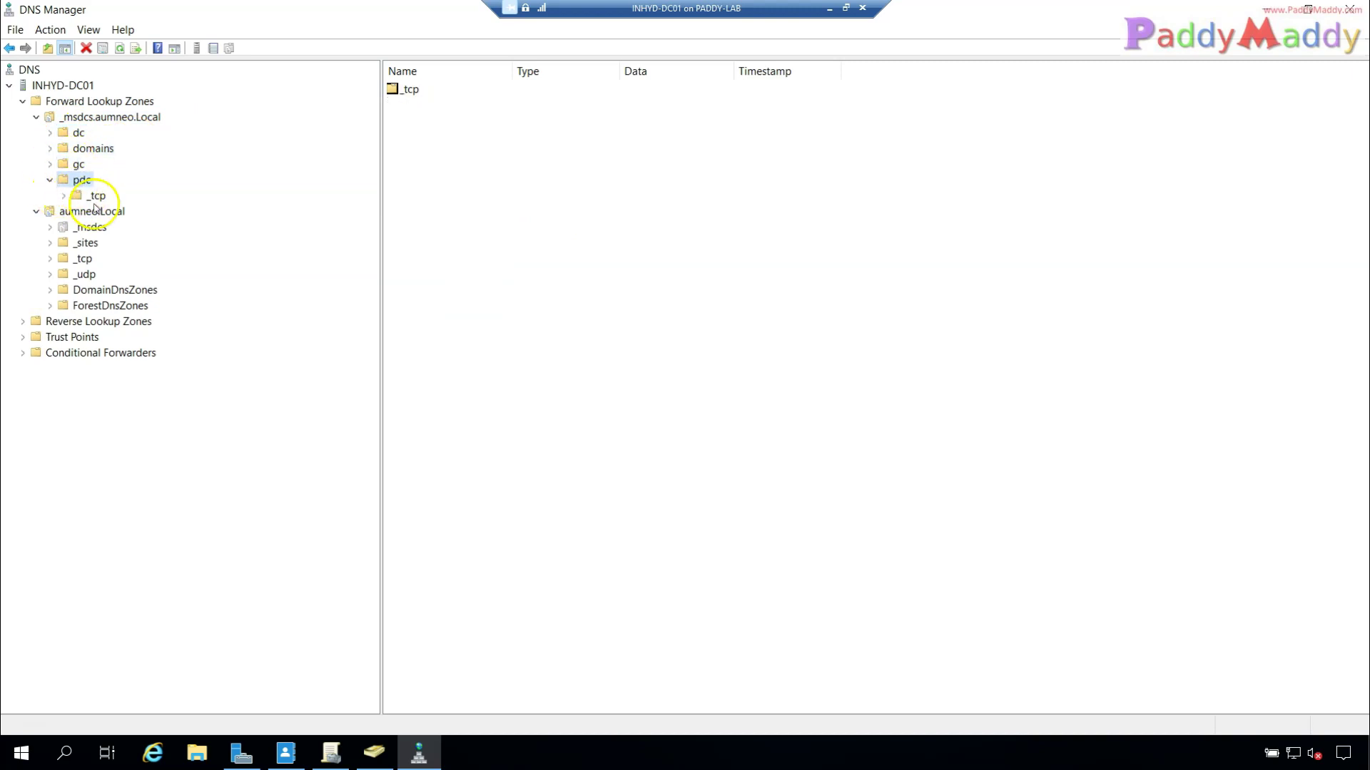
pyautogui.doubleClick(86, 242)
pyautogui.click(90, 227)
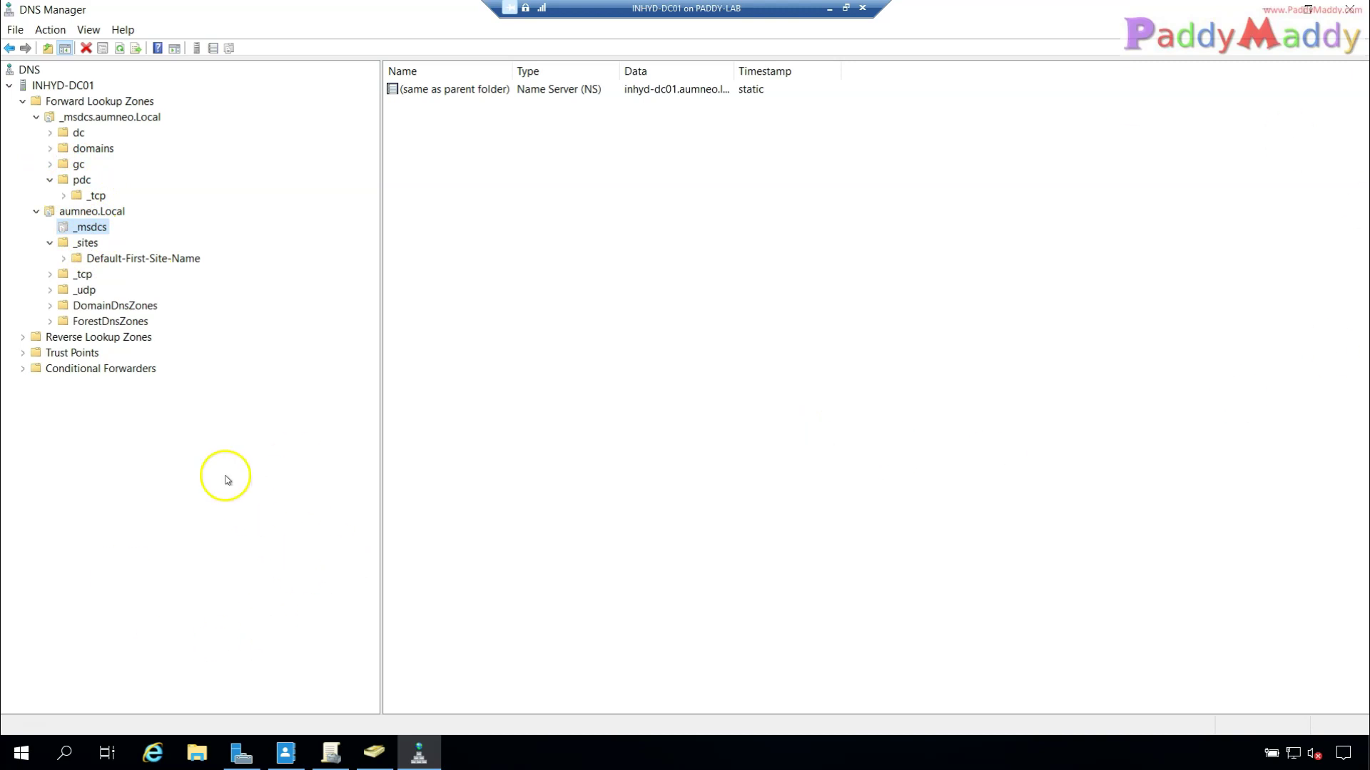
pyautogui.click(65, 338)
# Create the AD-integrated primary IPv4 reverse zone for 192.168.31 with secure-only updates.
pyautogui.rightClick(97, 341)
pyautogui.click(137, 355)
pyautogui.click(316, 331)
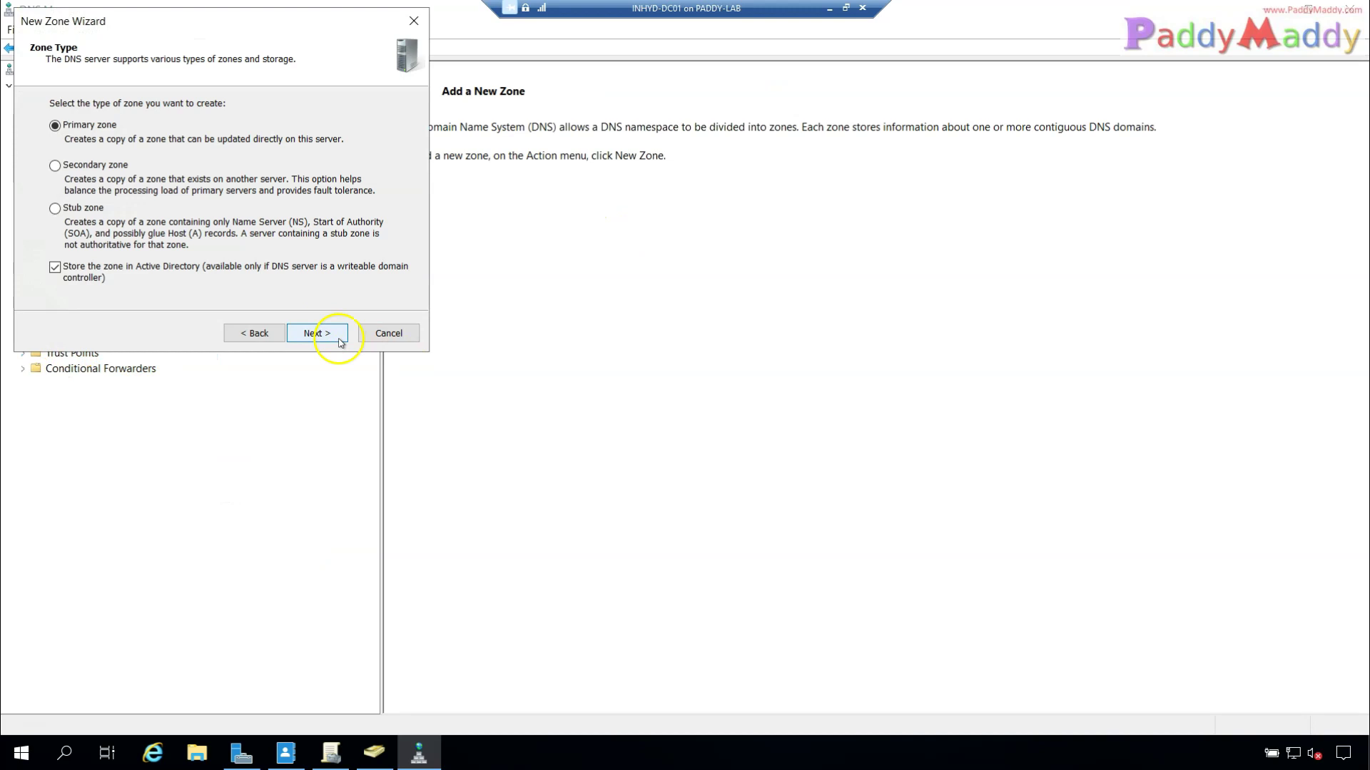
pyautogui.click(309, 335)
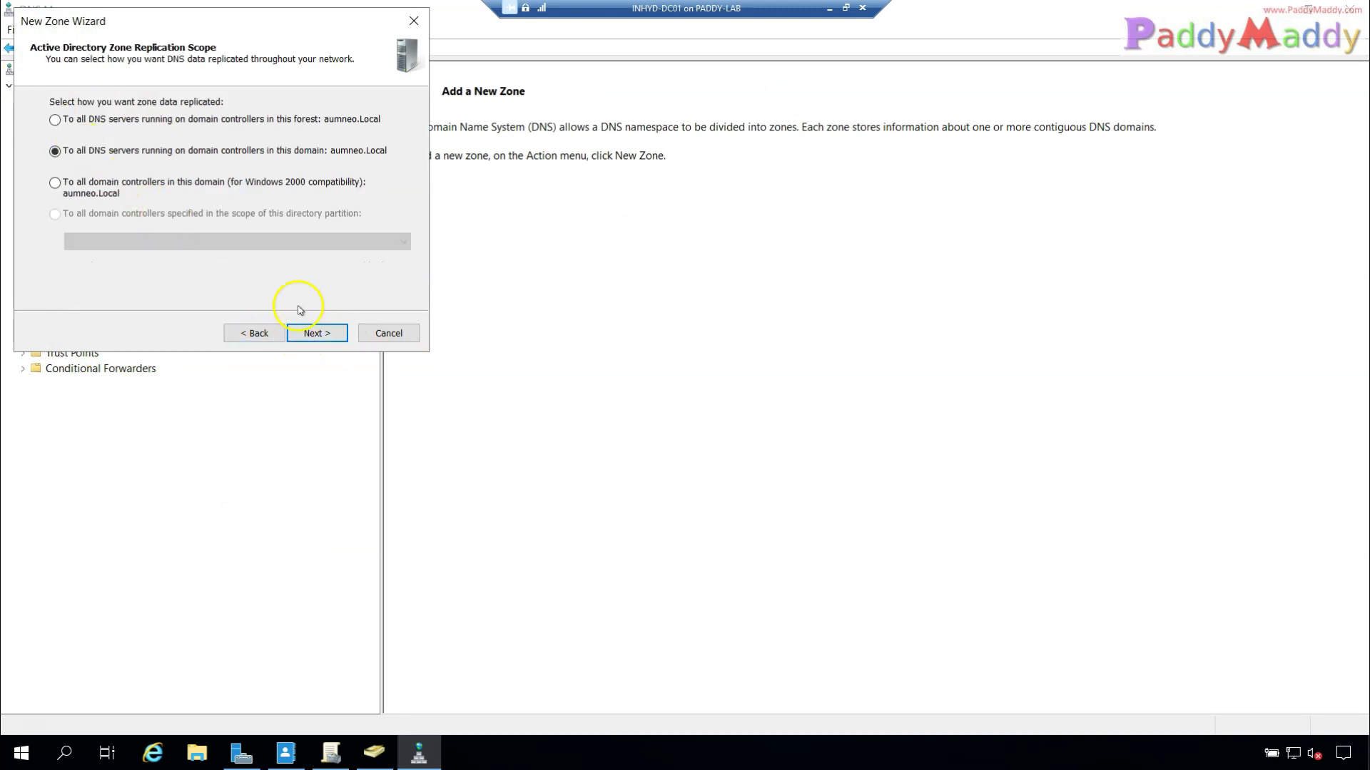
pyautogui.click(306, 335)
pyautogui.click(307, 334)
pyautogui.write('192 .168 .31 .')
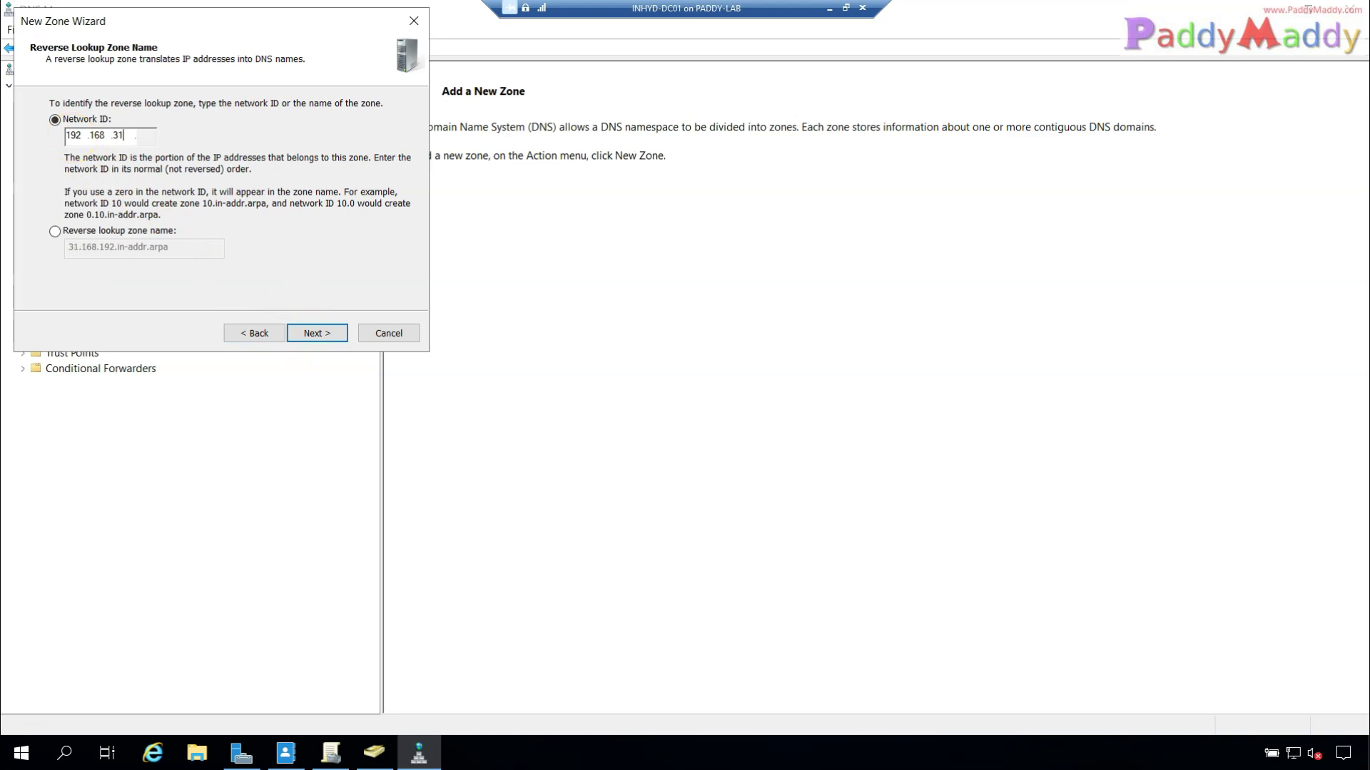
pyautogui.click(319, 336)
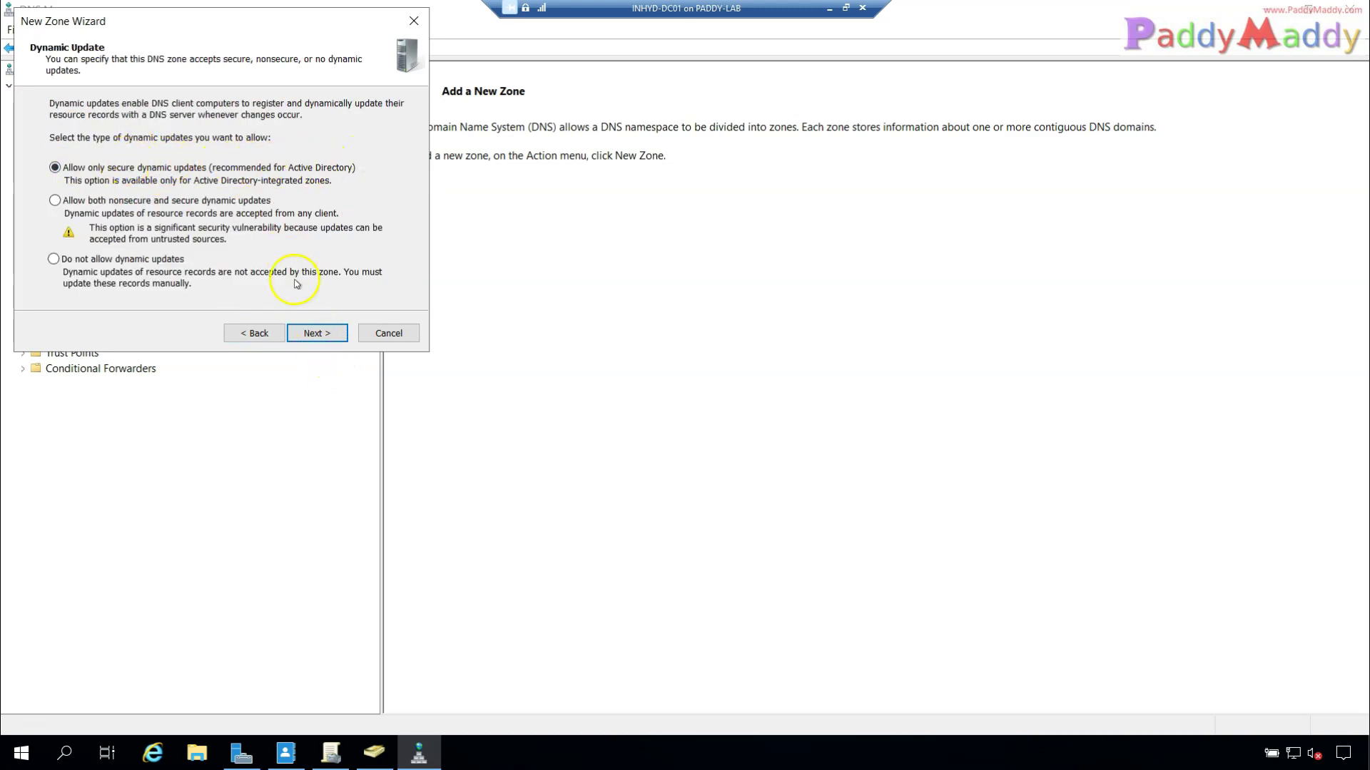
pyautogui.click(323, 333)
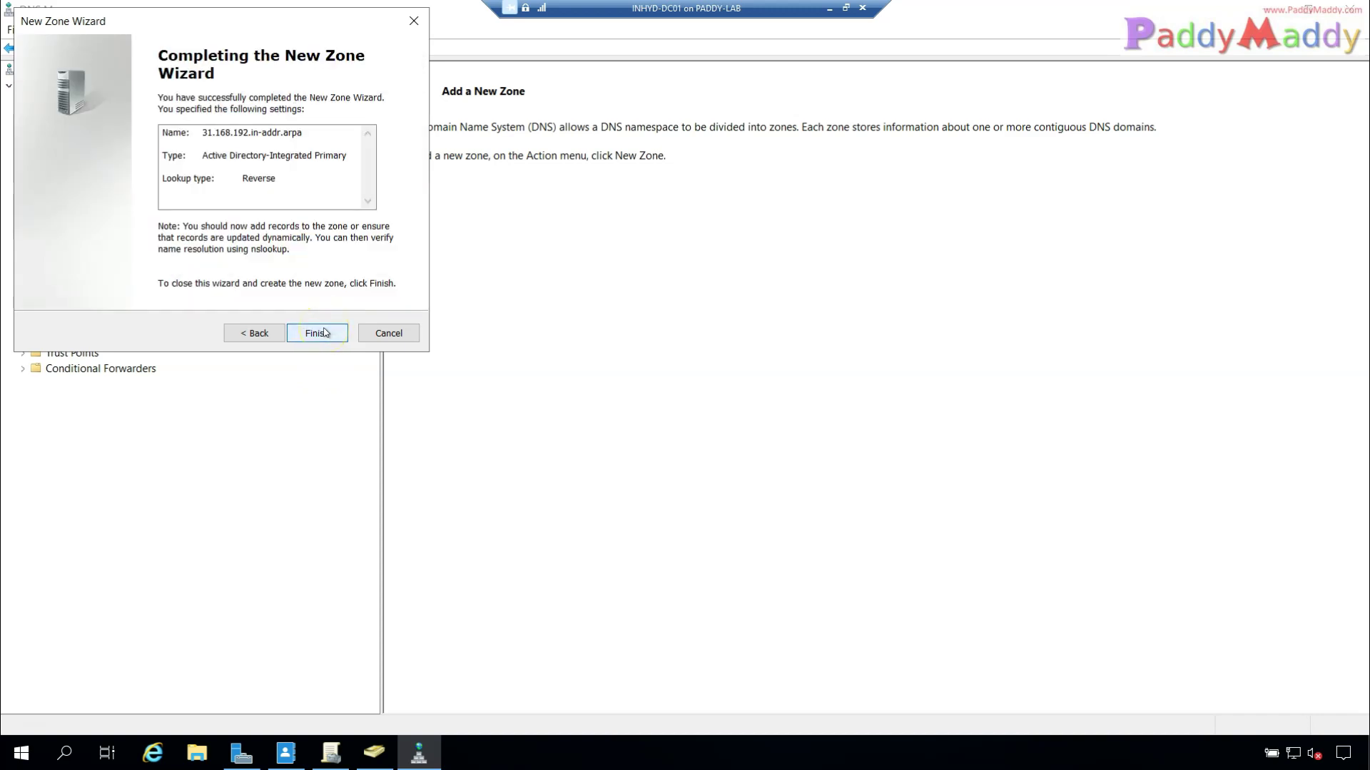
pyautogui.click(318, 333)
pyautogui.doubleClick(120, 338)
pyautogui.click(114, 353)
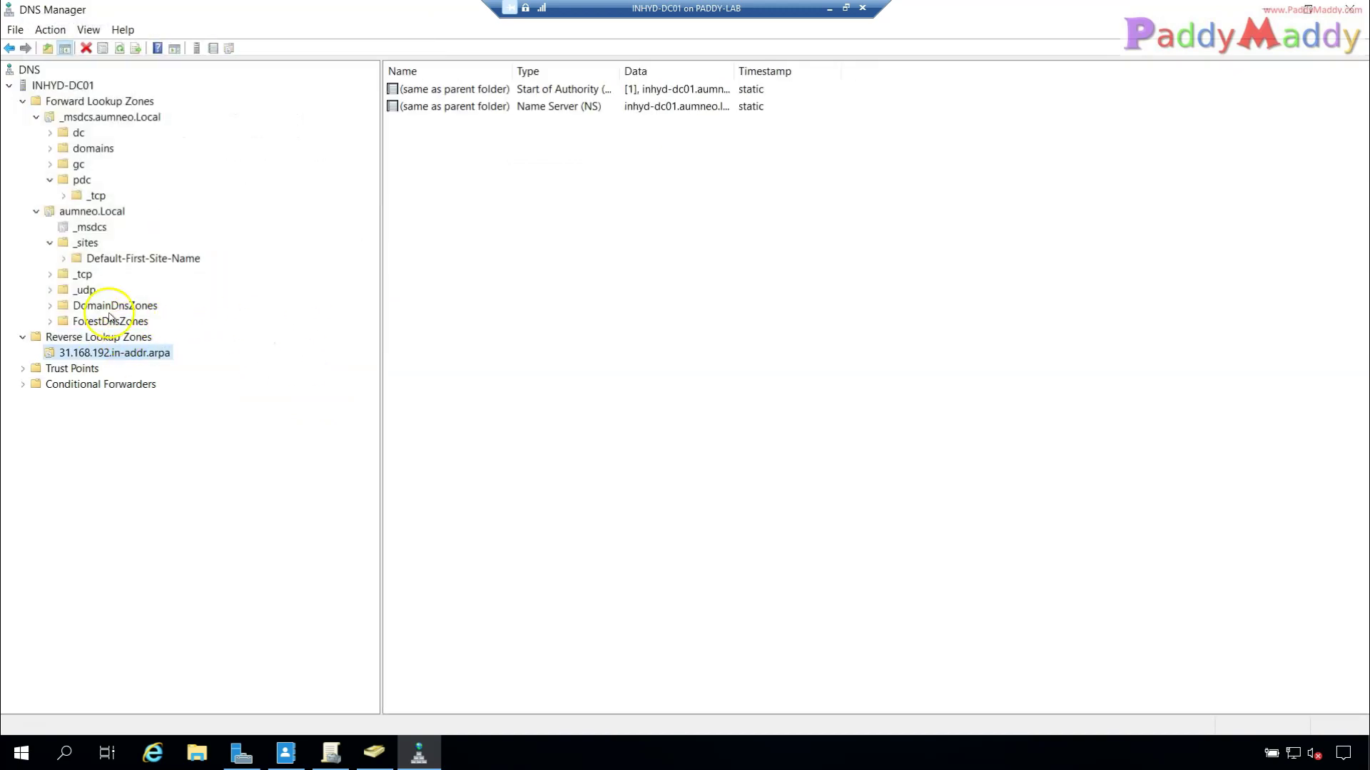
# Turn on Update associated pointer (PTR) record for the inhyd-dc01 host record.
pyautogui.click(23, 102)
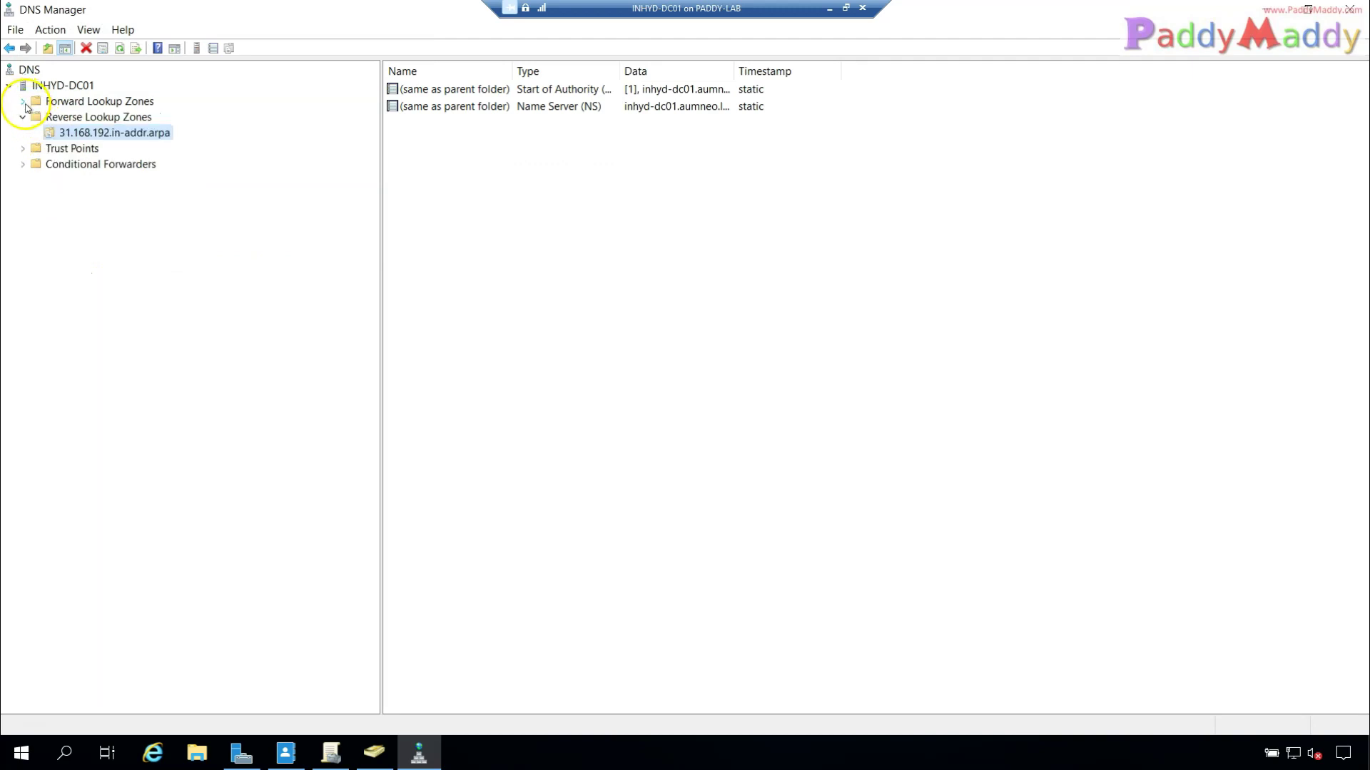
pyautogui.doubleClick(110, 102)
pyautogui.doubleClick(108, 133)
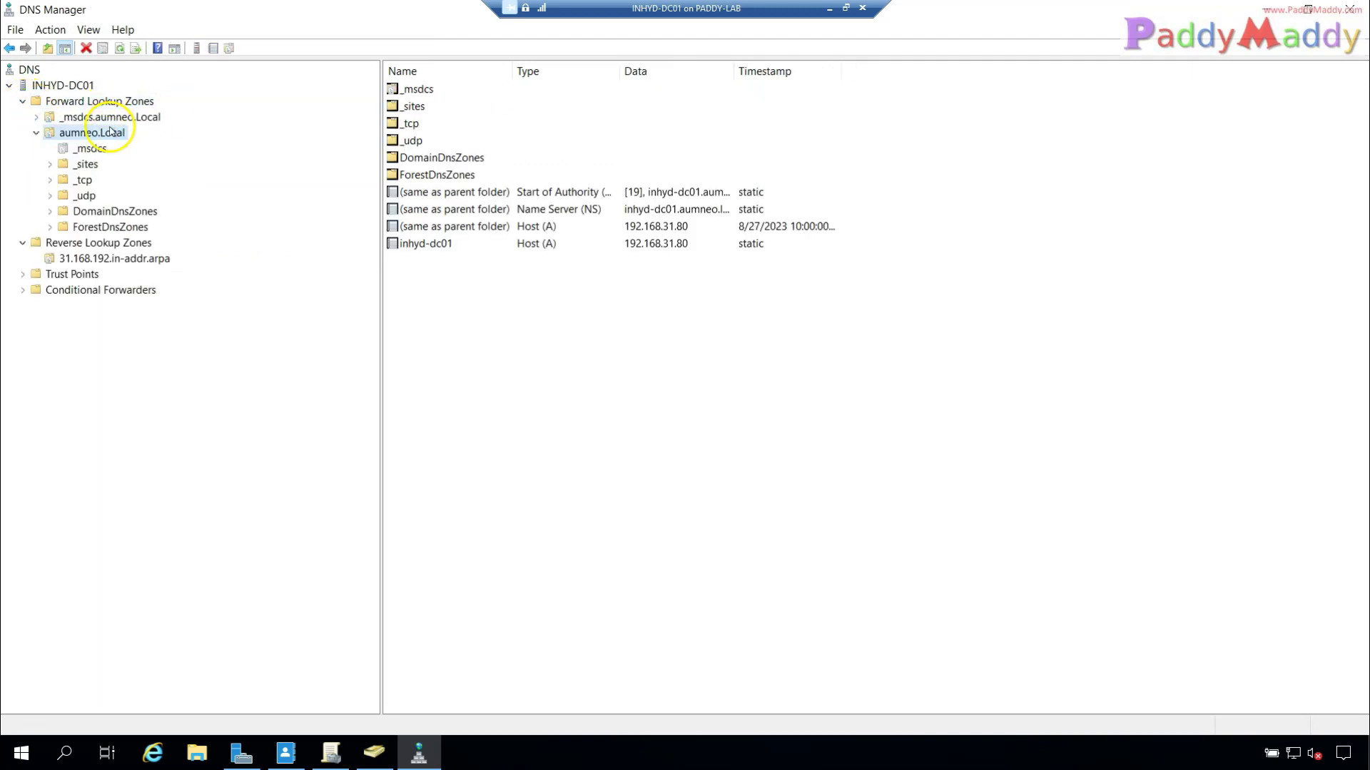
pyautogui.click(446, 244)
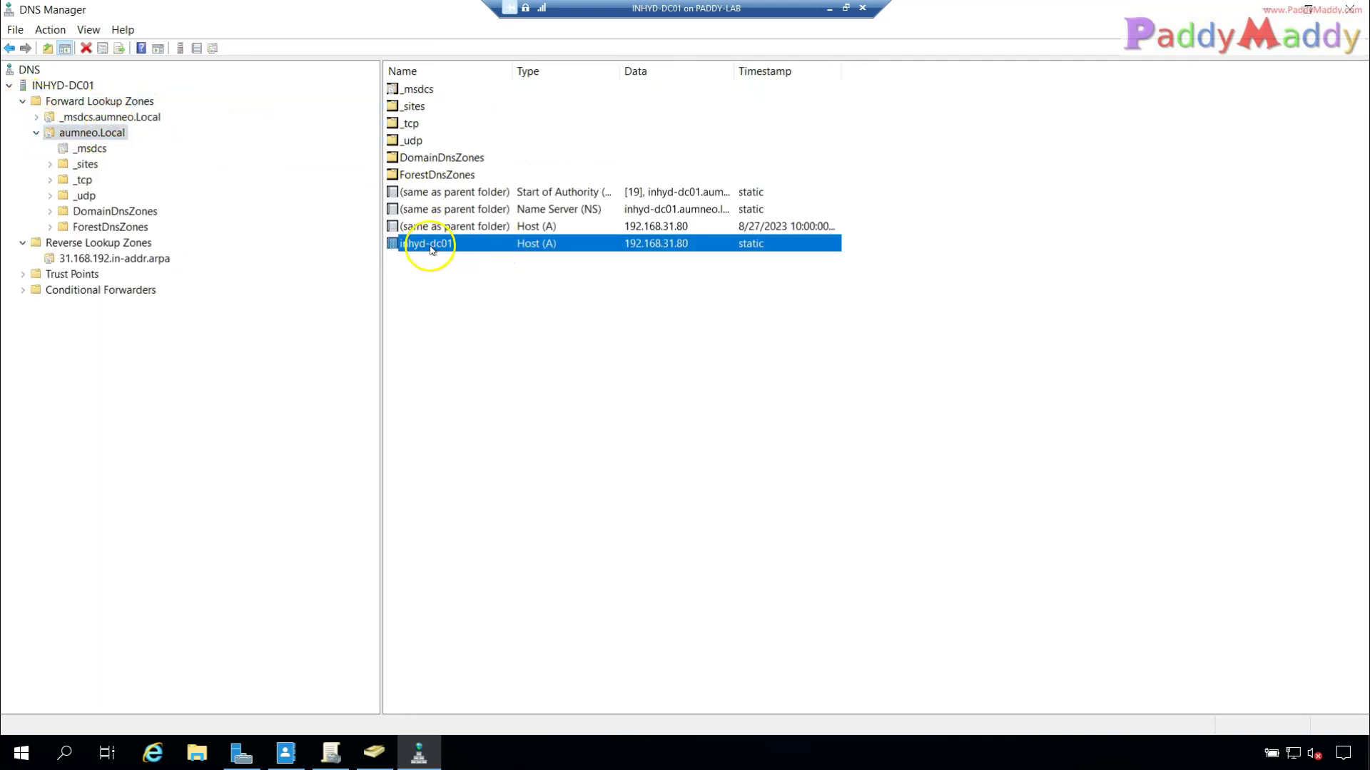
pyautogui.doubleClick(428, 245)
pyautogui.click(522, 367)
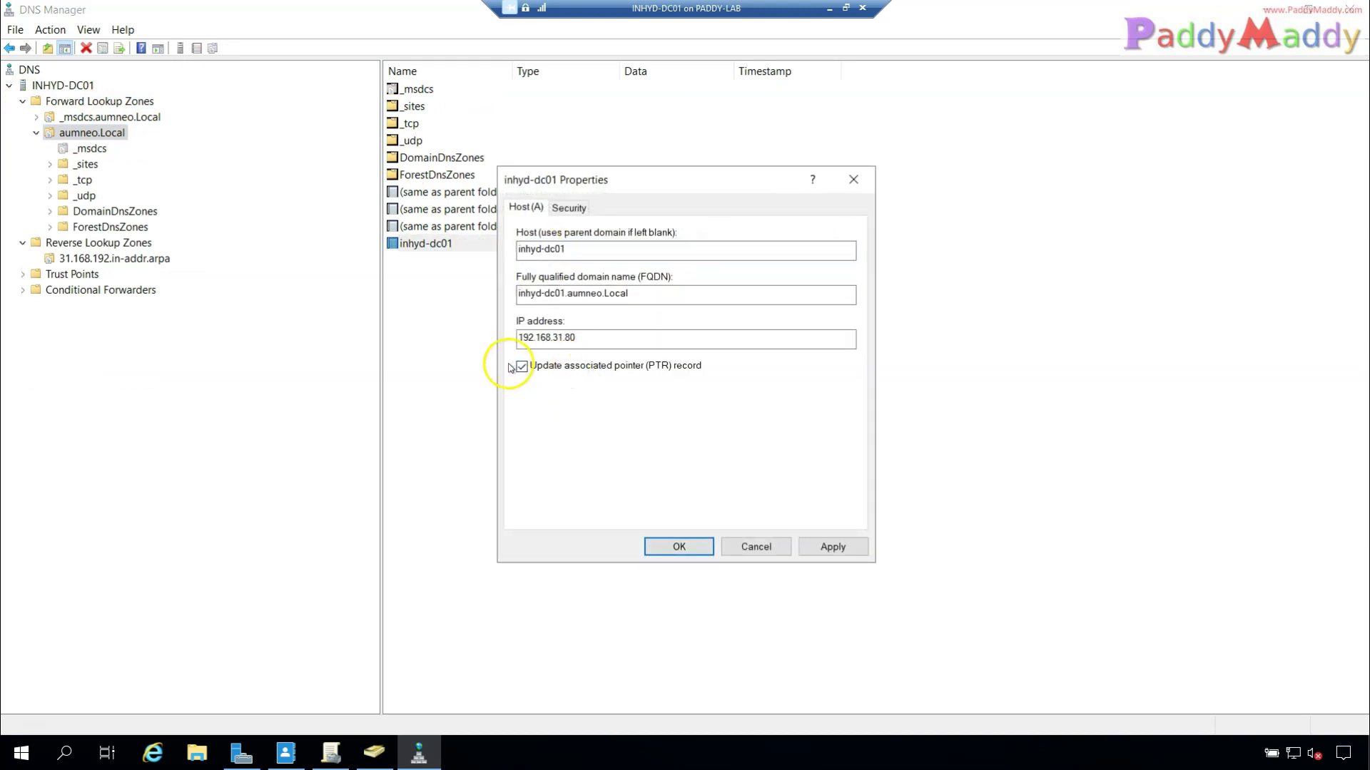
pyautogui.click(695, 549)
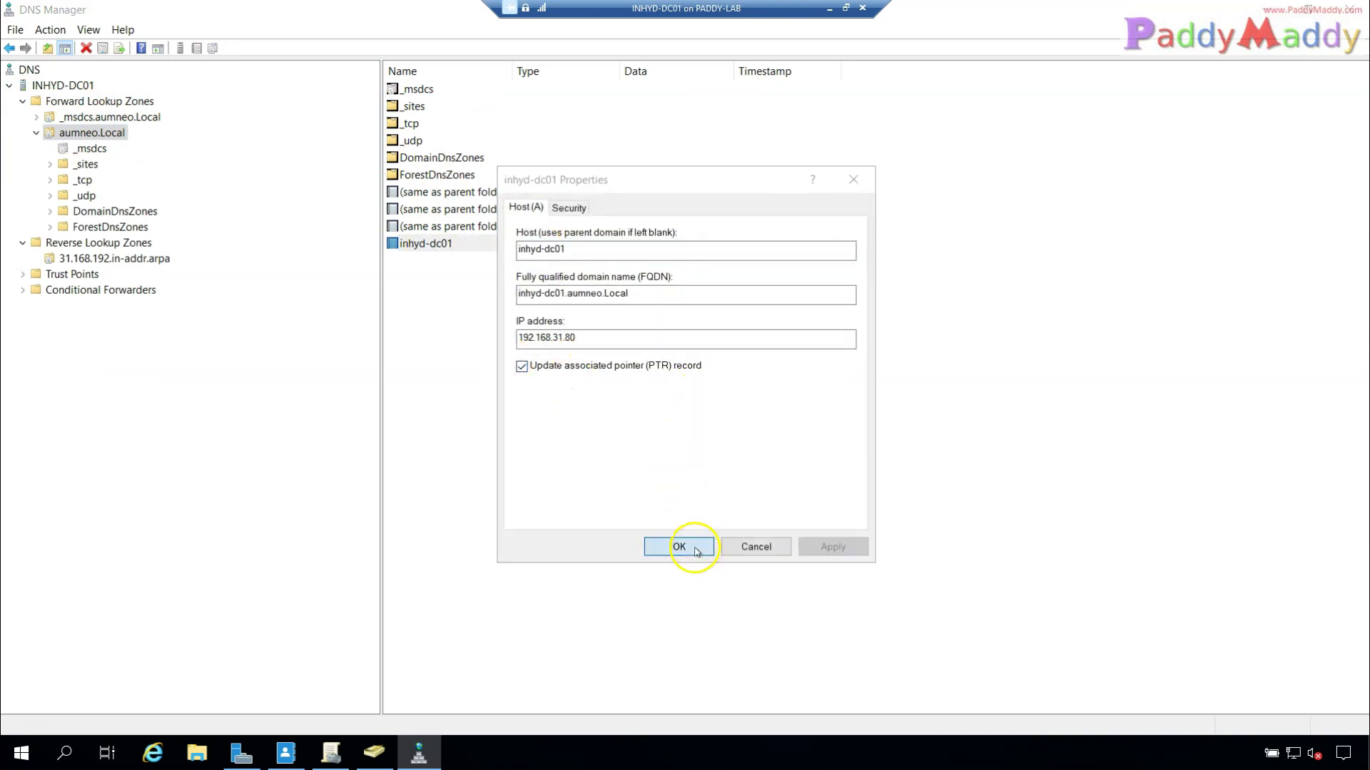
# Refresh the 31.168.192.in-addr.arpa zone to show the 192.168.31.80 PTR record.
pyautogui.click(94, 233)
pyautogui.click(109, 259)
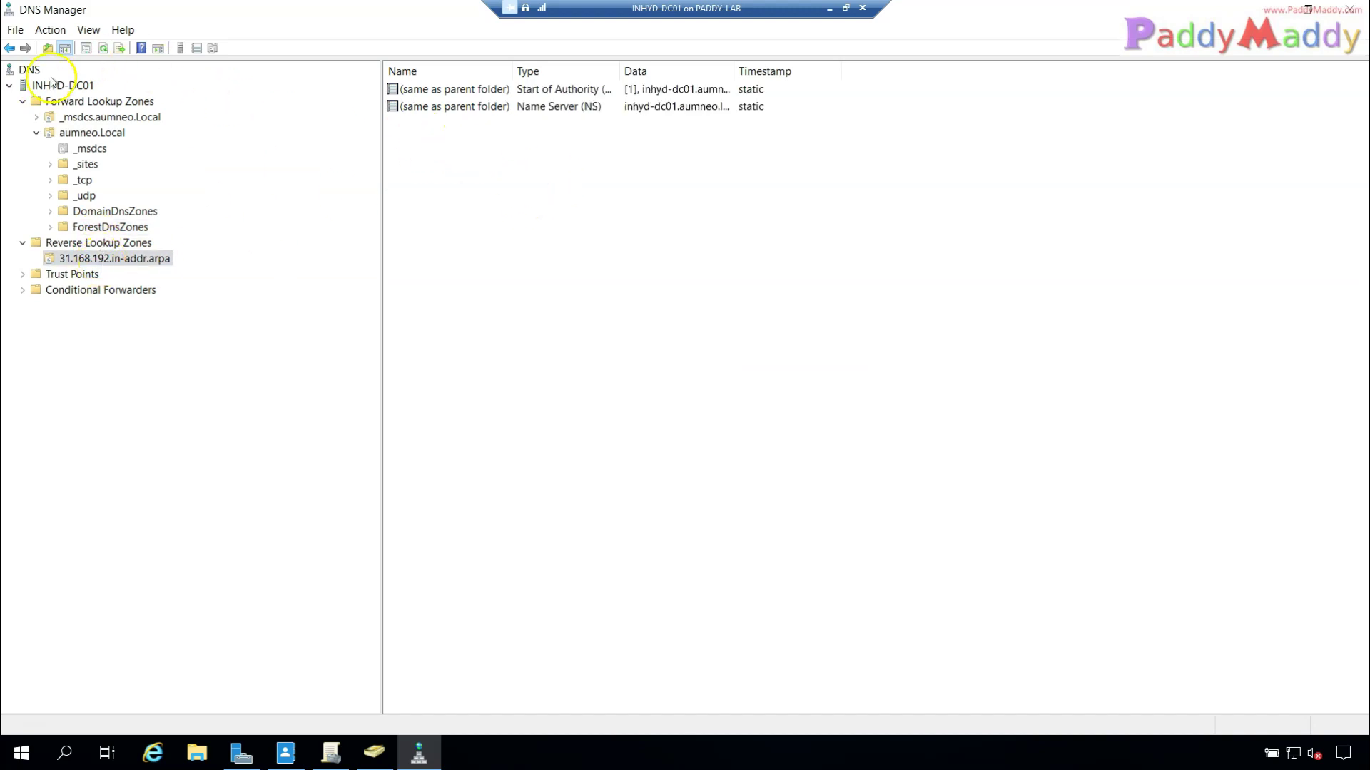
pyautogui.click(104, 48)
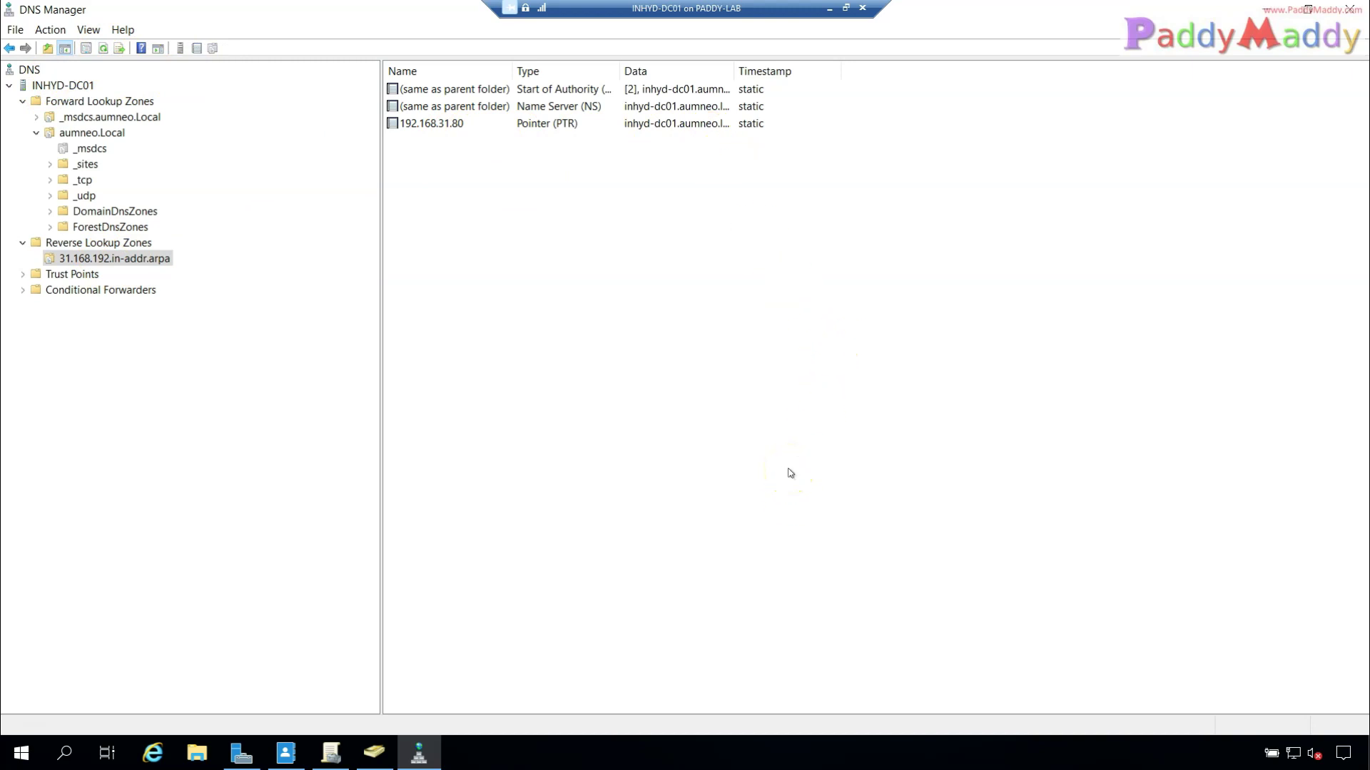
pyautogui.click(21, 752)
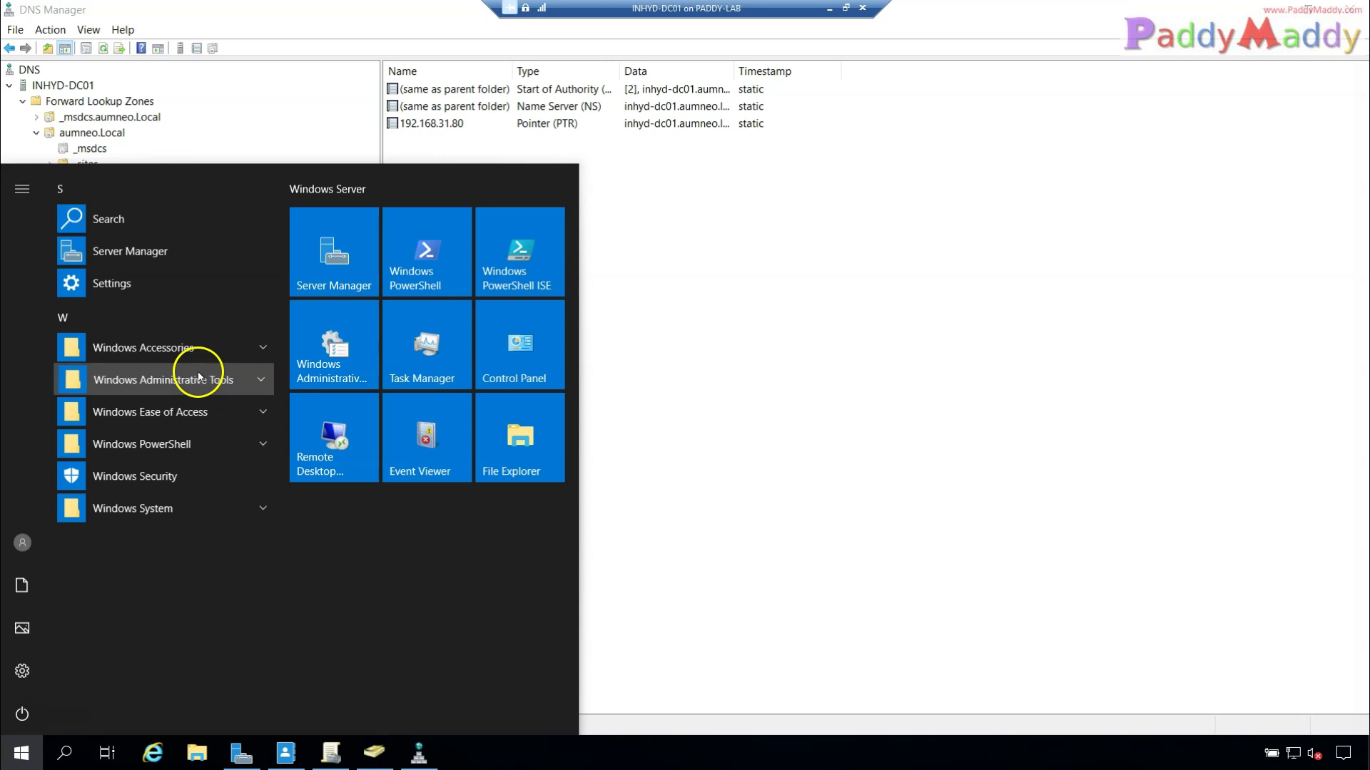
# Launch Active Directory Sites and Services from the Windows Administrative Tools list.
pyautogui.click(198, 376)
pyautogui.scroll(-5, 200, 610)
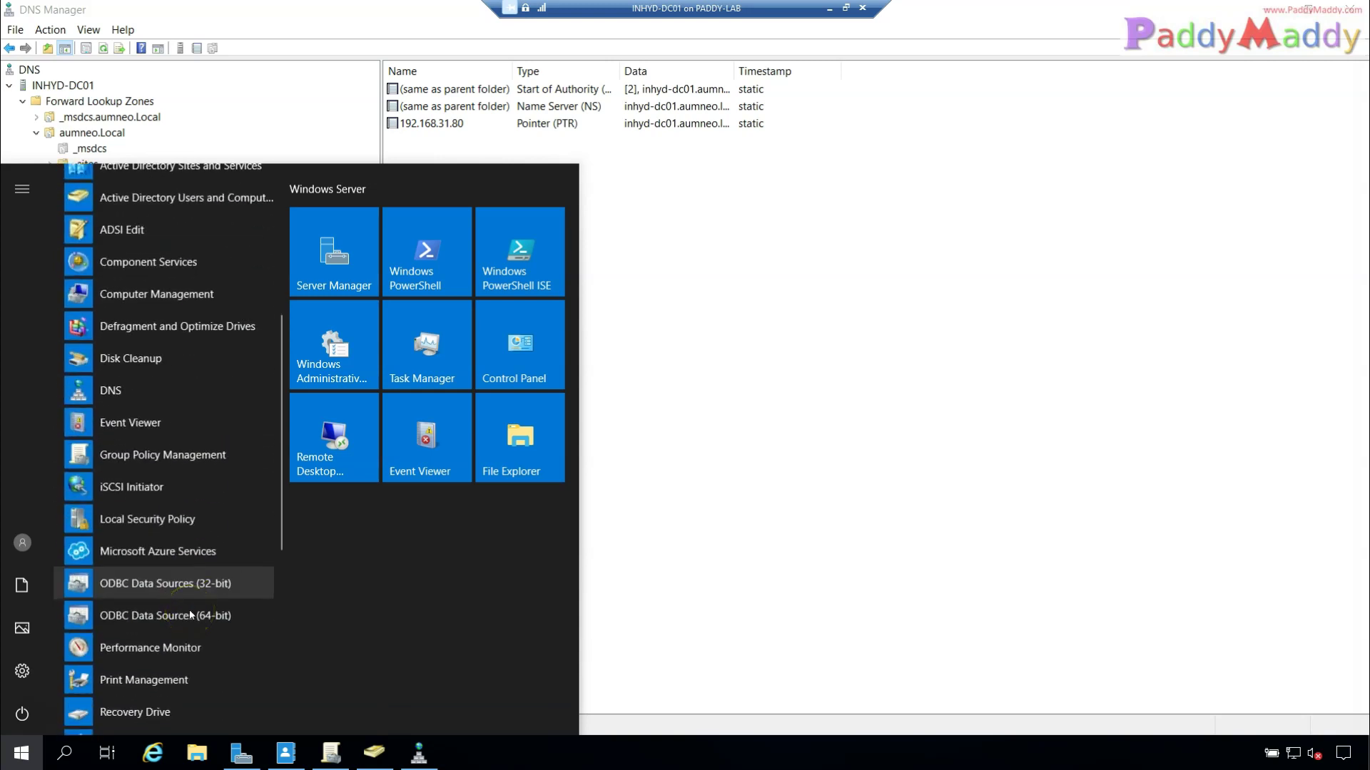
pyautogui.scroll(-5, 190, 612)
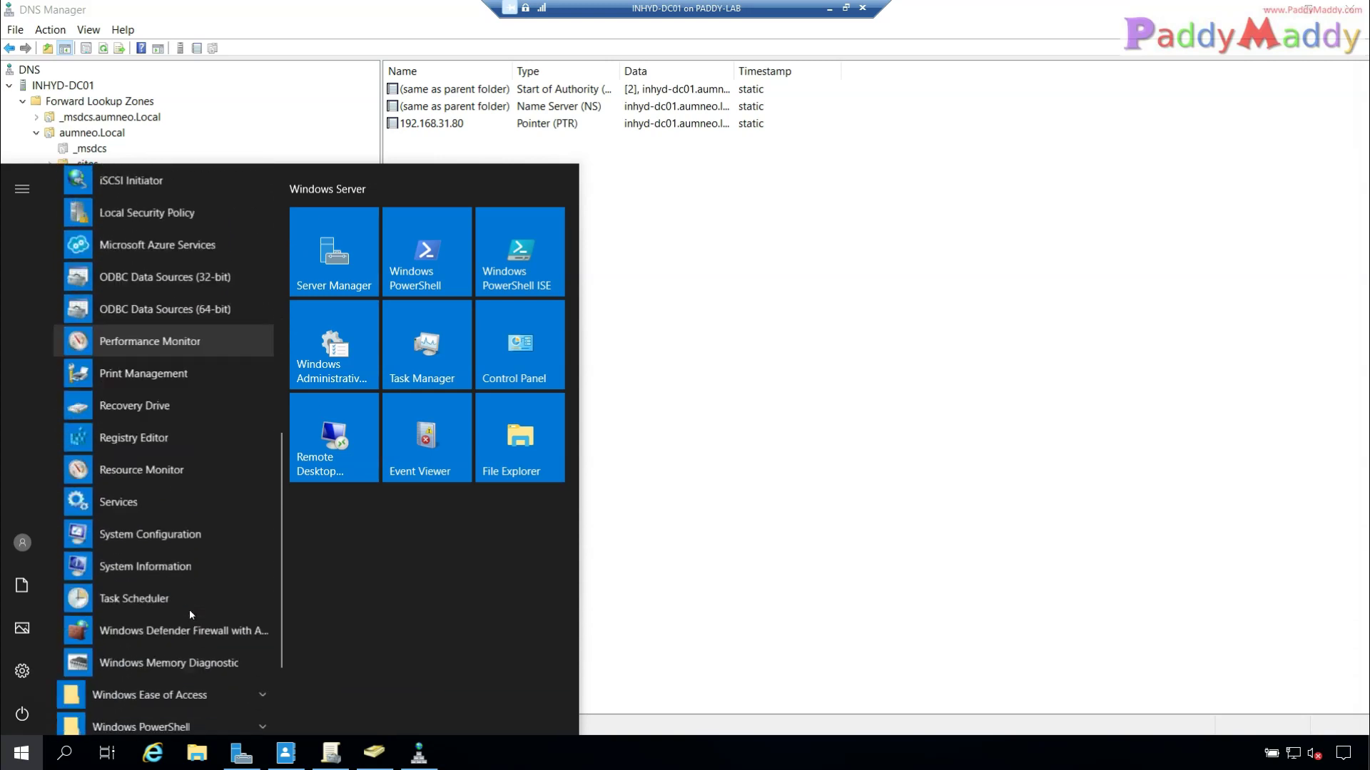
pyautogui.click(178, 512)
pyautogui.scroll(10, 178, 510)
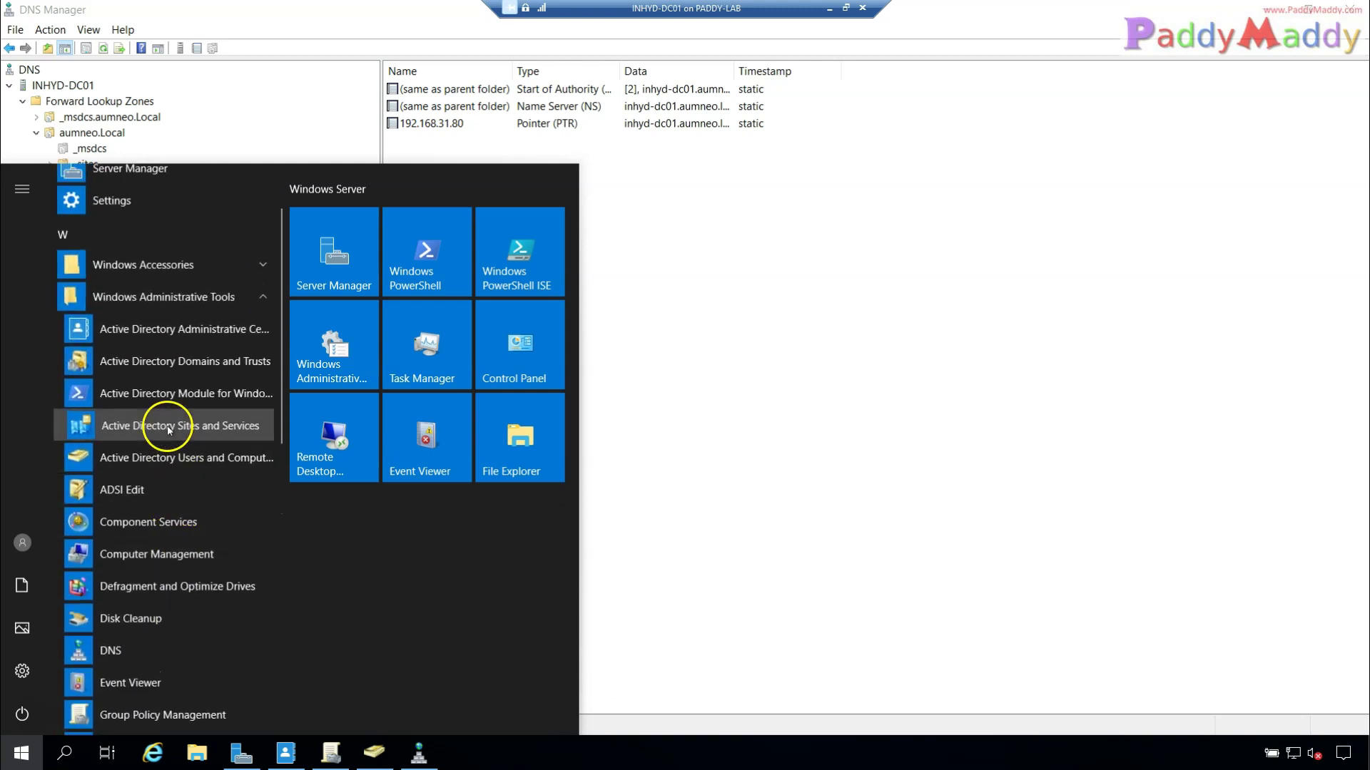
pyautogui.click(170, 426)
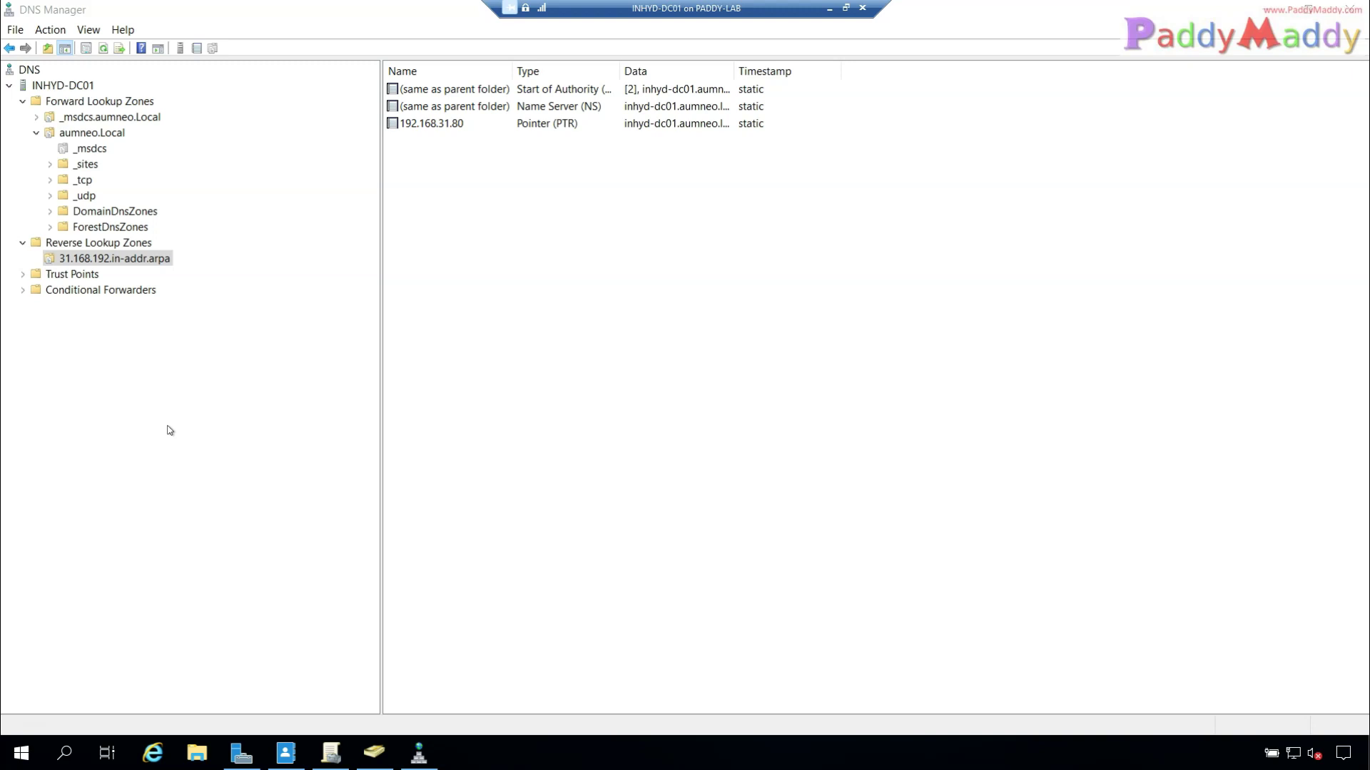
# Rename the Default-First-Site-Name site to Hyderbad.
pyautogui.click(10, 86)
pyautogui.doubleClick(64, 101)
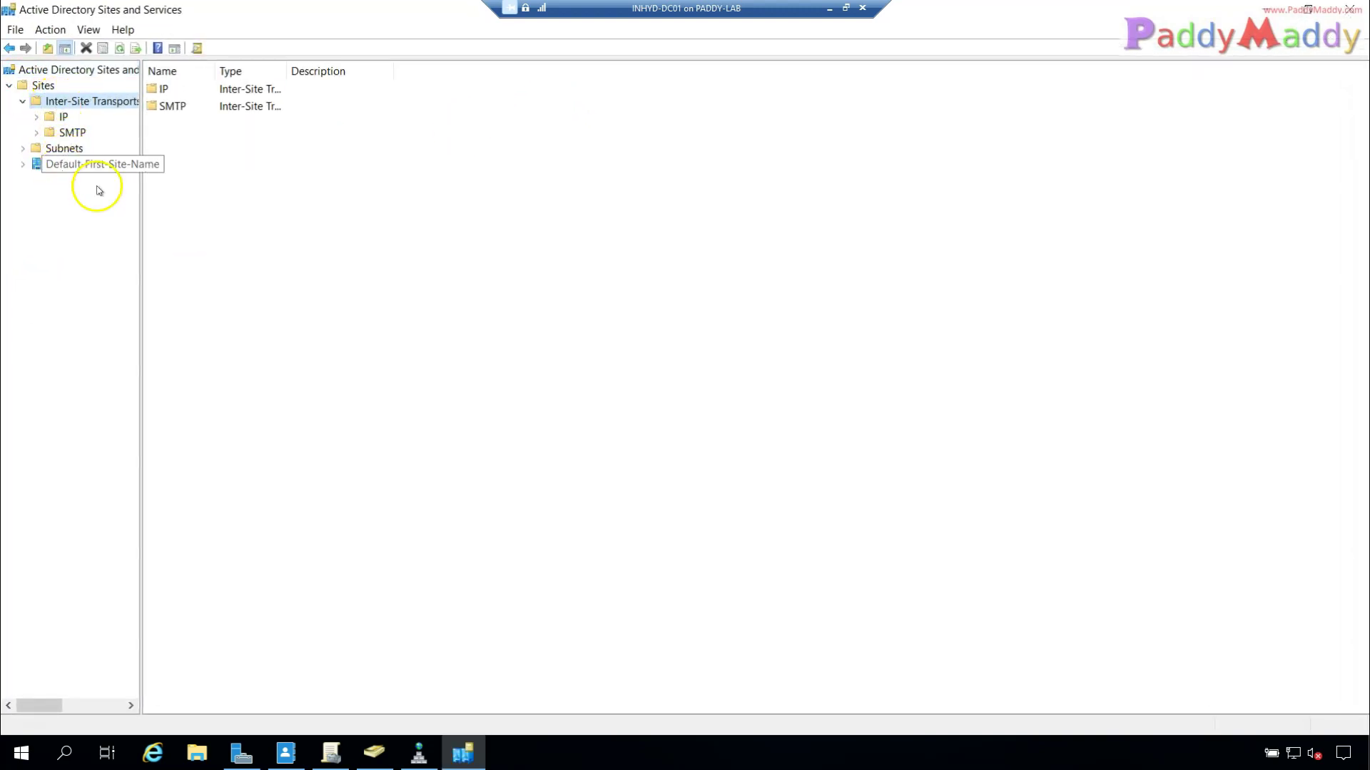
pyautogui.moveTo(141, 217); pyautogui.dragTo(244, 216)
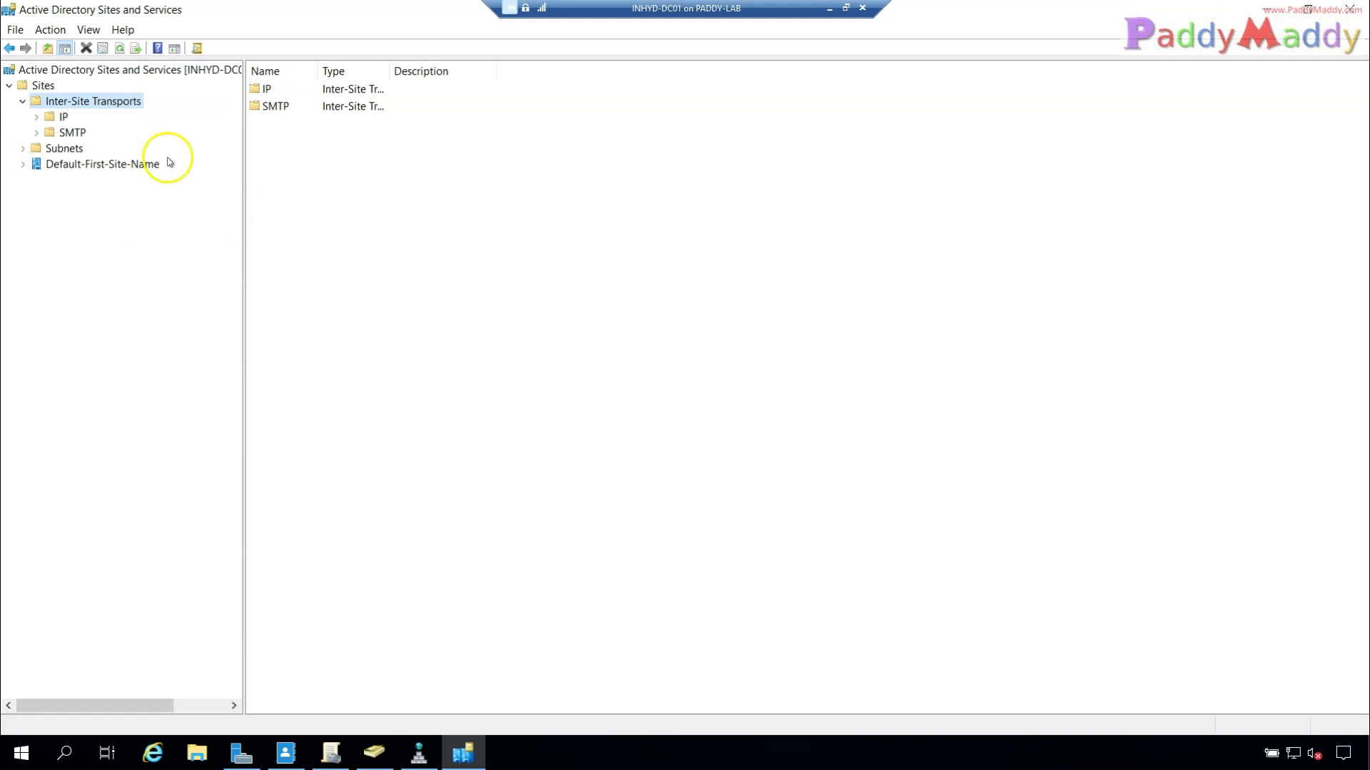
pyautogui.click(78, 164)
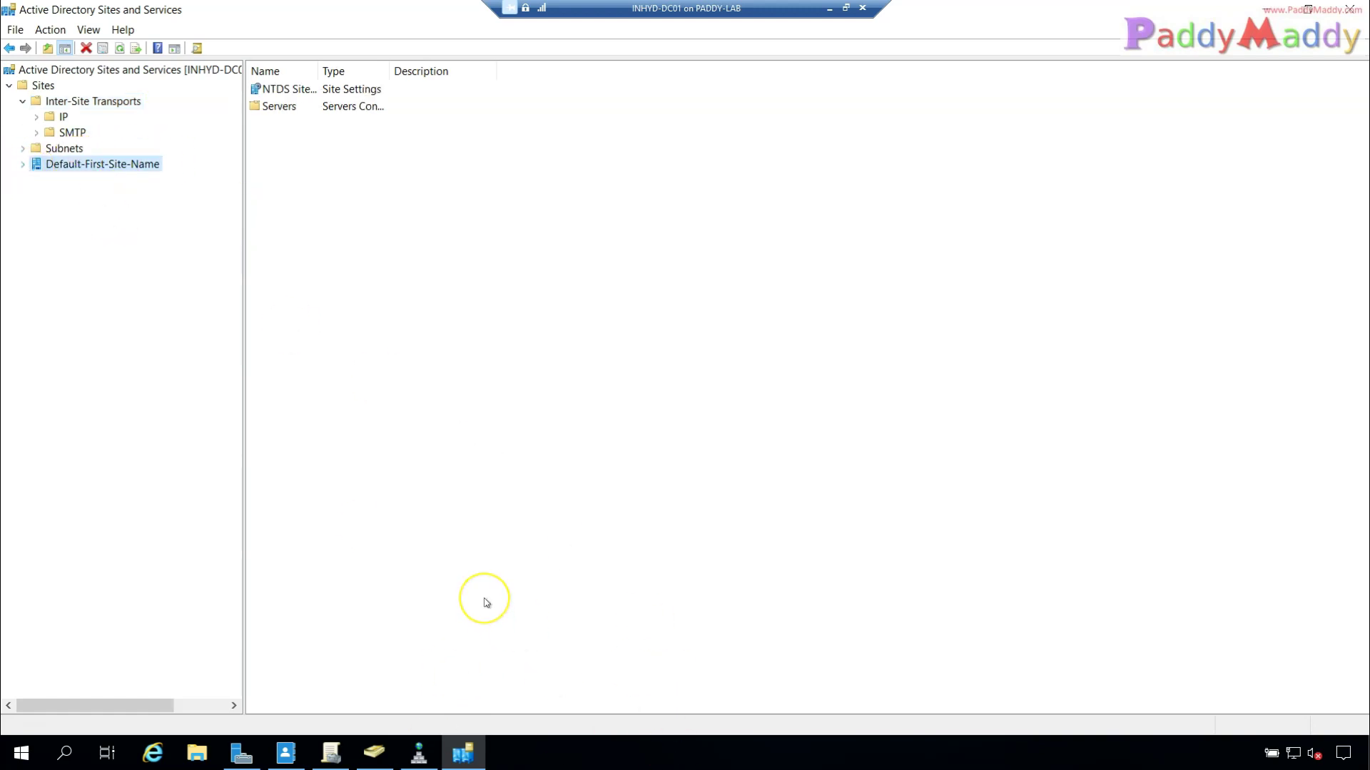
pyautogui.press('F2')
pyautogui.write('Hyderbad')
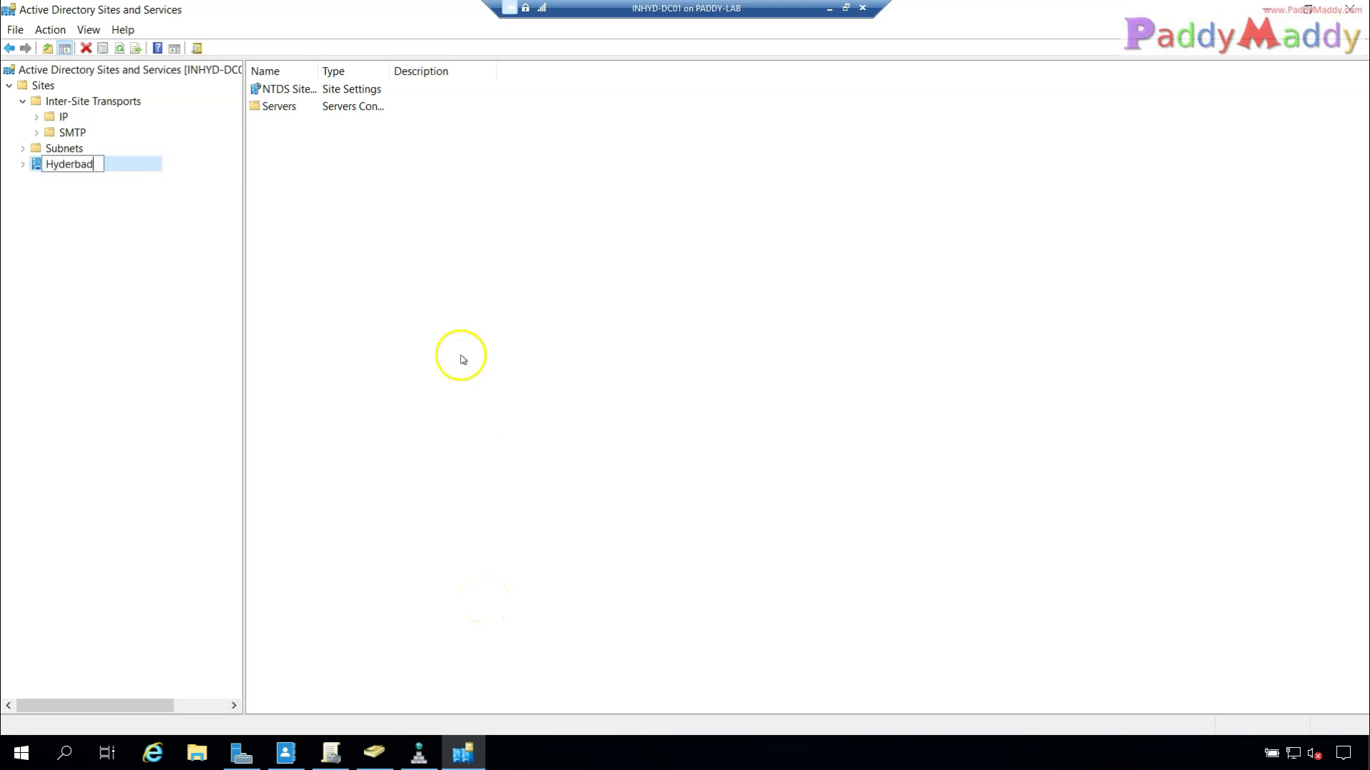
pyautogui.press('Return')
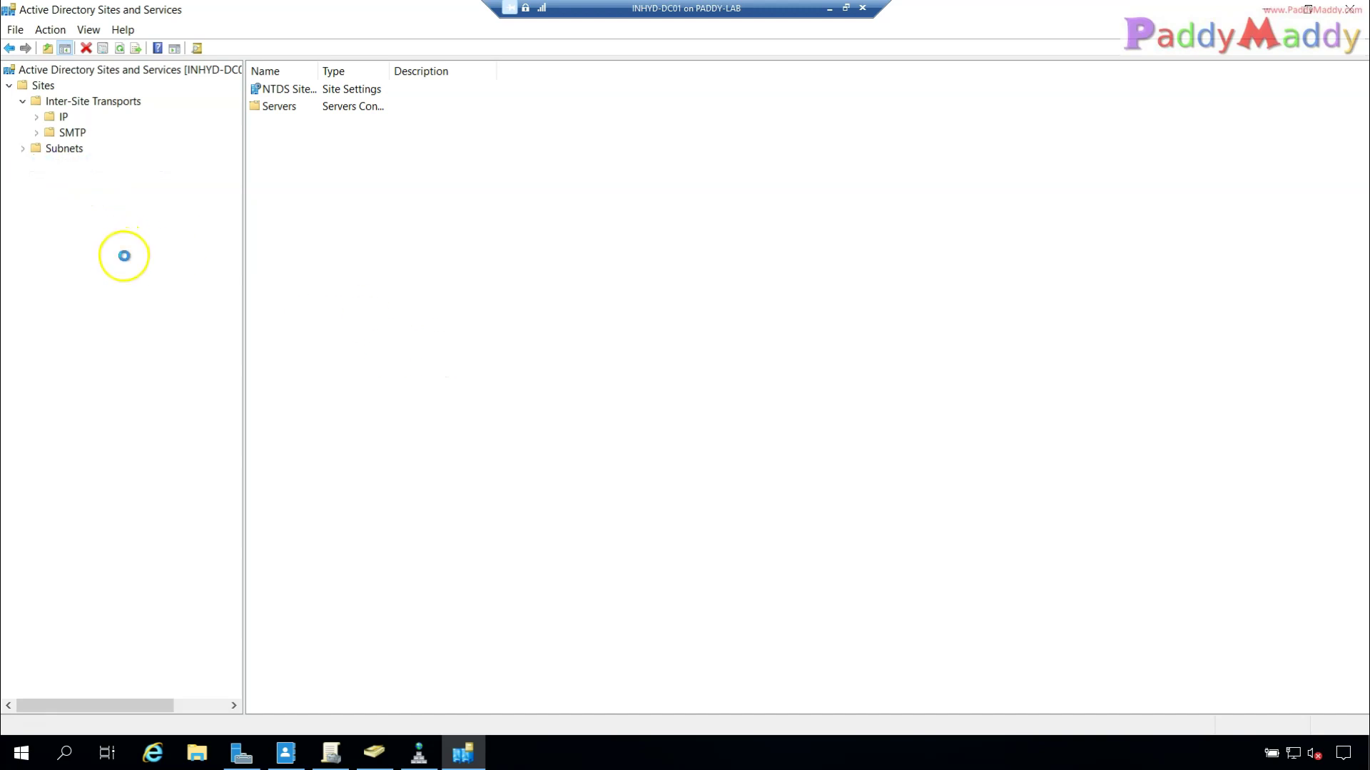
# Confirm INHYD-DC01 is listed under Hyderbad's Servers, then view the empty Subnets list.
pyautogui.click(23, 164)
pyautogui.click(33, 183)
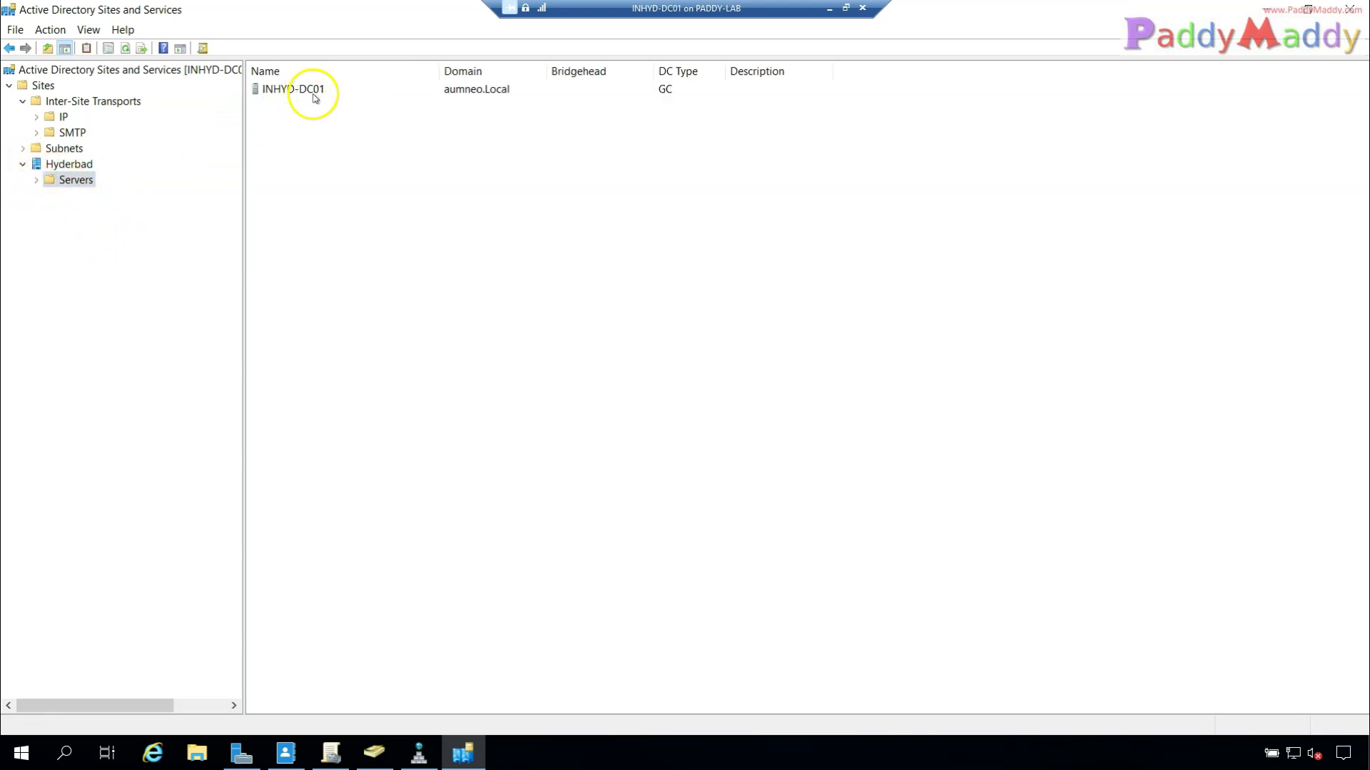
pyautogui.click(438, 279)
pyautogui.click(36, 181)
pyautogui.click(292, 90)
pyautogui.click(477, 340)
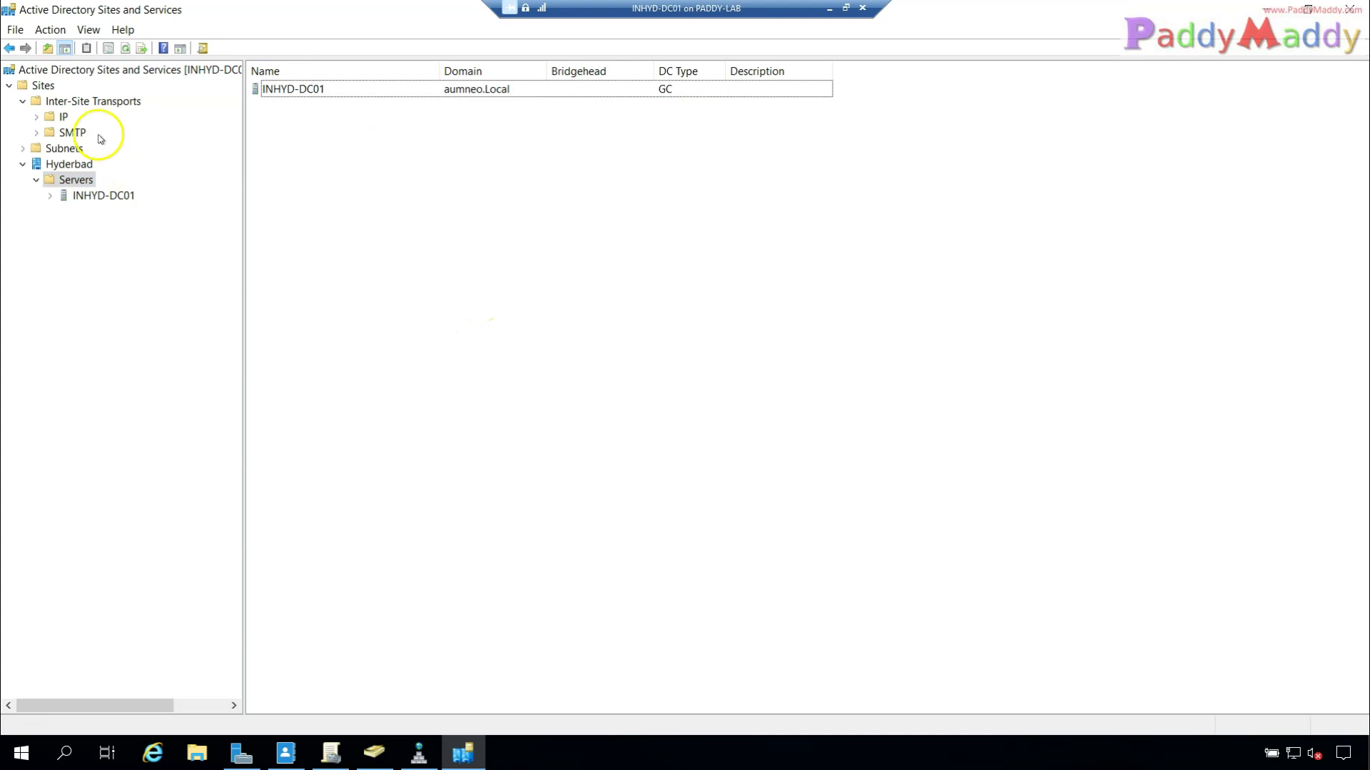
pyautogui.click(63, 150)
# Create subnet 192.168.31.0/24 assigned to the Hyderbad site.
pyautogui.rightClick(65, 152)
pyautogui.click(109, 178)
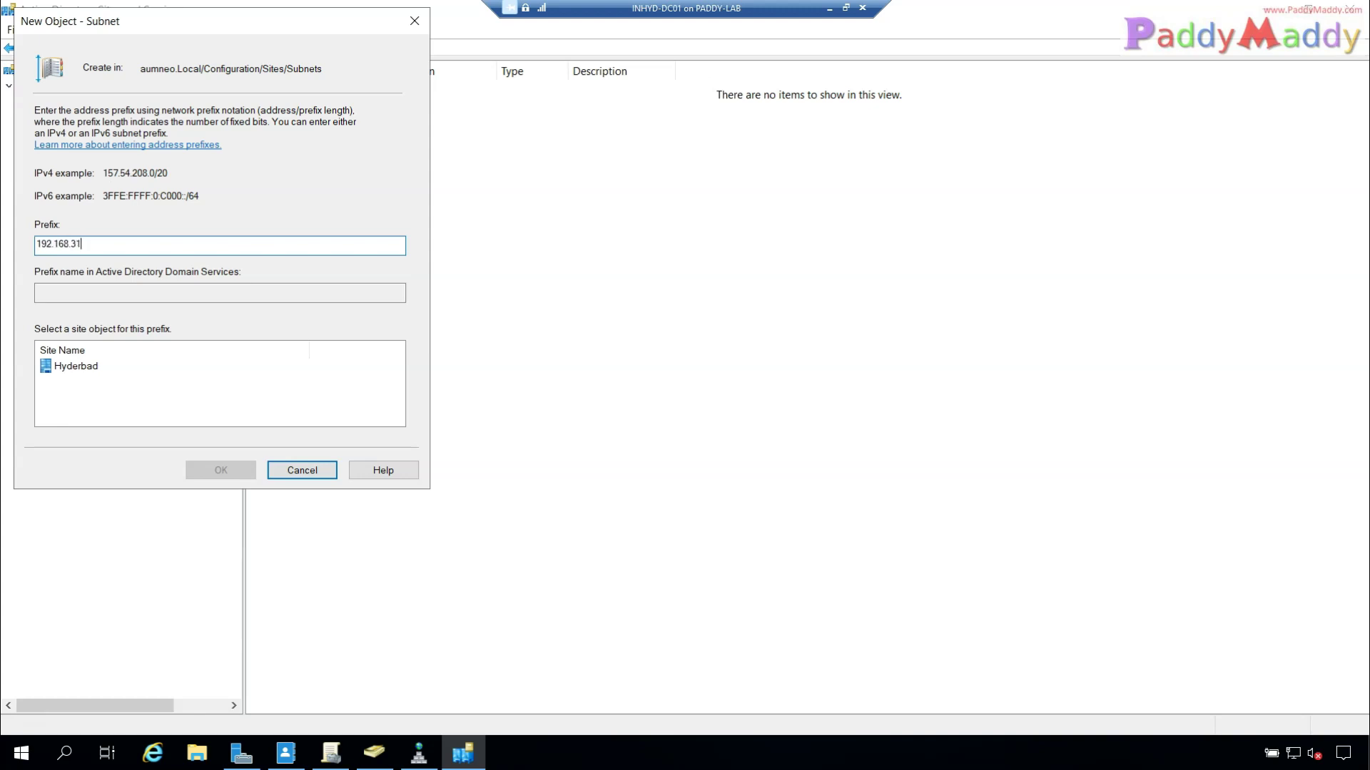
pyautogui.write('192.168.31.0/24')
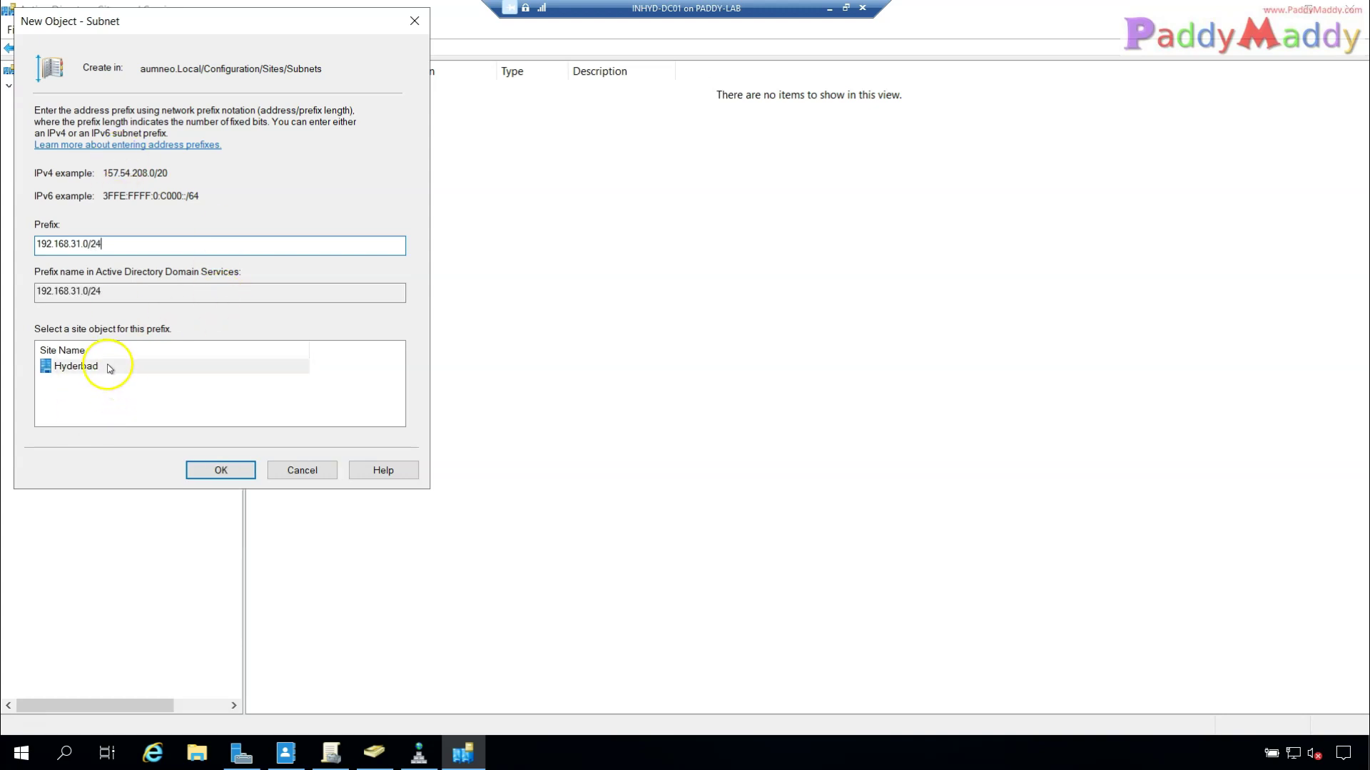
pyautogui.click(107, 367)
pyautogui.click(222, 472)
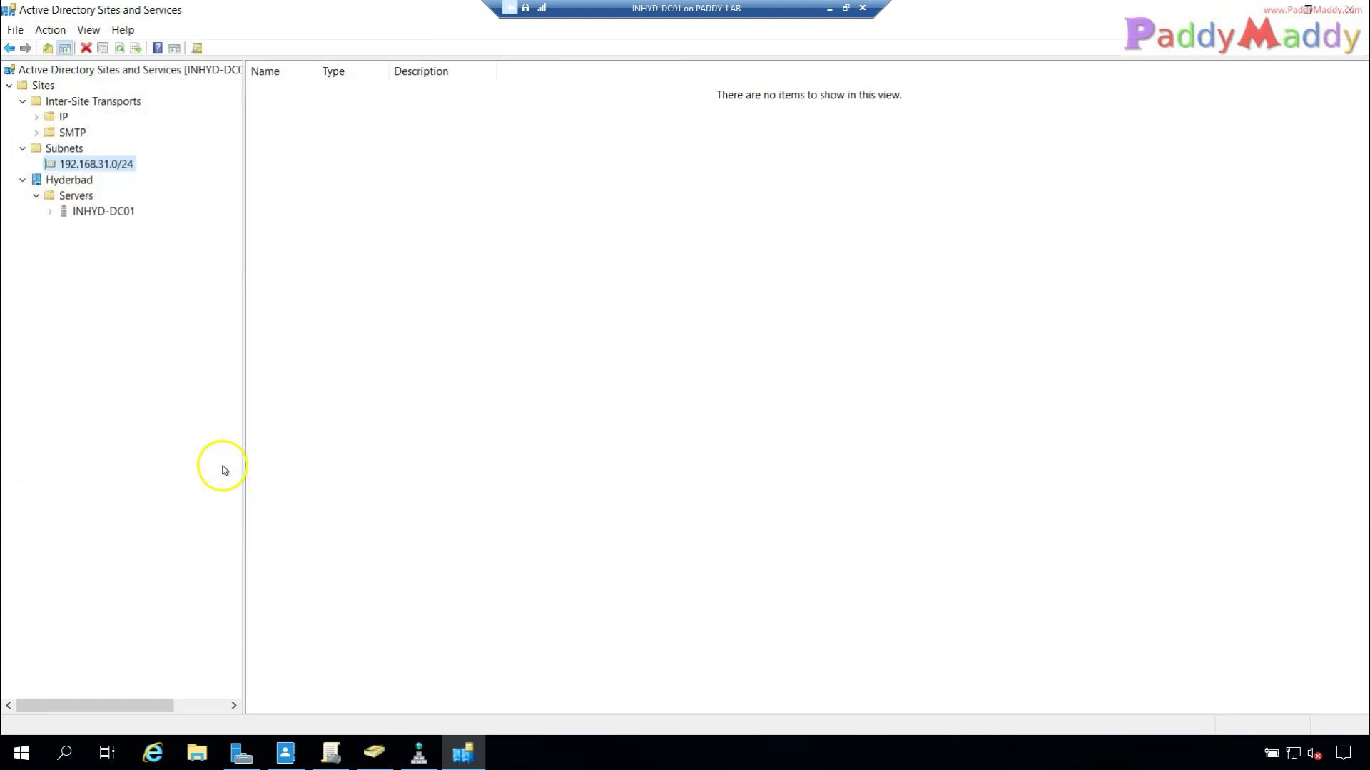
# Open the Hyderbad site's properties to see the new subnet.
pyautogui.rightClick(101, 217)
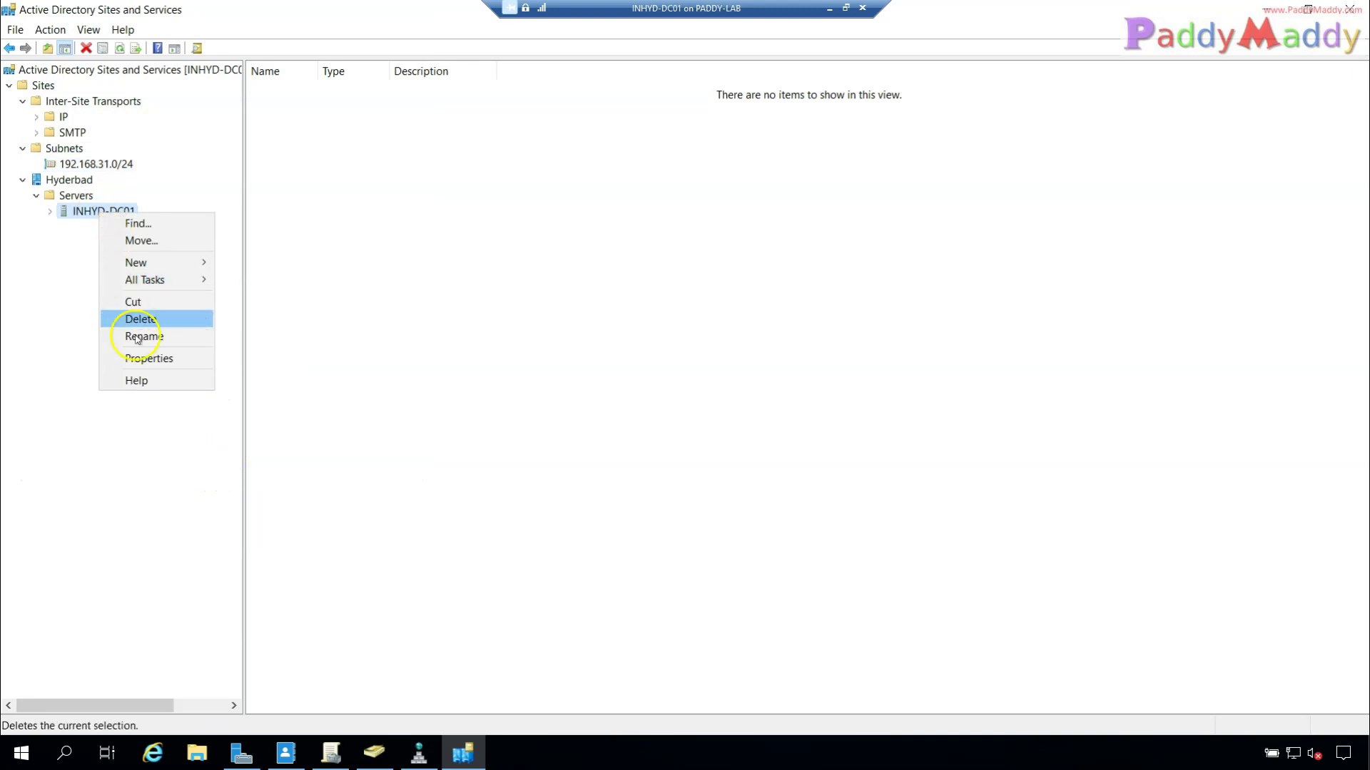
pyautogui.rightClick(70, 181)
pyautogui.click(121, 312)
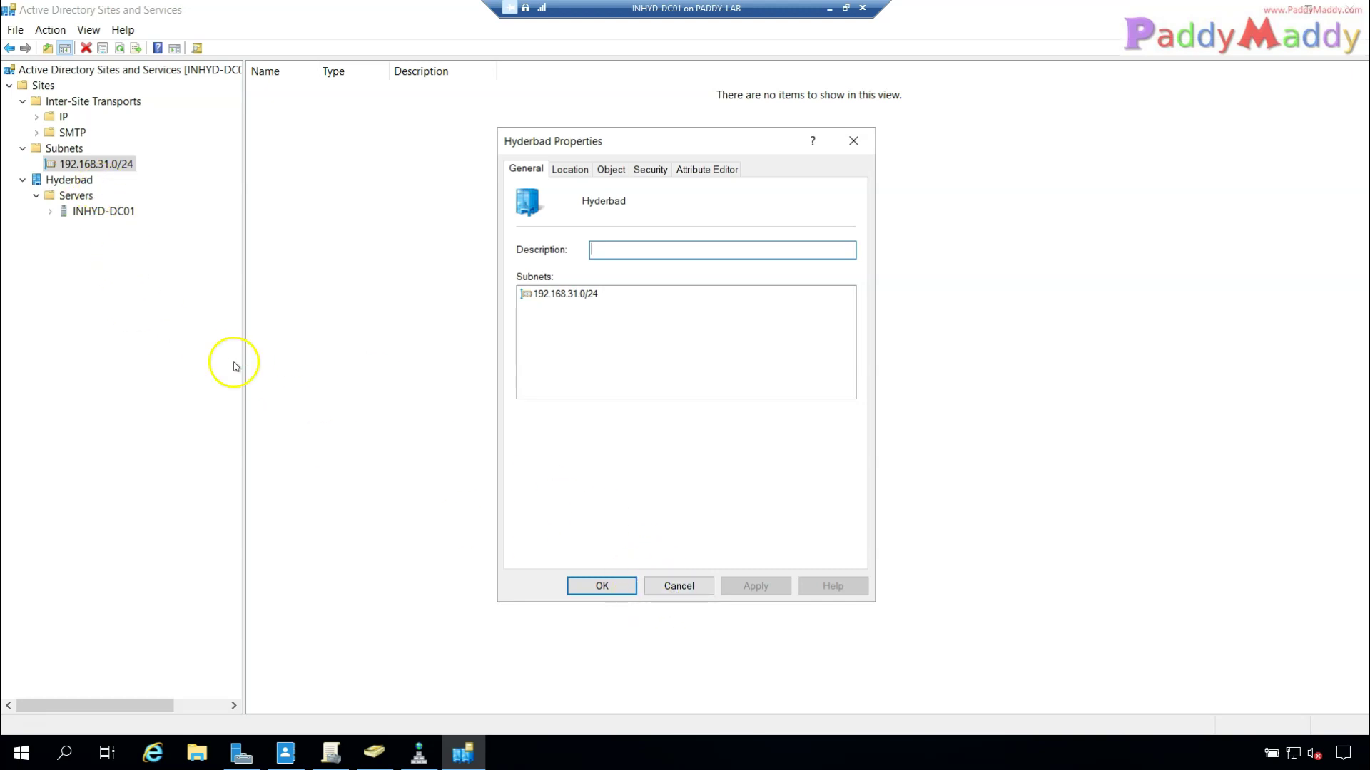
# Cancel Hyderbad's properties unchanged and open the Sites container's properties.
pyautogui.click(677, 583)
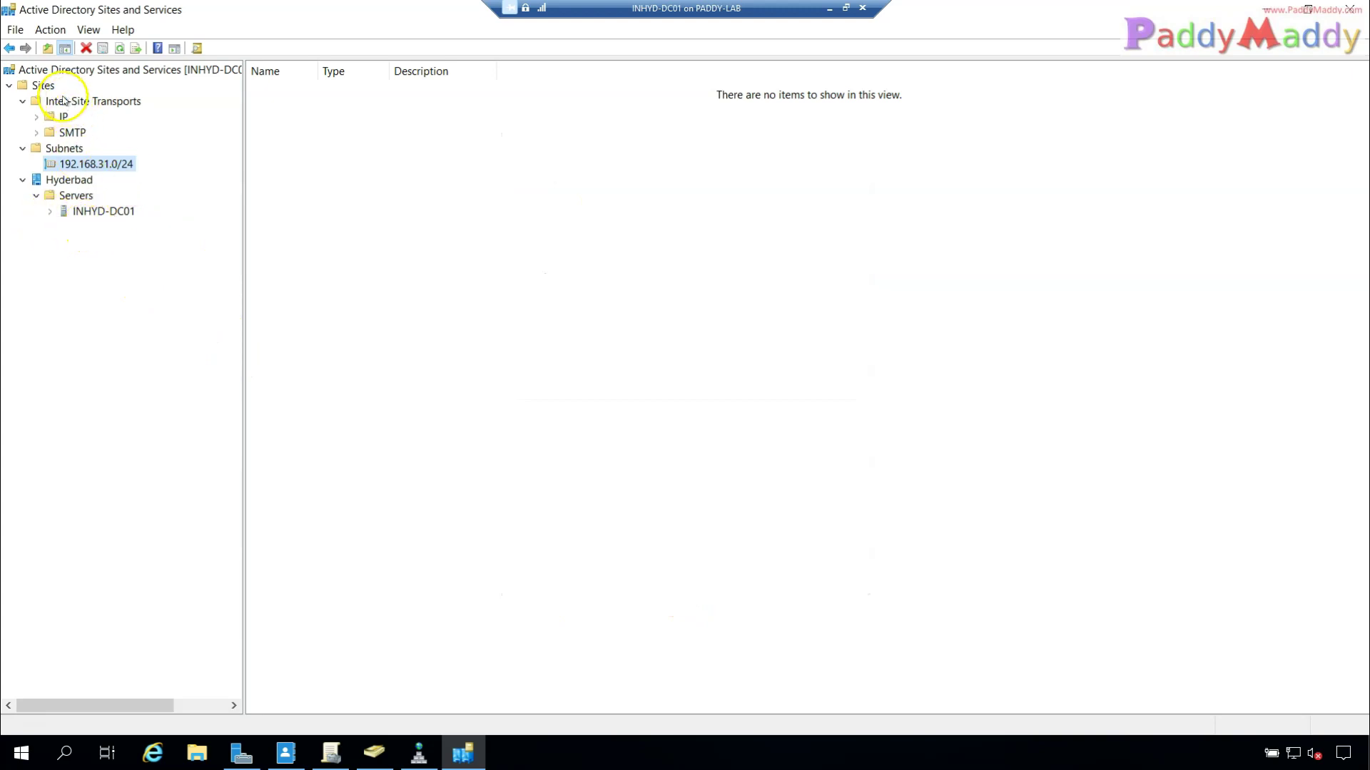
pyautogui.click(39, 85)
pyautogui.rightClick(36, 85)
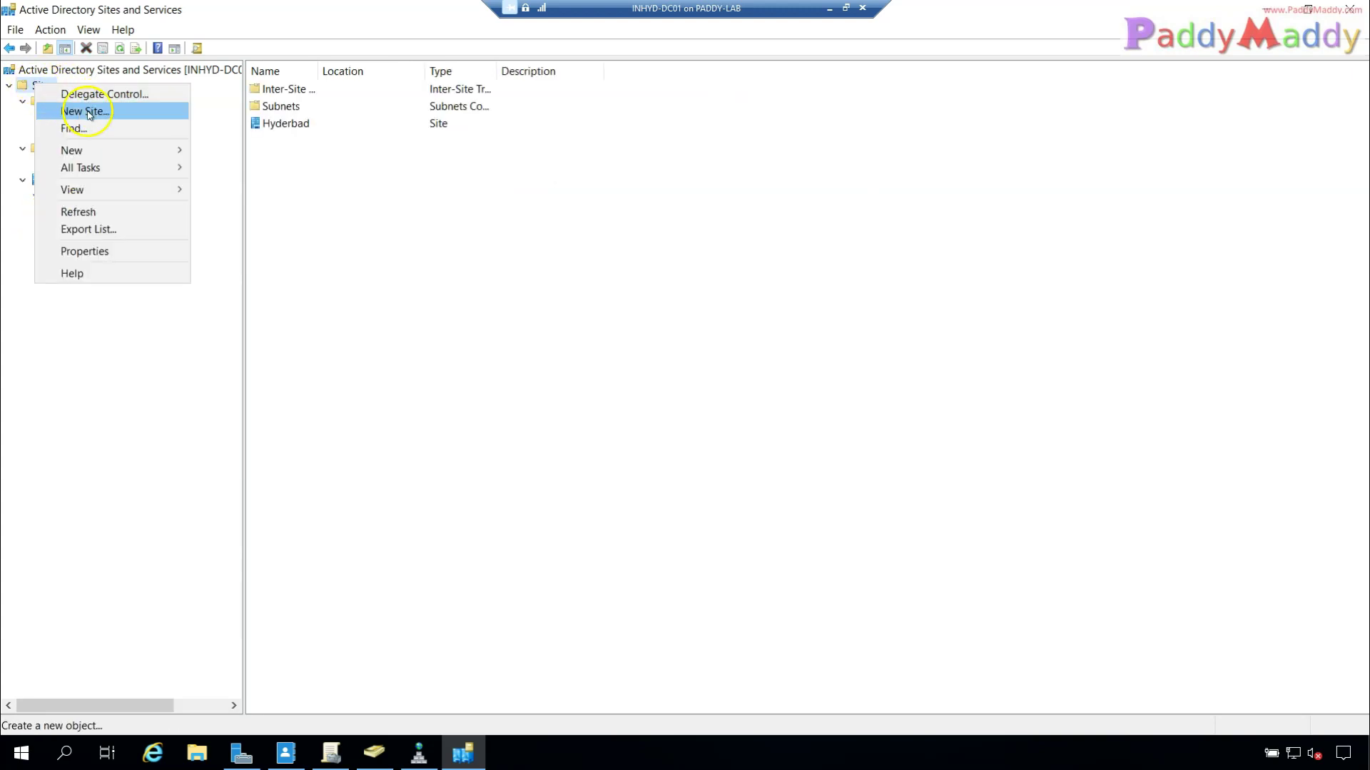
pyautogui.click(376, 278)
pyautogui.rightClick(44, 90)
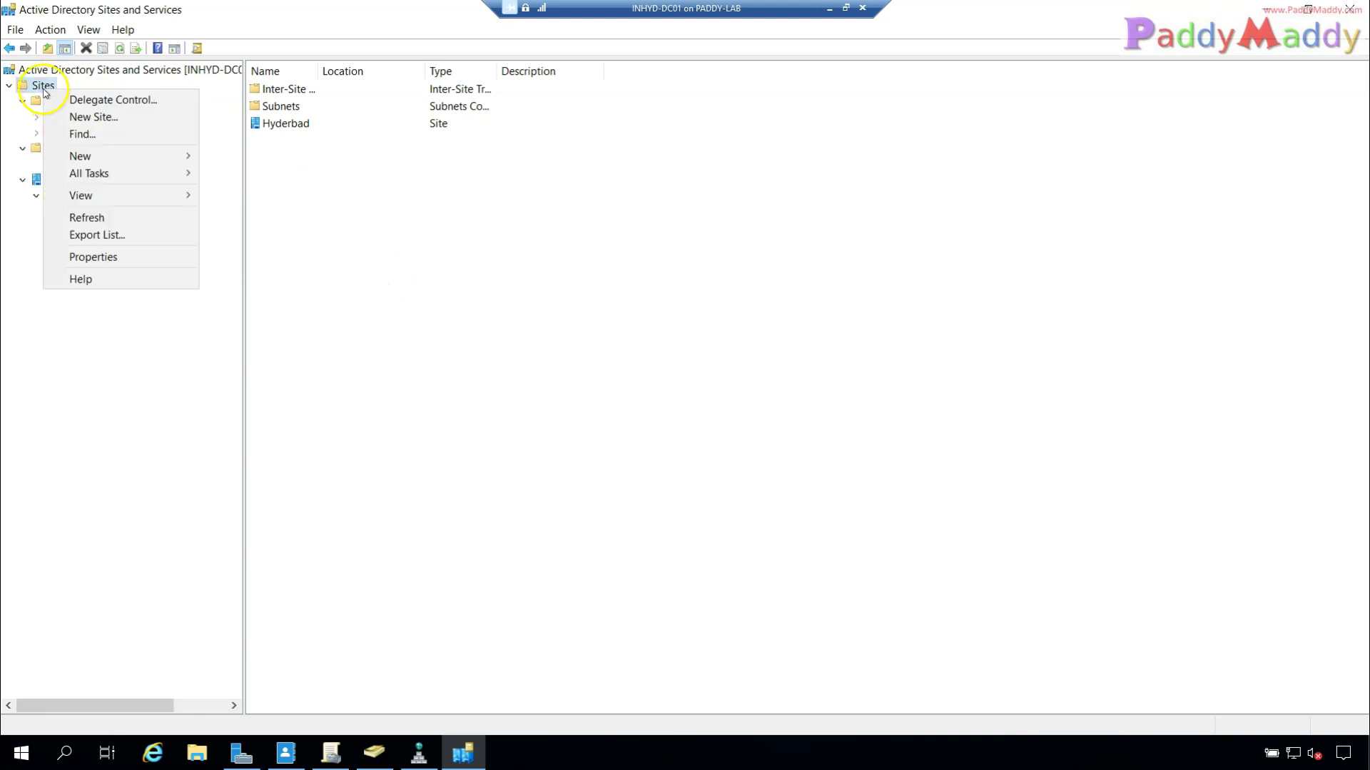
pyautogui.click(130, 257)
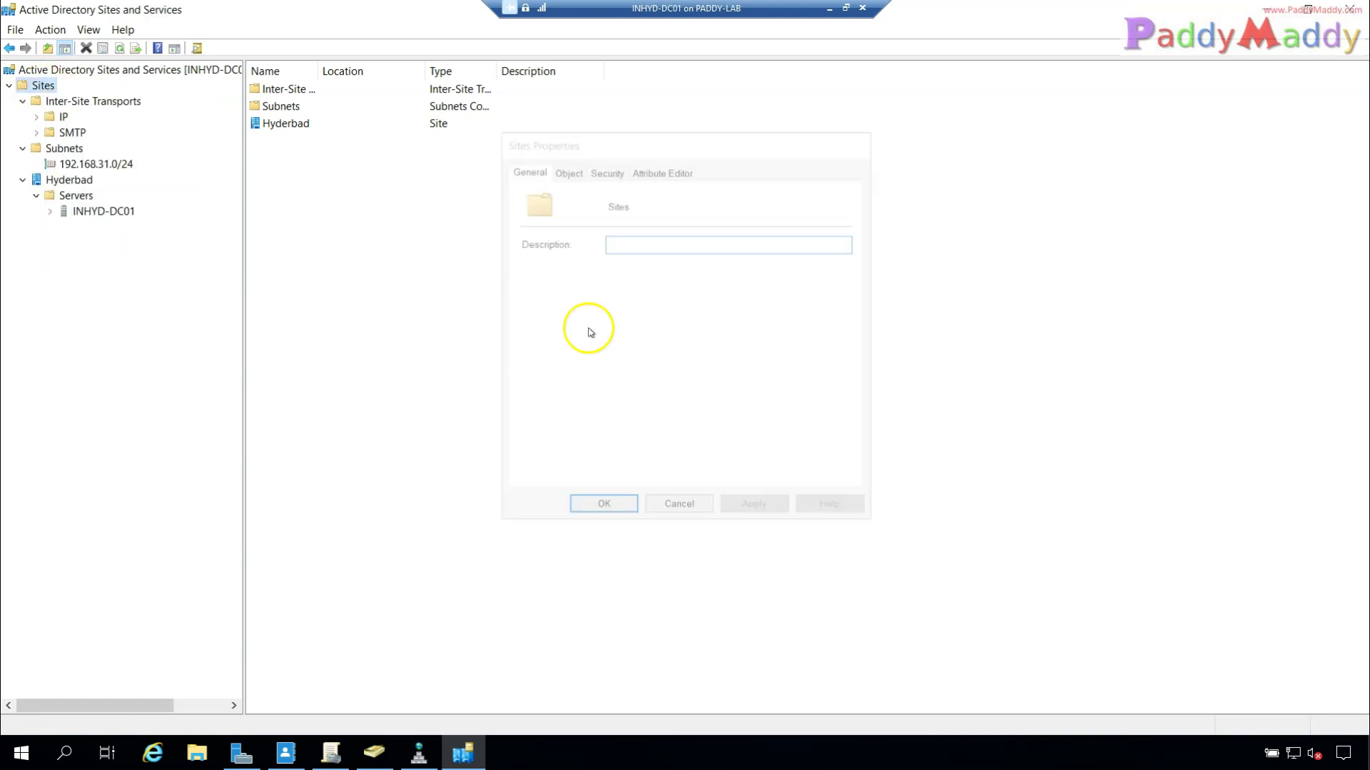
# Review DEFAULTIPSITELINK's General, Object, Security and Attribute tabs and replication schedule without changing anything.
pyautogui.click(72, 132)
pyautogui.click(63, 117)
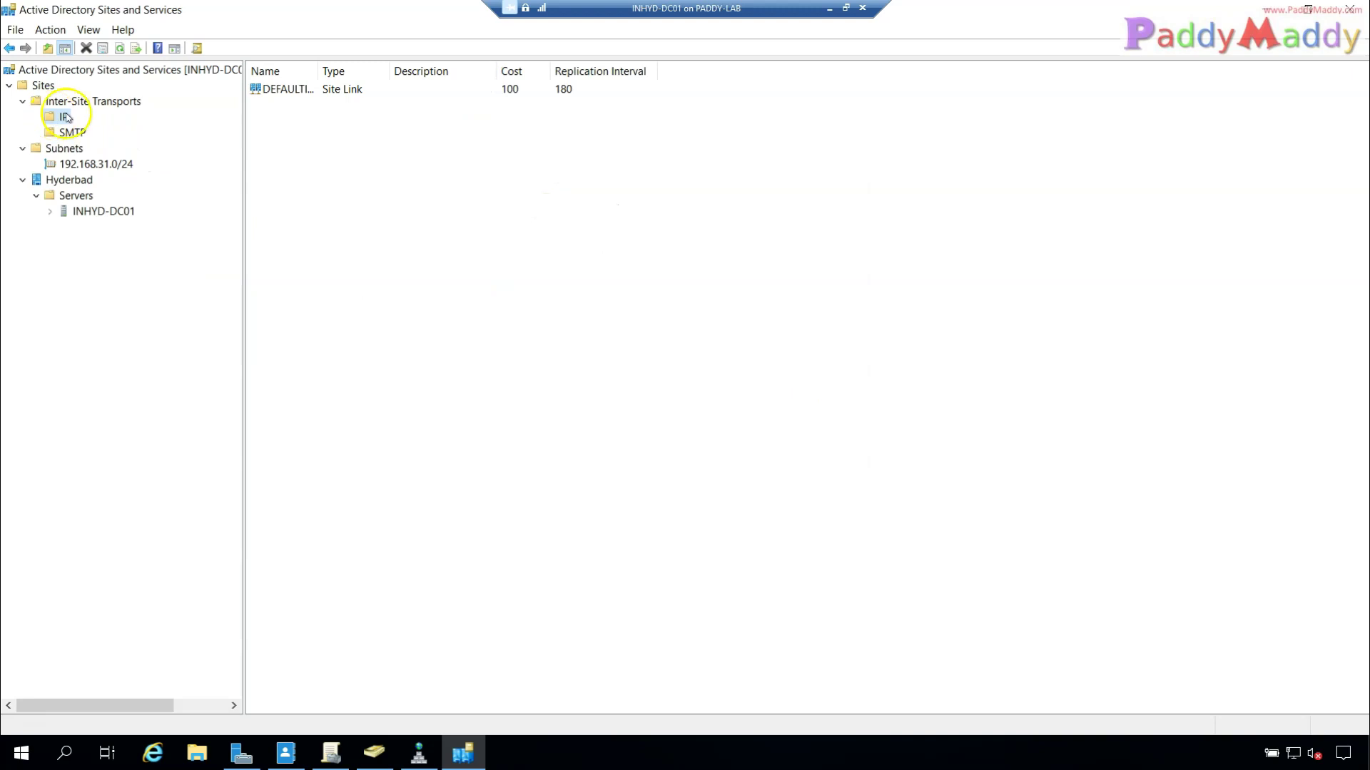
pyautogui.rightClick(307, 89)
pyautogui.click(382, 136)
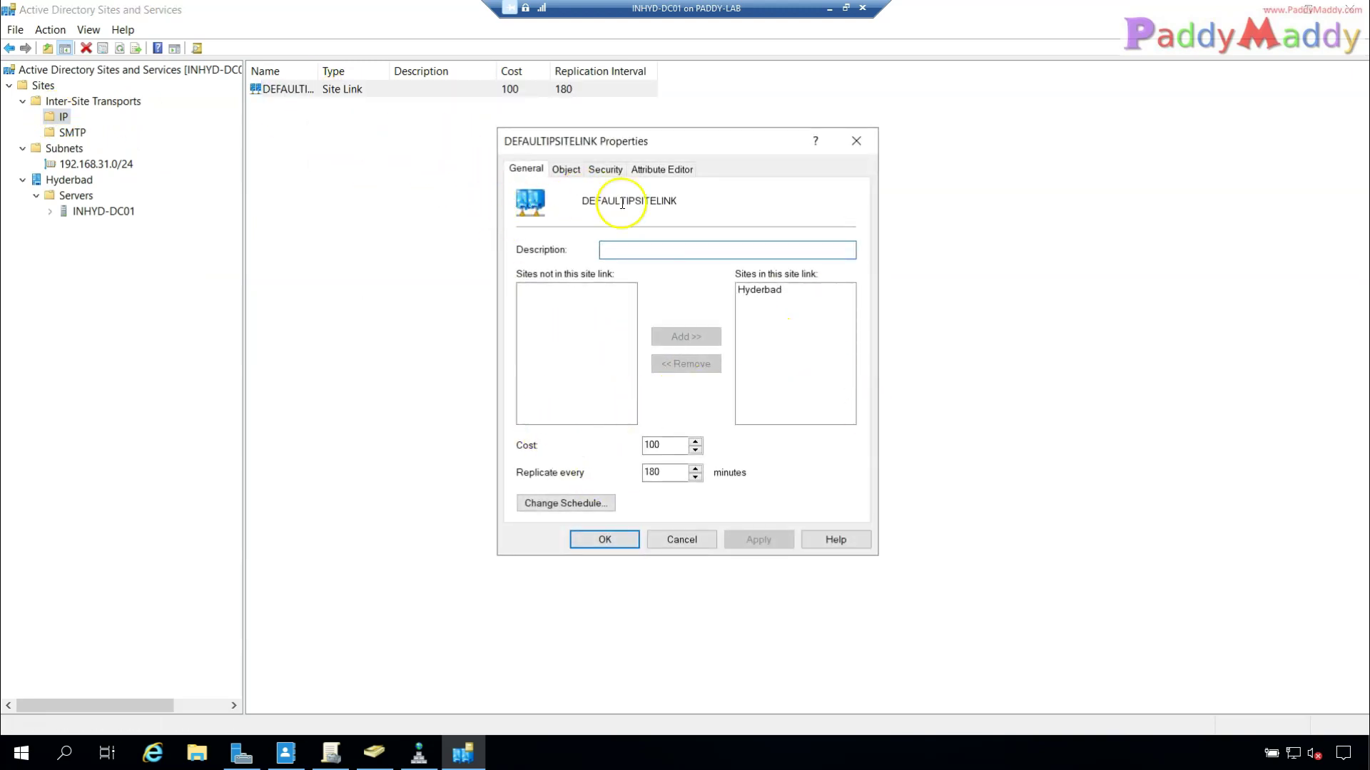
pyautogui.click(570, 170)
pyautogui.click(605, 170)
pyautogui.click(665, 167)
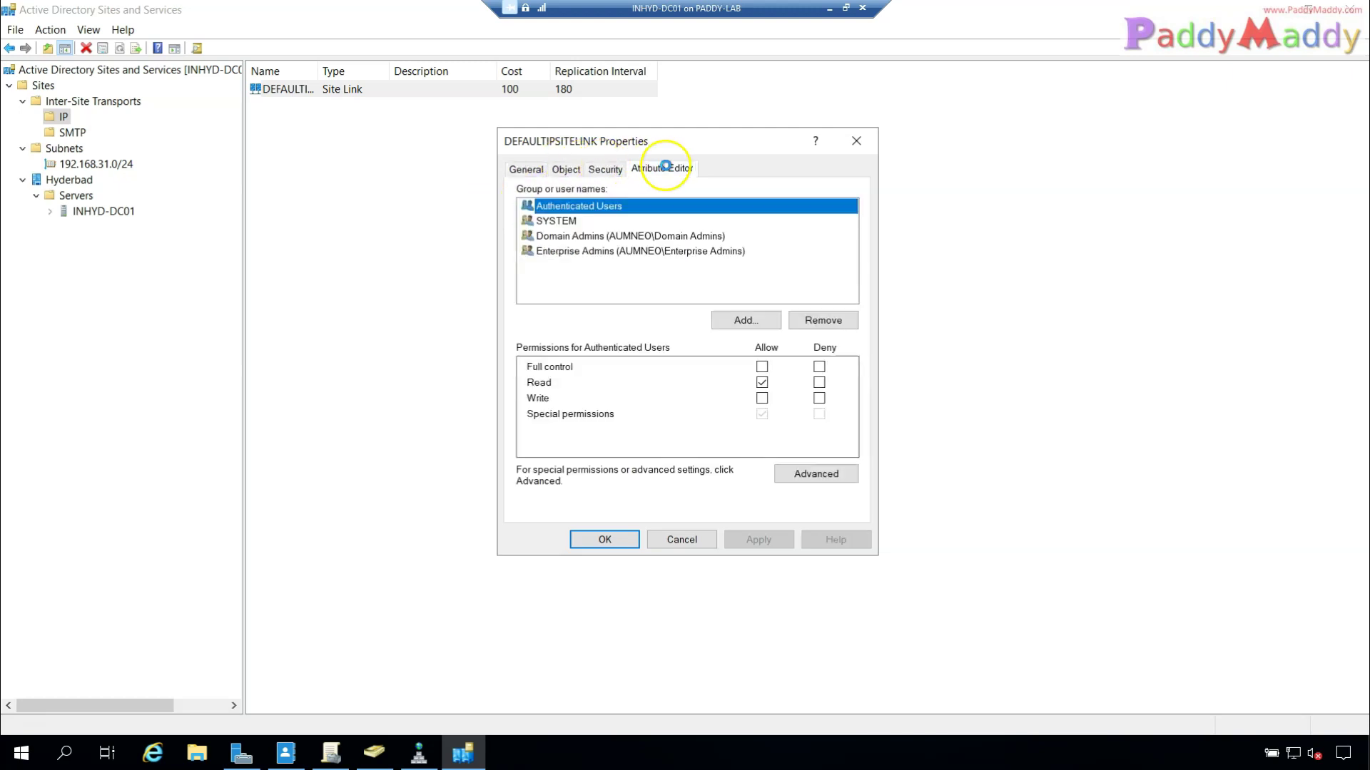
pyautogui.click(523, 169)
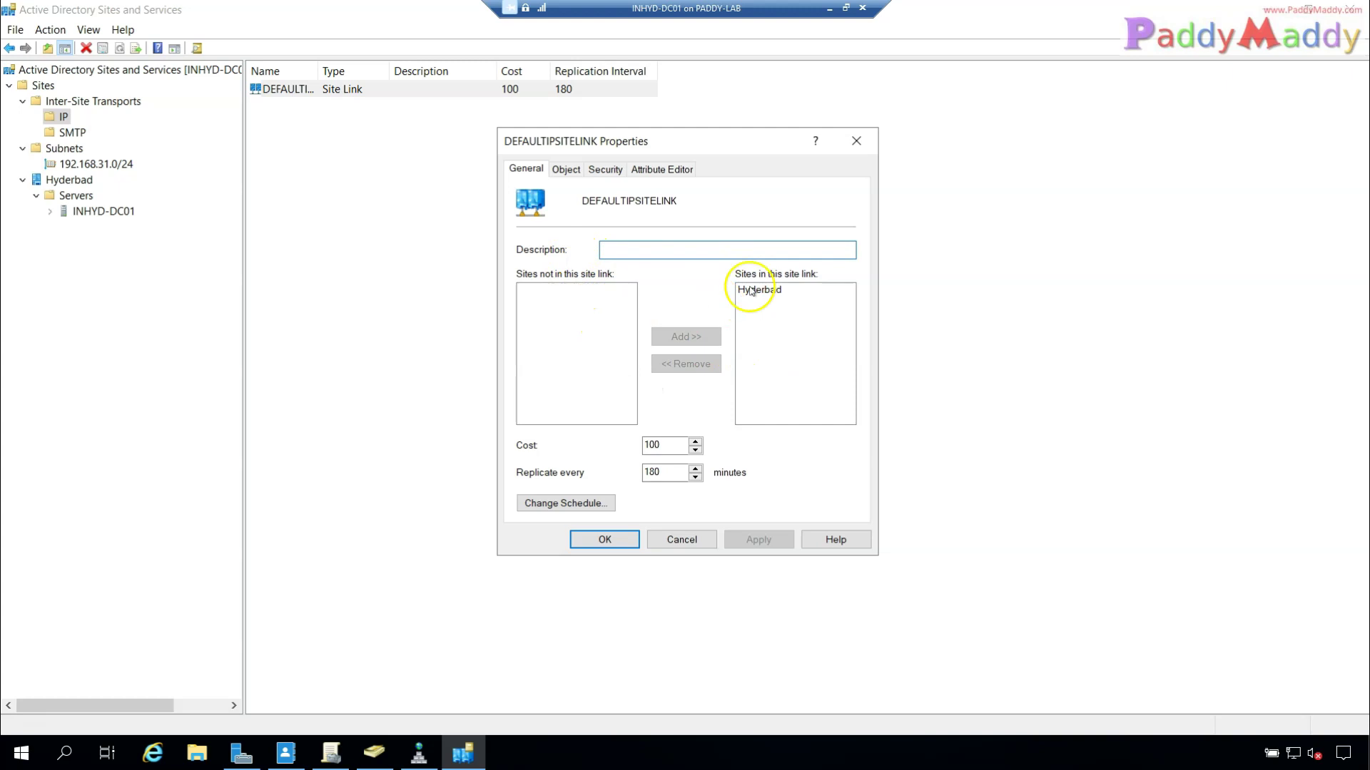
pyautogui.click(601, 502)
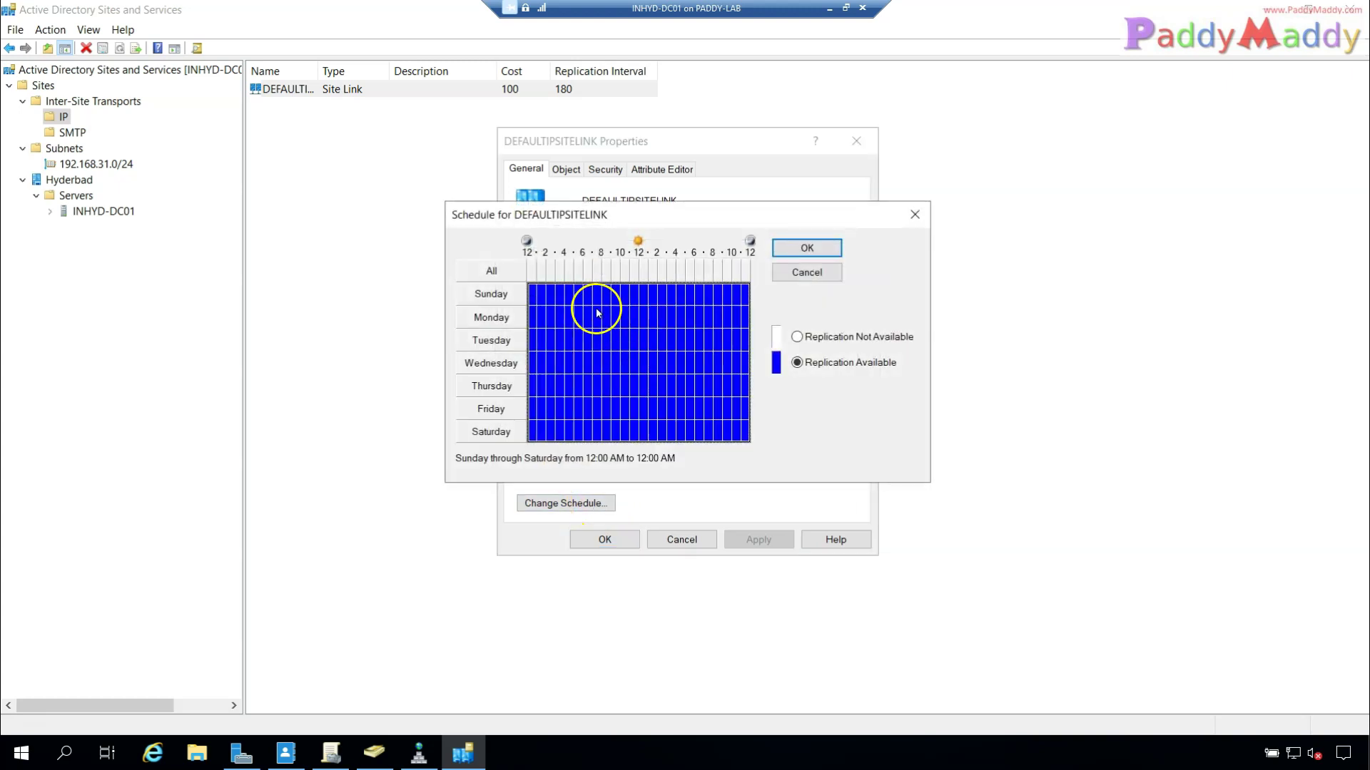
pyautogui.click(794, 272)
pyautogui.press('Escape')
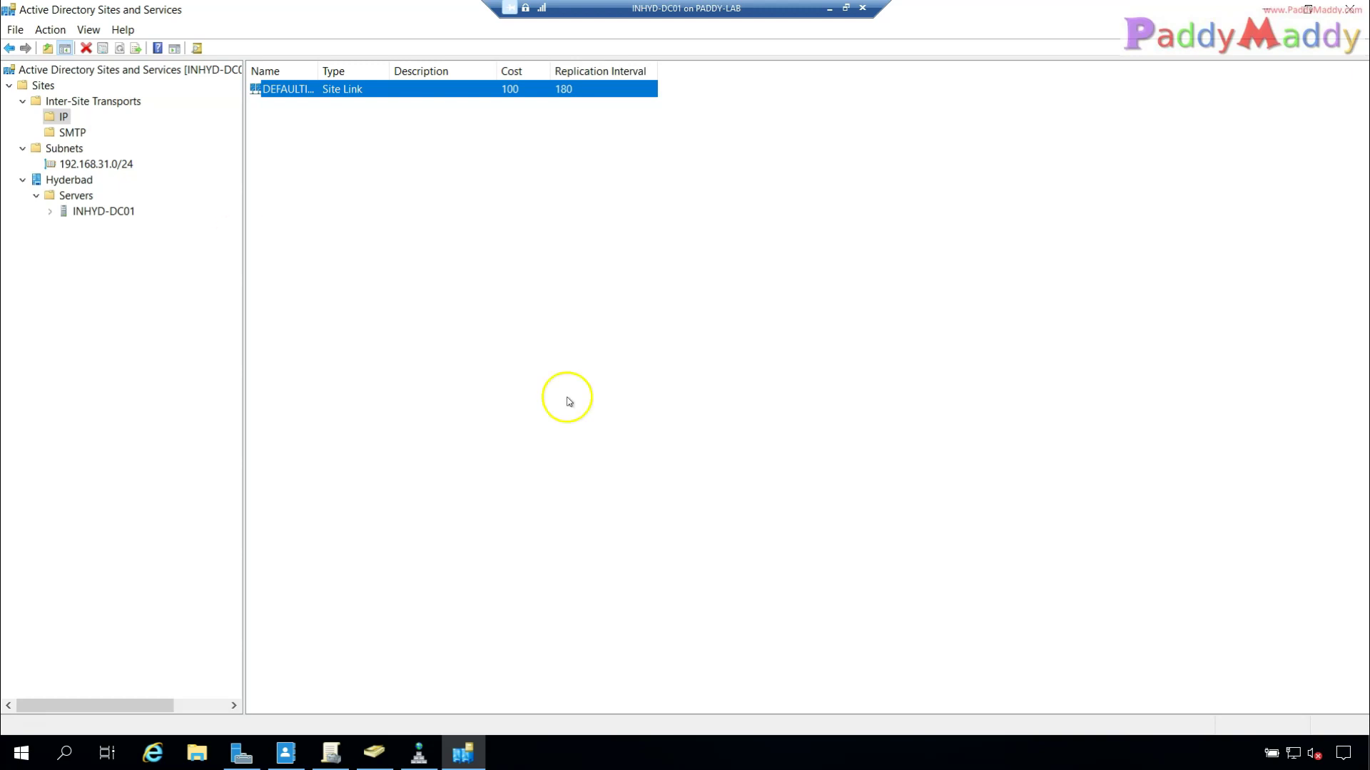
# Widen the Sites and Services tree pane to reveal the full server name.
pyautogui.click(431, 417)
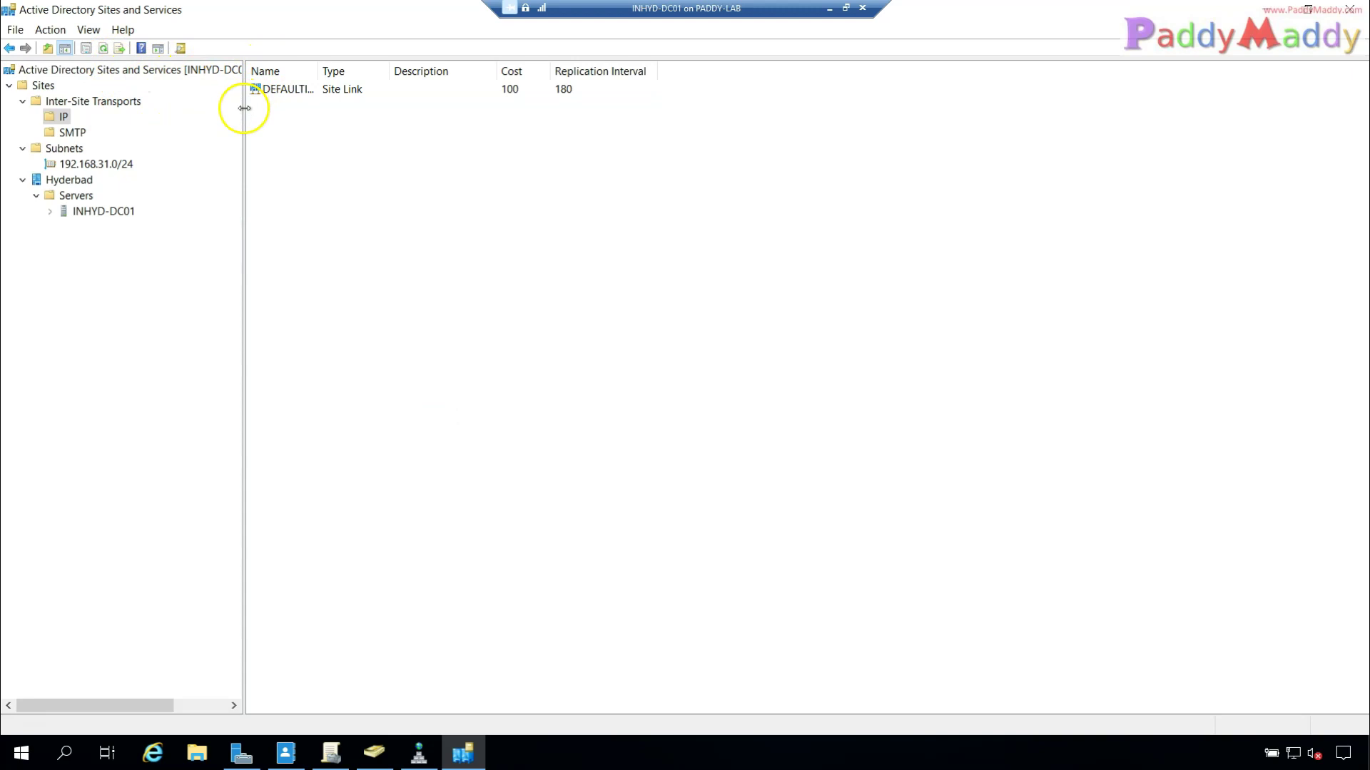
pyautogui.moveTo(244, 108); pyautogui.dragTo(376, 126)
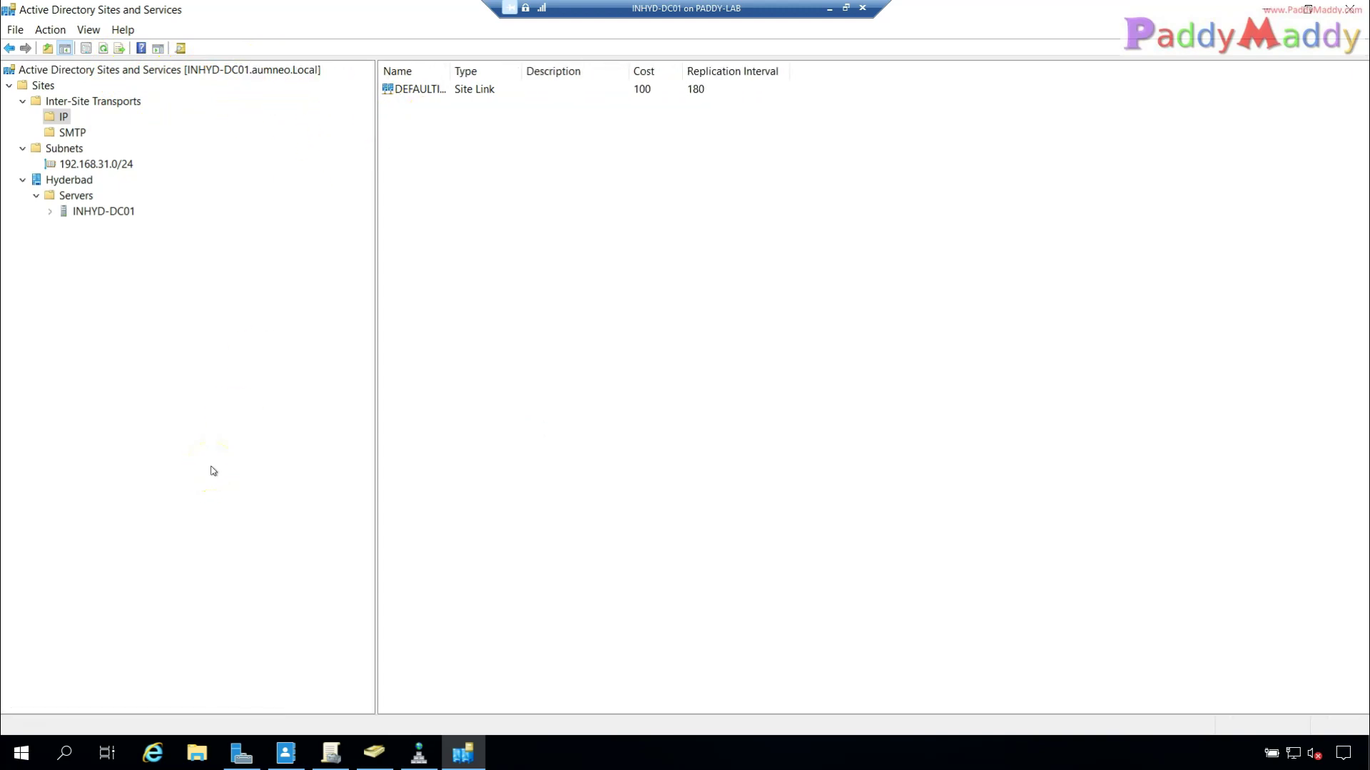
pyautogui.click(372, 750)
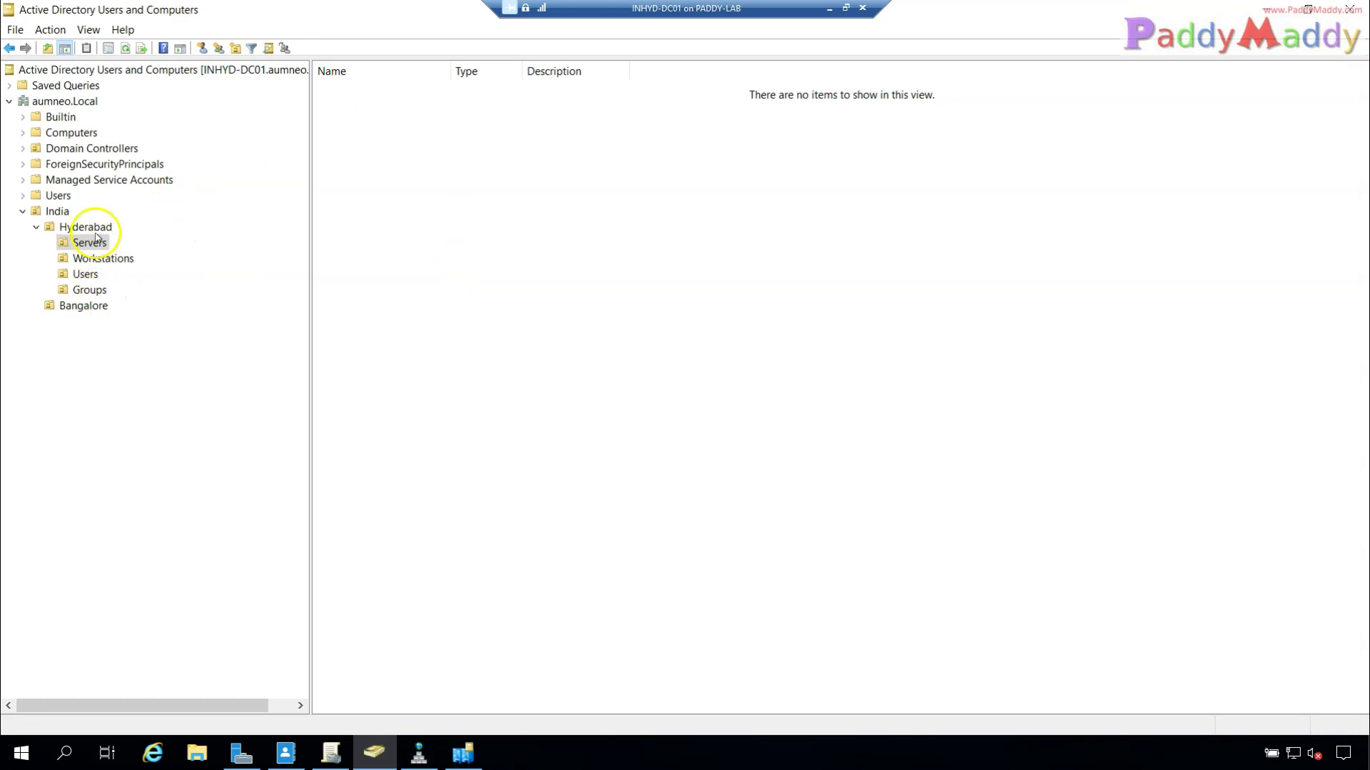
pyautogui.click(376, 762)
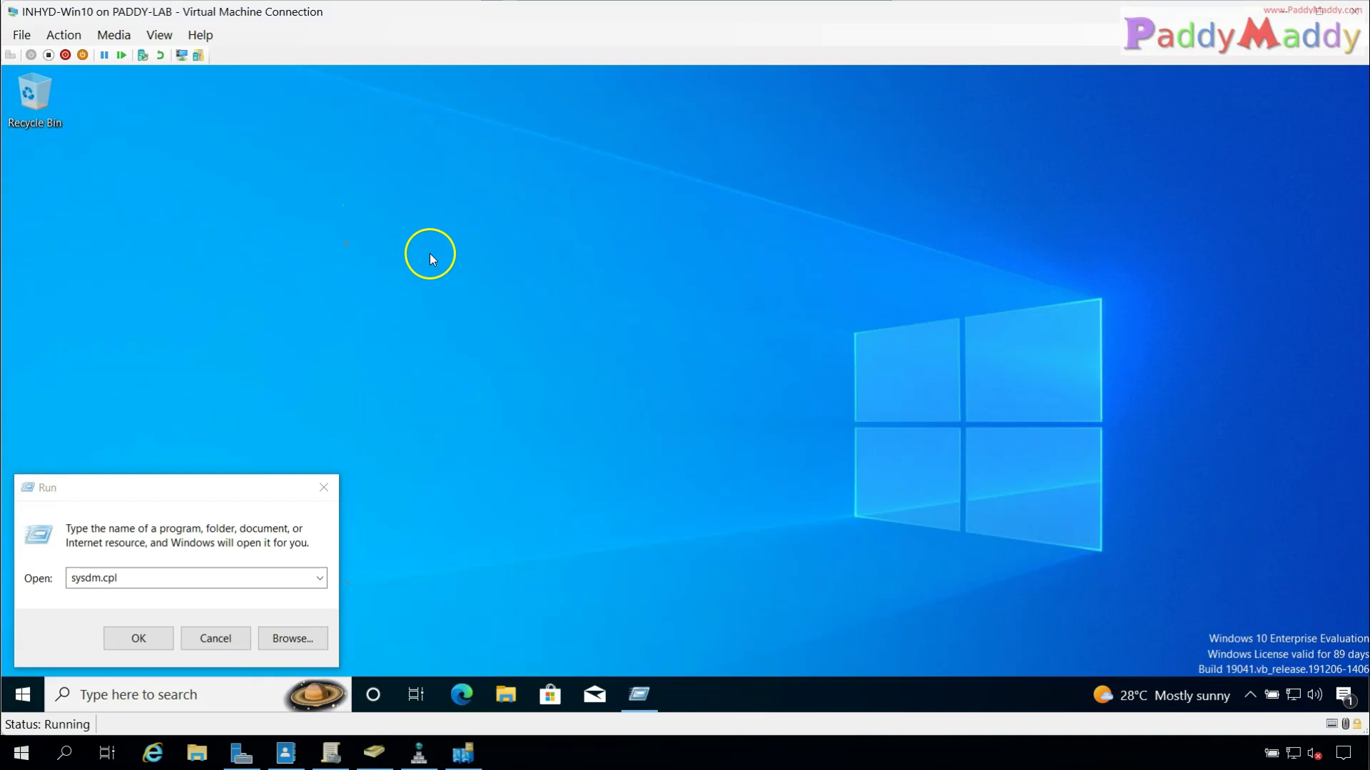
# Run sysdm.cpl, check the name INHYD-Win10, and choose Domain membership under Change.
pyautogui.moveTo(214, 489); pyautogui.dragTo(477, 408)
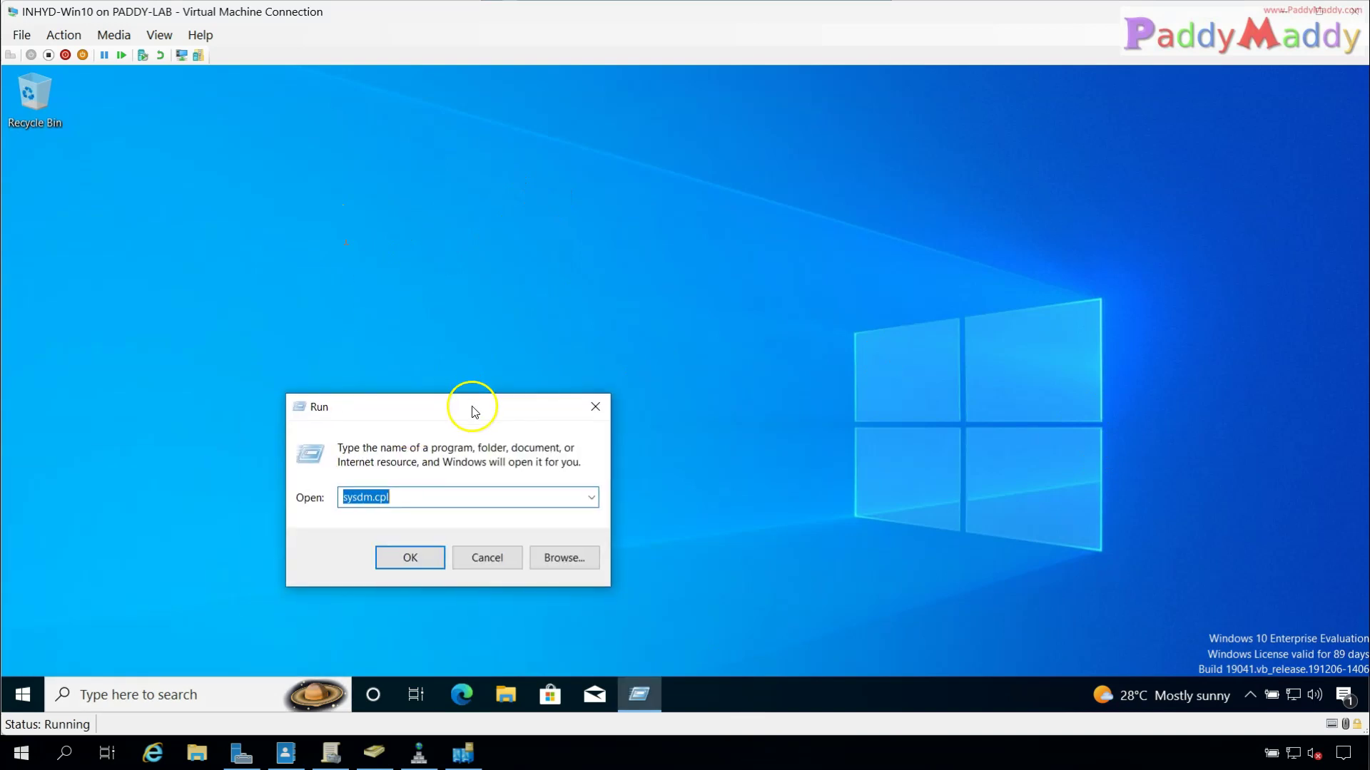
pyautogui.click(411, 557)
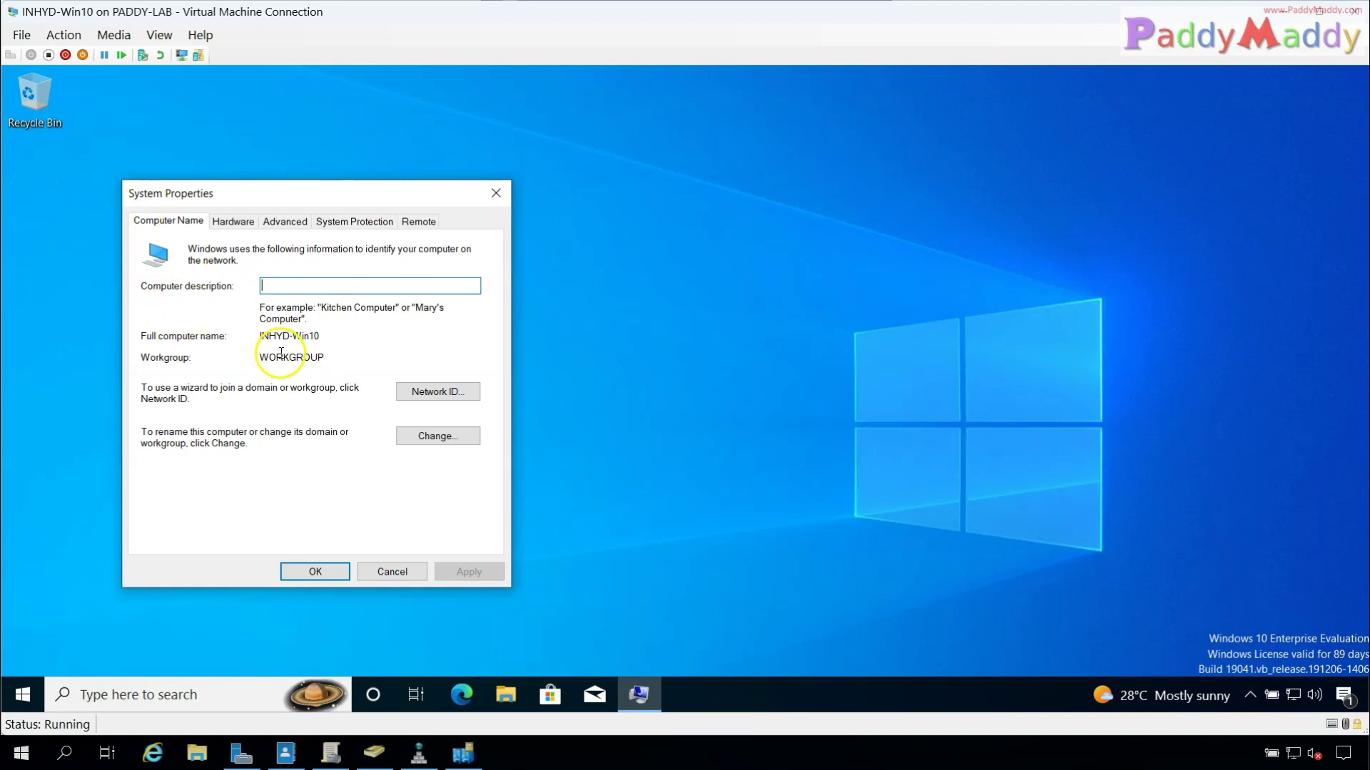
pyautogui.moveTo(342, 336); pyautogui.dragTo(260, 337)
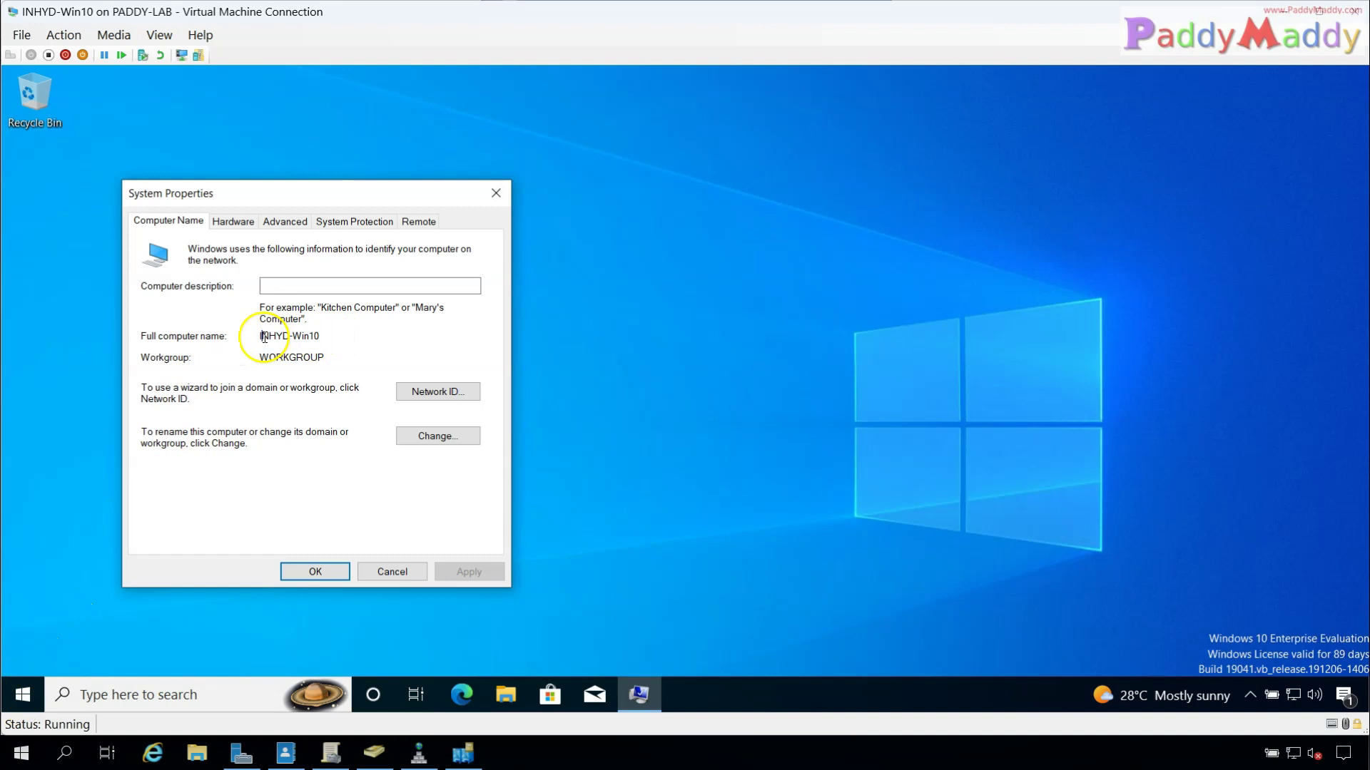
pyautogui.doubleClick(321, 334)
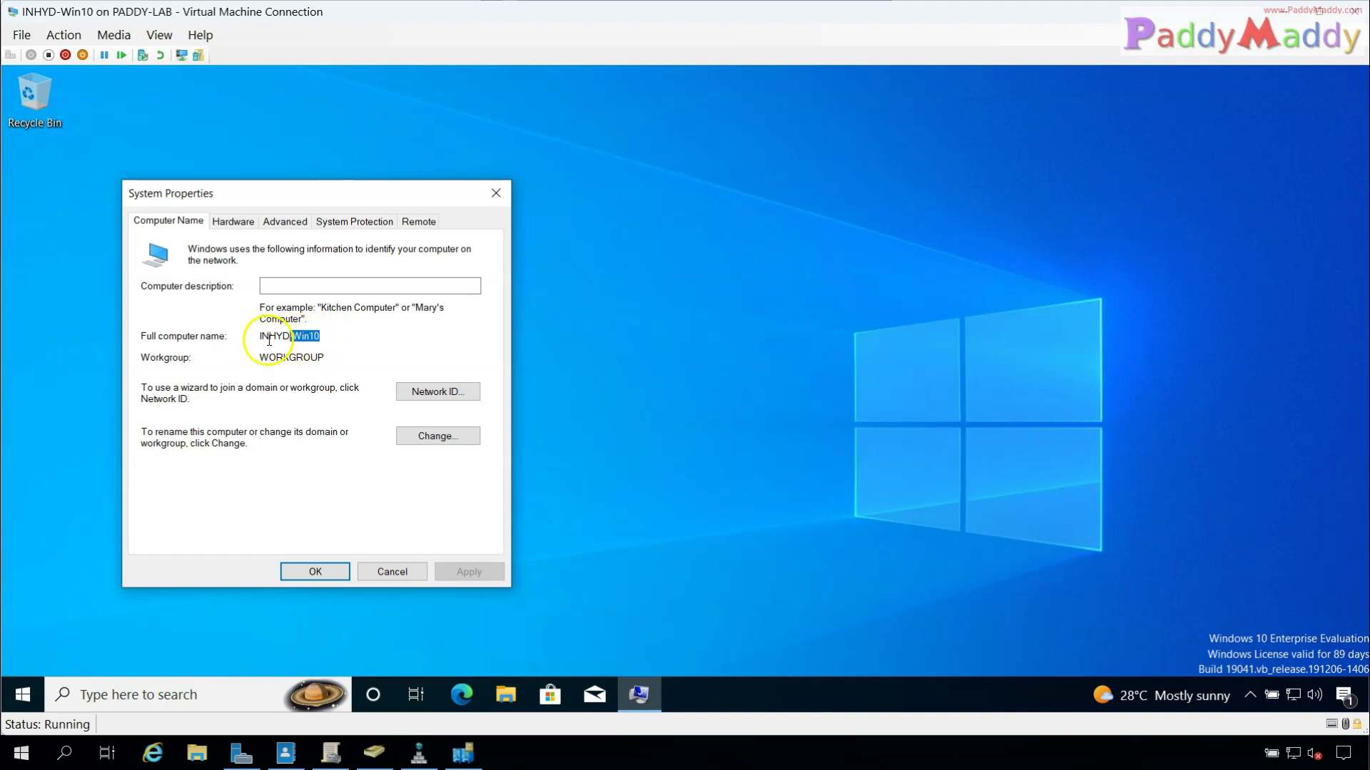
pyautogui.click(448, 438)
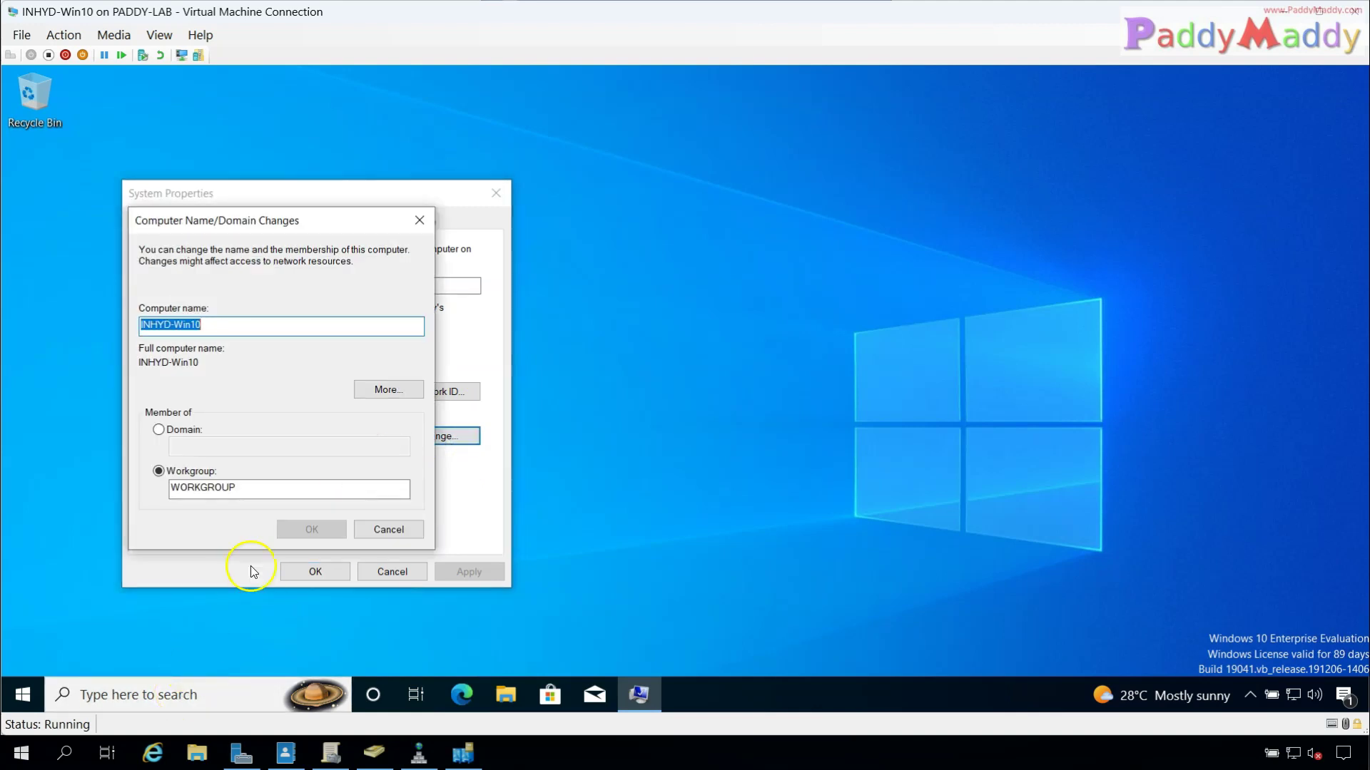
pyautogui.click(178, 431)
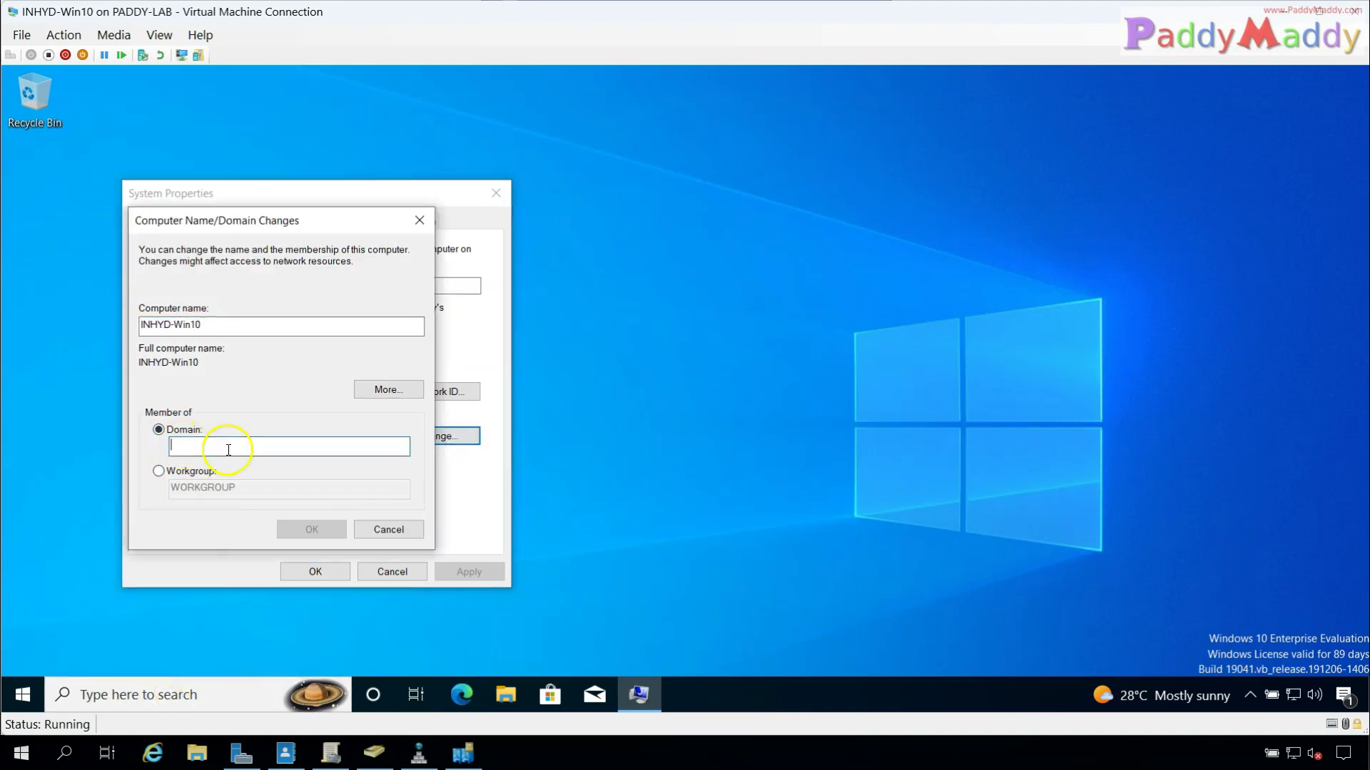
# Check that the Ethernet adapter's IPv4 preferred DNS server is 192.168.31.80.
pyautogui.rightClick(1293, 694)
pyautogui.click(1292, 675)
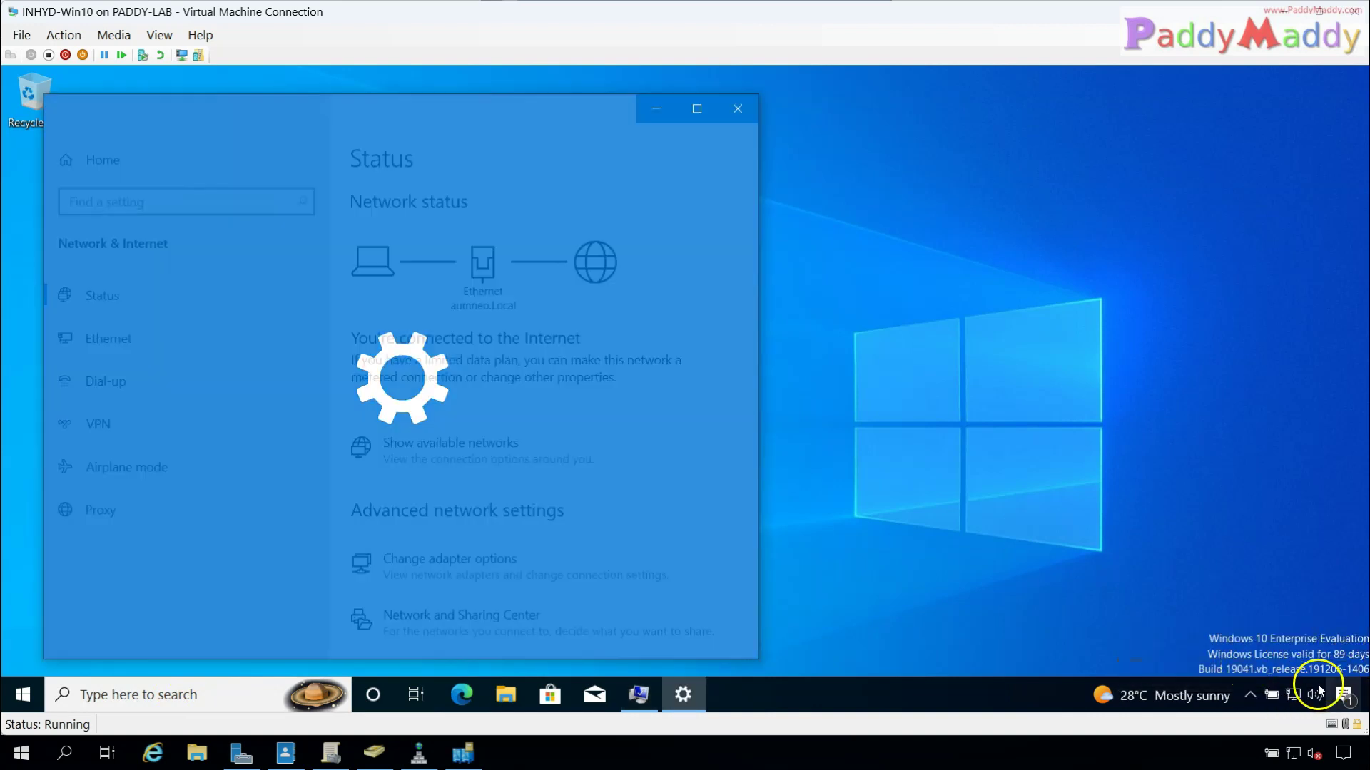
pyautogui.scroll(-5, 691, 520)
pyautogui.scroll(5, 692, 521)
pyautogui.scroll(-5, 614, 513)
pyautogui.scroll(3, 563, 527)
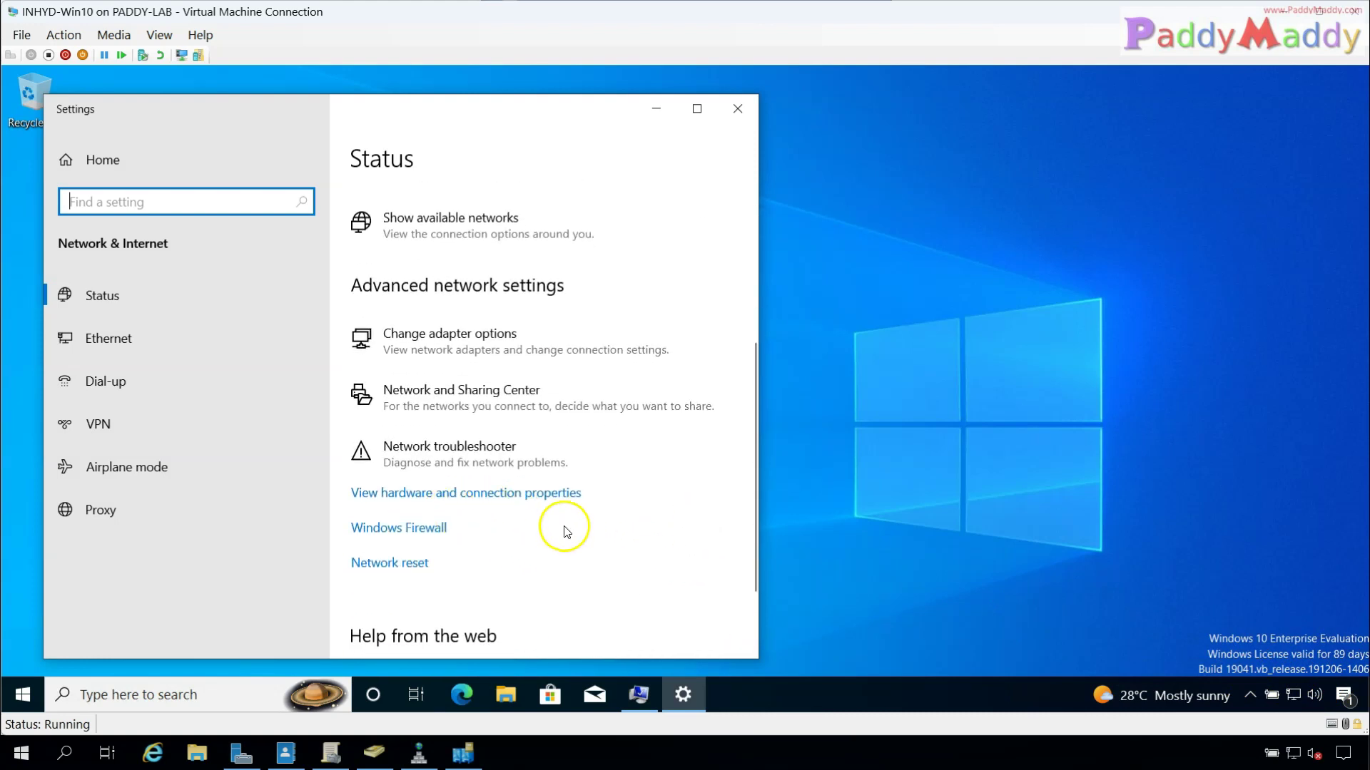
pyautogui.click(418, 545)
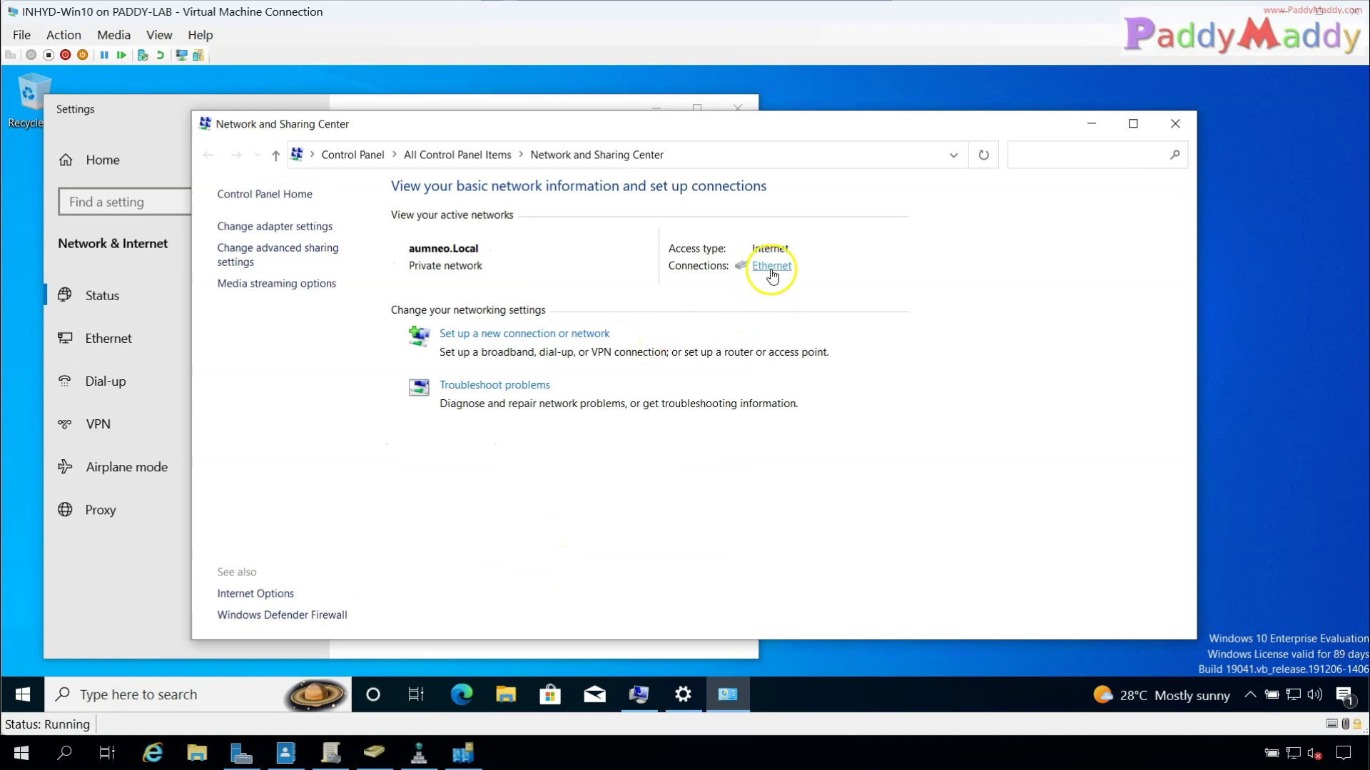
pyautogui.click(755, 271)
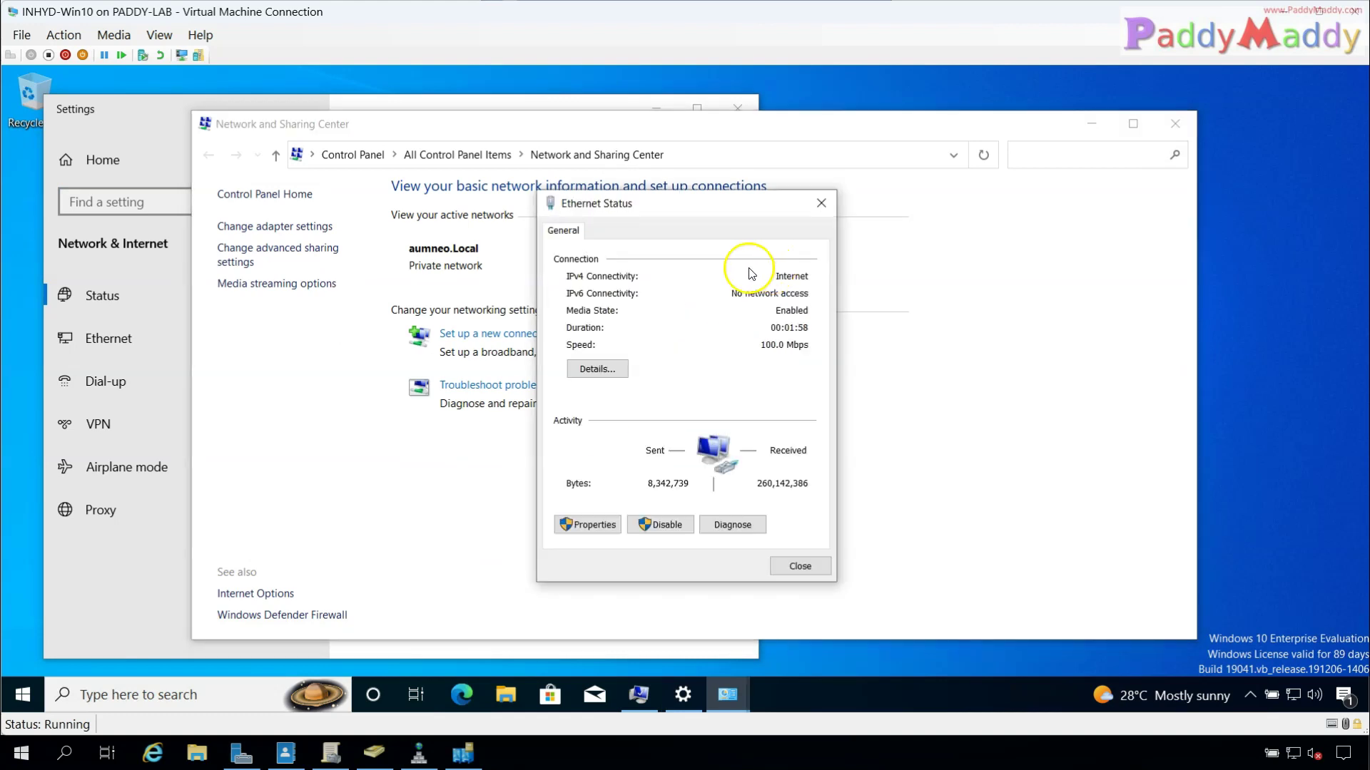
pyautogui.click(590, 525)
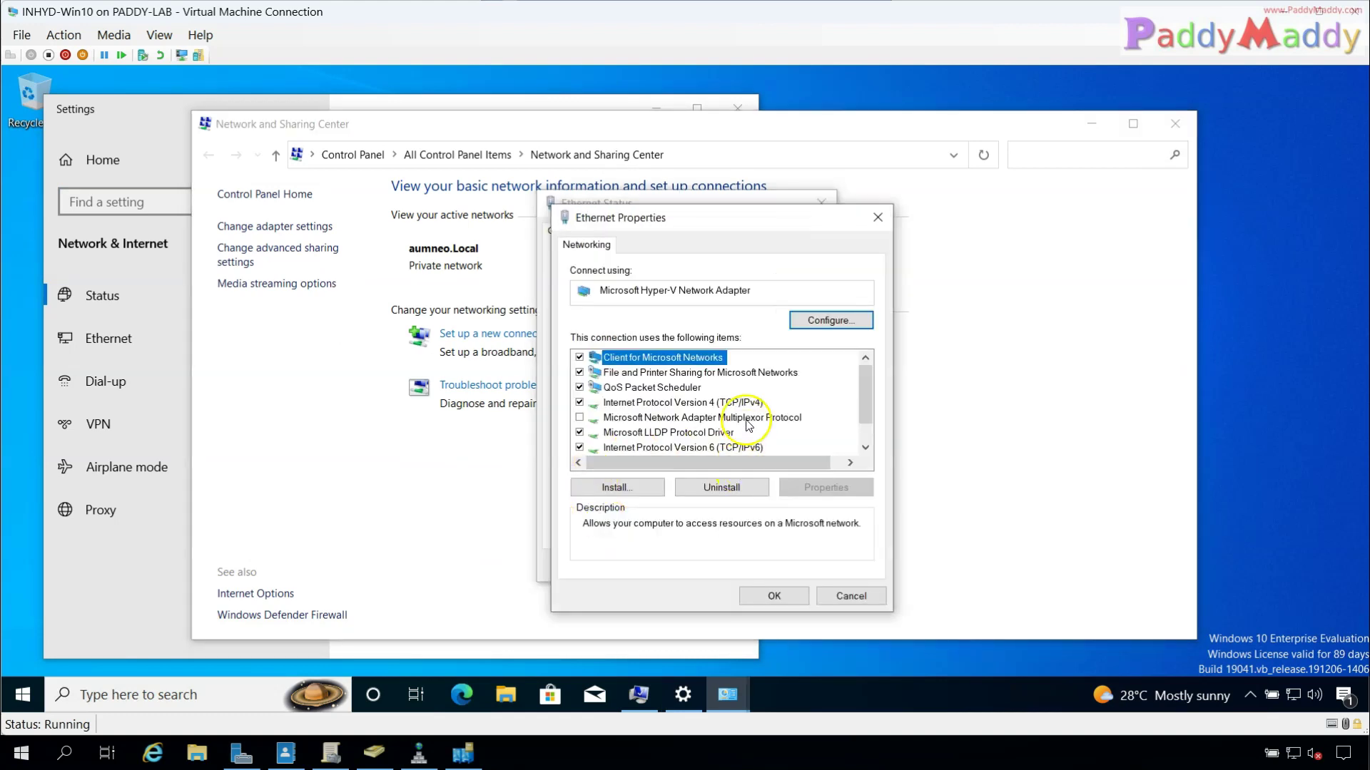
pyautogui.doubleClick(742, 404)
pyautogui.moveTo(832, 548); pyautogui.dragTo(868, 548)
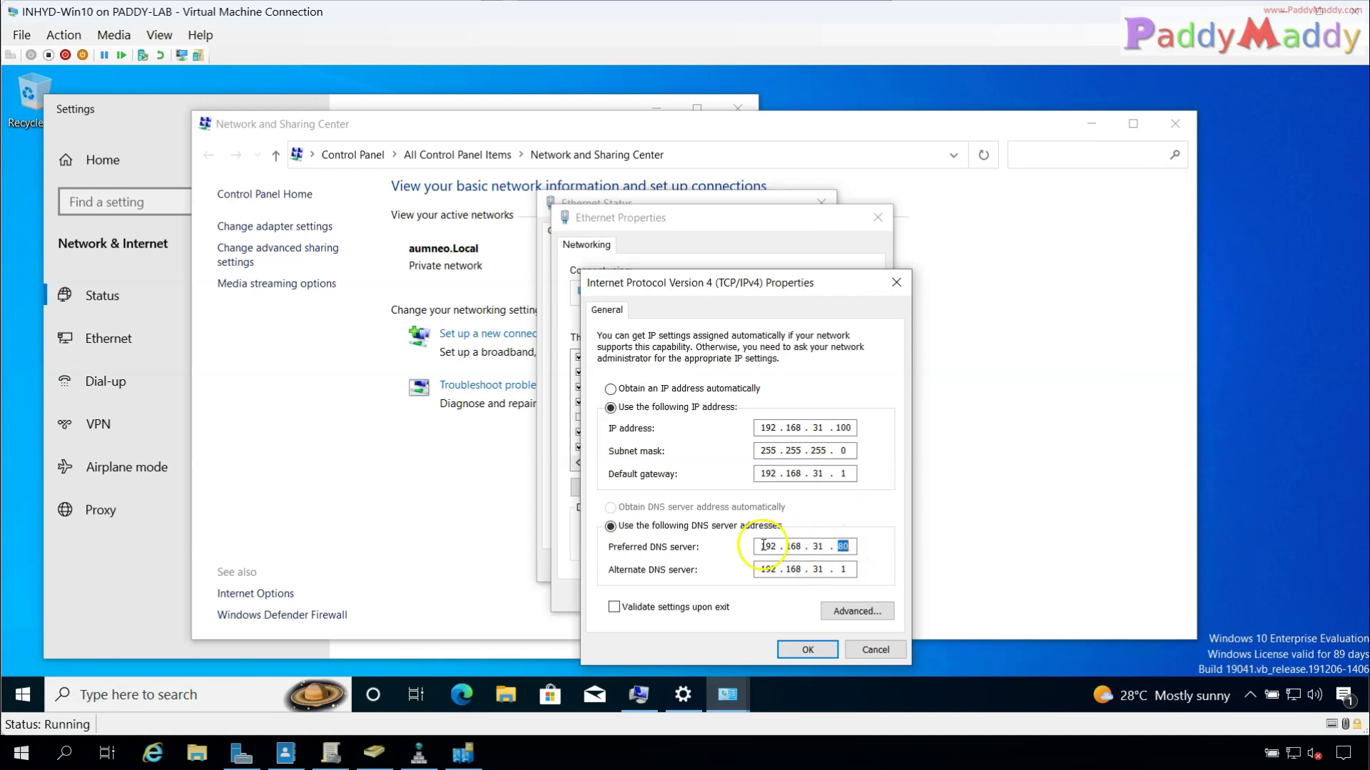
# Confirm the advanced DNS suffix AumNeo.Local, then close all network windows unchanged.
pyautogui.click(856, 611)
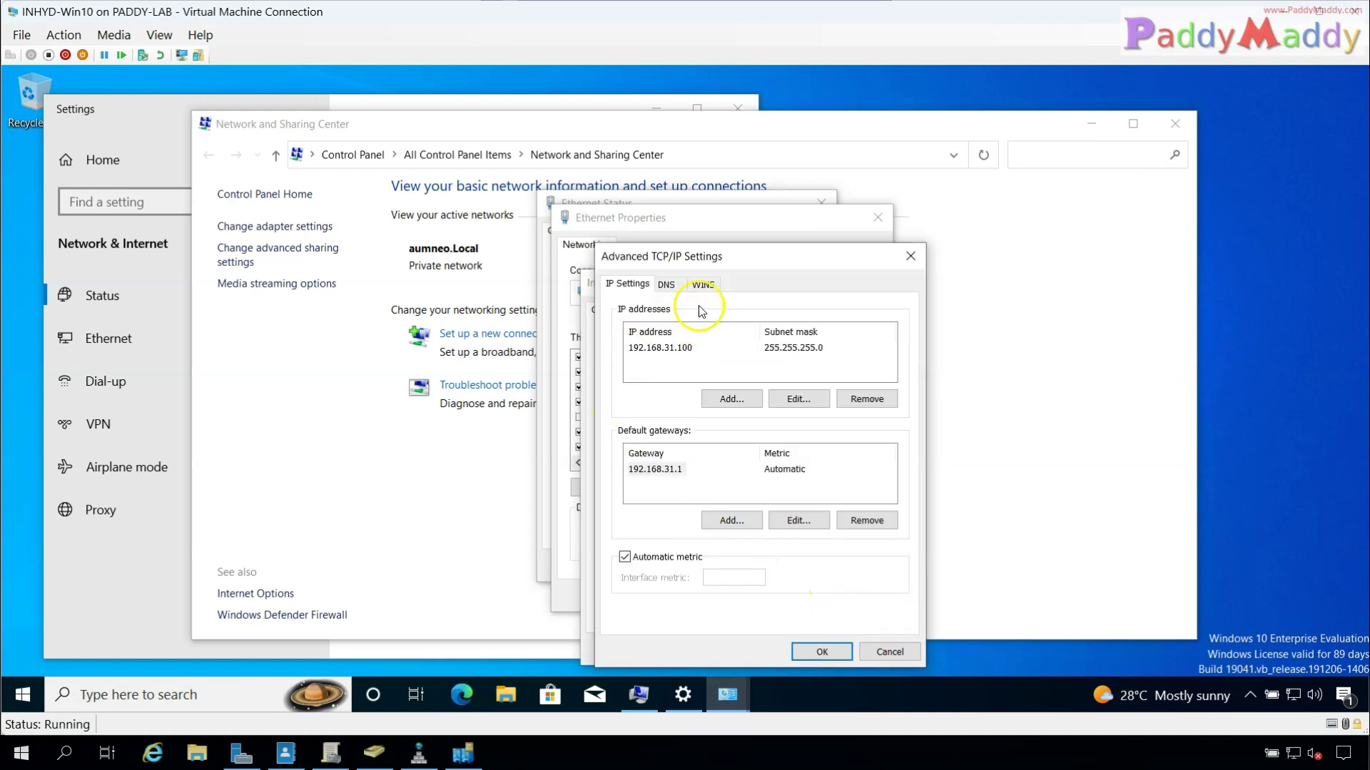
pyautogui.click(671, 283)
pyautogui.moveTo(805, 579); pyautogui.dragTo(597, 599)
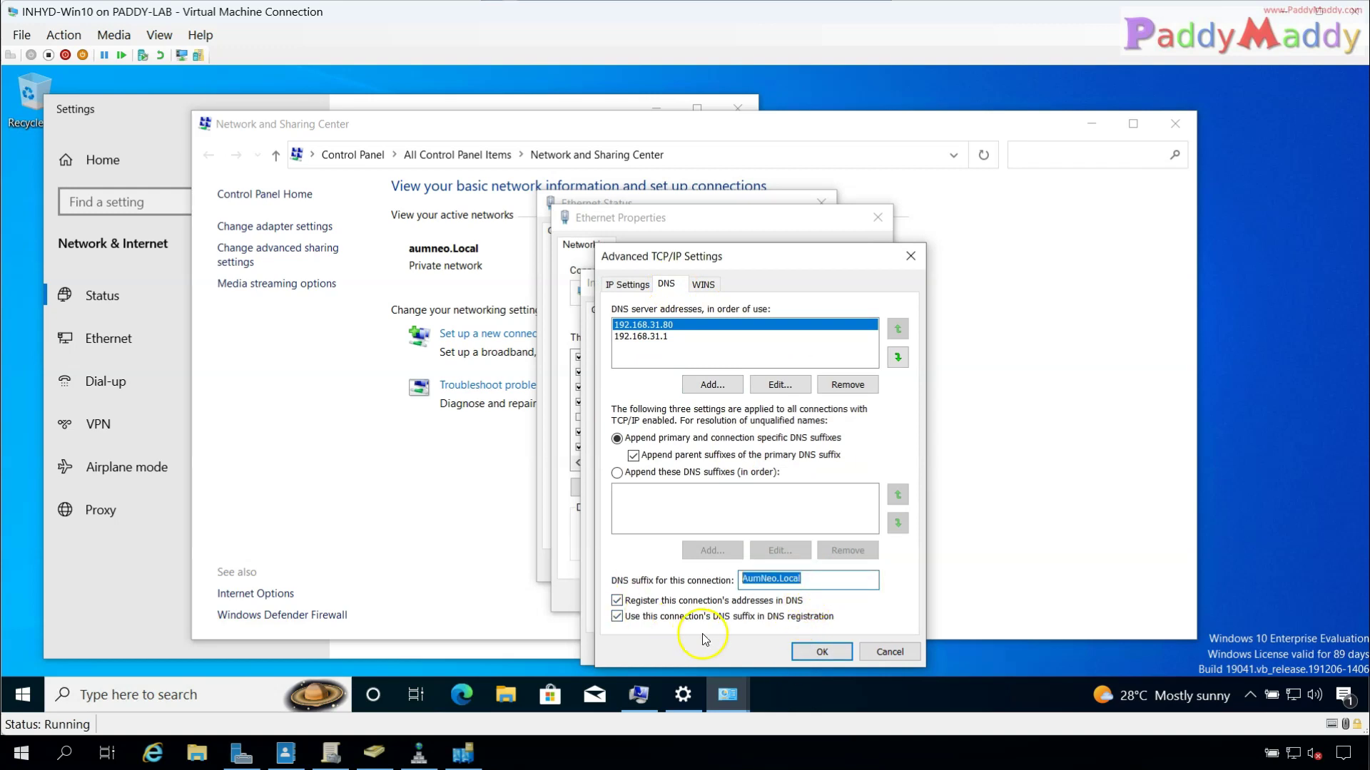
pyautogui.click(822, 652)
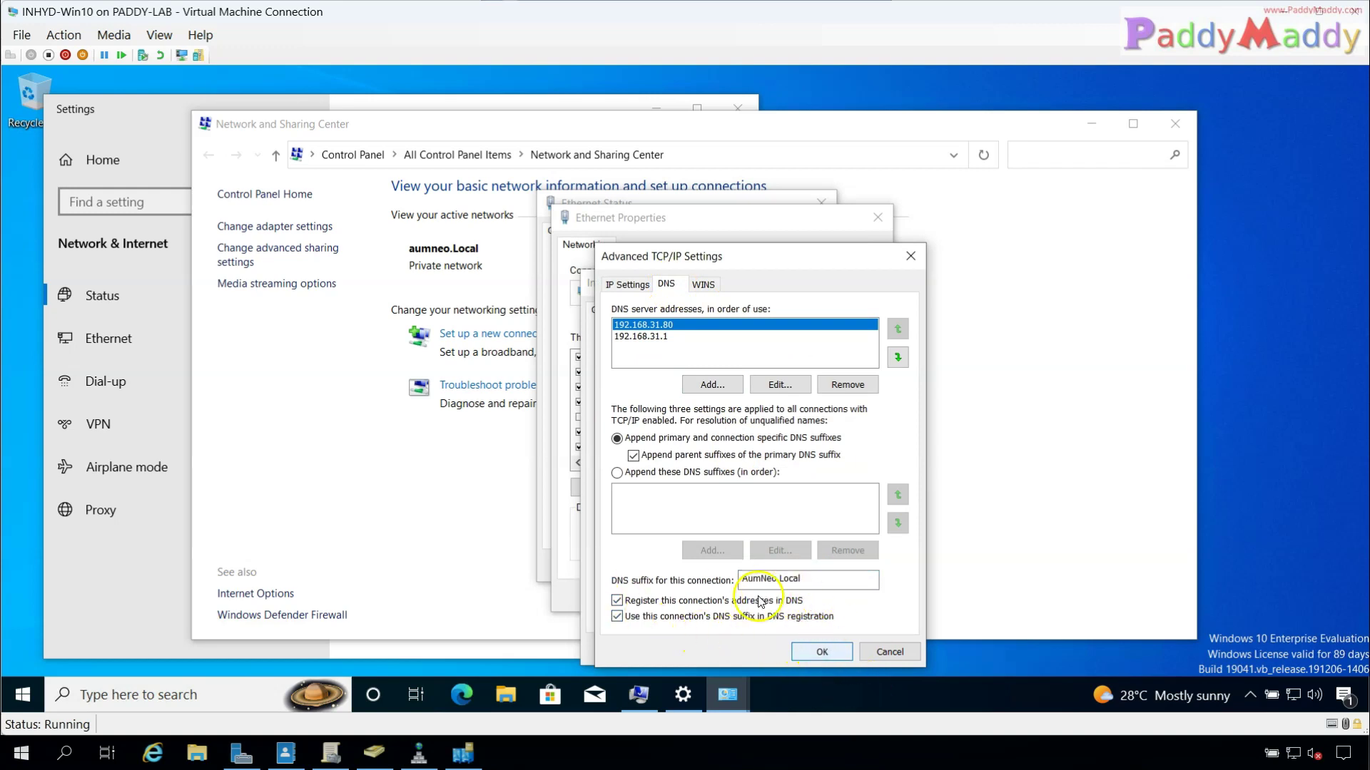
pyautogui.click(821, 652)
pyautogui.click(809, 648)
pyautogui.click(782, 596)
pyautogui.click(791, 569)
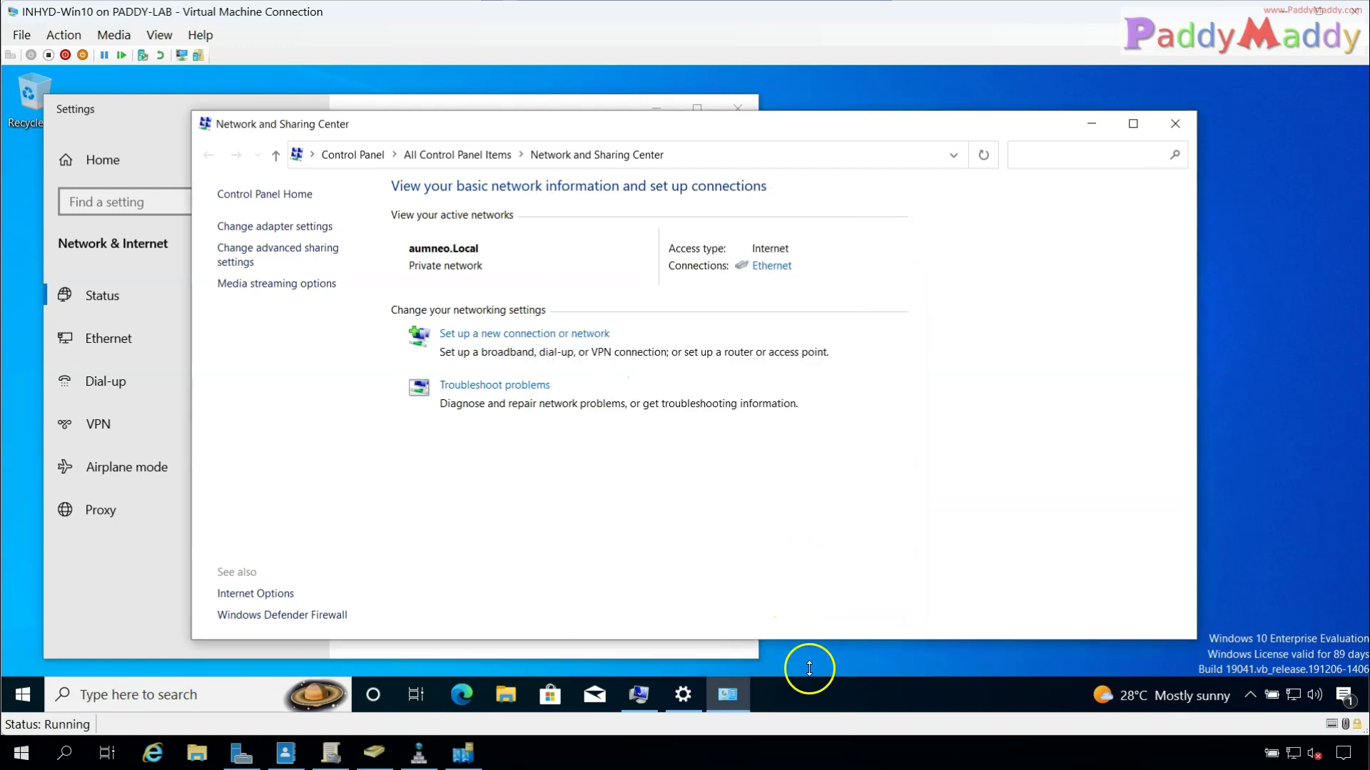
pyautogui.click(1174, 123)
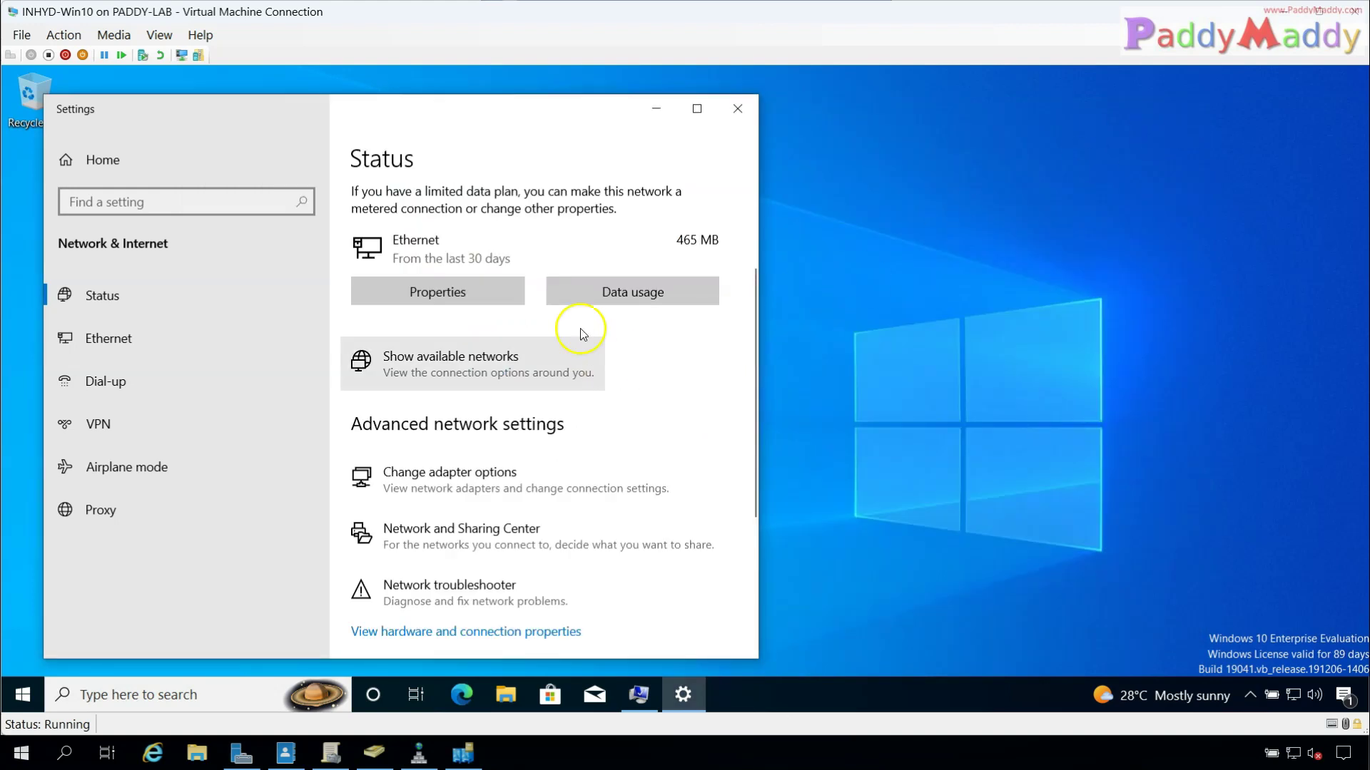
pyautogui.click(737, 109)
# Enter domain AumNeo.Local and authorize the join with the domain administrator's credentials.
pyautogui.click(224, 450)
pyautogui.write('AumNet.Local')
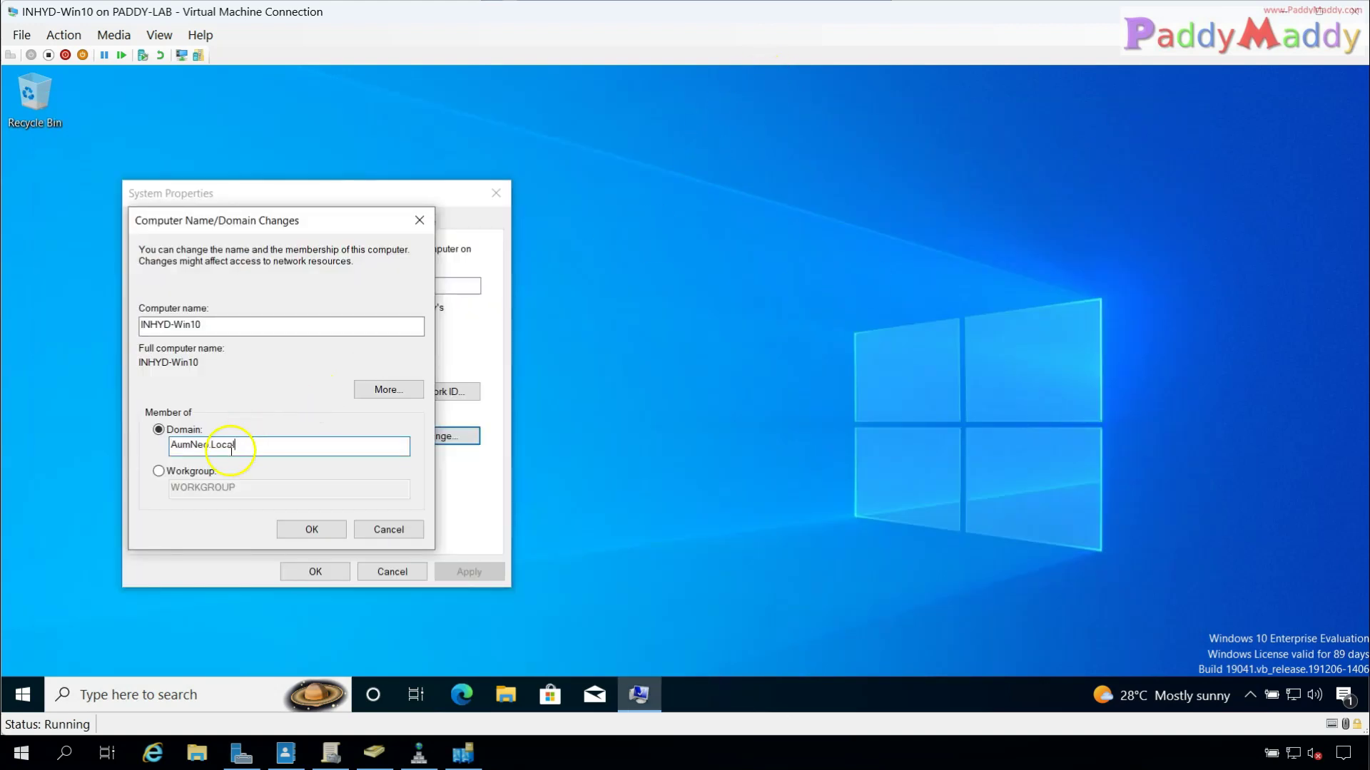
pyautogui.moveTo(210, 450); pyautogui.dragTo(288, 447)
pyautogui.click(307, 527)
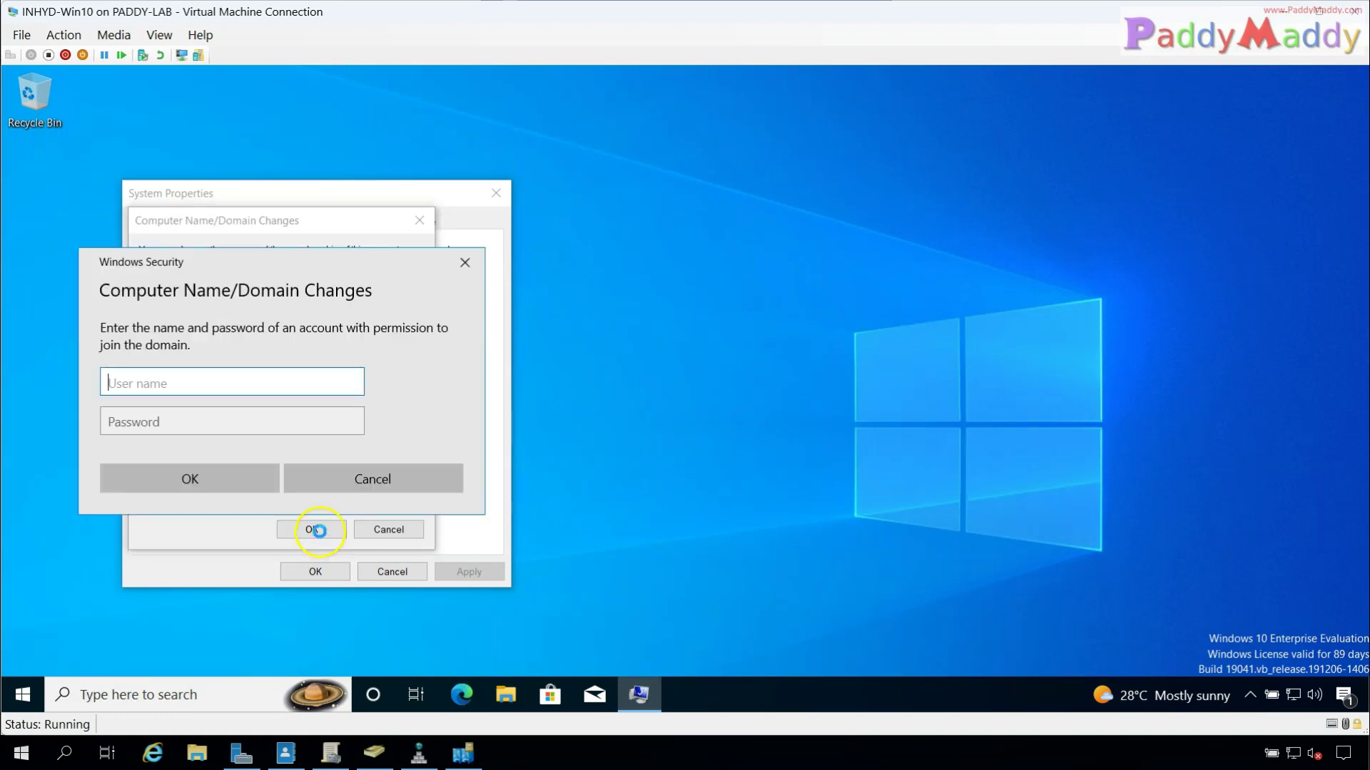
pyautogui.write('administrator')
pyautogui.press('Tab')
pyautogui.press('capslock')
pyautogui.press('Return')
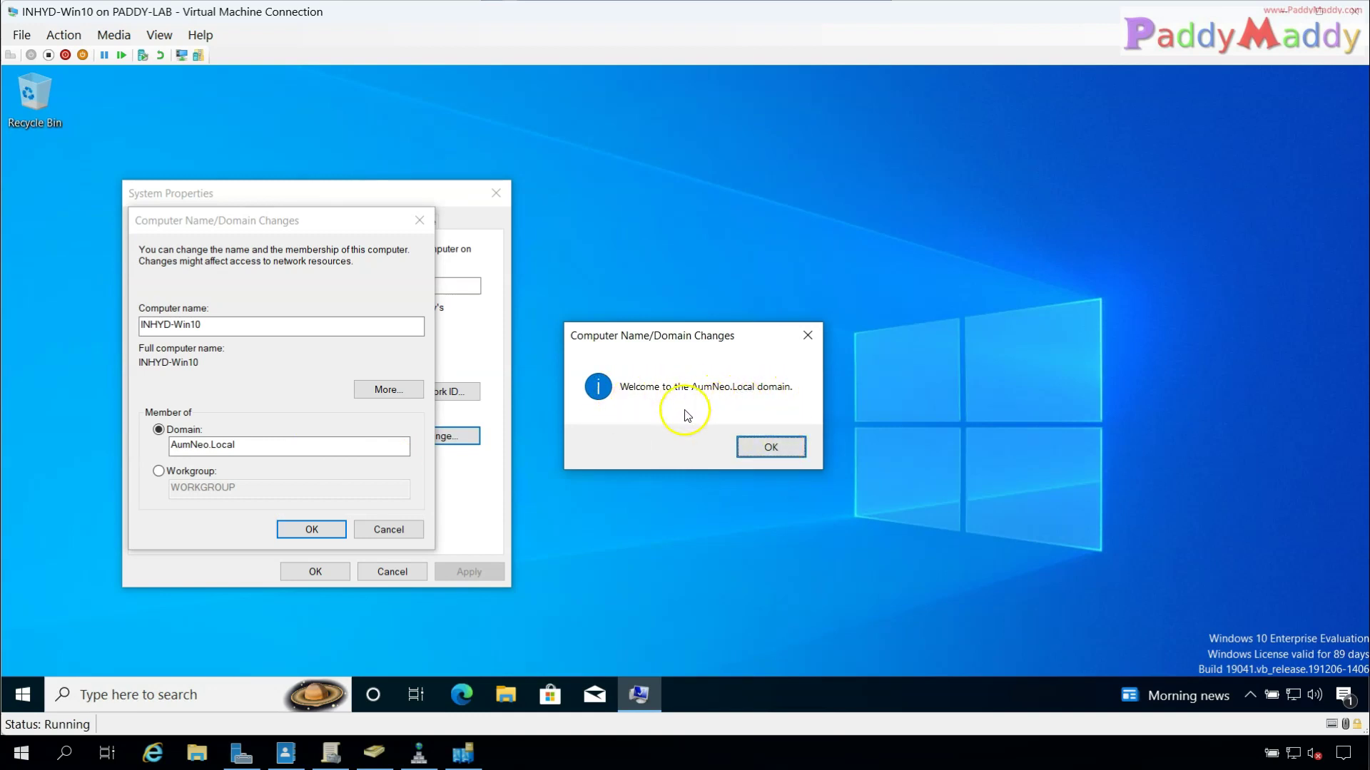
# Accept the domain welcome and restart prompts, close System Properties, and restart now.
pyautogui.click(760, 450)
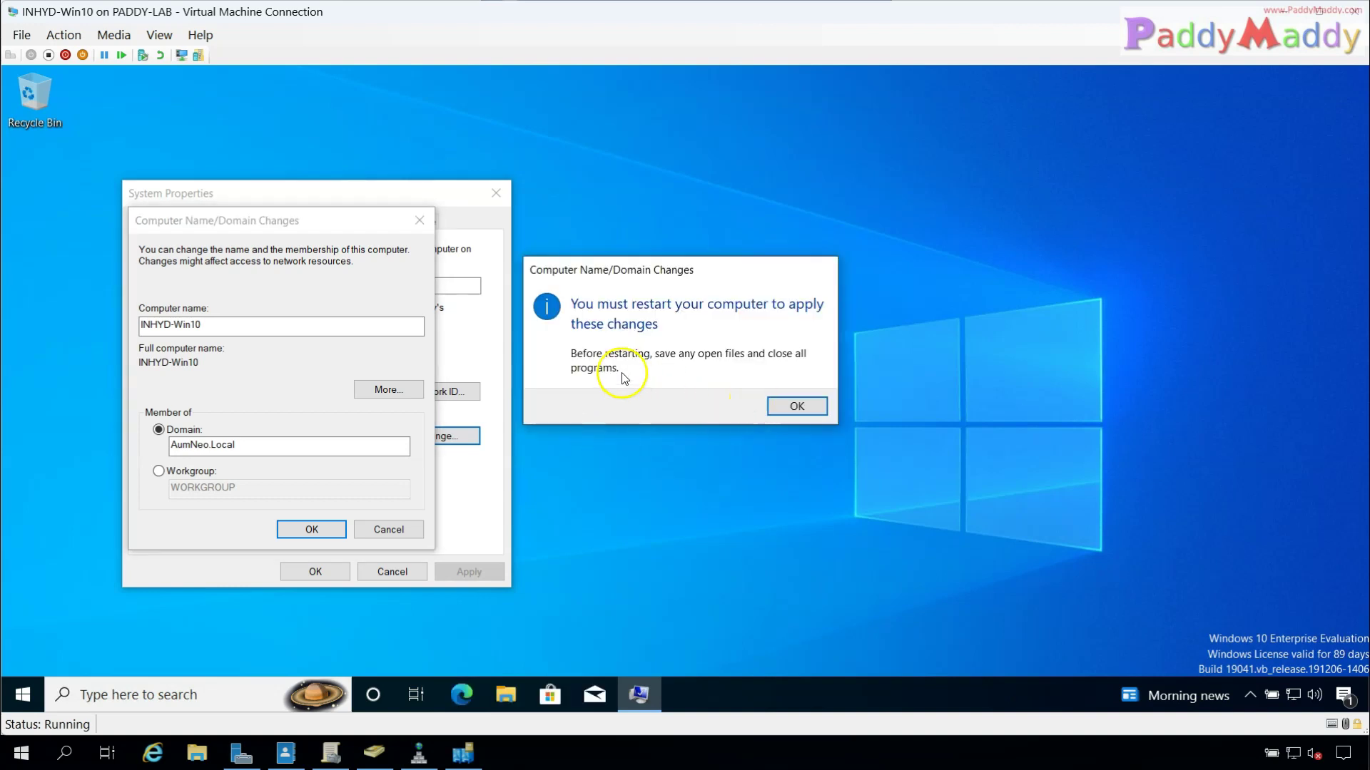
pyautogui.click(794, 404)
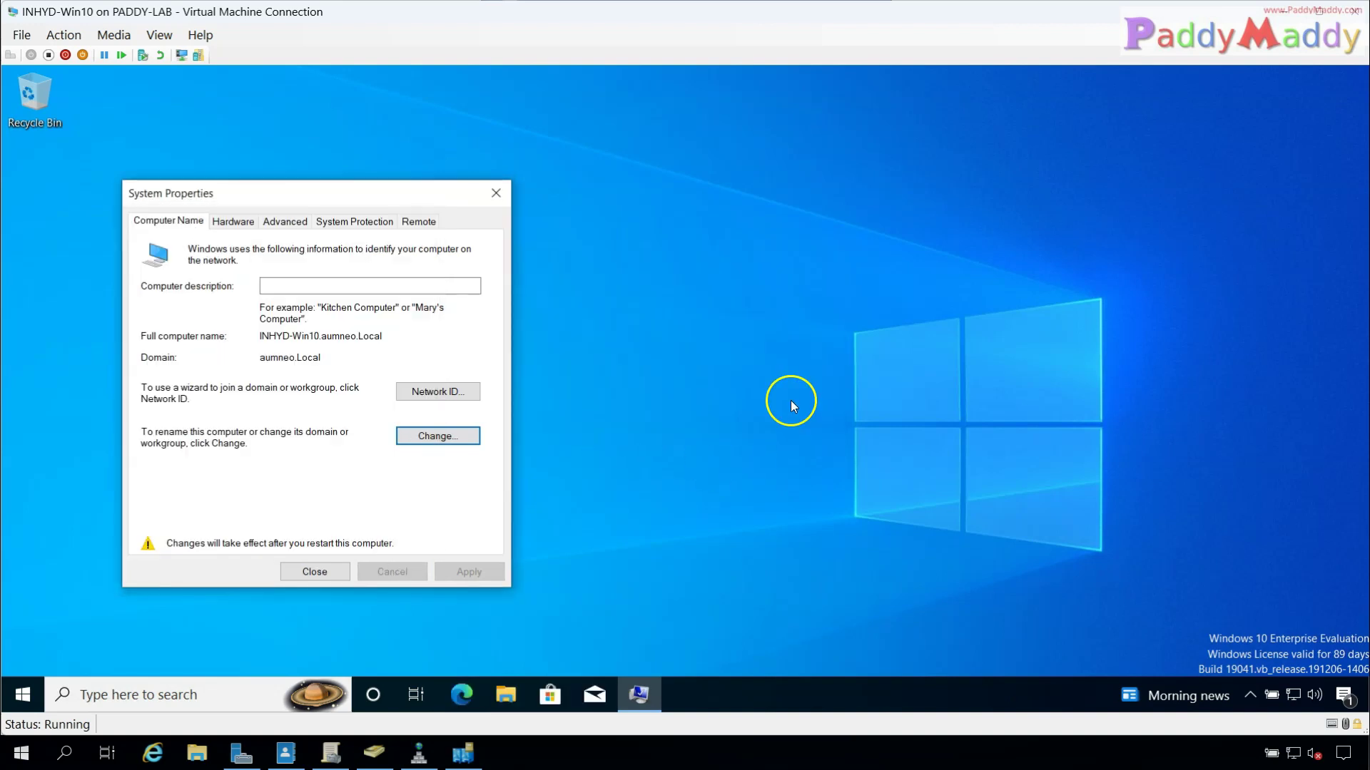
pyautogui.click(314, 569)
pyautogui.click(696, 398)
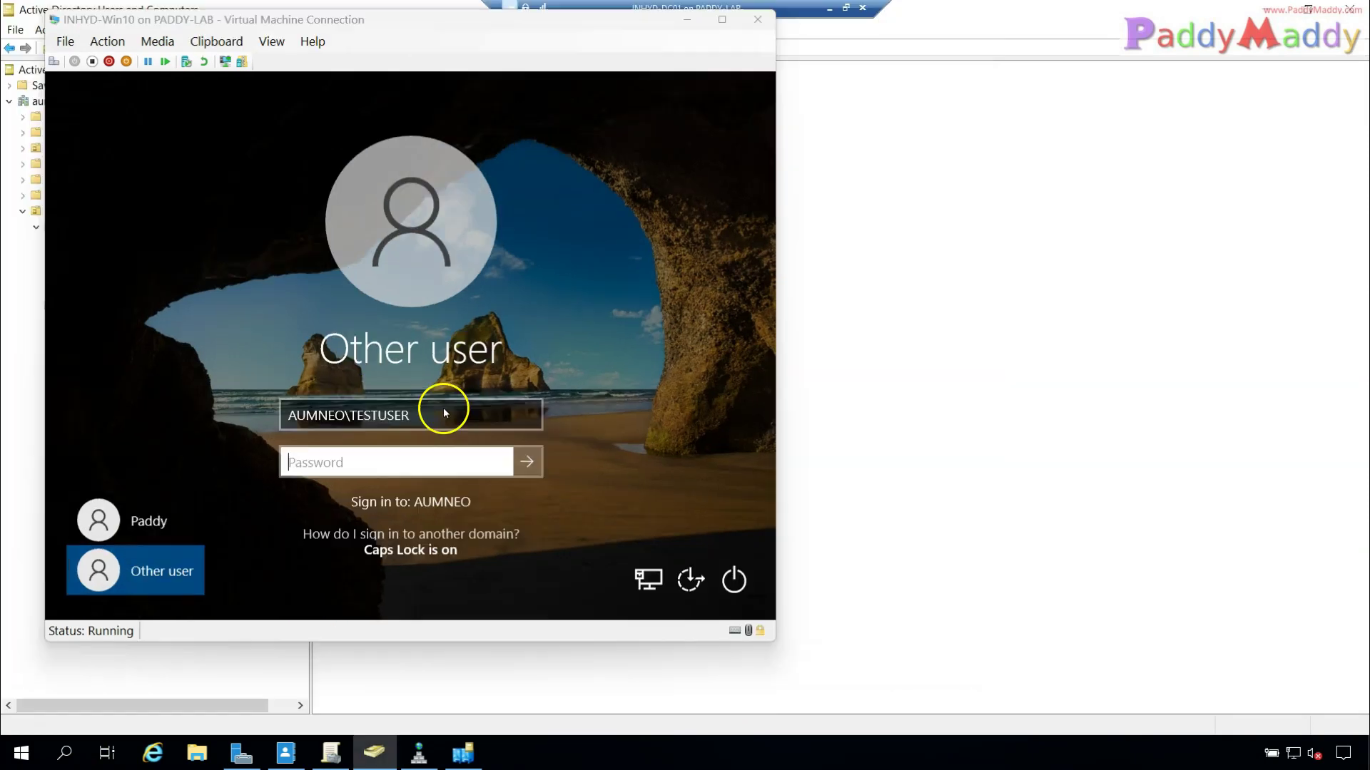
# Sign in as the AUMNEO domain test user with its password, then reposition the VM window.
pyautogui.click(406, 418)
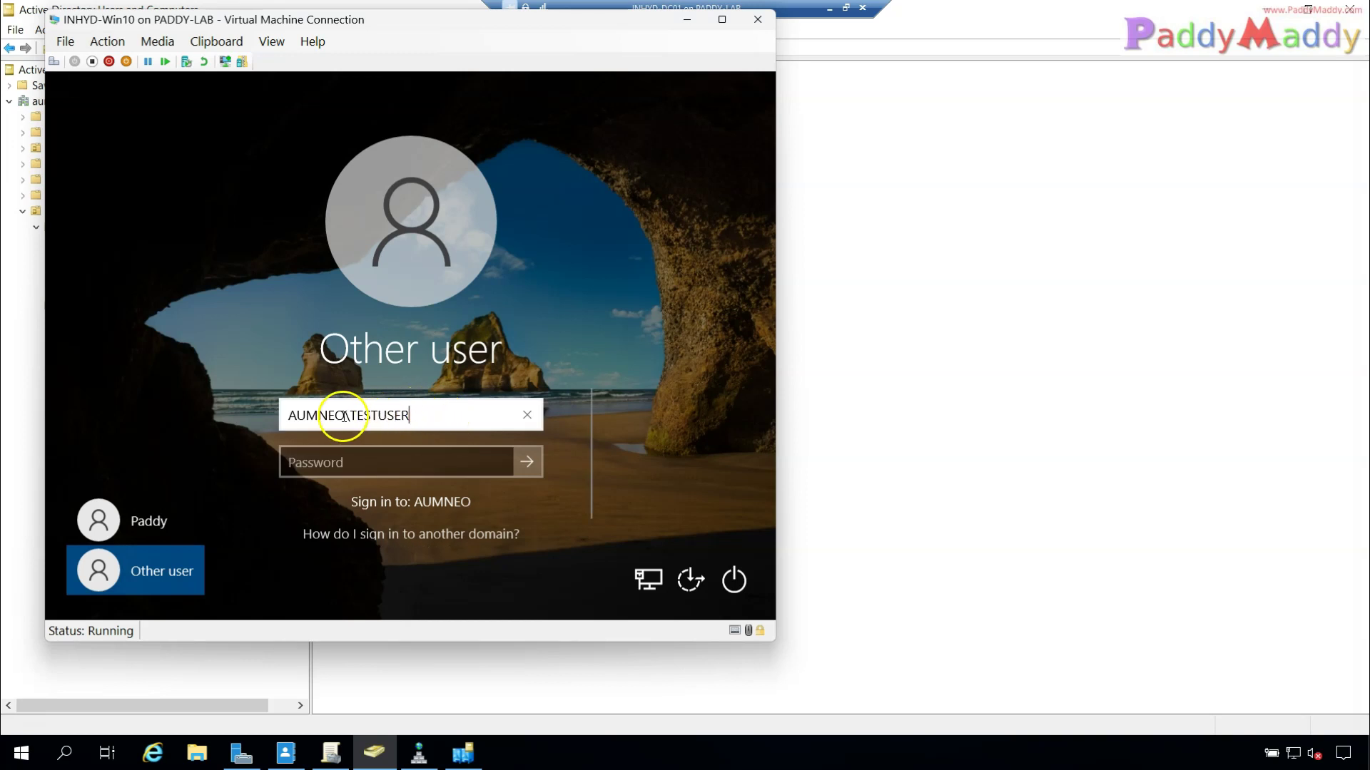
pyautogui.moveTo(349, 416); pyautogui.dragTo(452, 416)
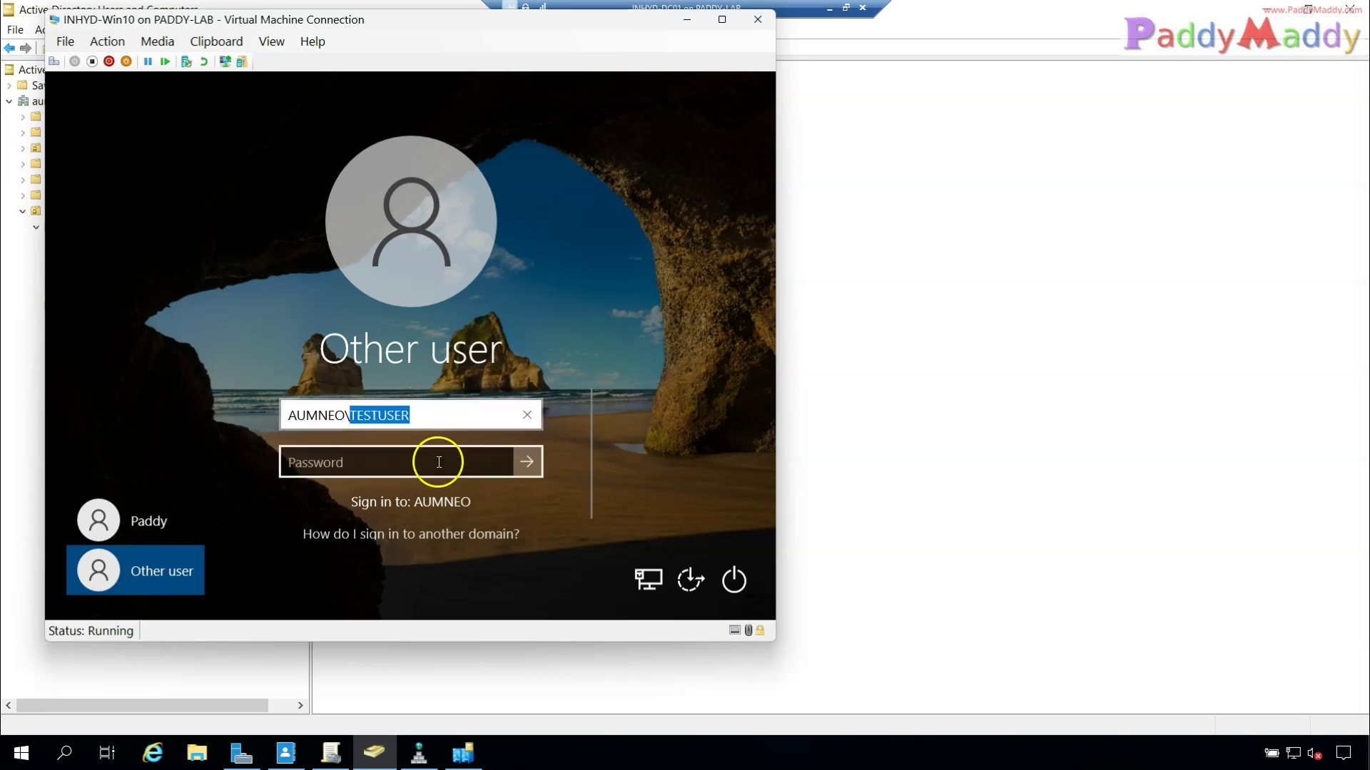
pyautogui.click(407, 464)
pyautogui.press('Return')
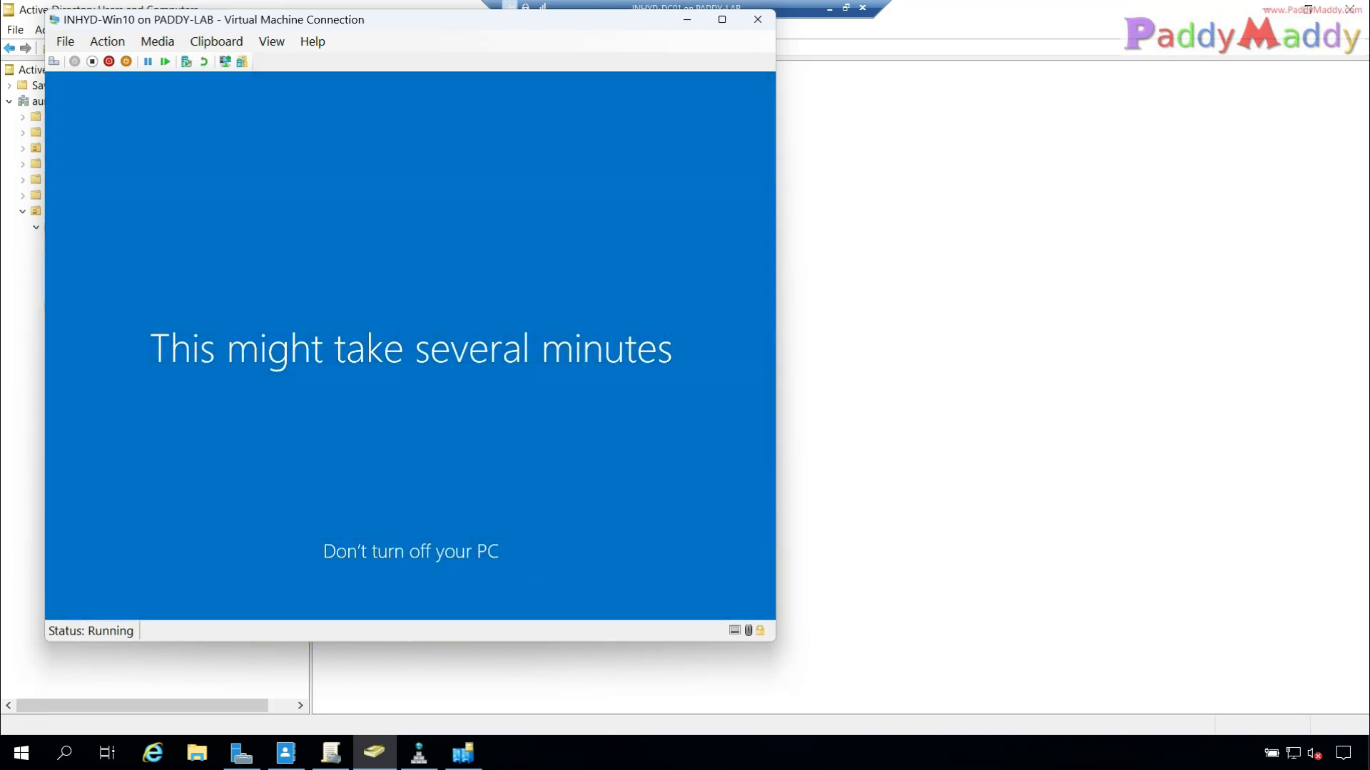
pyautogui.moveTo(434, 27); pyautogui.dragTo(469, 41)
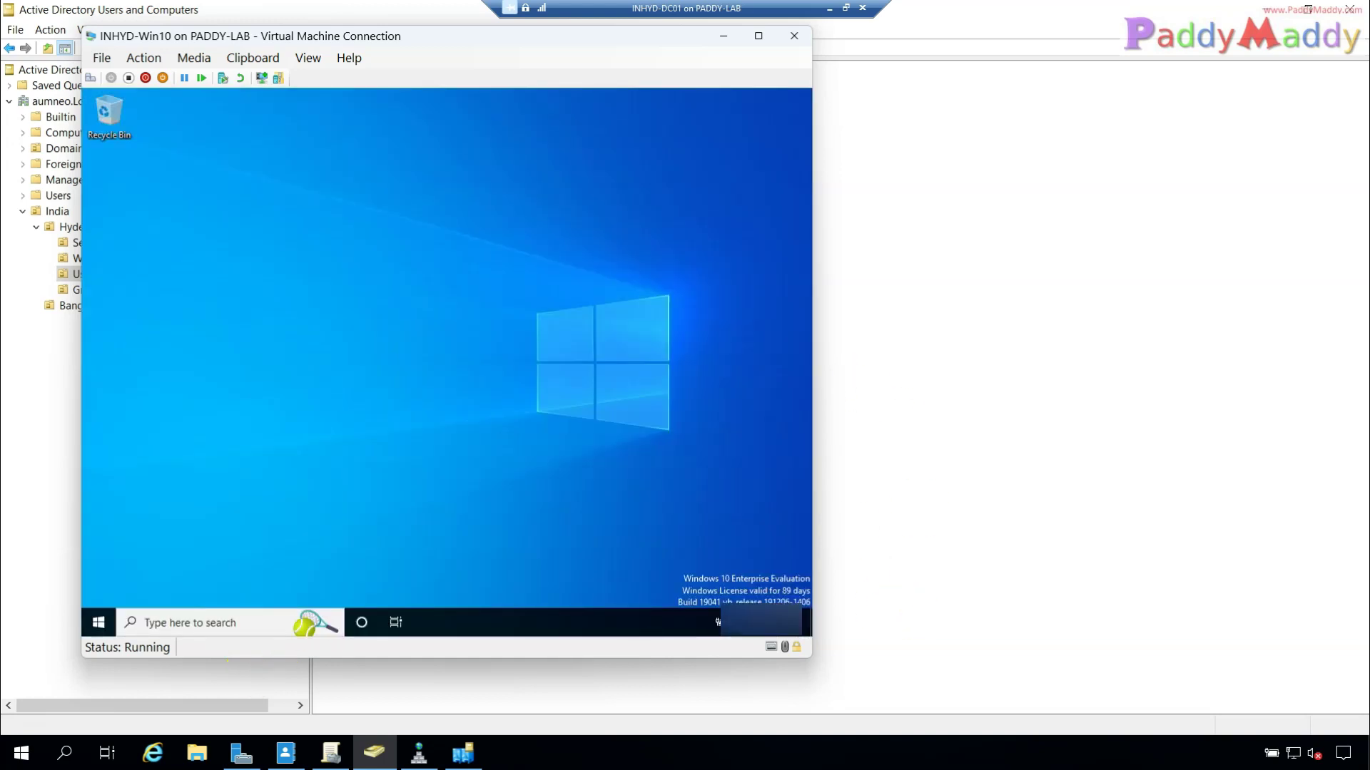
# From Win+X Run, run set l to confirm LOGONSERVER \\INHYD-DC01 and copy the output.
pyautogui.rightClick(96, 623)
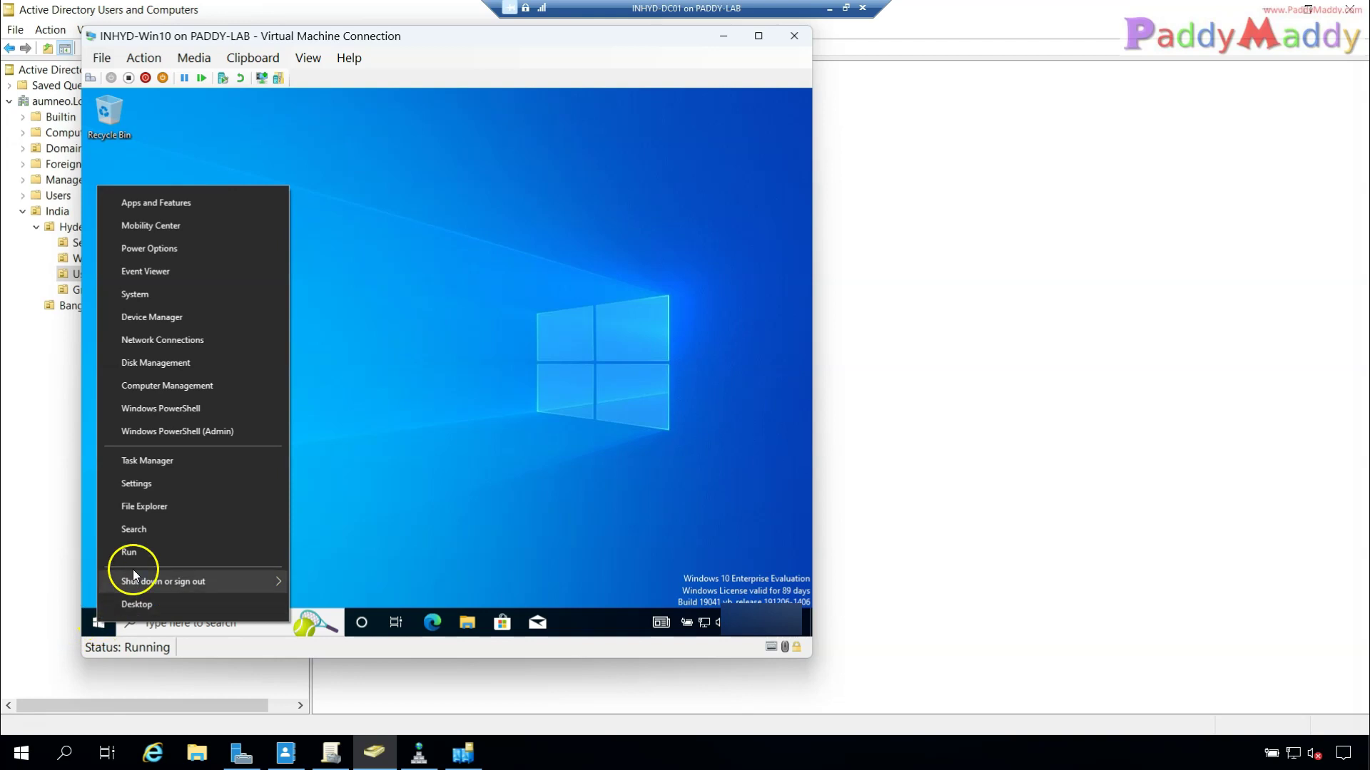
pyautogui.click(144, 551)
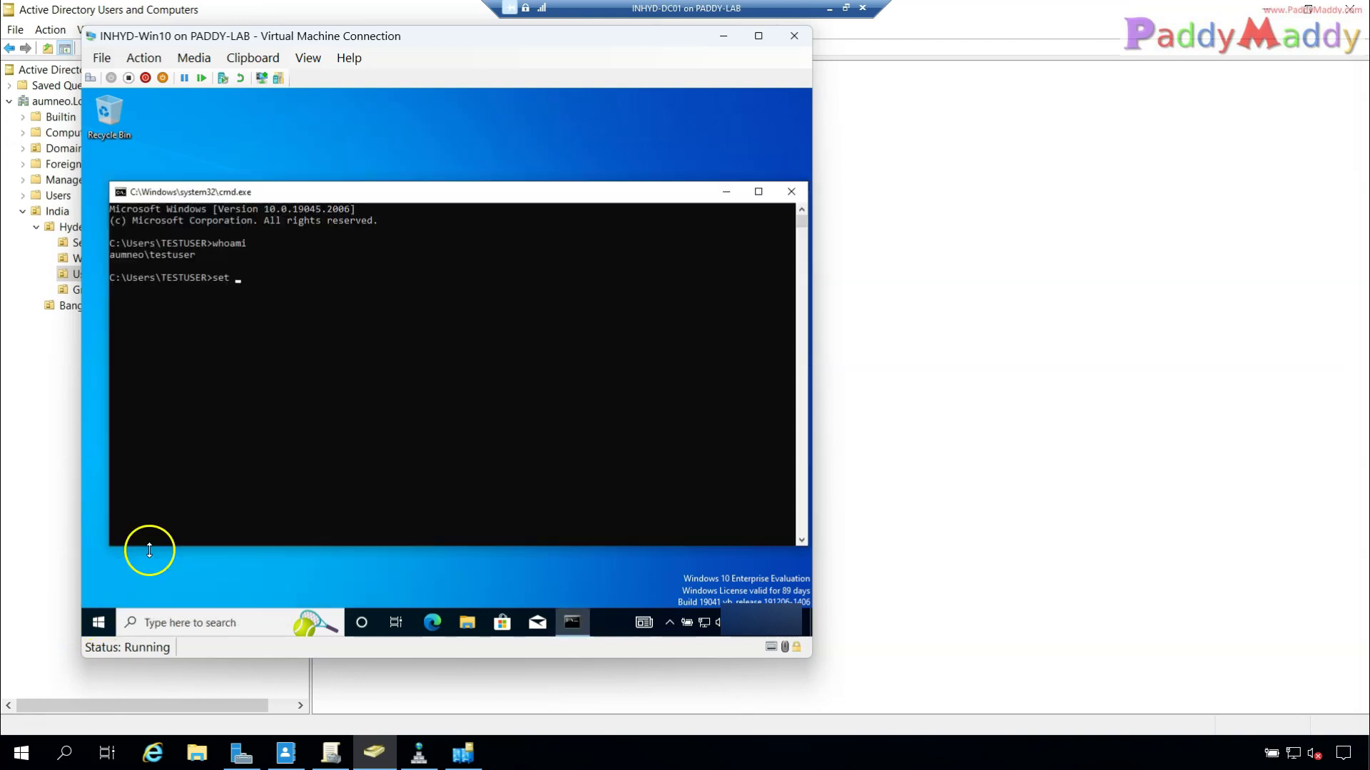
pyautogui.write('l')
pyautogui.press('Return')
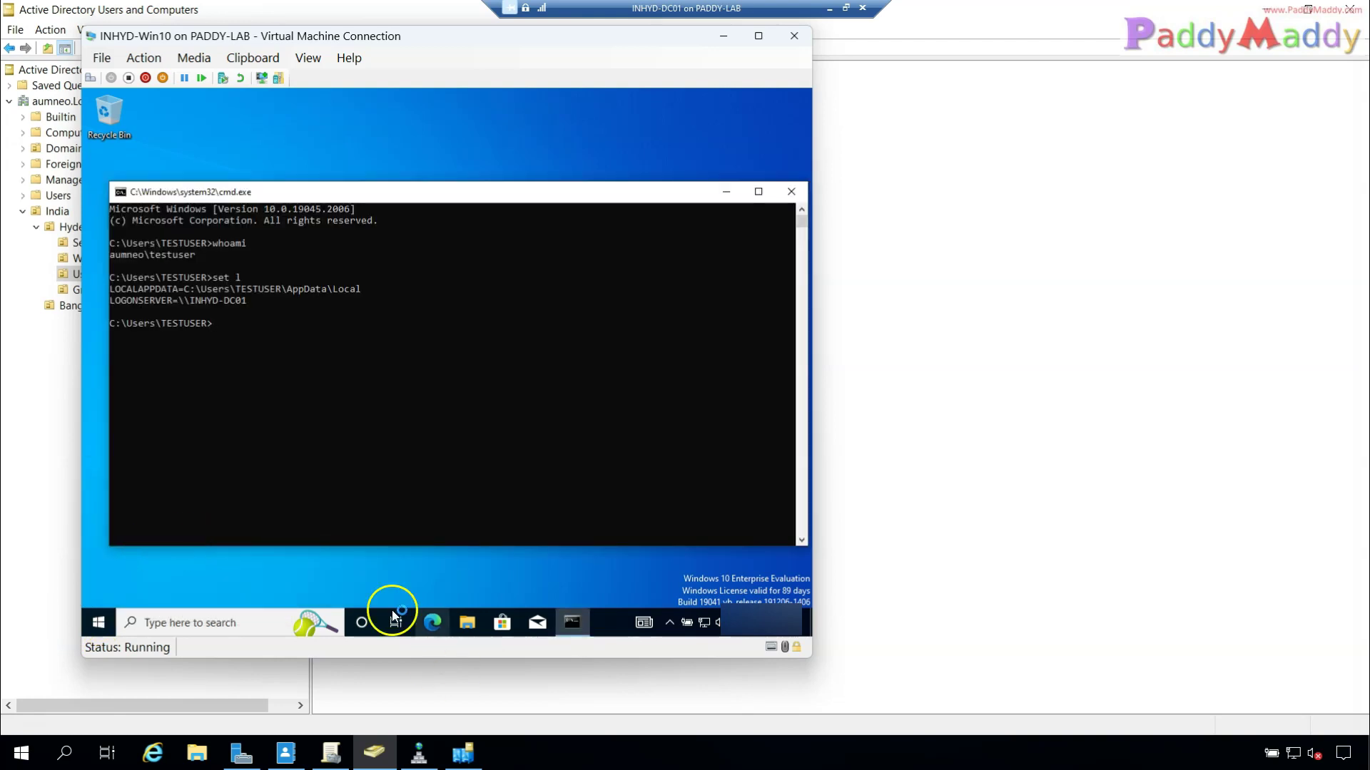
pyautogui.scroll(2, 274, 379)
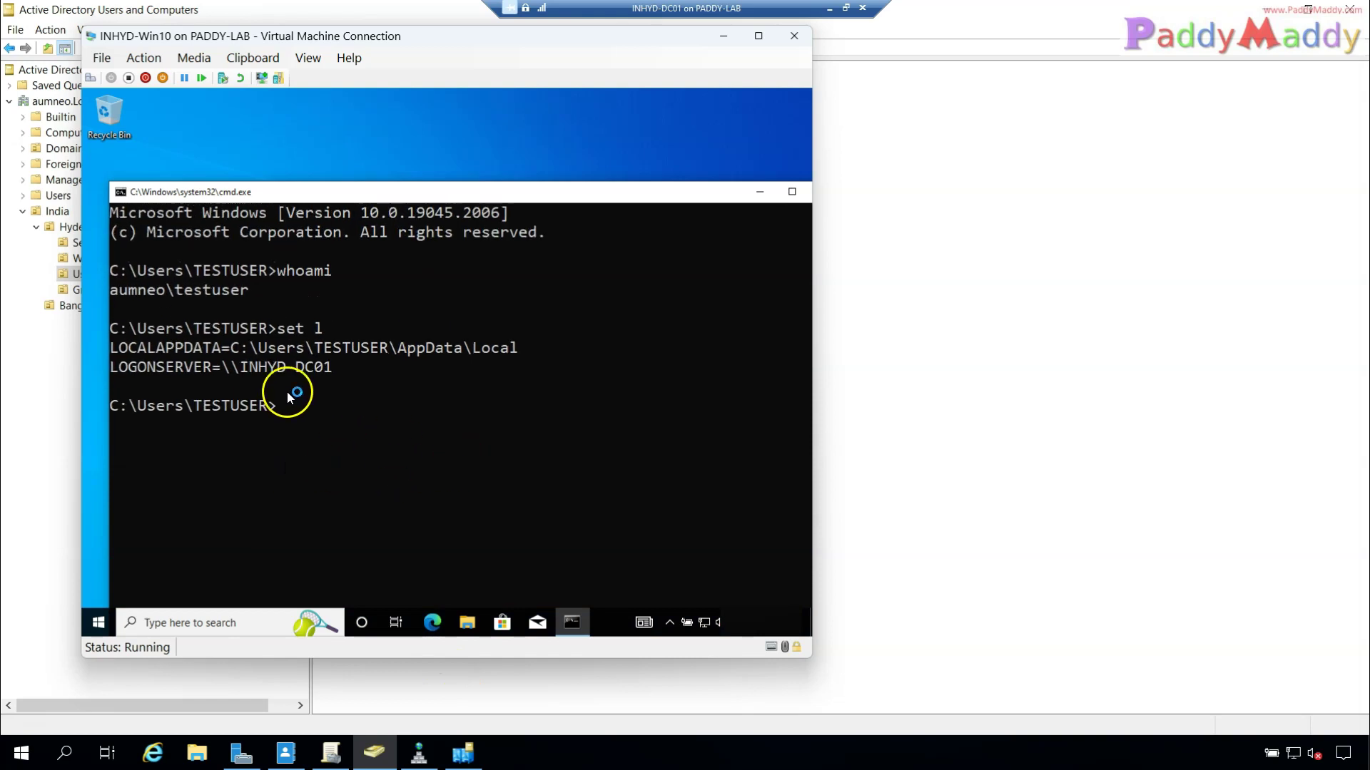
pyautogui.moveTo(114, 349); pyautogui.dragTo(516, 399)
pyautogui.rightClick(428, 485)
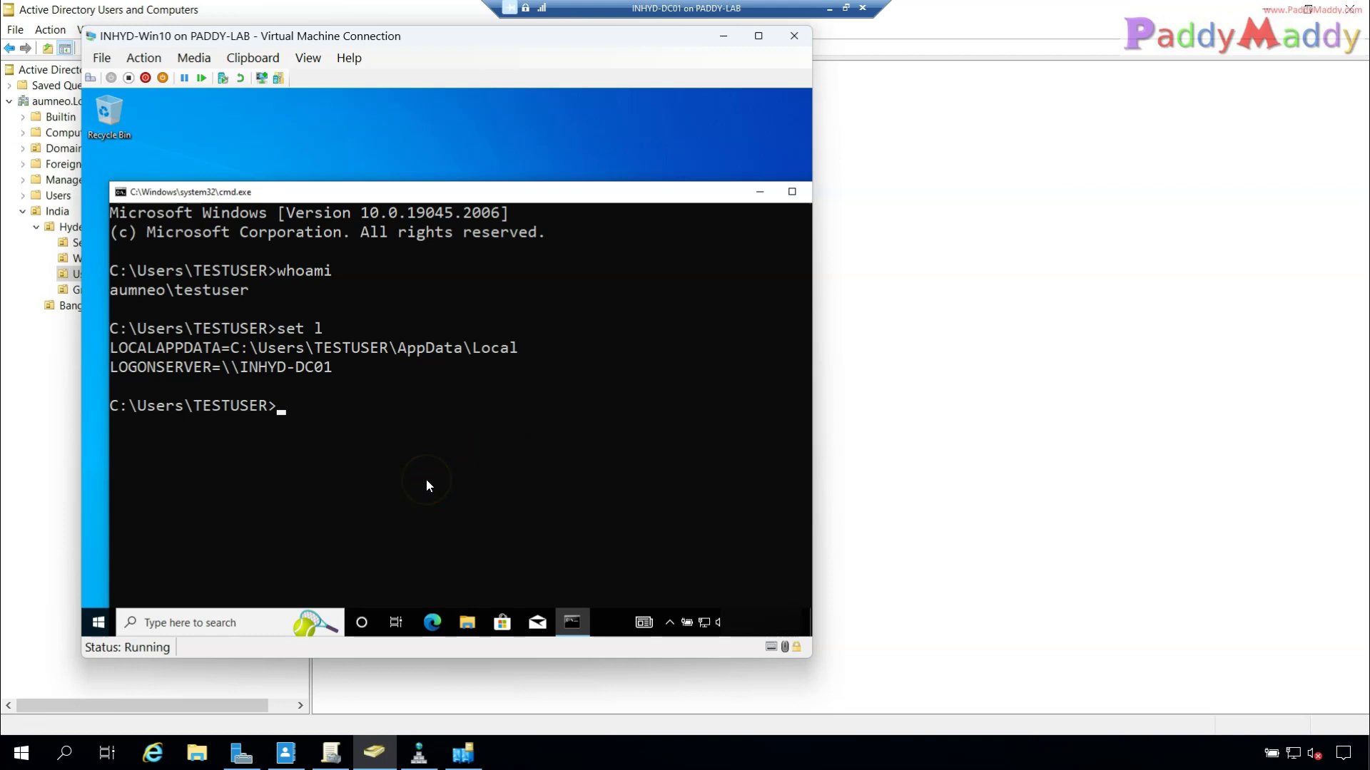